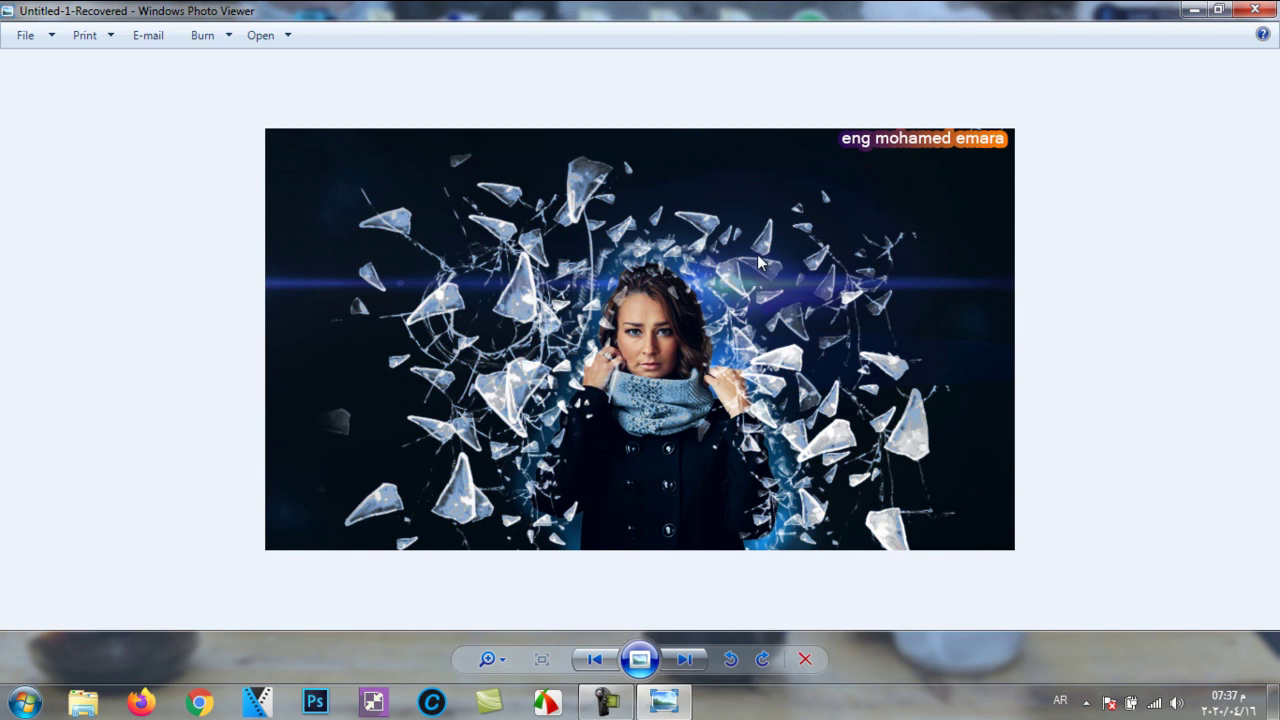
Step: Close the preview of the finished picture and open image 1 from the Downloads folder in Photoshop
click(1254, 11)
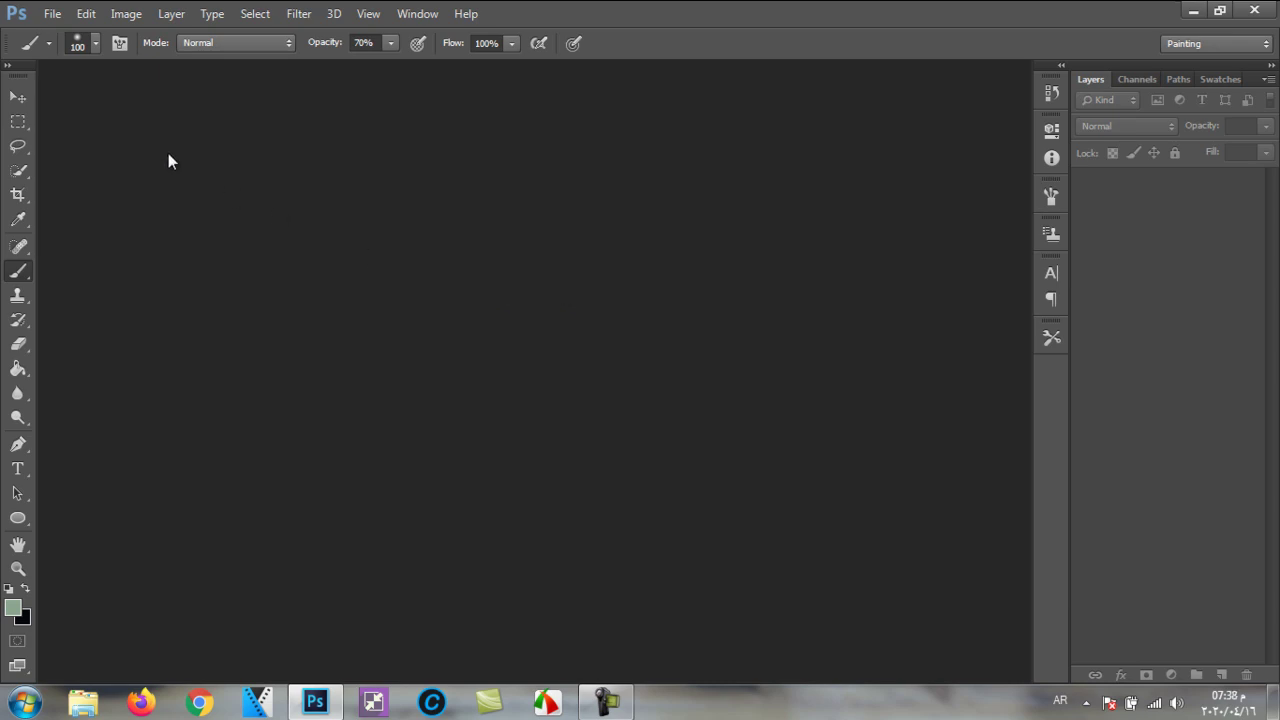
click(47, 14)
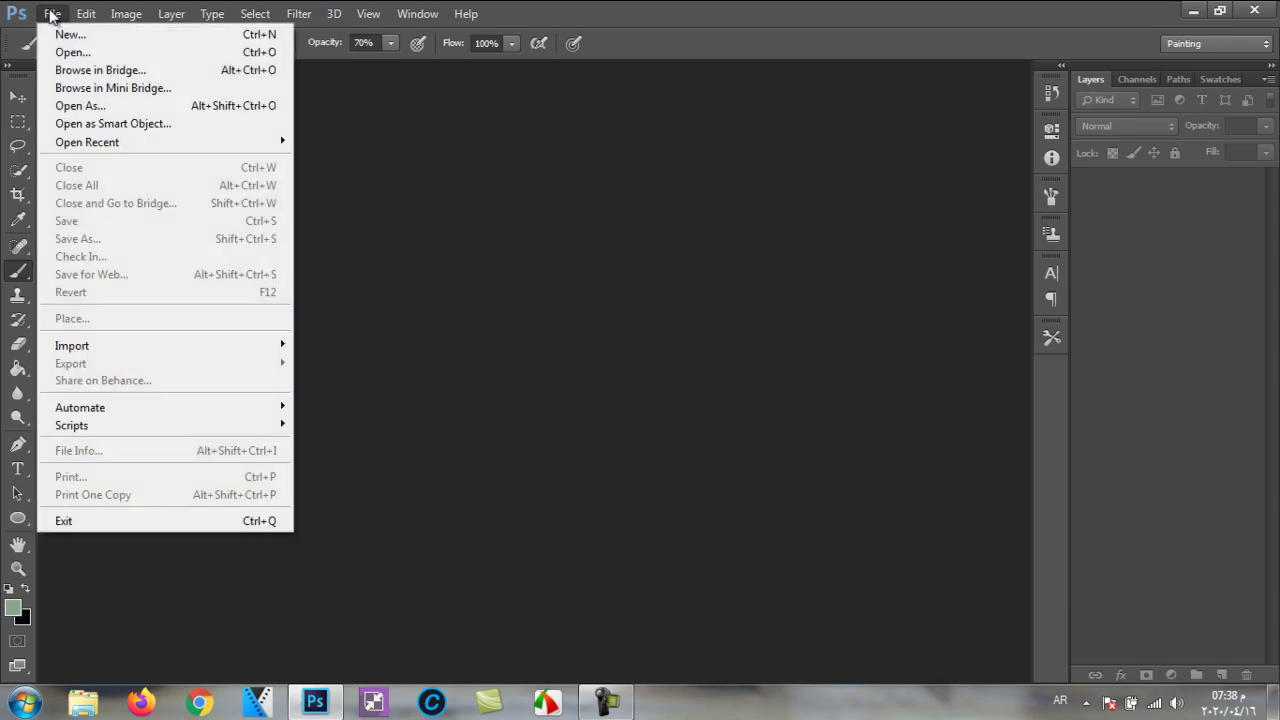
click(78, 53)
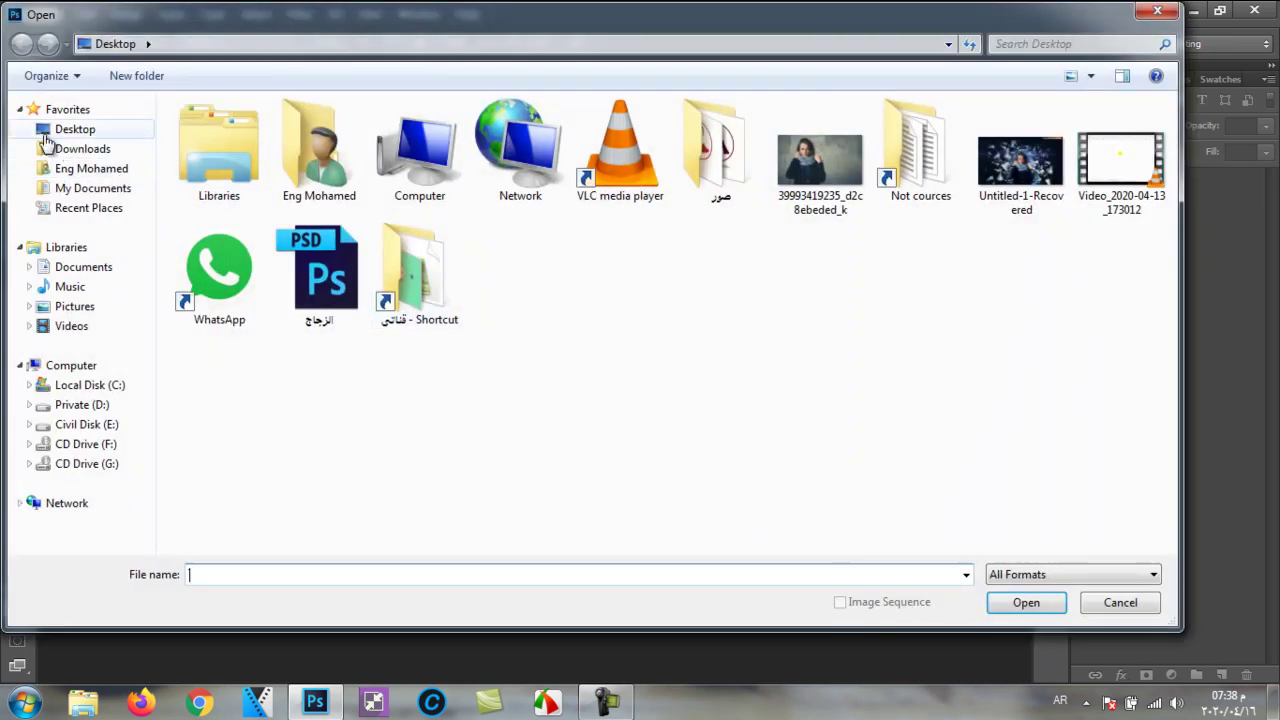
click(78, 151)
double_click(903, 198)
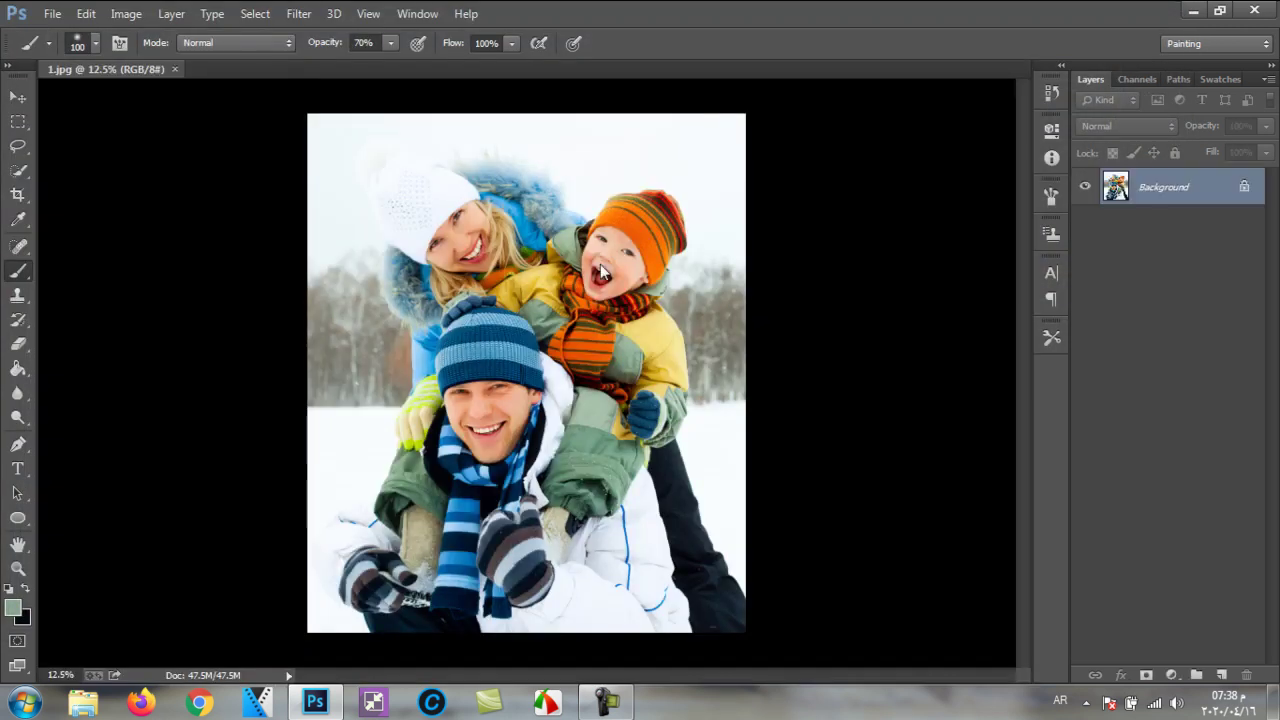
Step: Sample a reddish-brown color from the photo with the Eyedropper and save it as a new swatch under the default name
click(1219, 80)
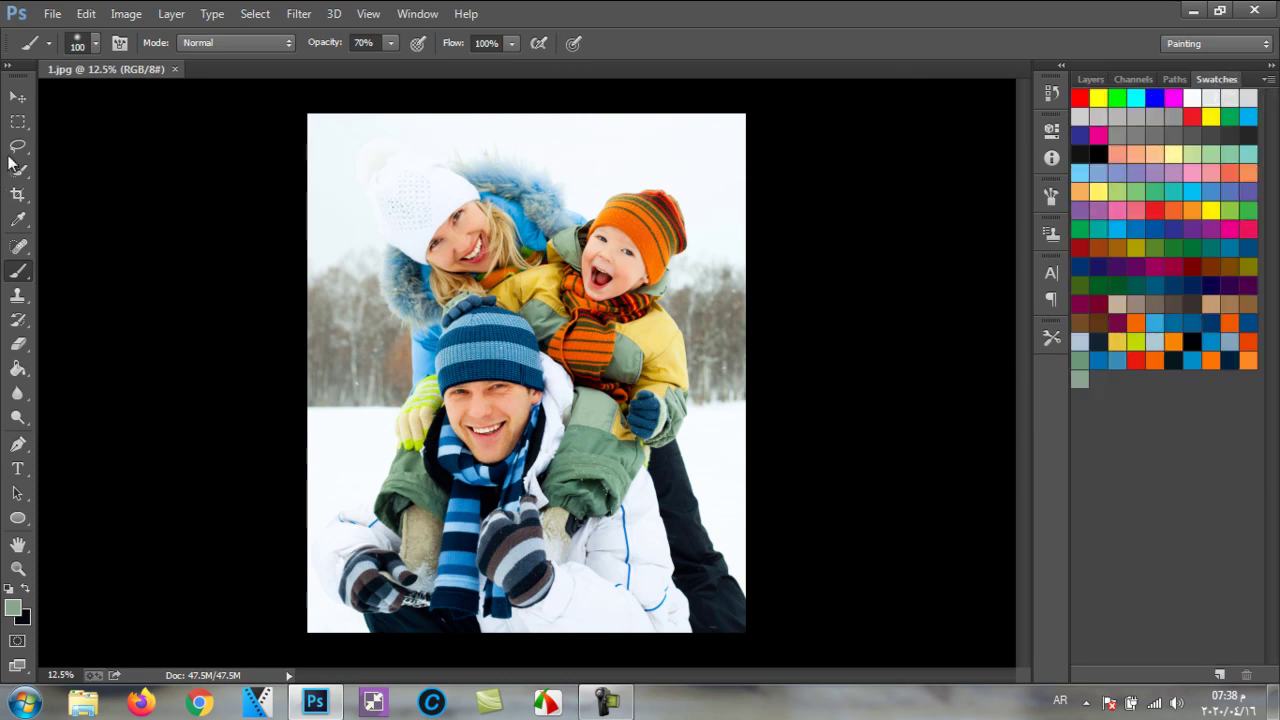
click(18, 220)
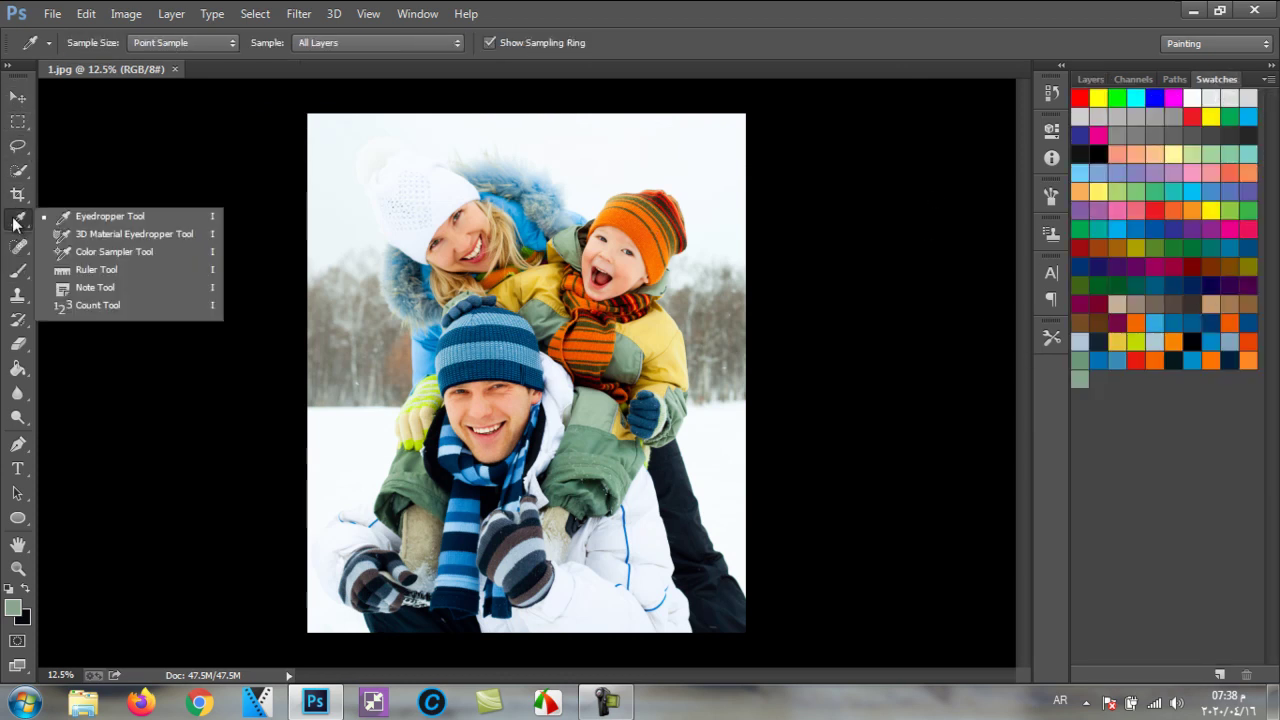
click(67, 222)
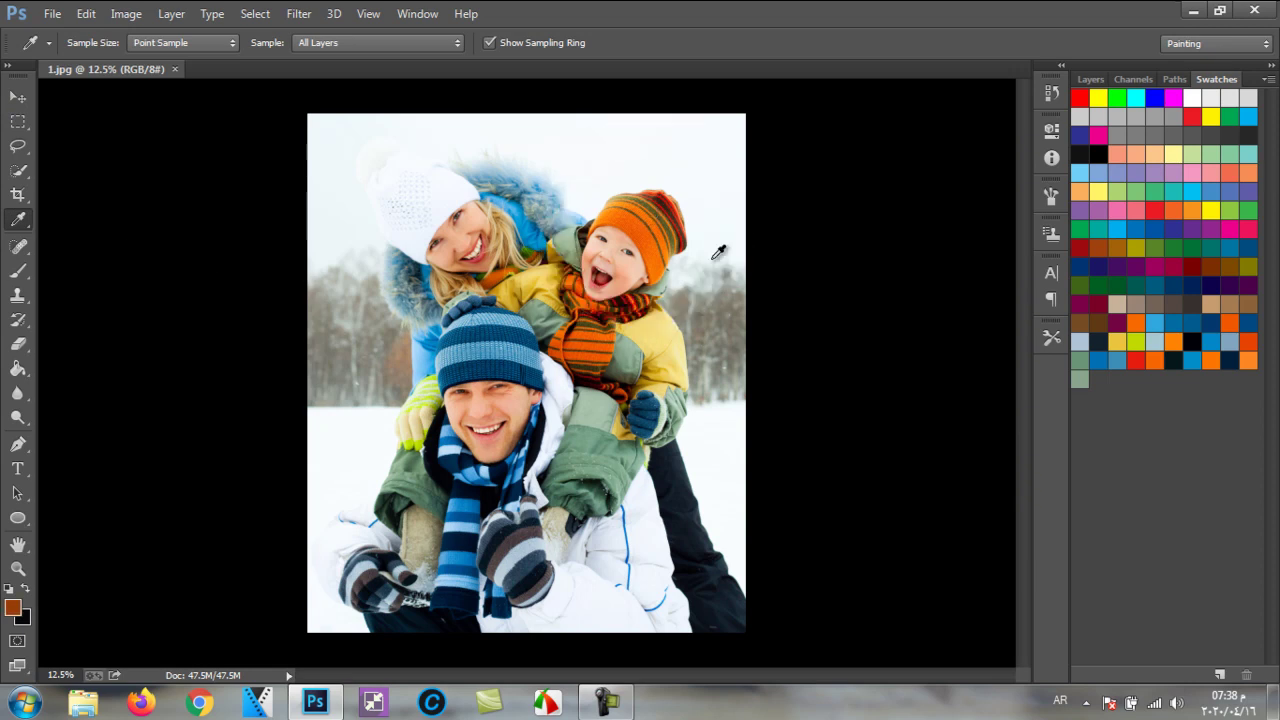
click(1153, 443)
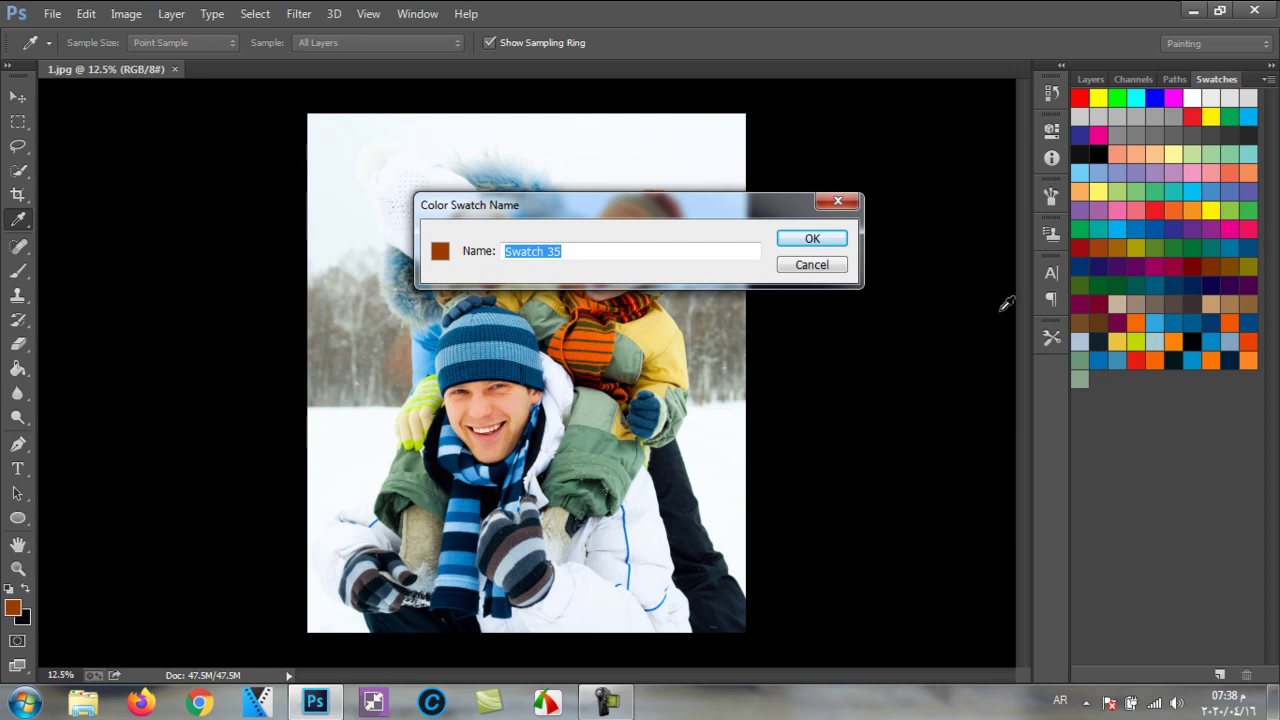
click(813, 240)
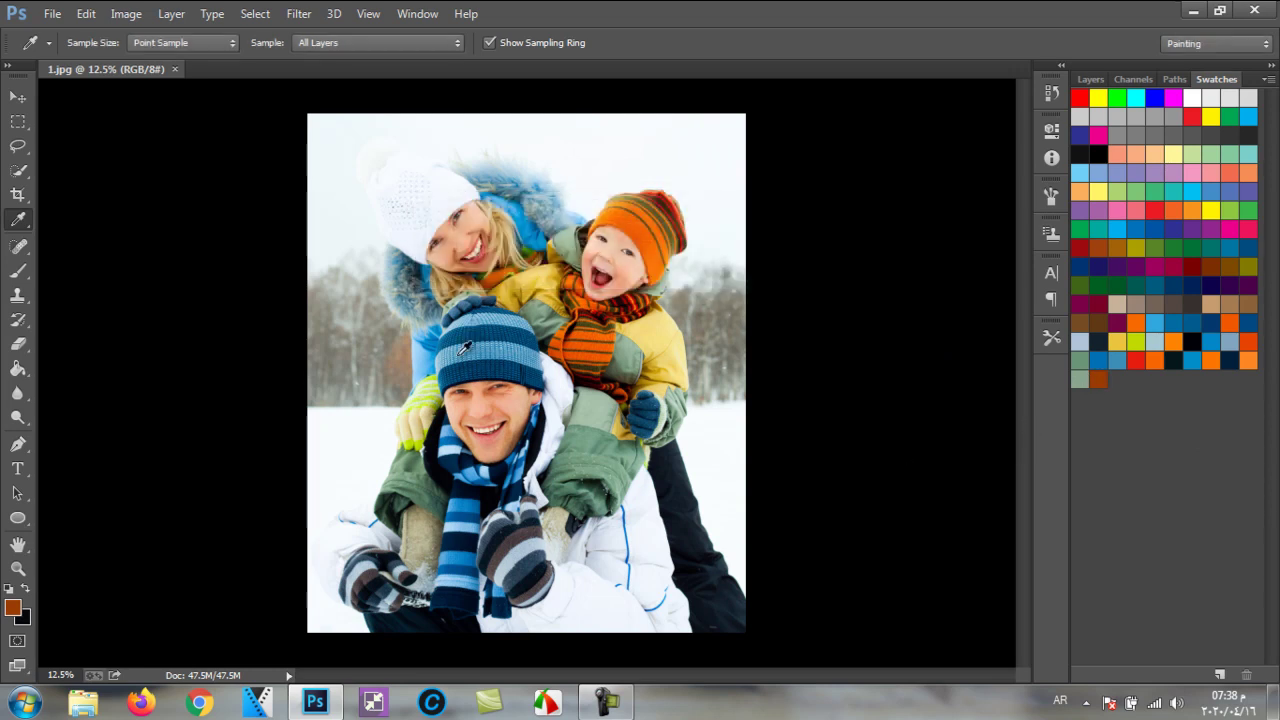
Step: Sample the dark blue of the man's striped hat and add it as another new swatch
click(489, 365)
click(1224, 456)
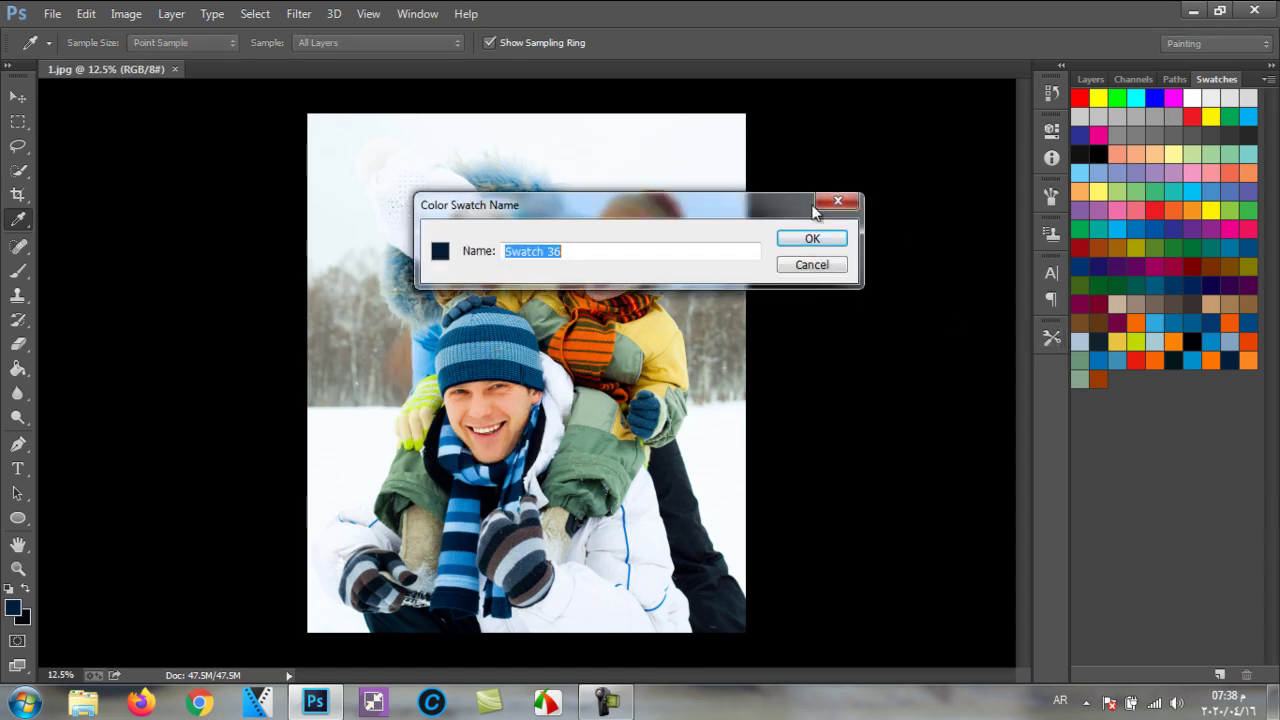
click(810, 238)
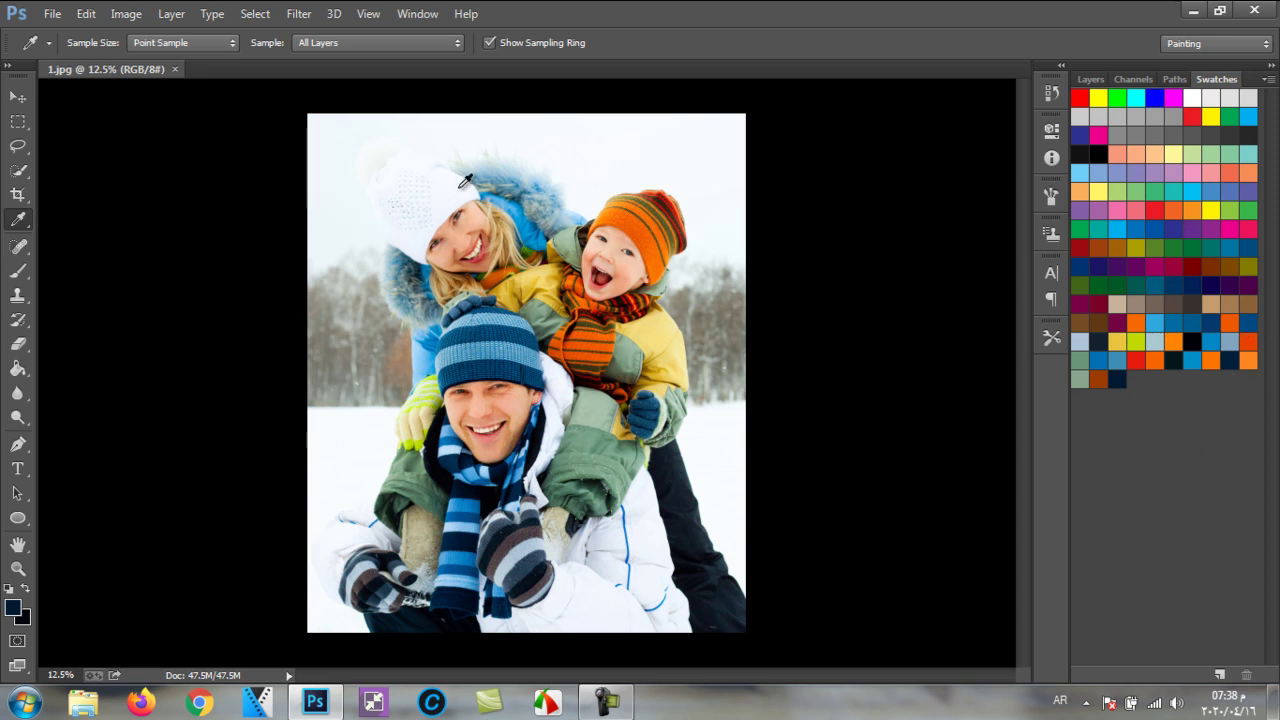
Step: Bring back the layer list and close the image 1.jpg
right_click(18, 220)
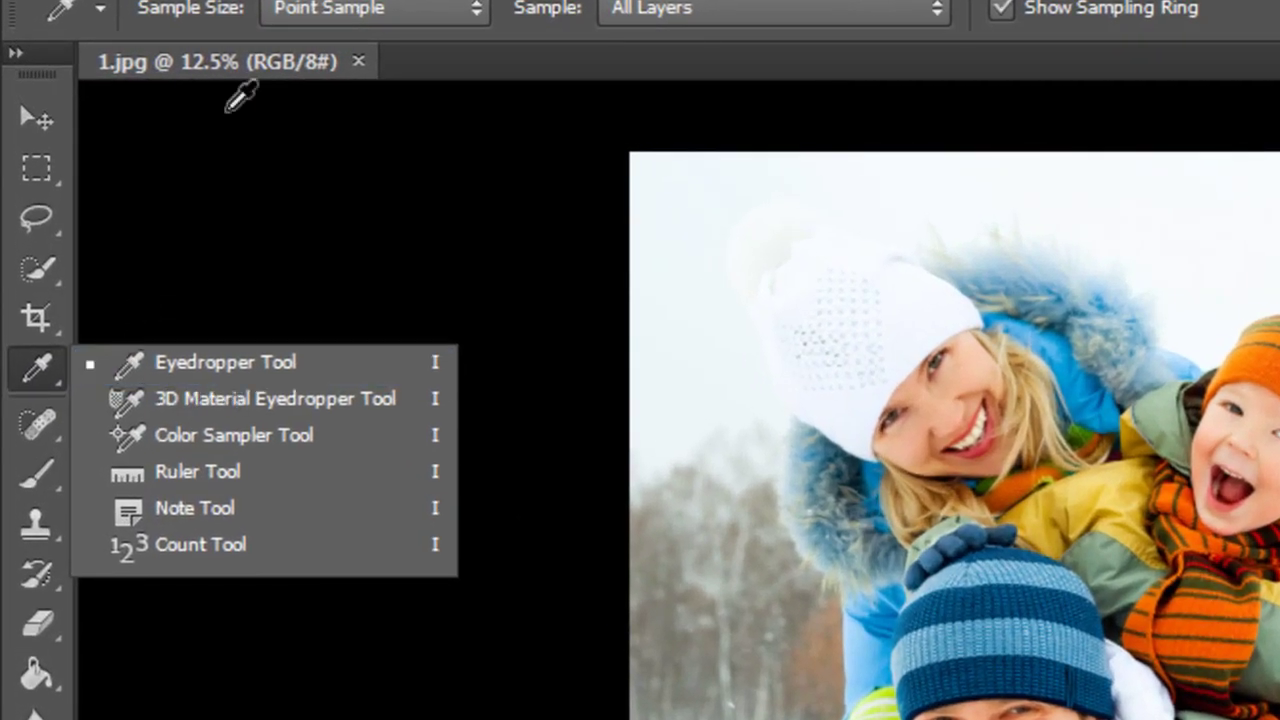
click(240, 97)
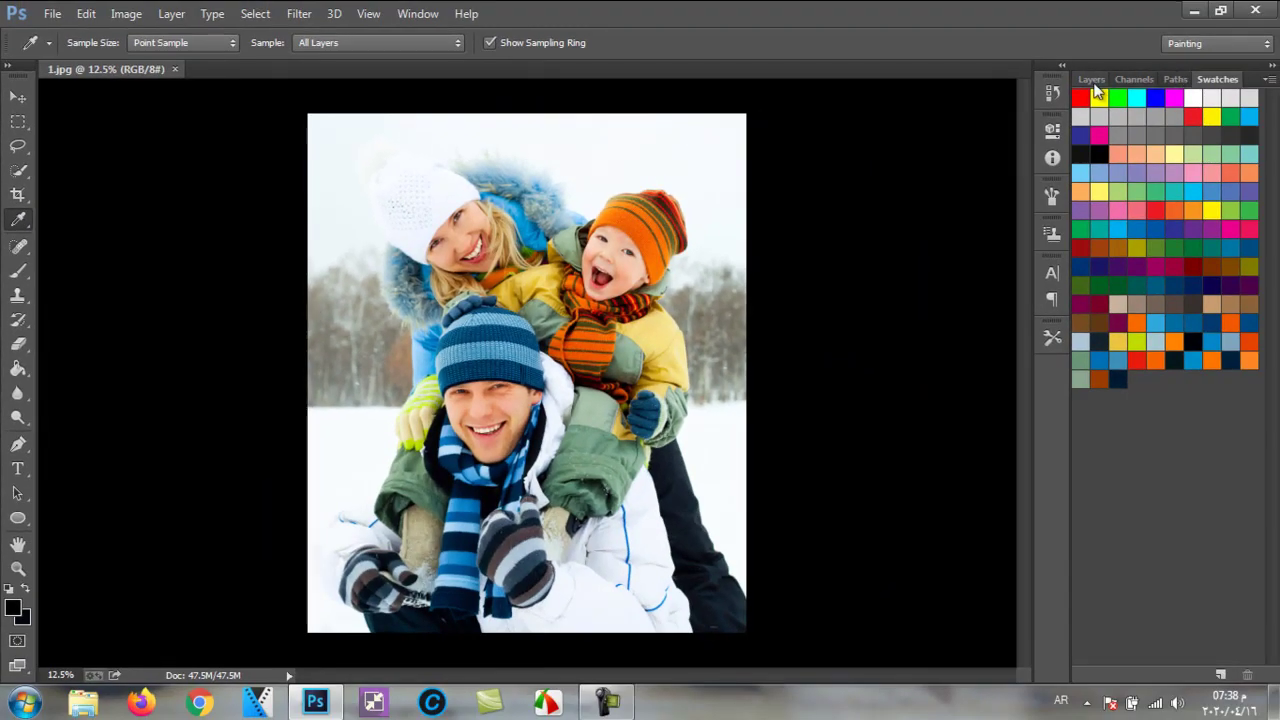
click(1092, 80)
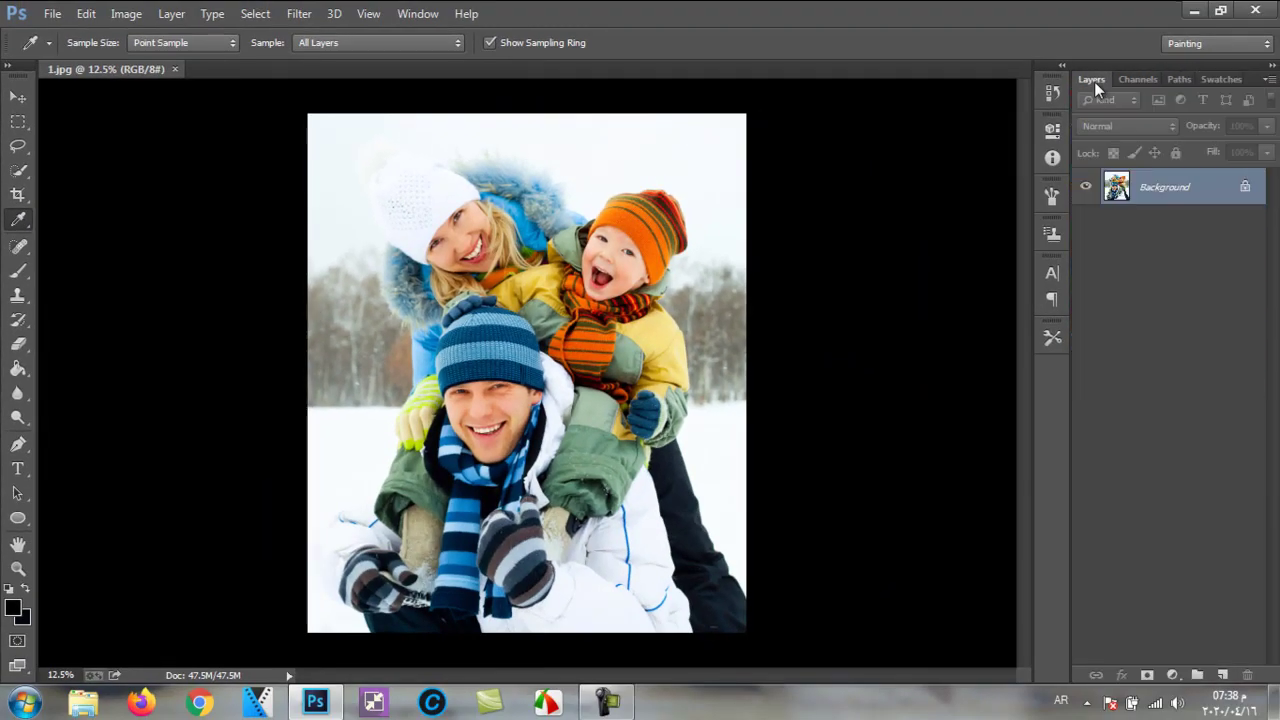
click(175, 69)
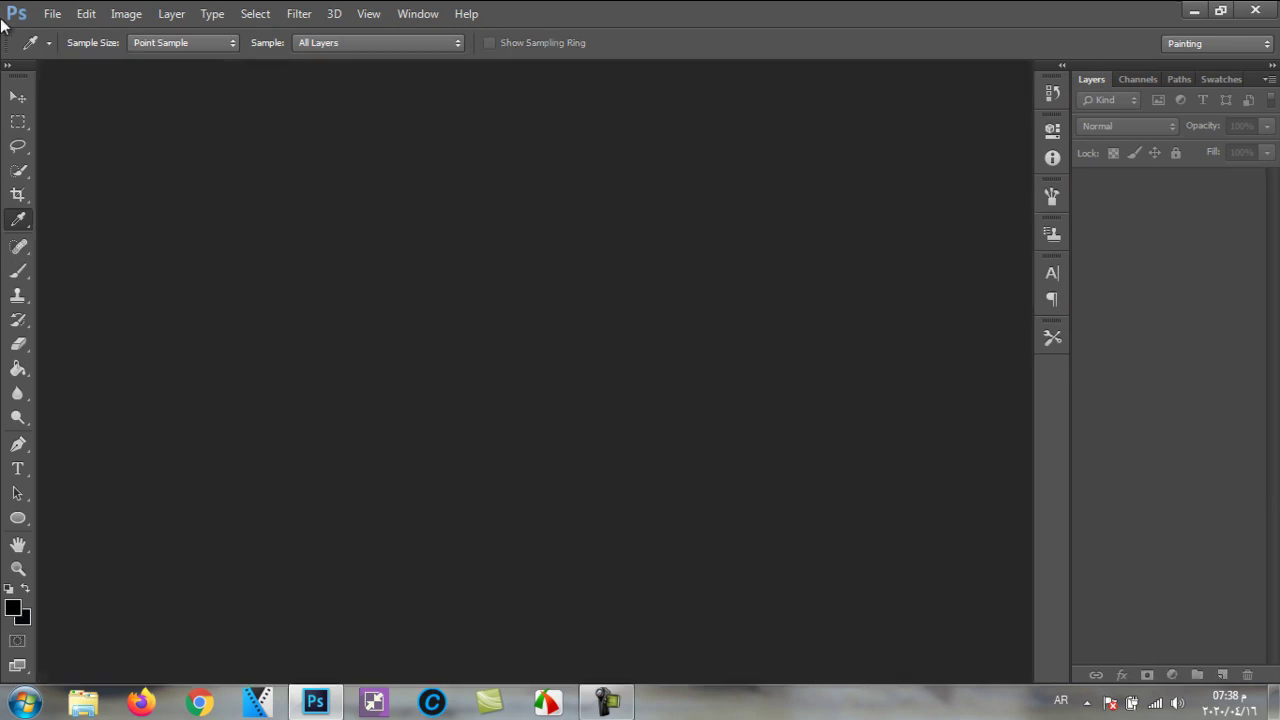
click(52, 13)
click(70, 52)
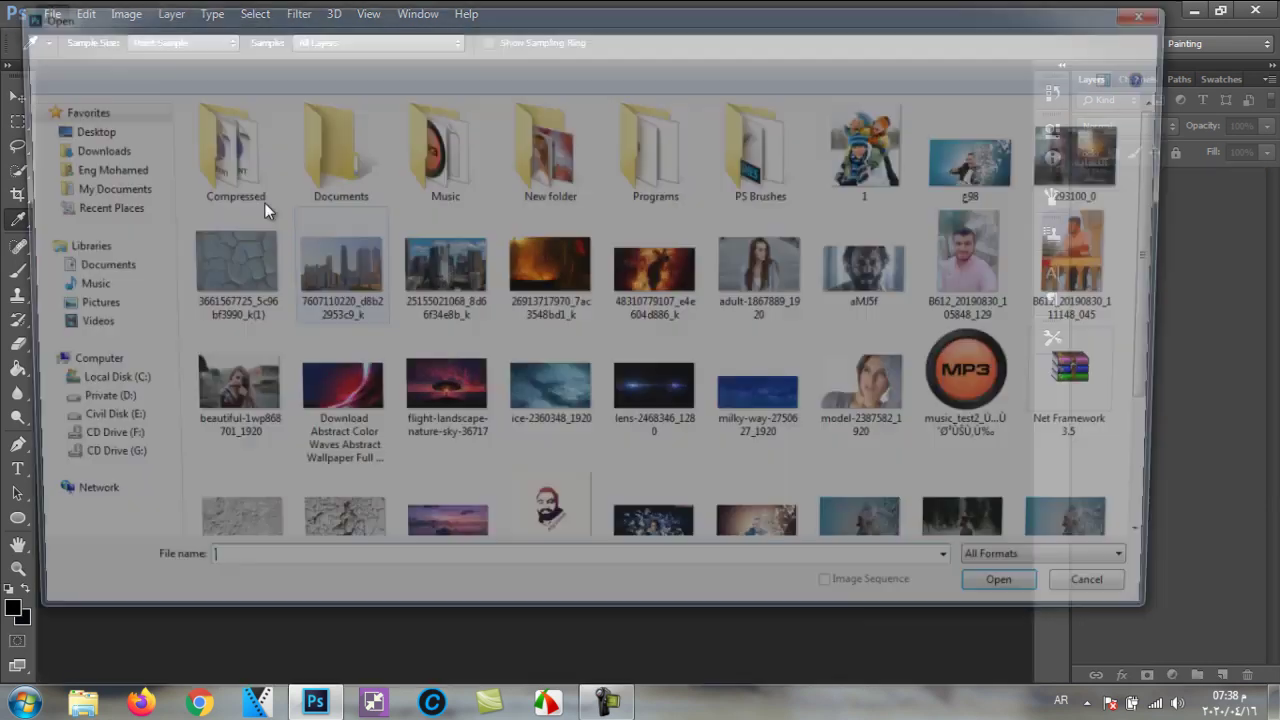
click(80, 128)
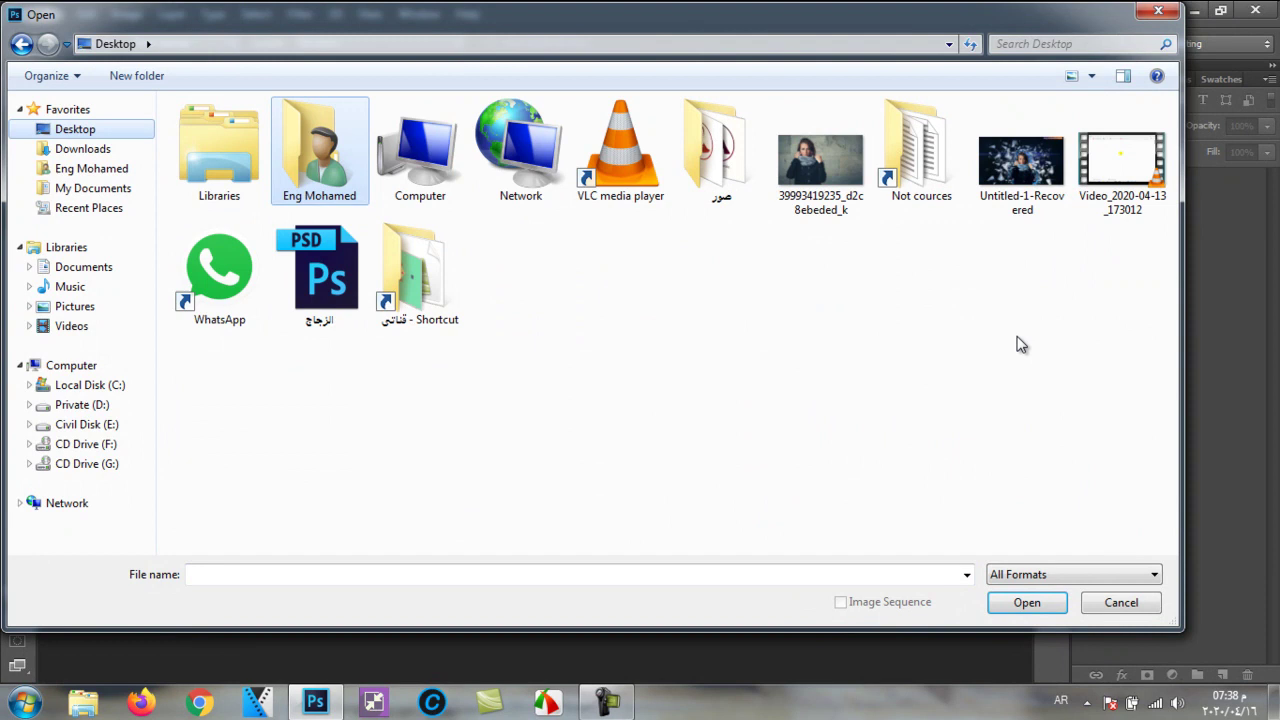
double_click(820, 162)
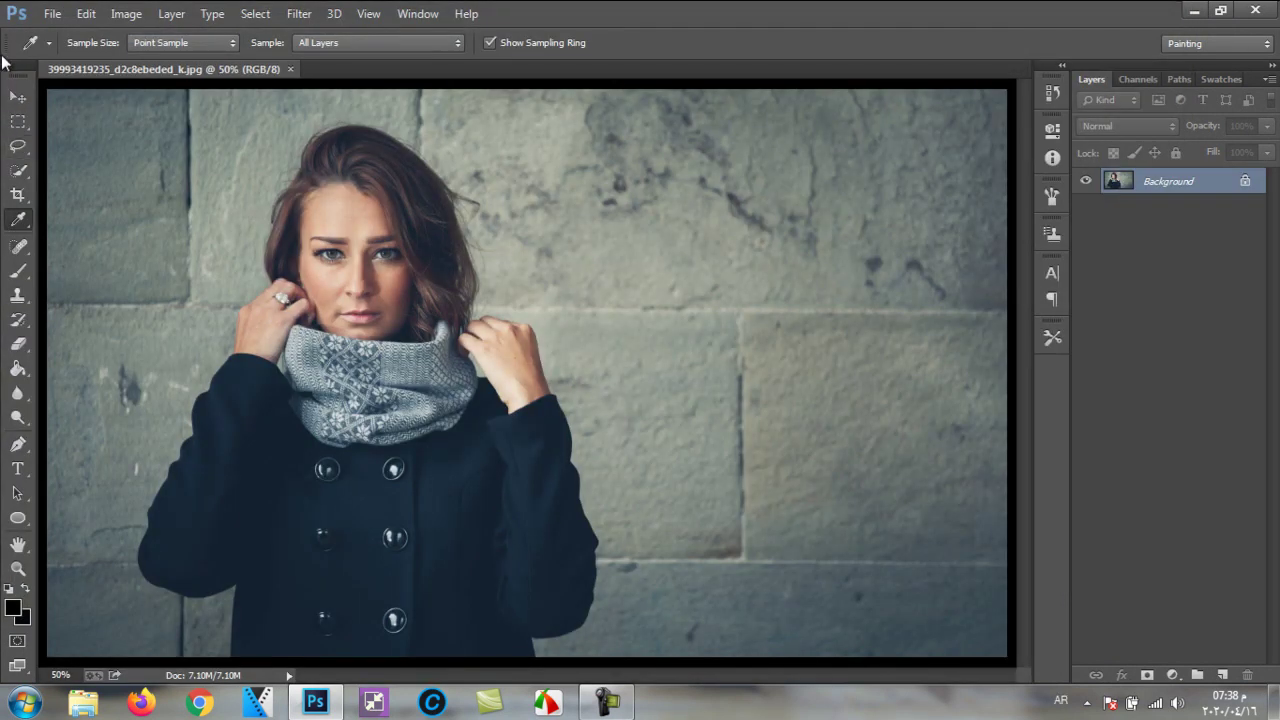
Step: Select the woman, including her hair, coat and both hands, with the Quick Selection tool using a 93 px brush
click(18, 96)
scroll(612, 305, up, 2)
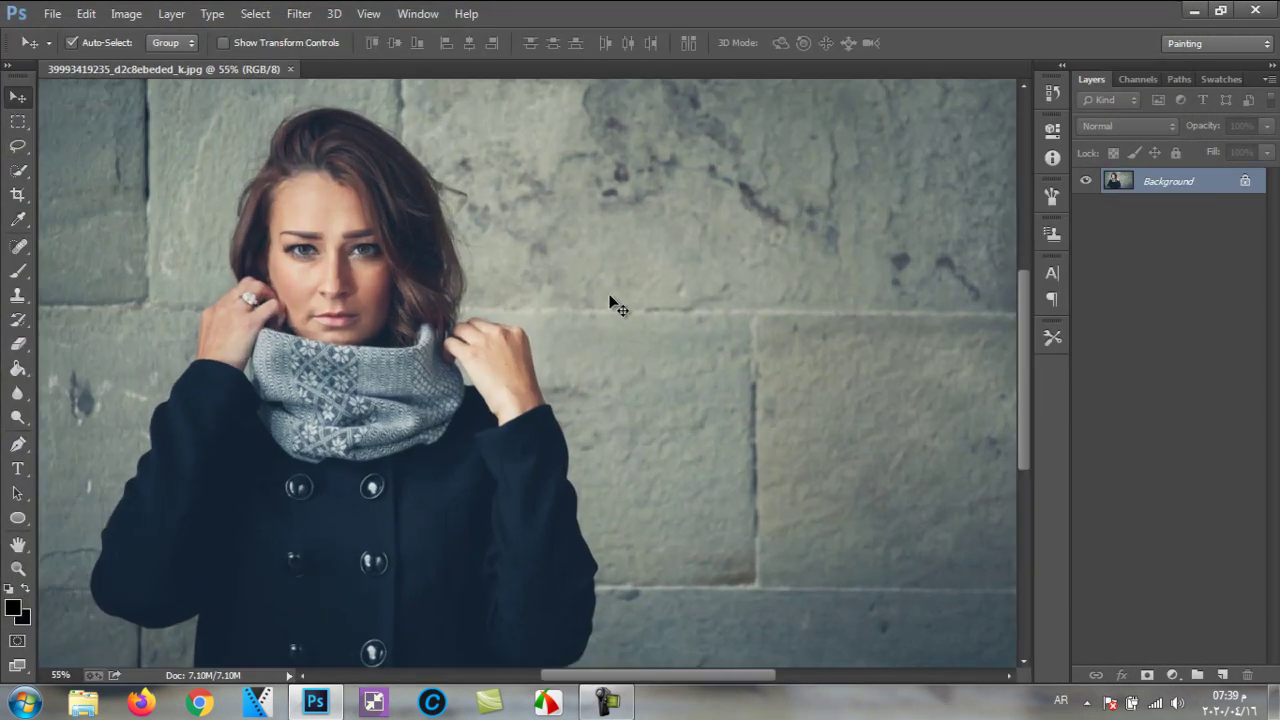
scroll(612, 305, down, 1)
scroll(612, 305, down, 1)
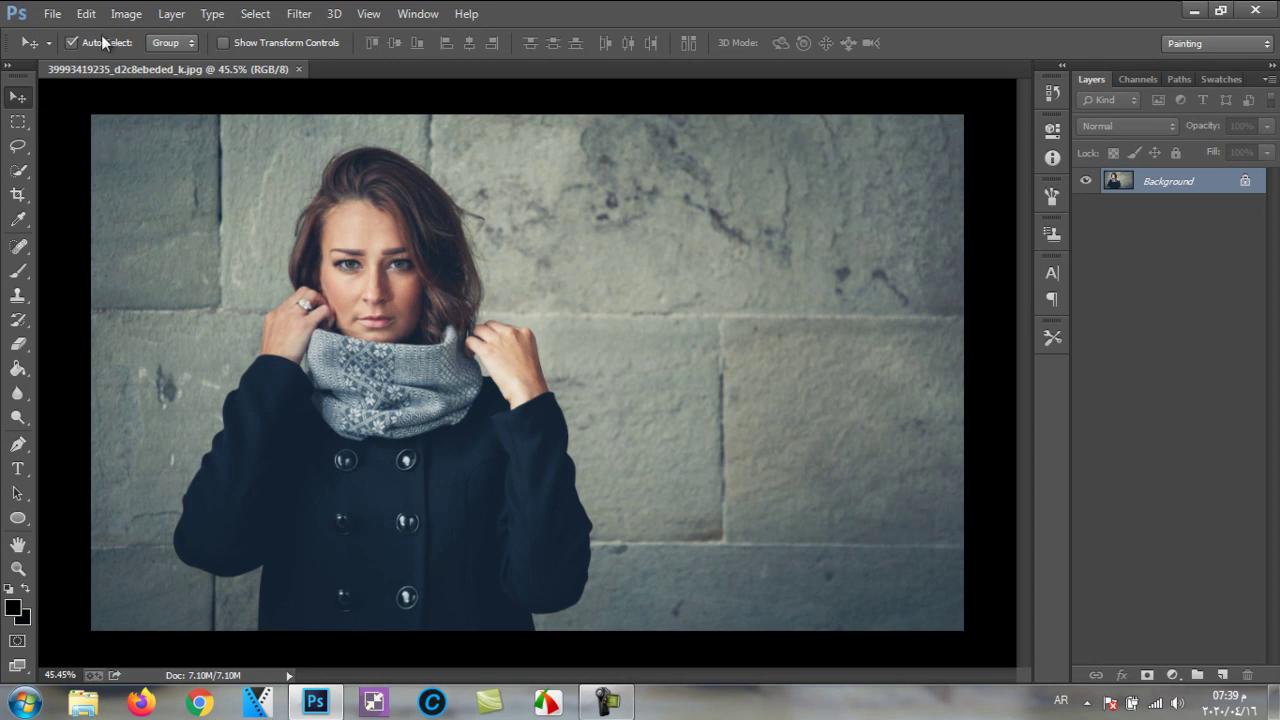
click(18, 170)
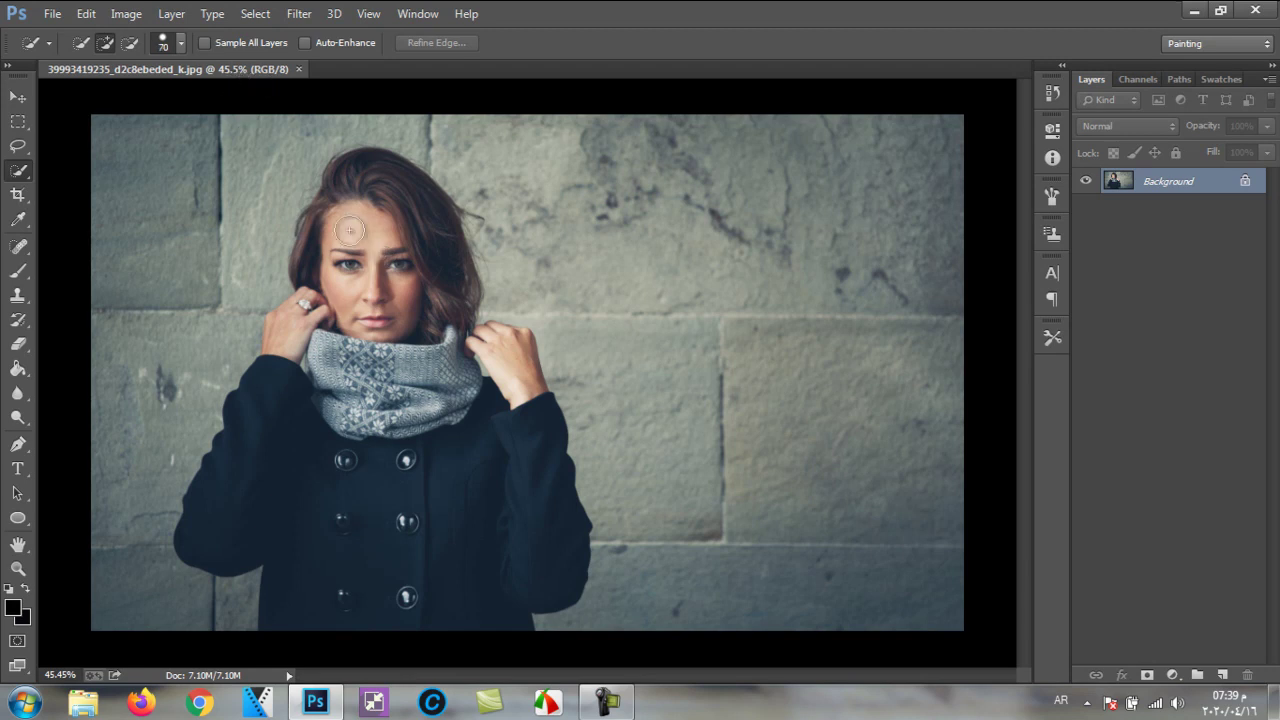
key(bracketright)
click(183, 44)
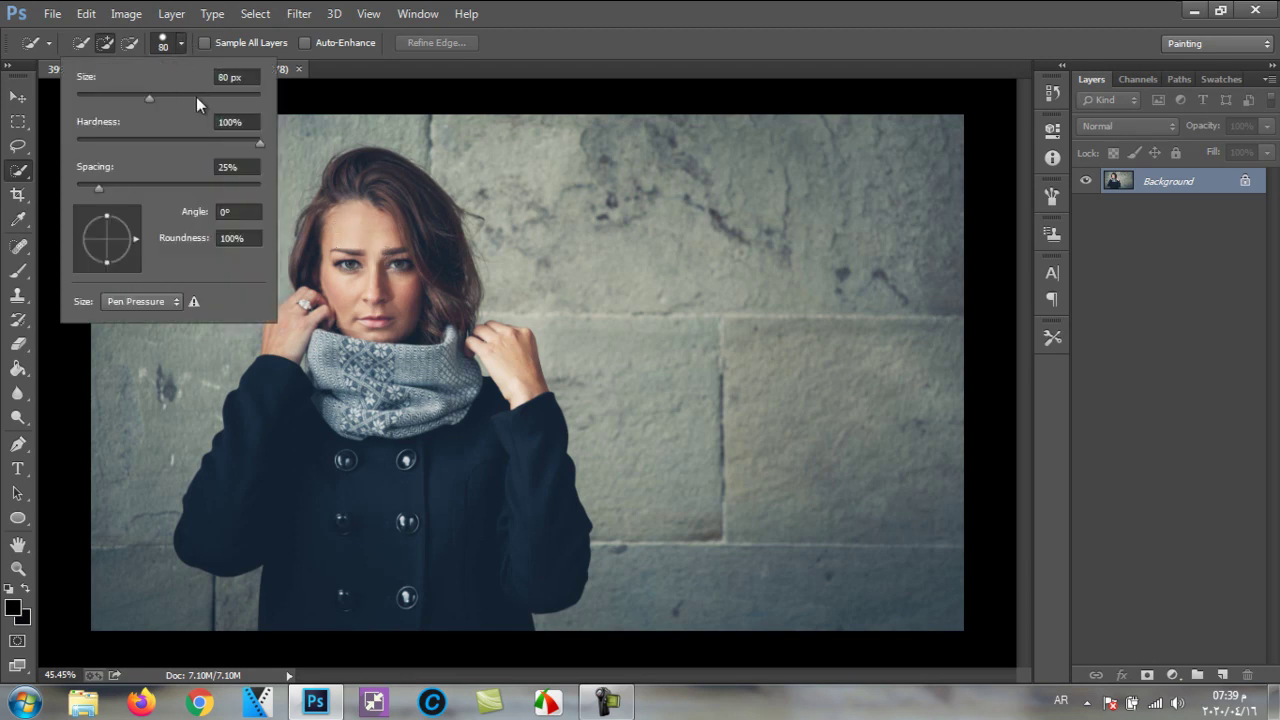
drag(152, 95, 166, 102)
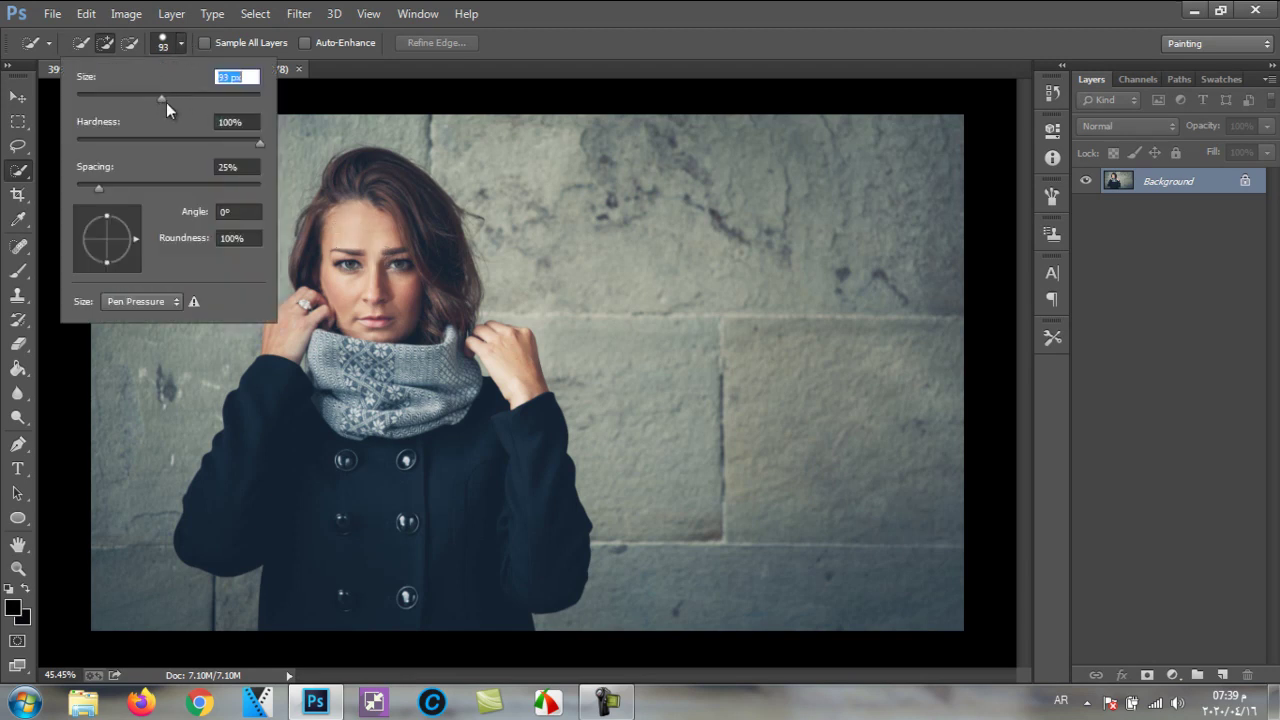
click(380, 215)
mouse_move(380, 215)
mouse_down()
mouse_move(371, 171)
mouse_move(366, 395)
mouse_move(400, 543)
mouse_move(455, 345)
mouse_up()
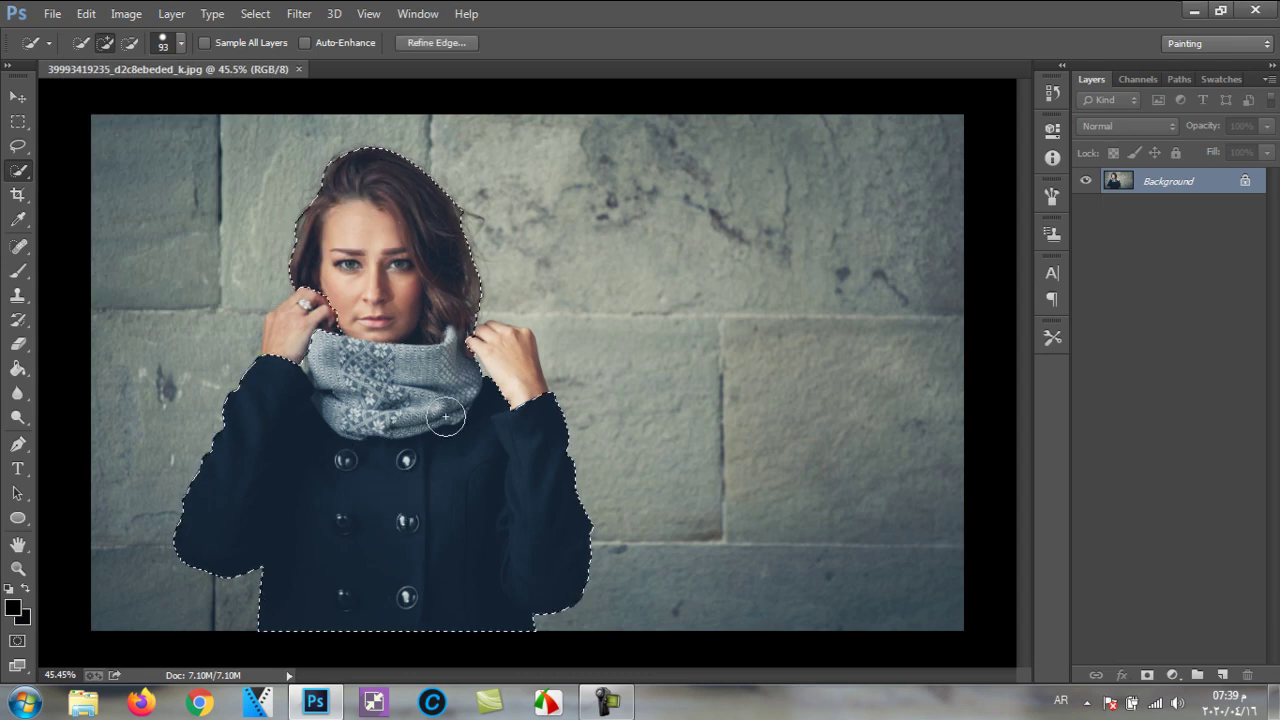
click(511, 362)
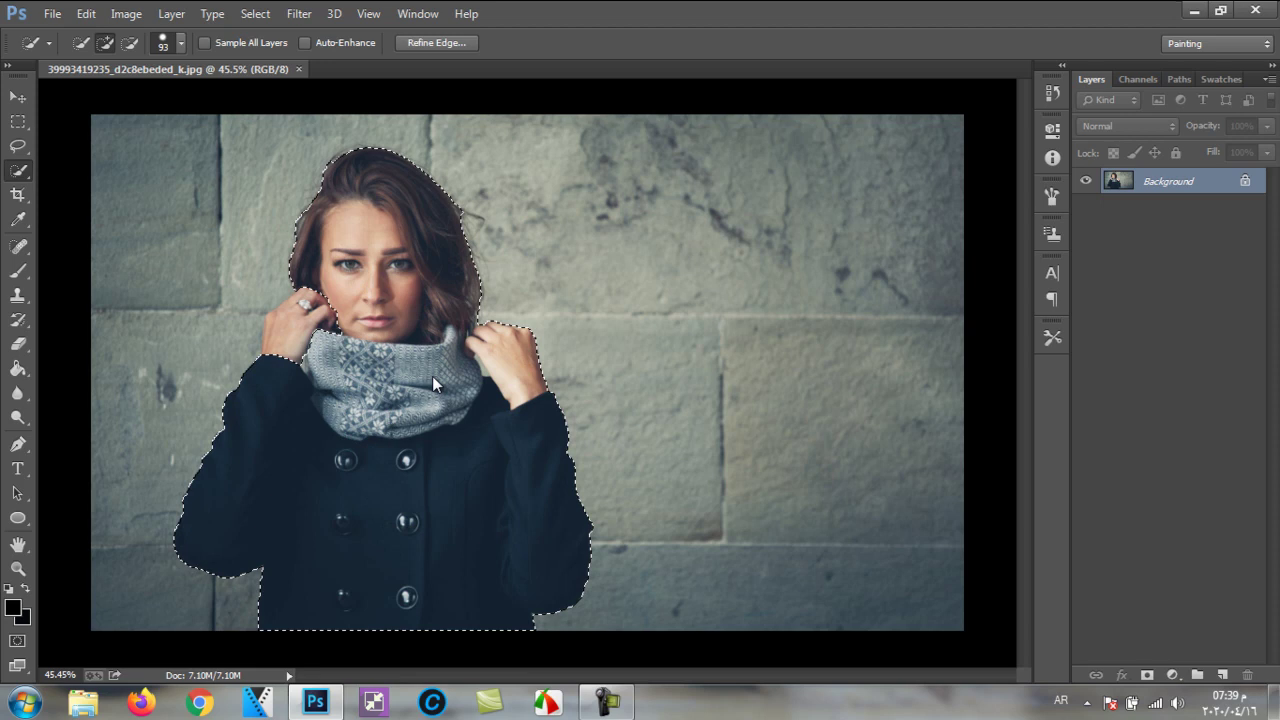
click(320, 345)
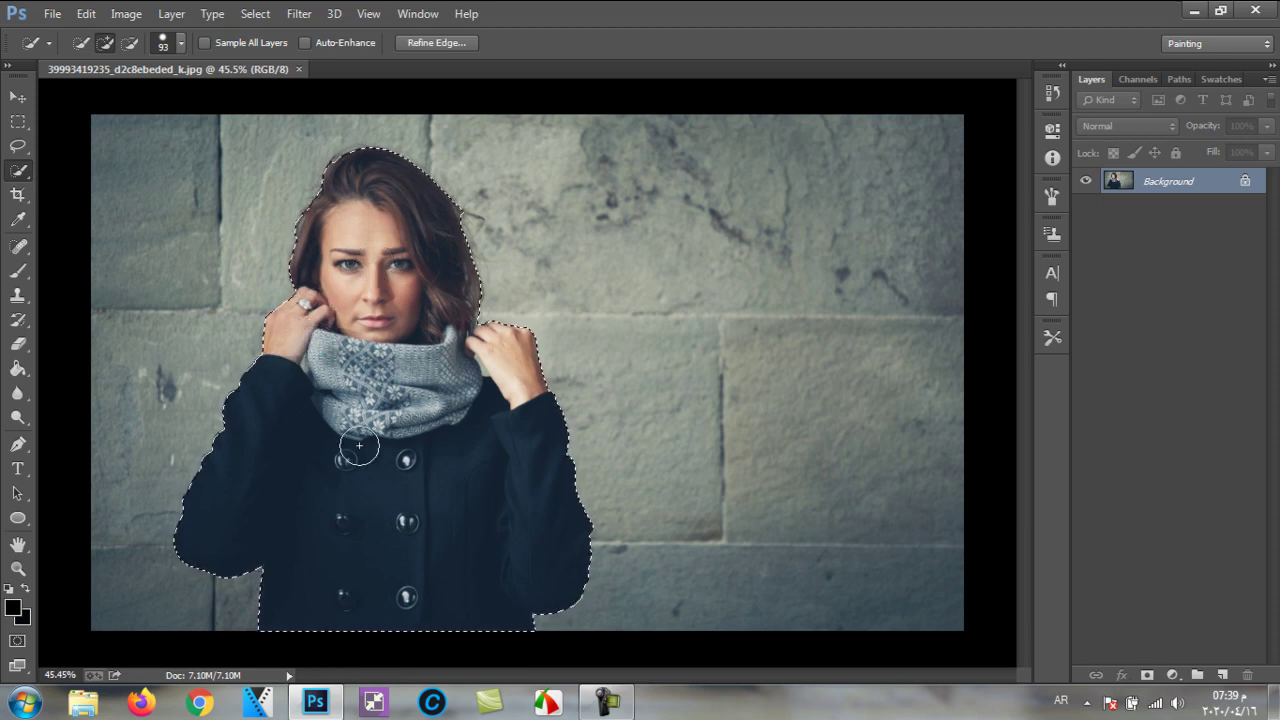
Step: Subtract the wall gap between the scarf and the hand without the ring from the selection, using an 8 px brush
key(alt)
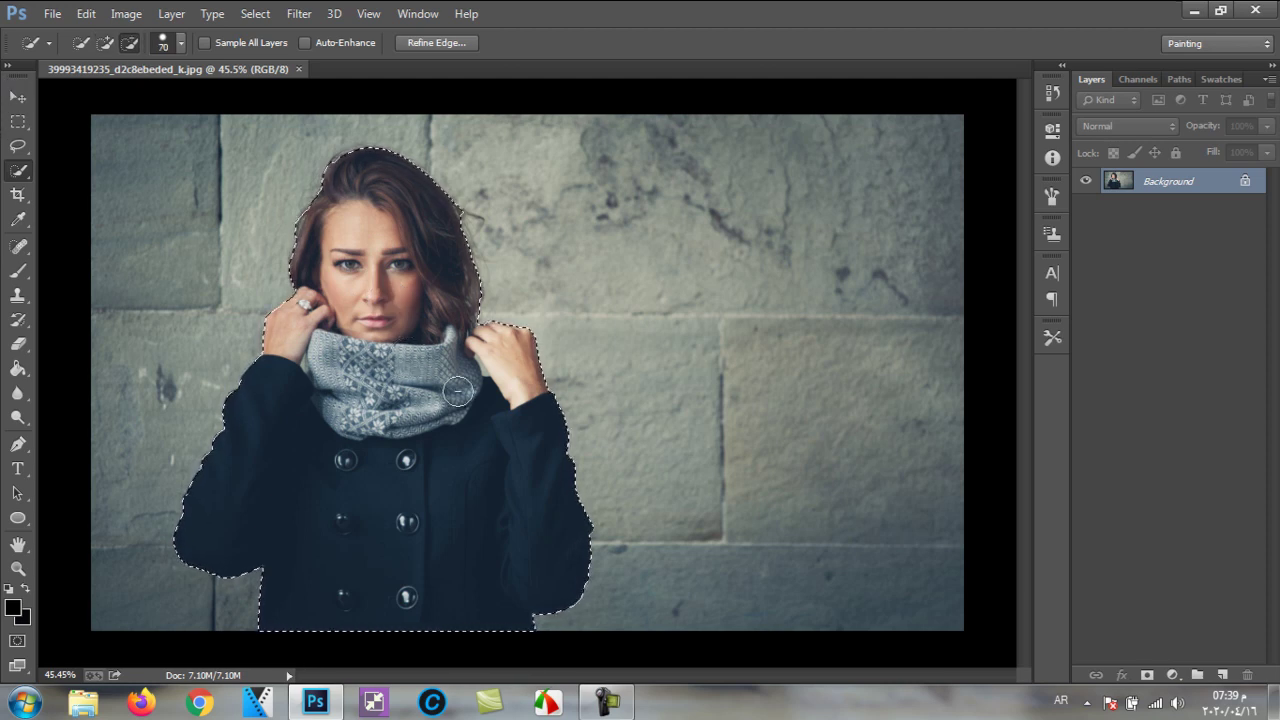
scroll(487, 355, up, 3)
right_click(487, 355)
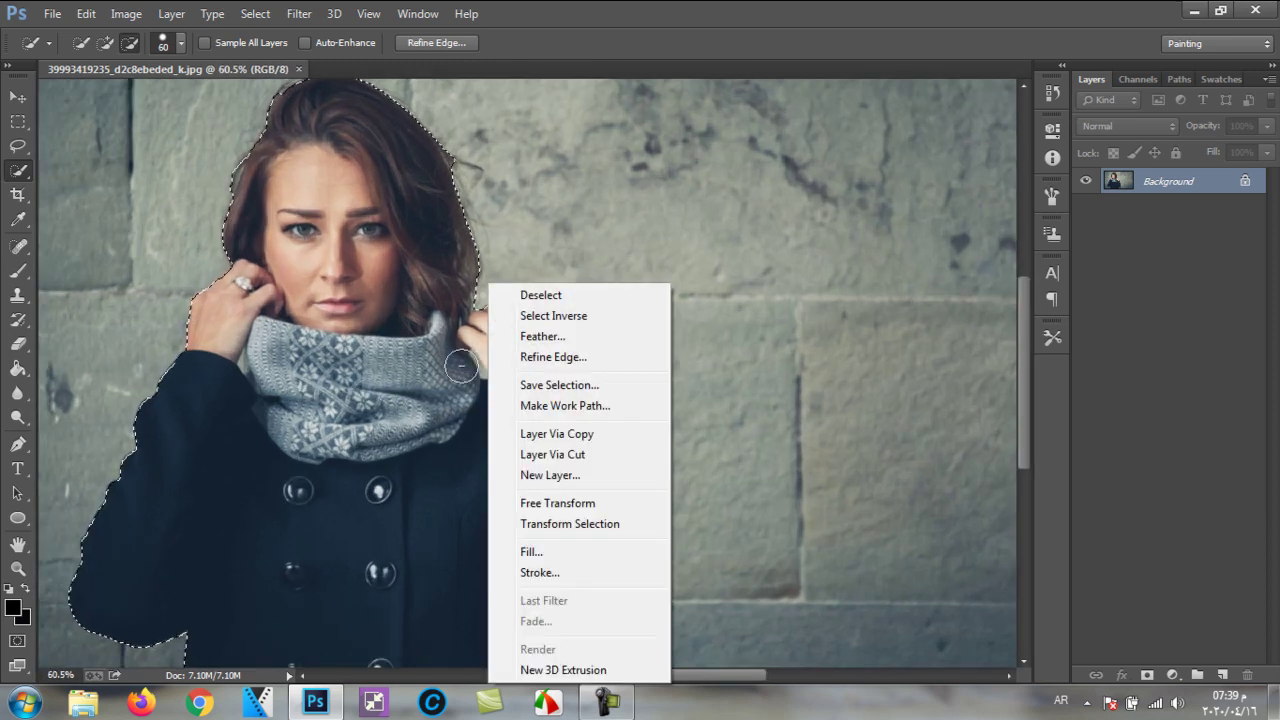
key(Escape)
scroll(463, 366, up, 5)
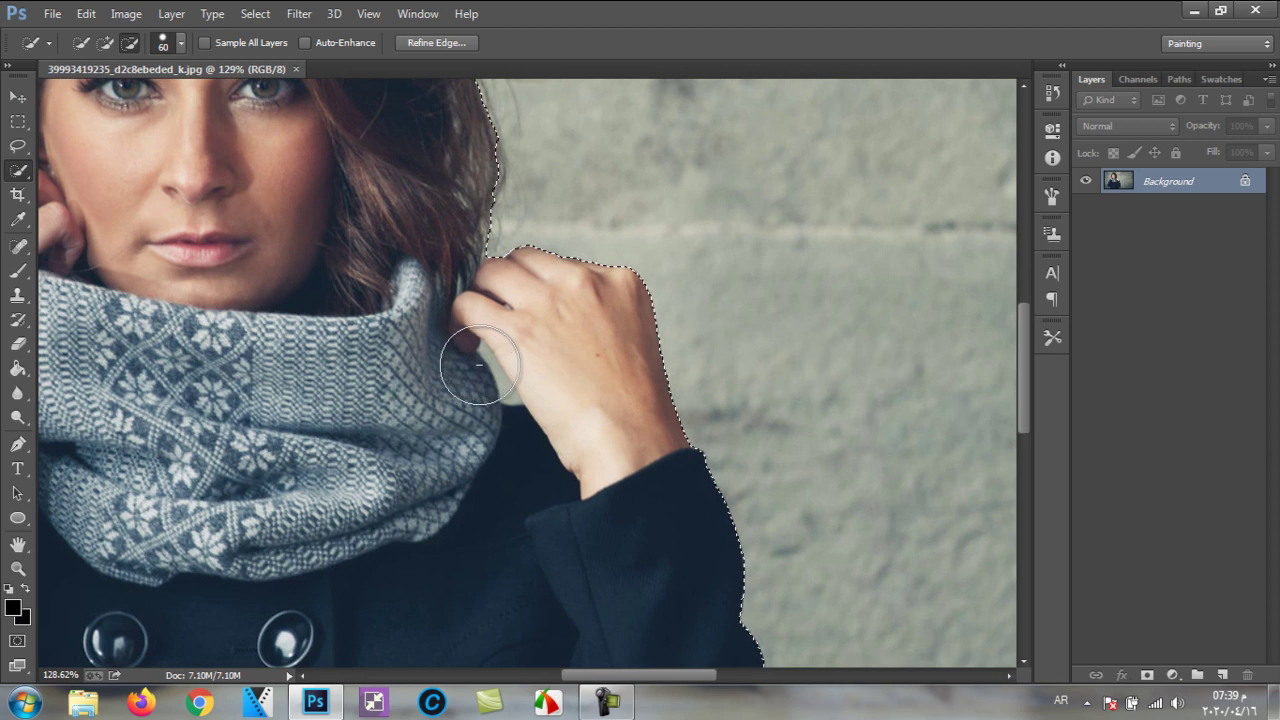
scroll(476, 362, up, 2)
key(bracketleft)
key(bracketleft)
key(bracketleft)
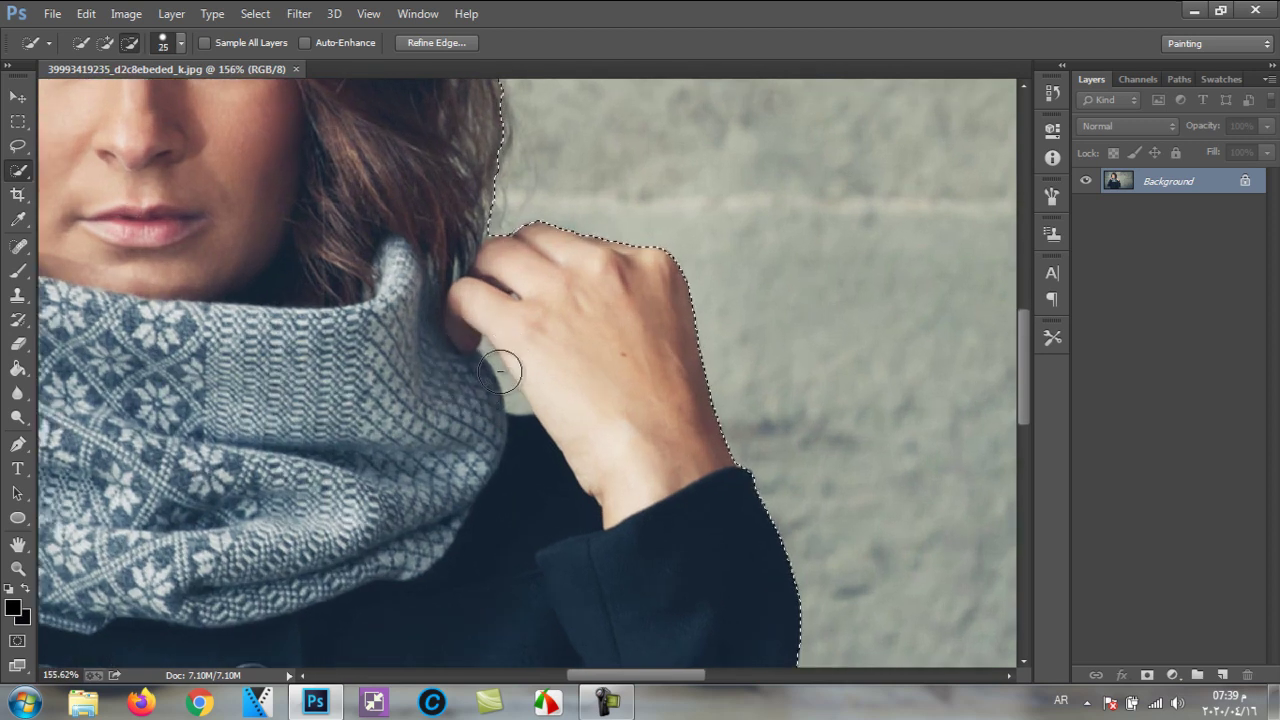
key(bracketleft)
key(bracketleft)
key(bracketleft)
scroll(485, 352, up, 3)
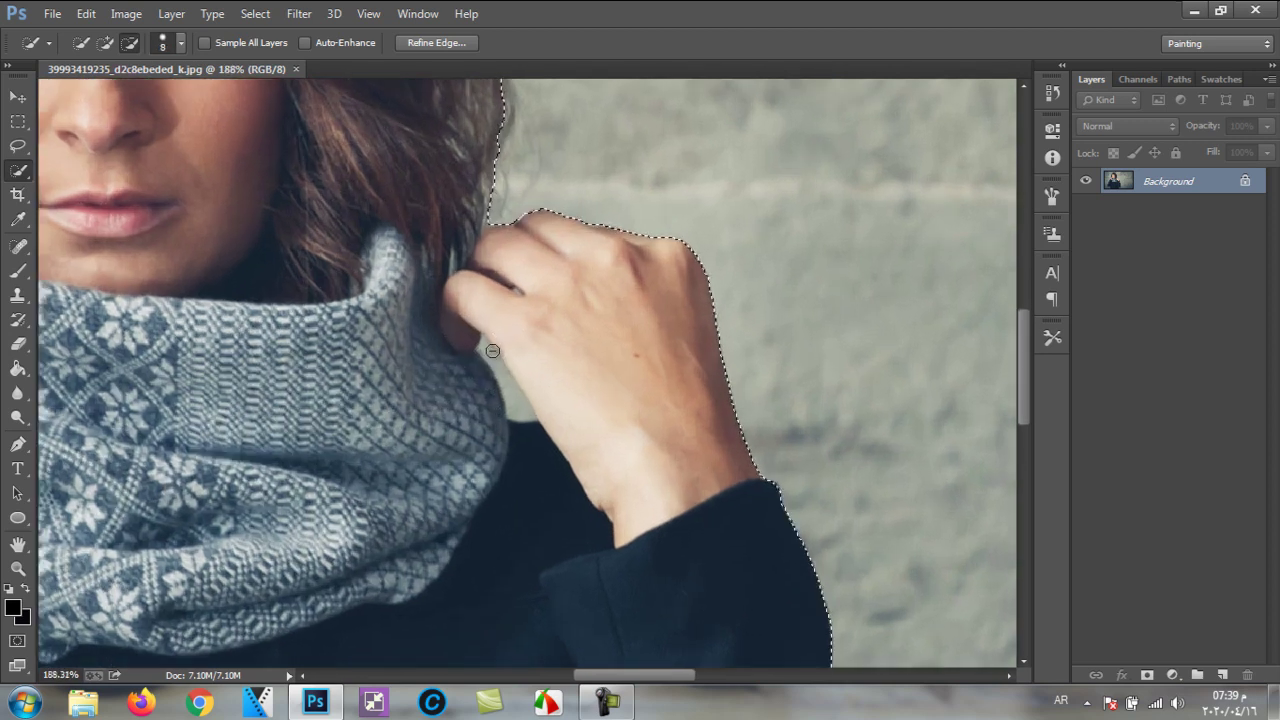
drag(485, 350, 515, 438)
Step: Subtract the small wall gap between the scarf and the hand with the ring from the selection
scroll(637, 380, down, 2)
scroll(637, 380, down, 4)
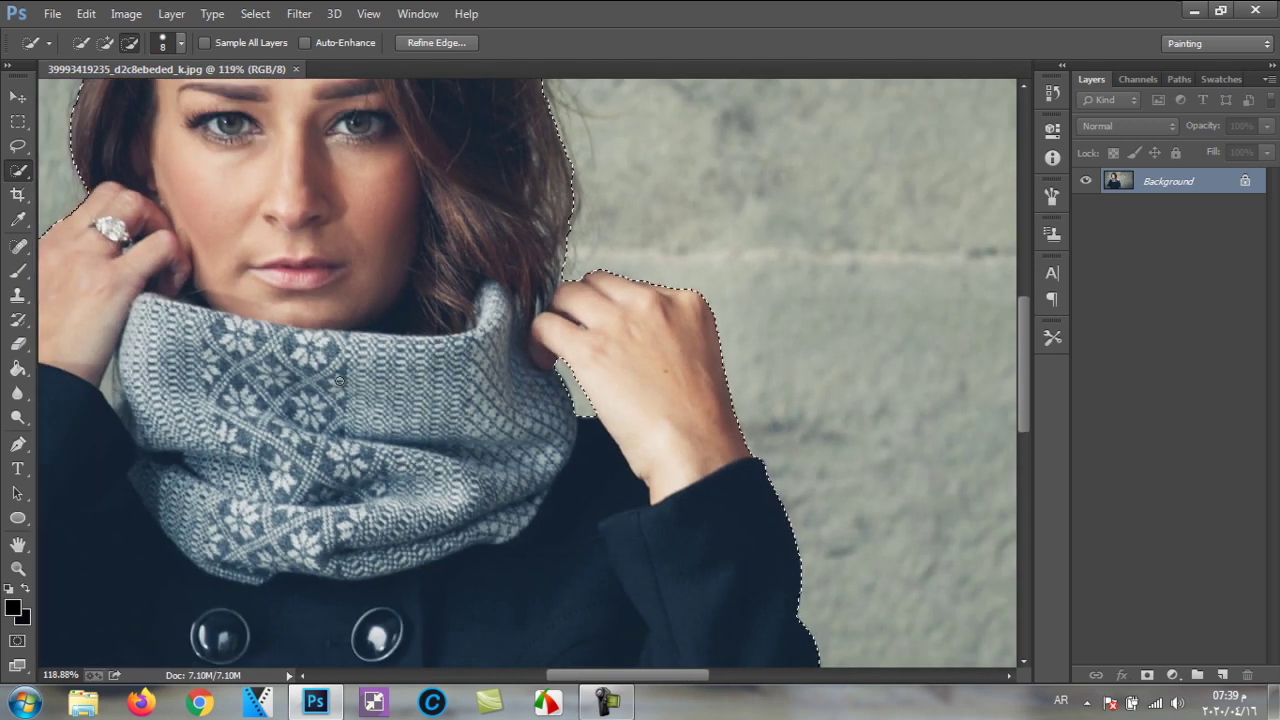
scroll(79, 383, up, 3)
scroll(79, 383, up, 2)
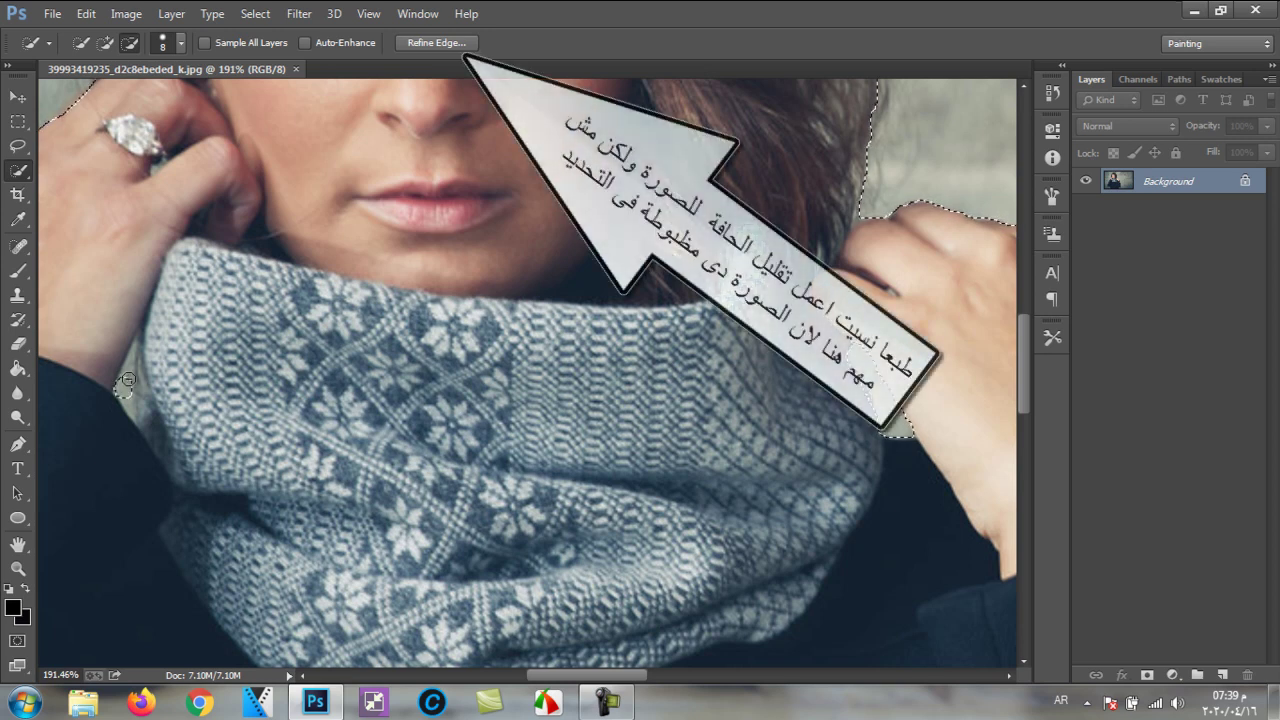
scroll(272, 327, down, 5)
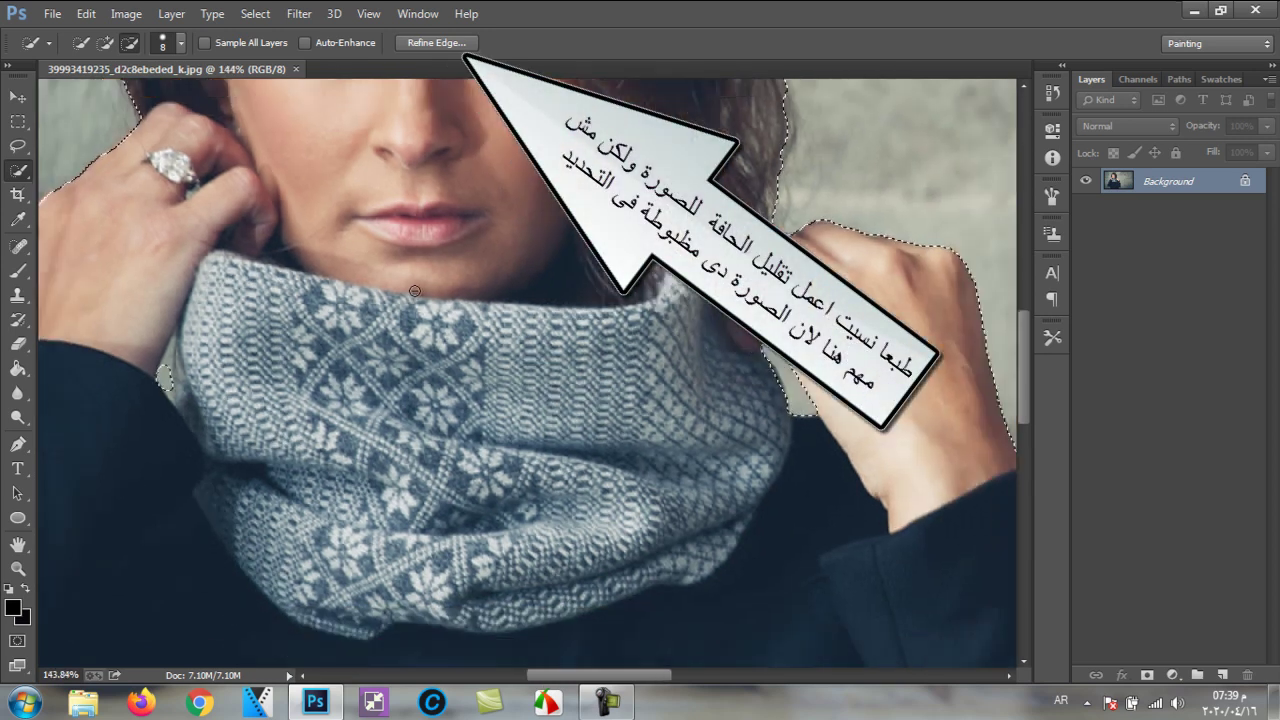
scroll(361, 300, down, 4)
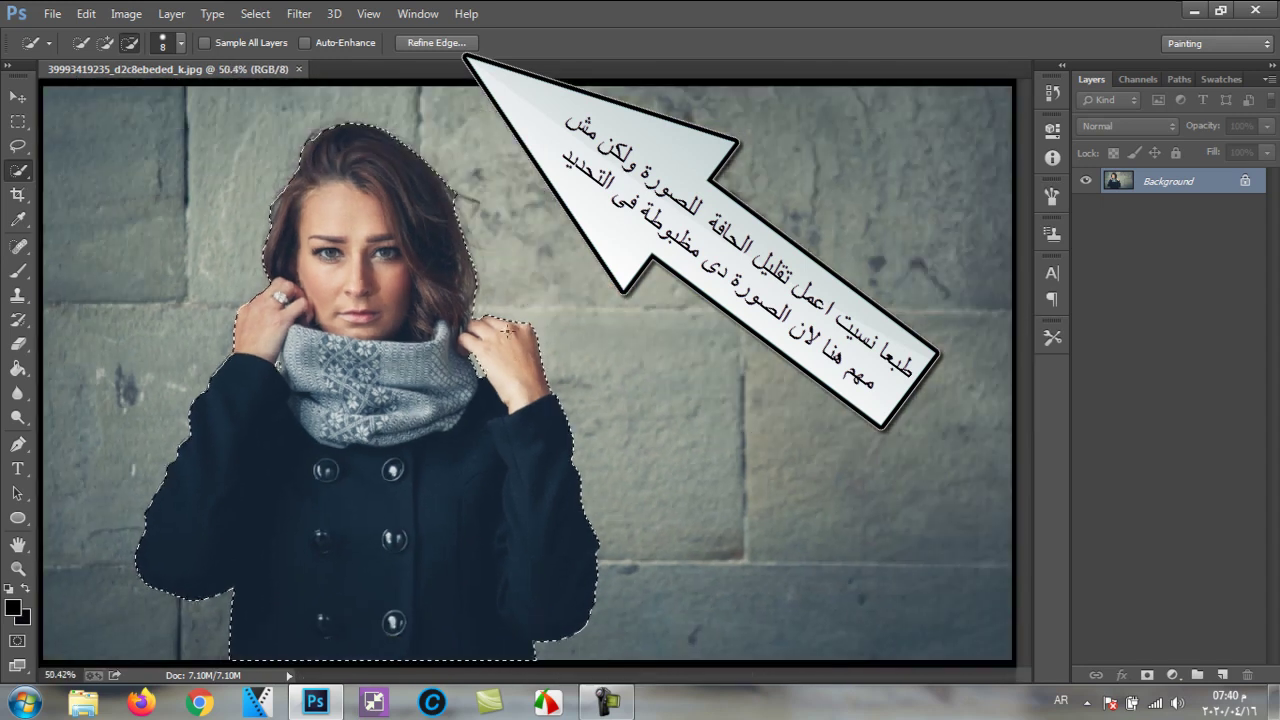
Step: Copy the selected woman onto a new layer and delete the Background layer
click(18, 96)
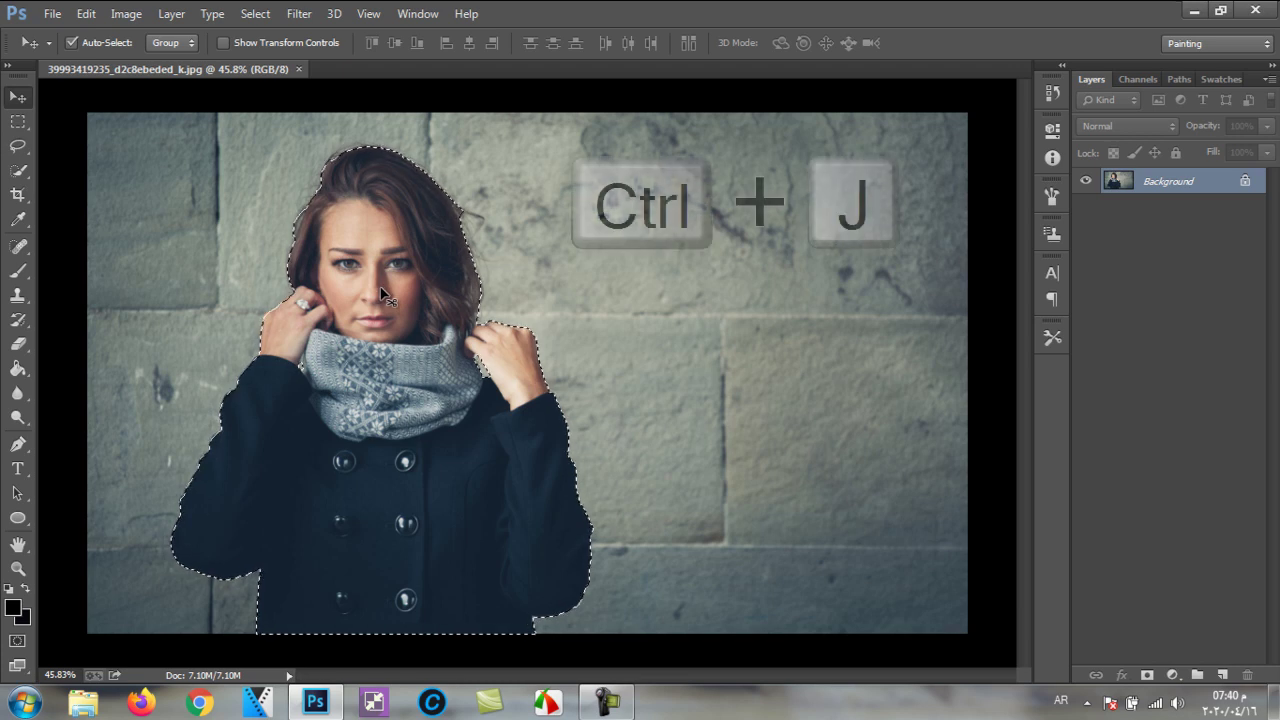
key(ctrl+j)
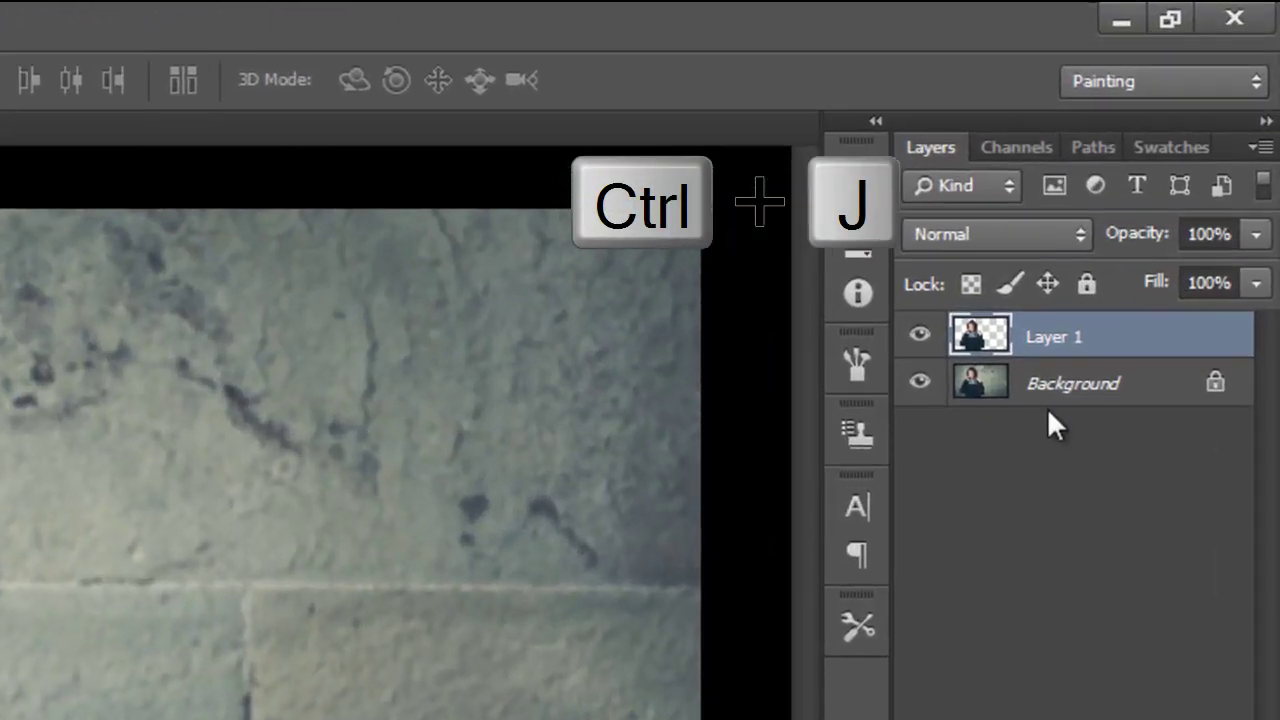
click(1070, 403)
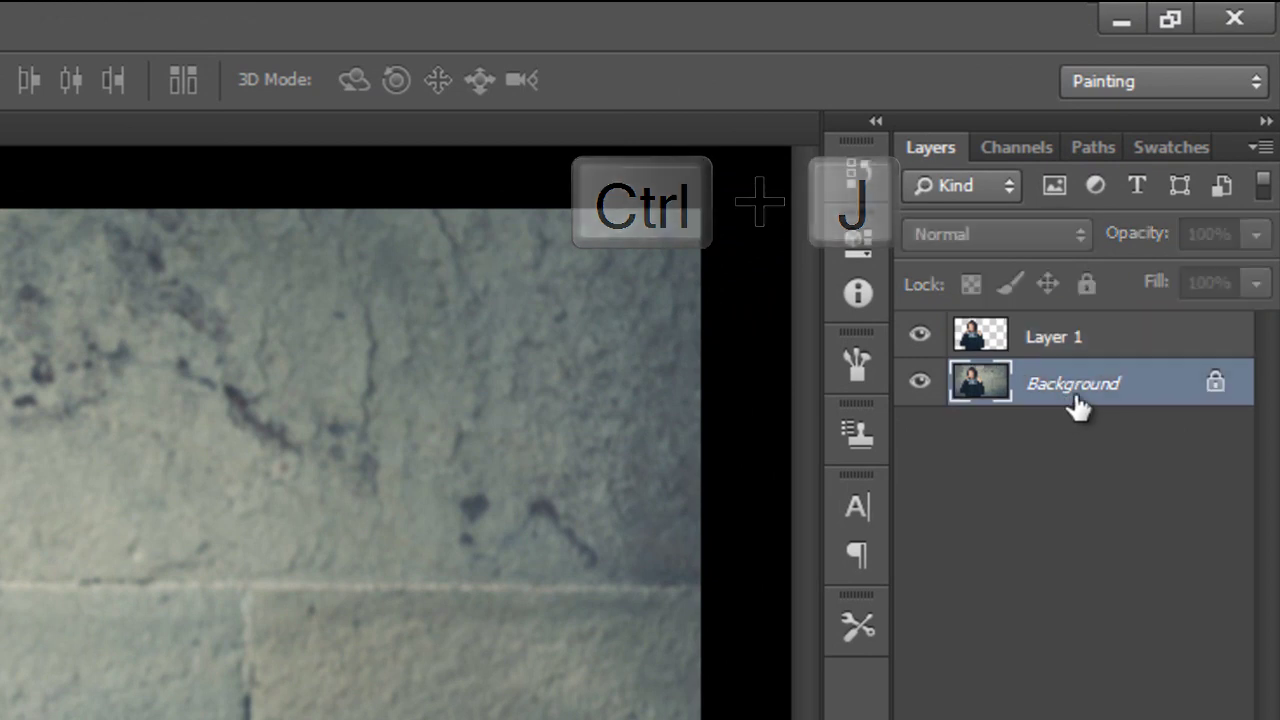
key(Delete)
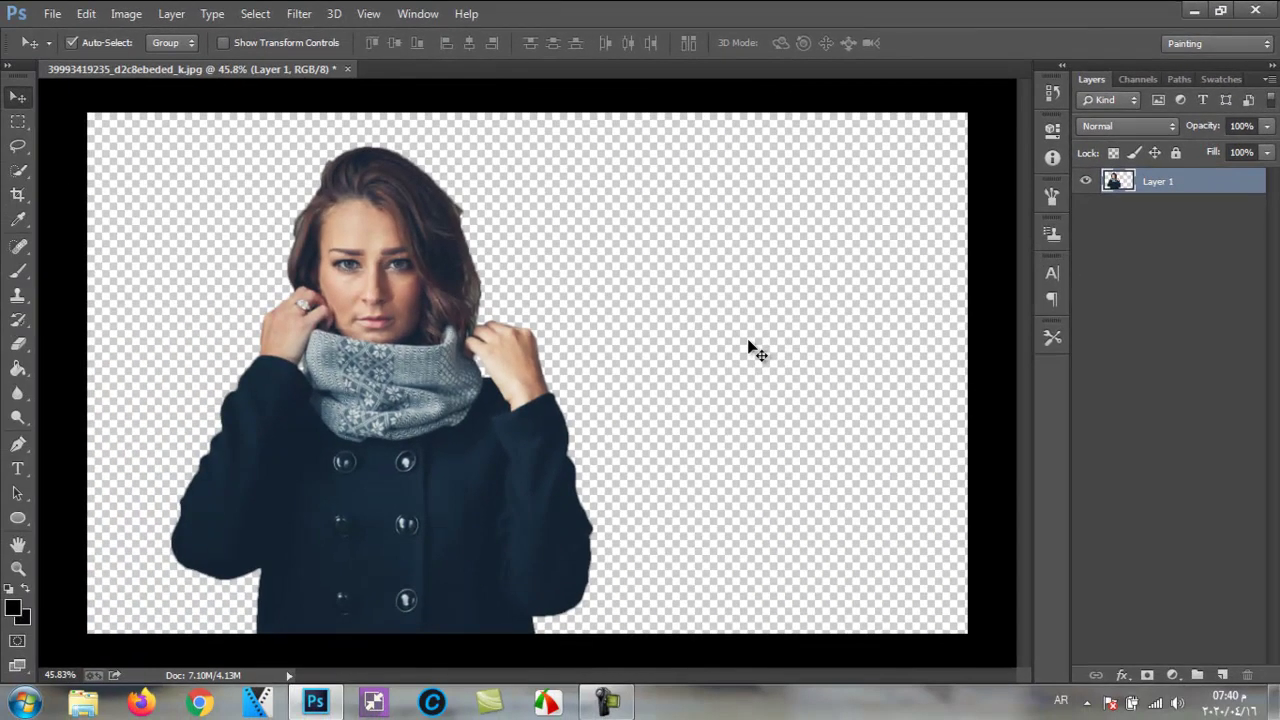
key(ctrl+t)
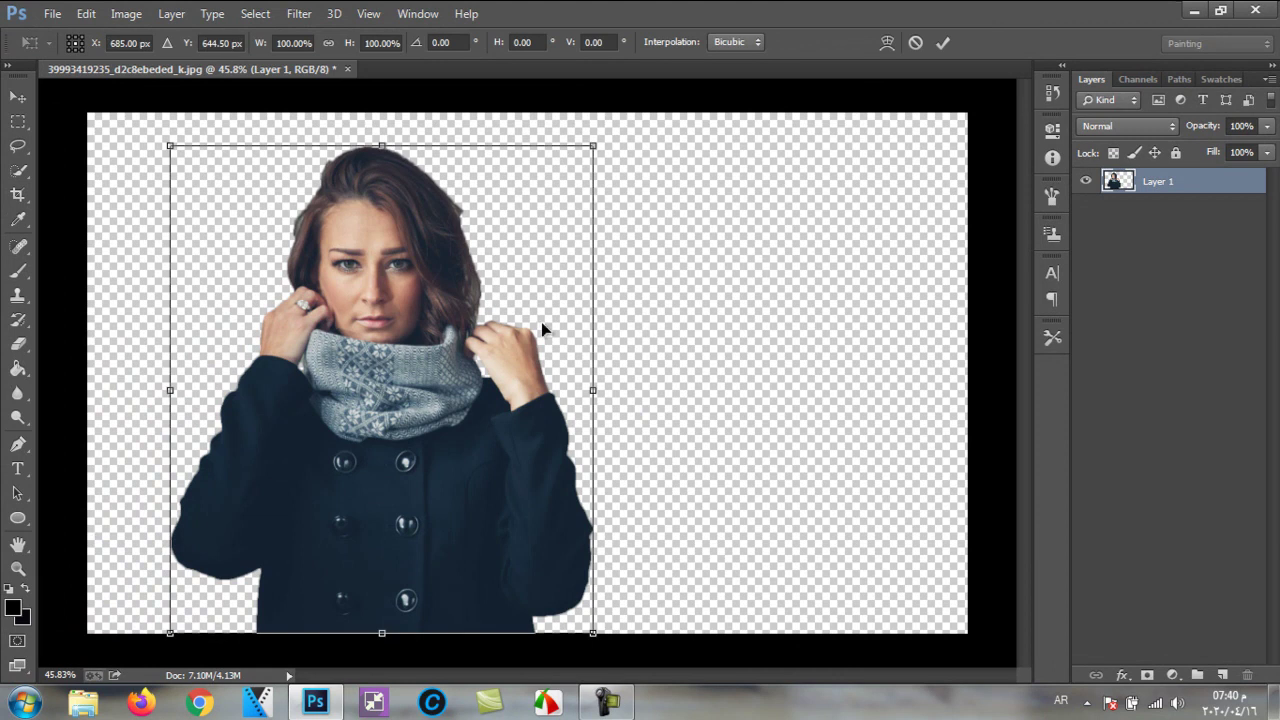
drag(586, 178, 535, 266)
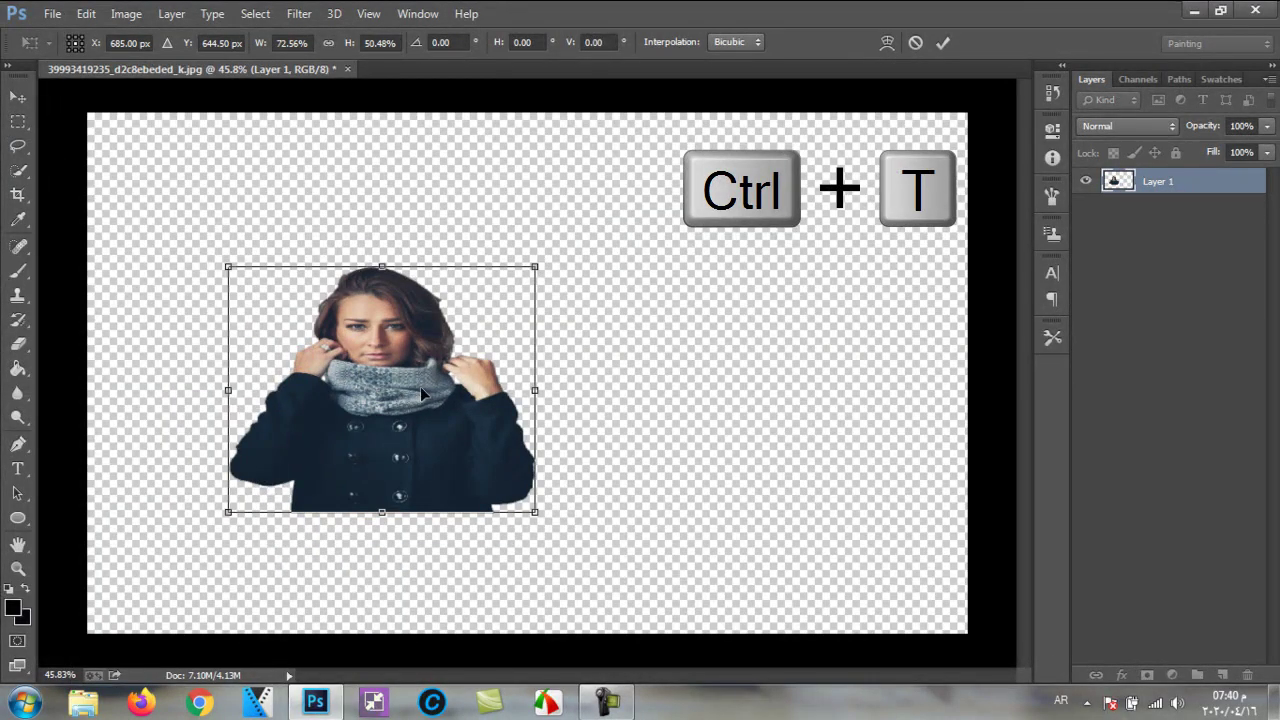
click(20, 98)
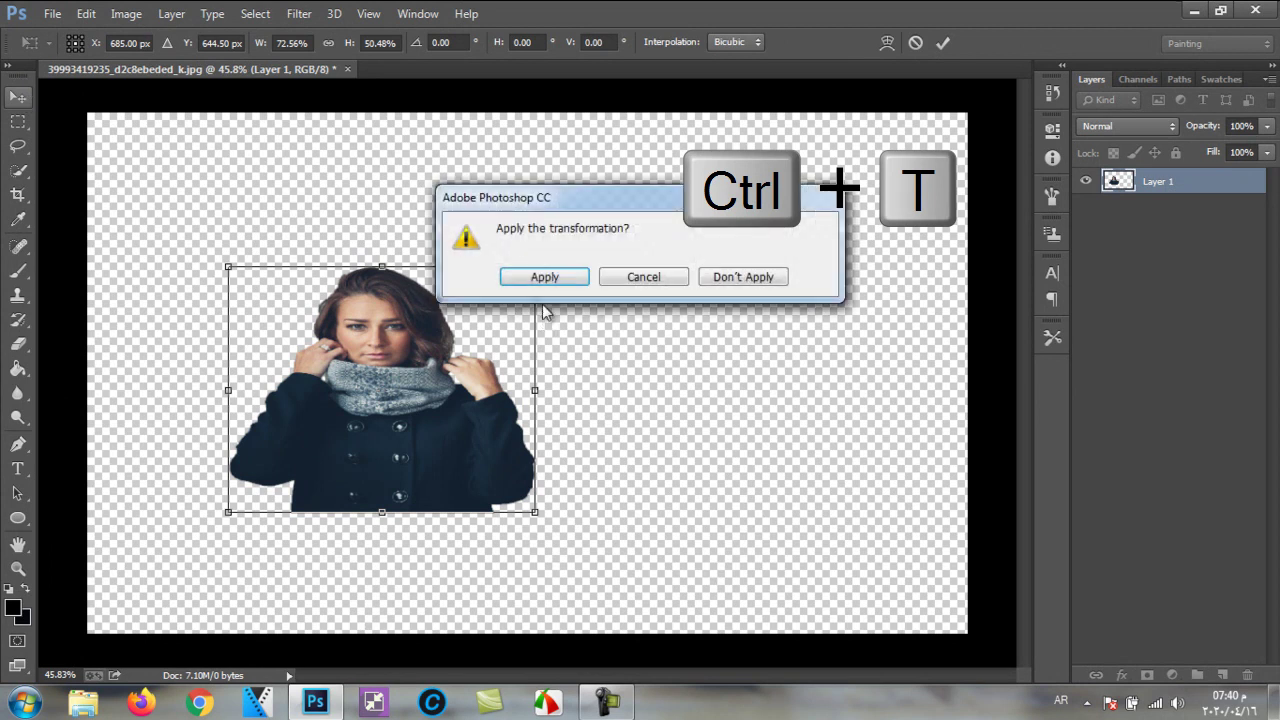
click(545, 279)
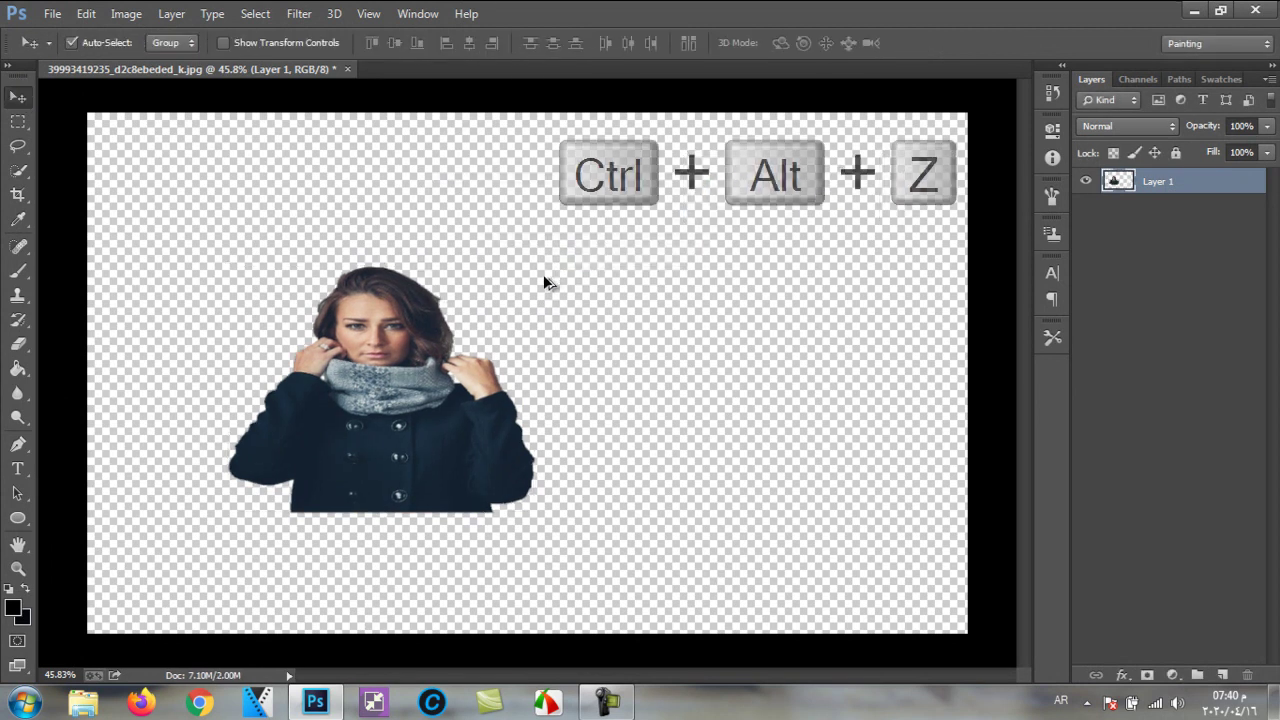
key(ctrl+alt+z)
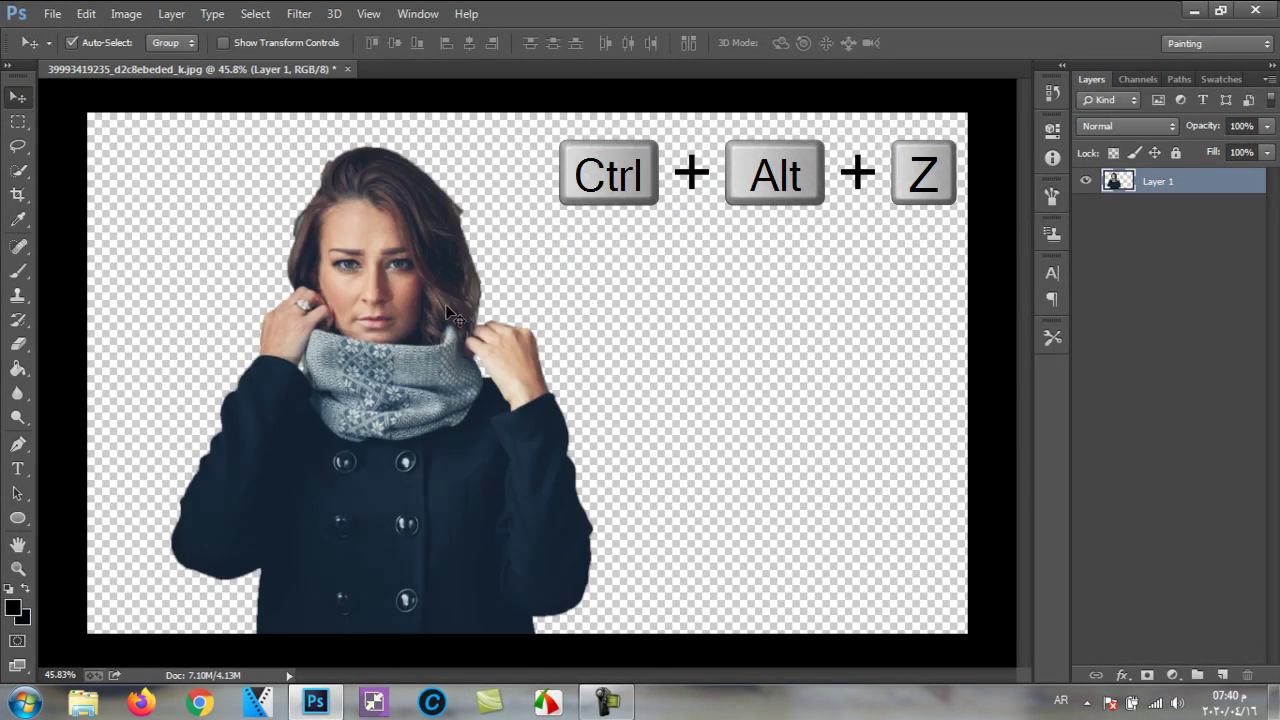
Step: Scale the woman proportionally to about 72.5% and move her to the bottom centre of the canvas
key(ctrl+t)
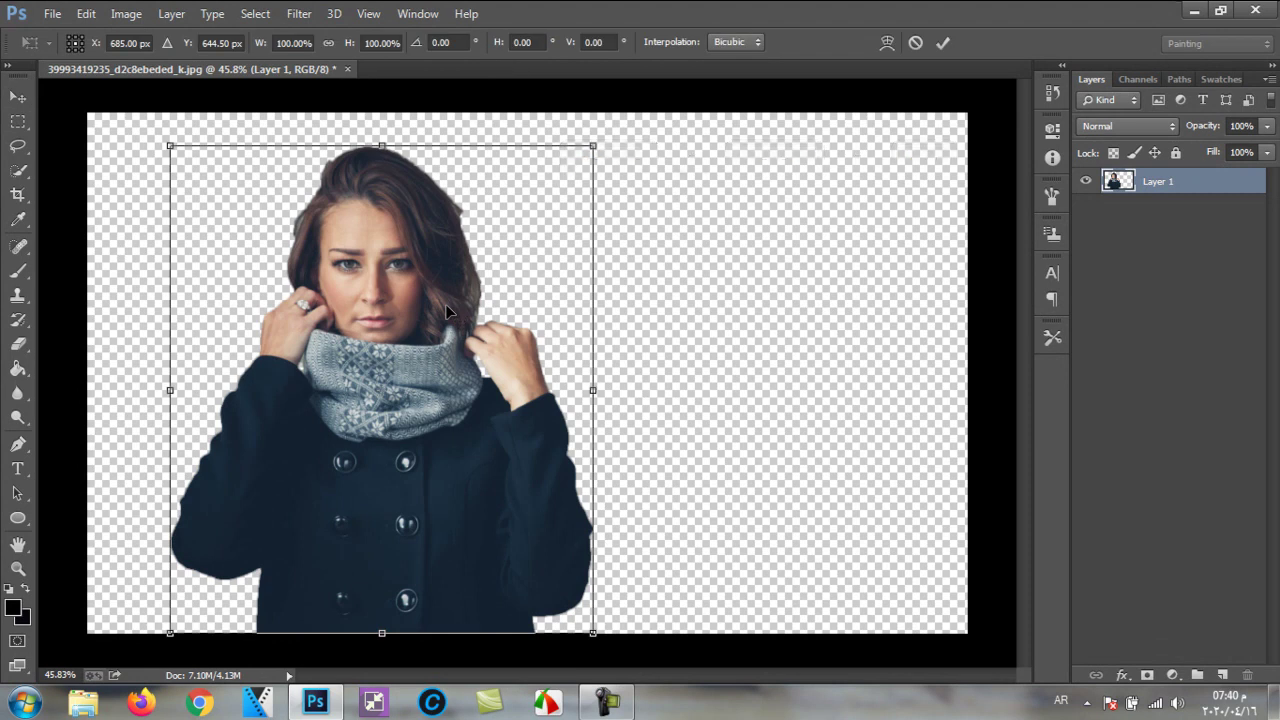
drag(596, 146, 537, 257)
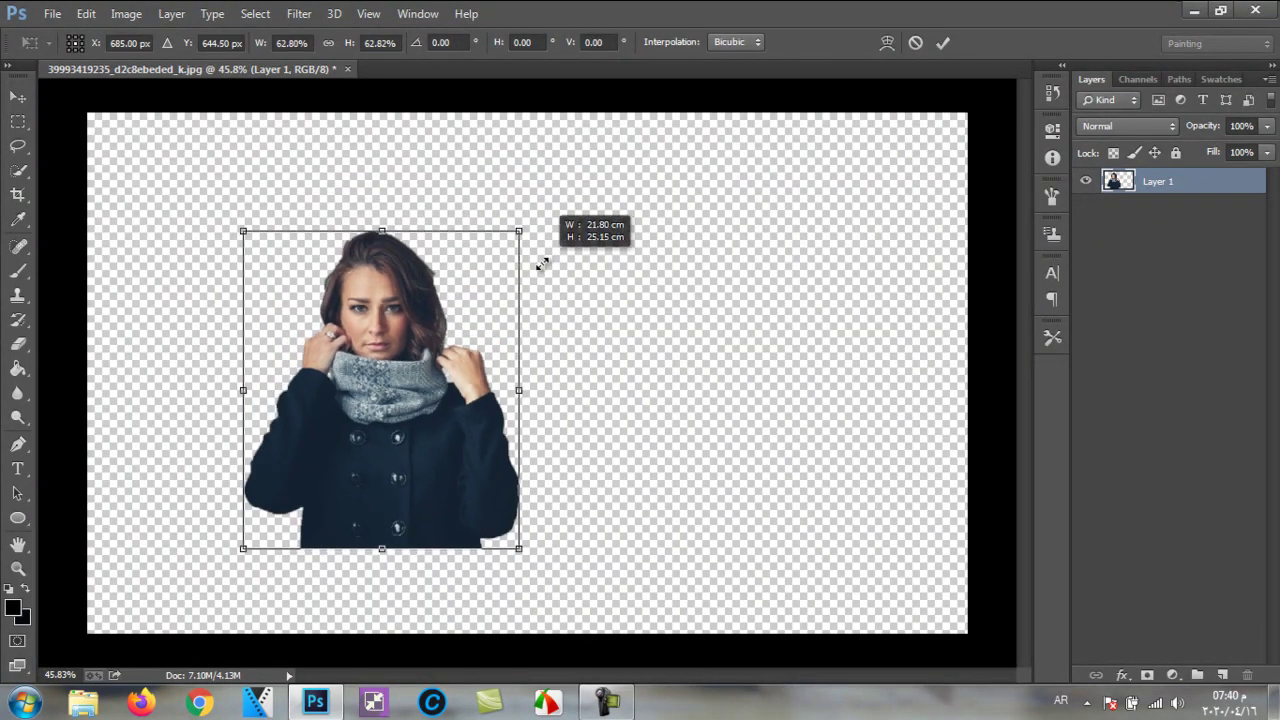
drag(500, 300, 613, 366)
click(18, 96)
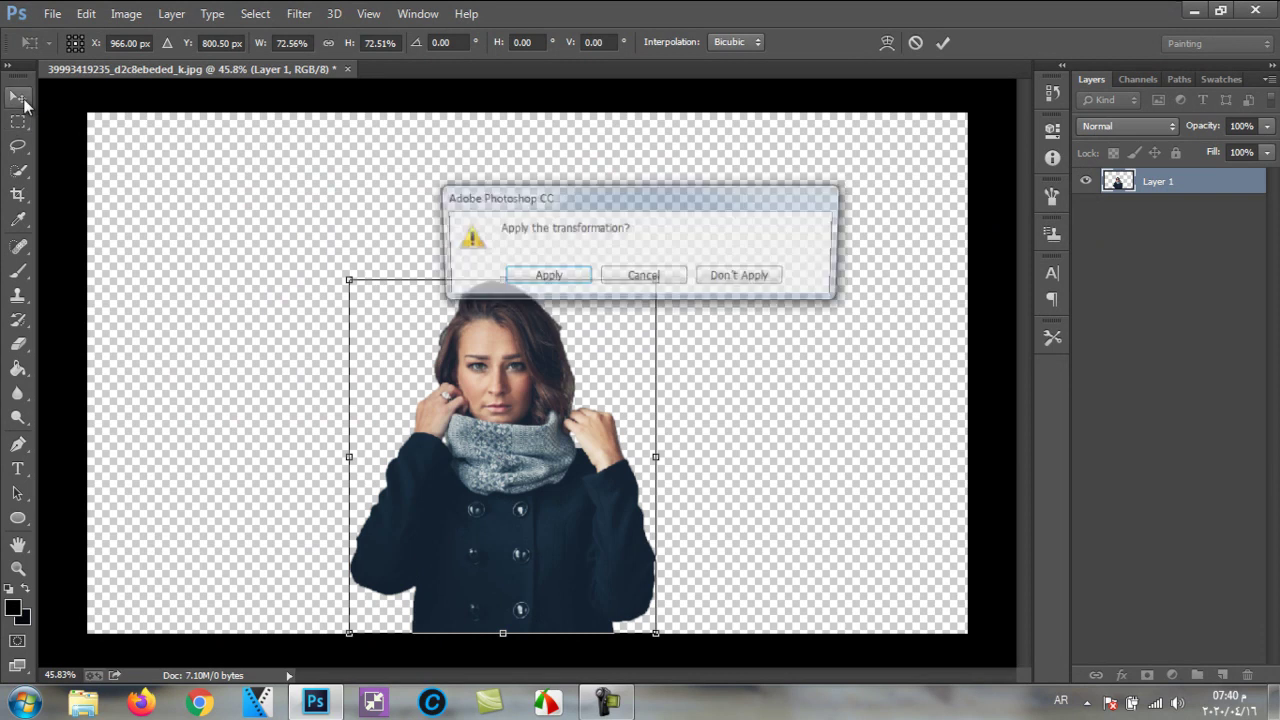
click(545, 277)
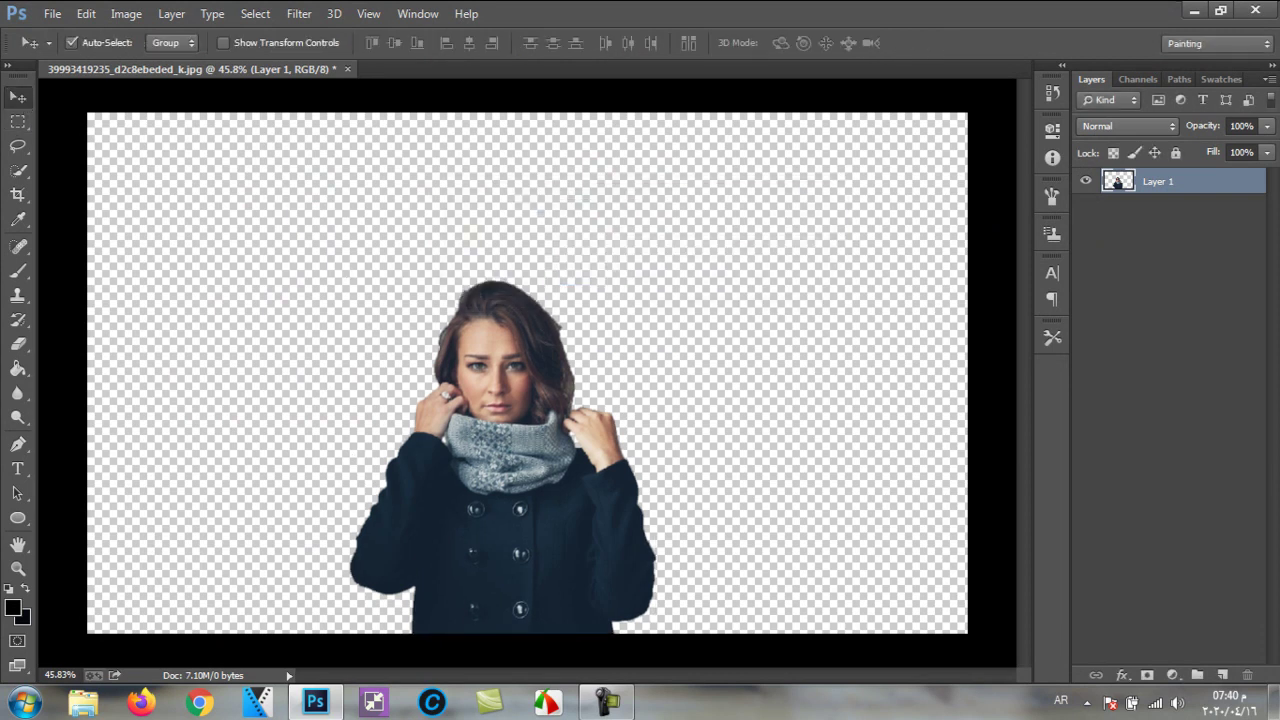
Step: Duplicate Layer 1 as Layer 1 copy in the same document
right_click(1185, 188)
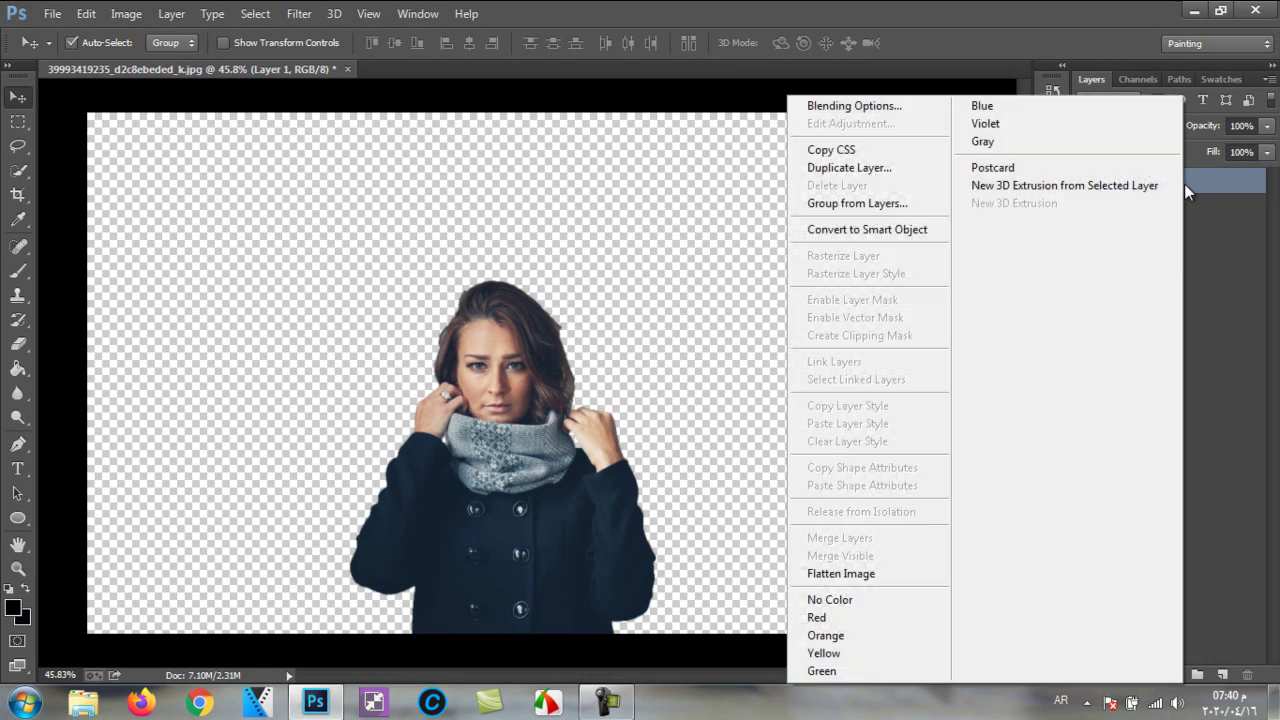
click(855, 168)
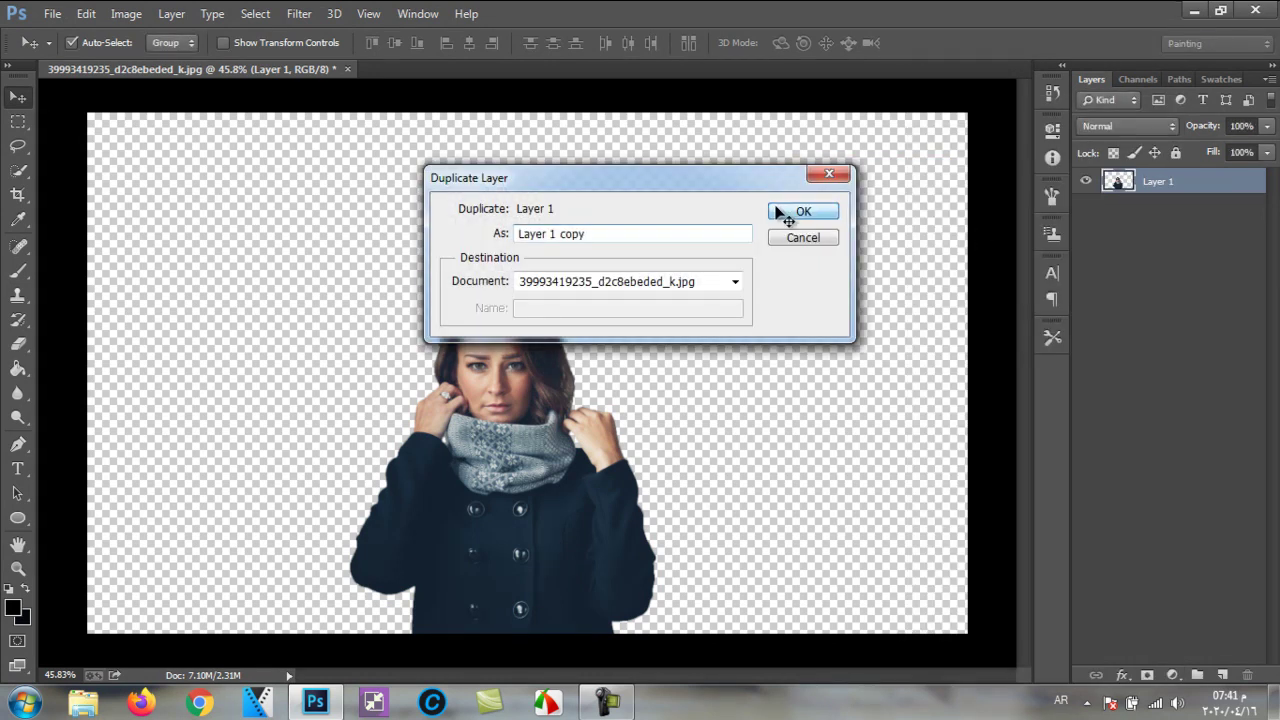
click(788, 208)
Step: Add a Gradient Fill layer directly above Layer 1 using the Black, White gradient preset
click(1150, 208)
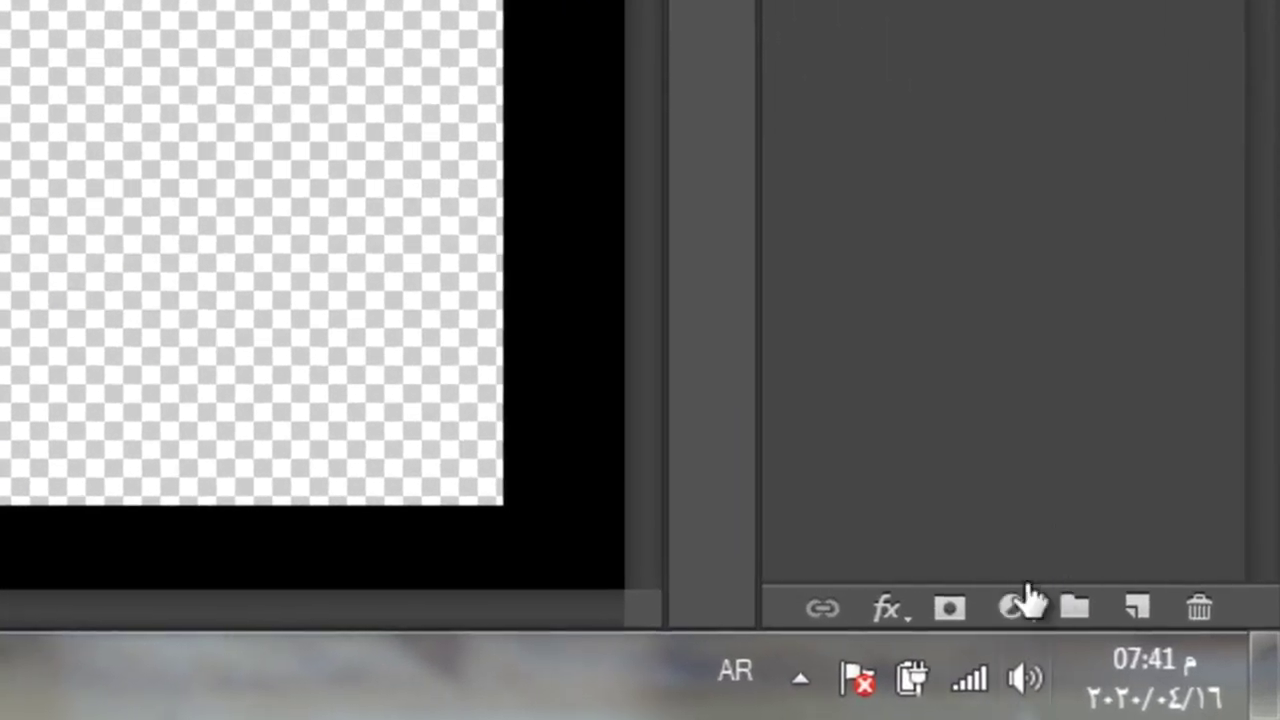
click(1172, 675)
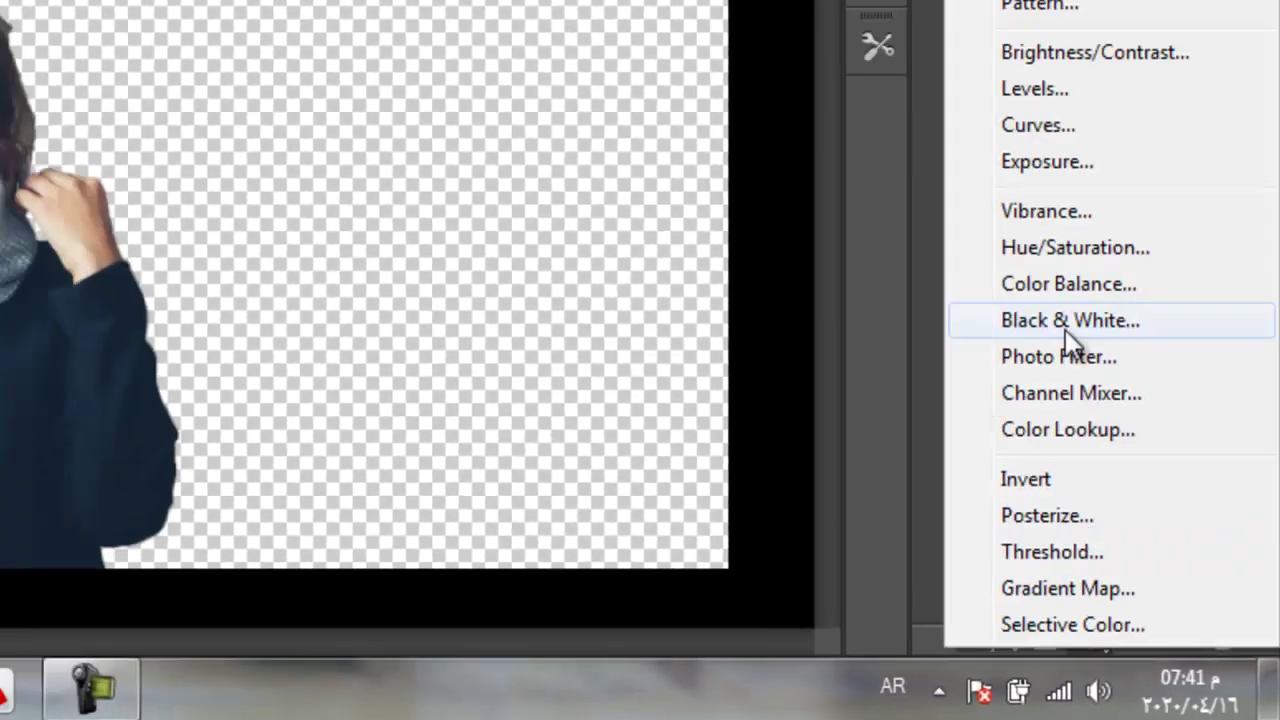
click(1087, 115)
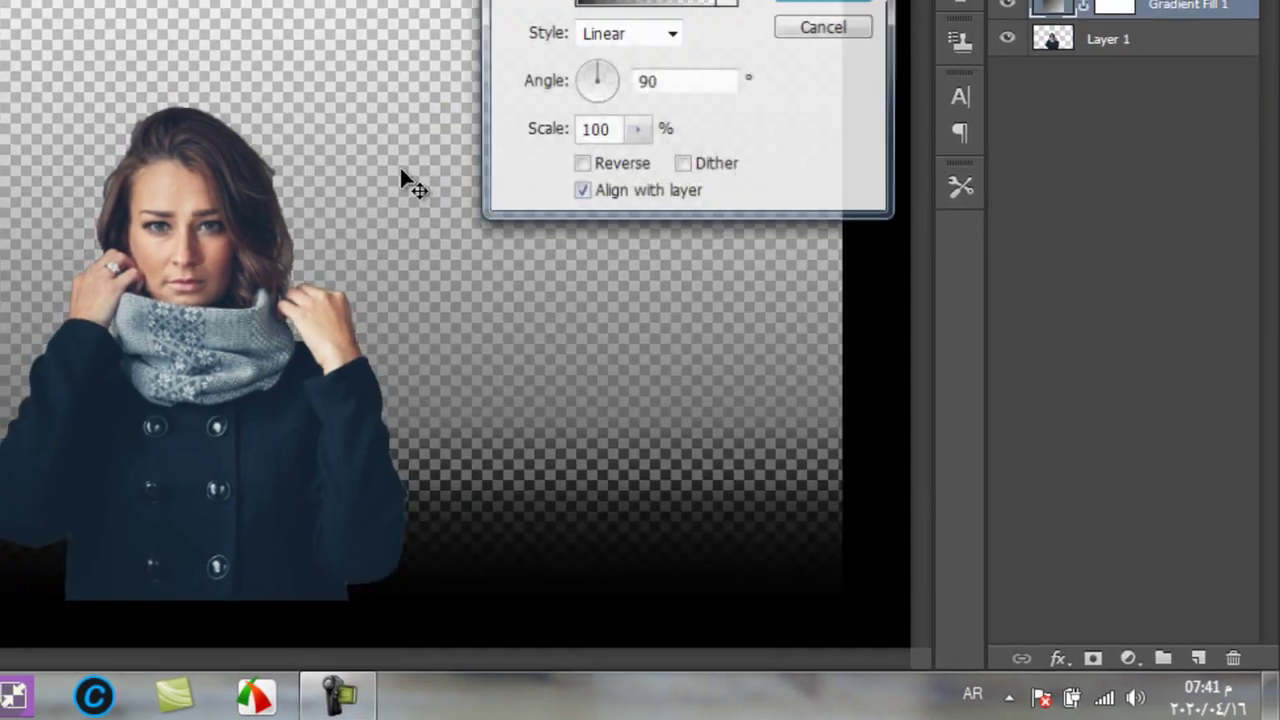
click(650, 3)
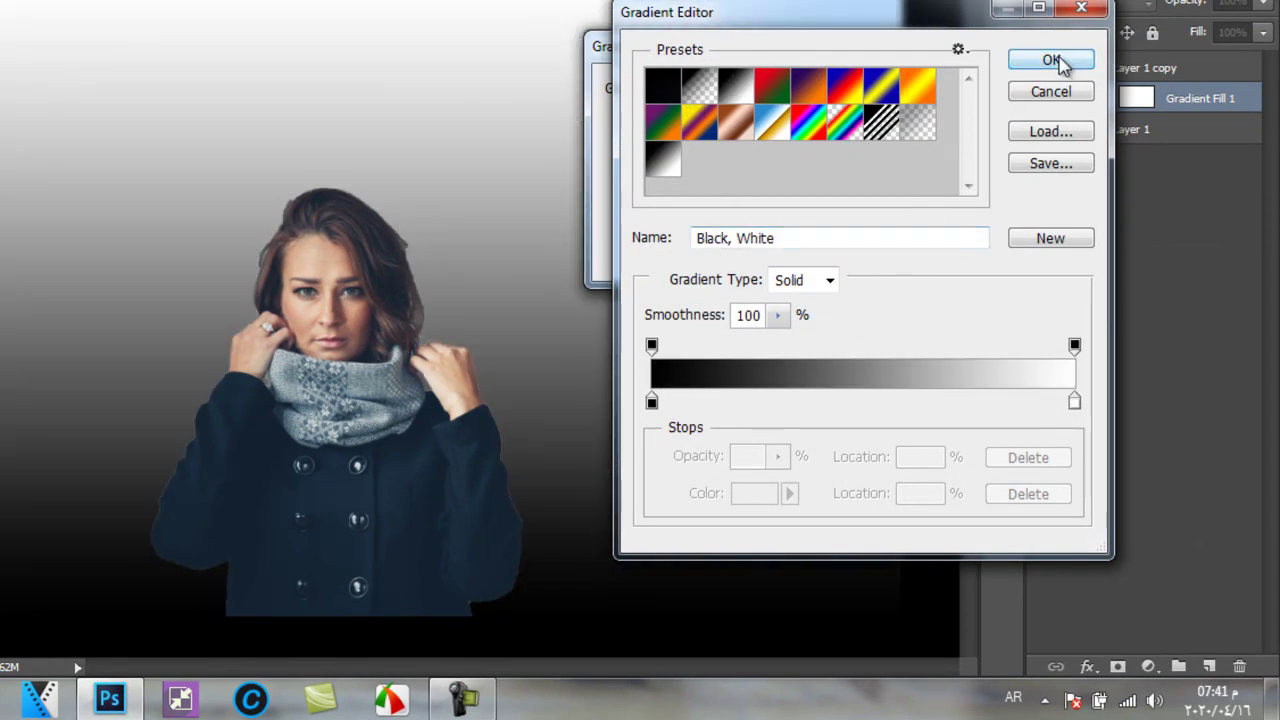
click(1052, 61)
Step: Make the gradient fill radial and reversed at 258% scale, and move its layer below Layer 1
click(740, 127)
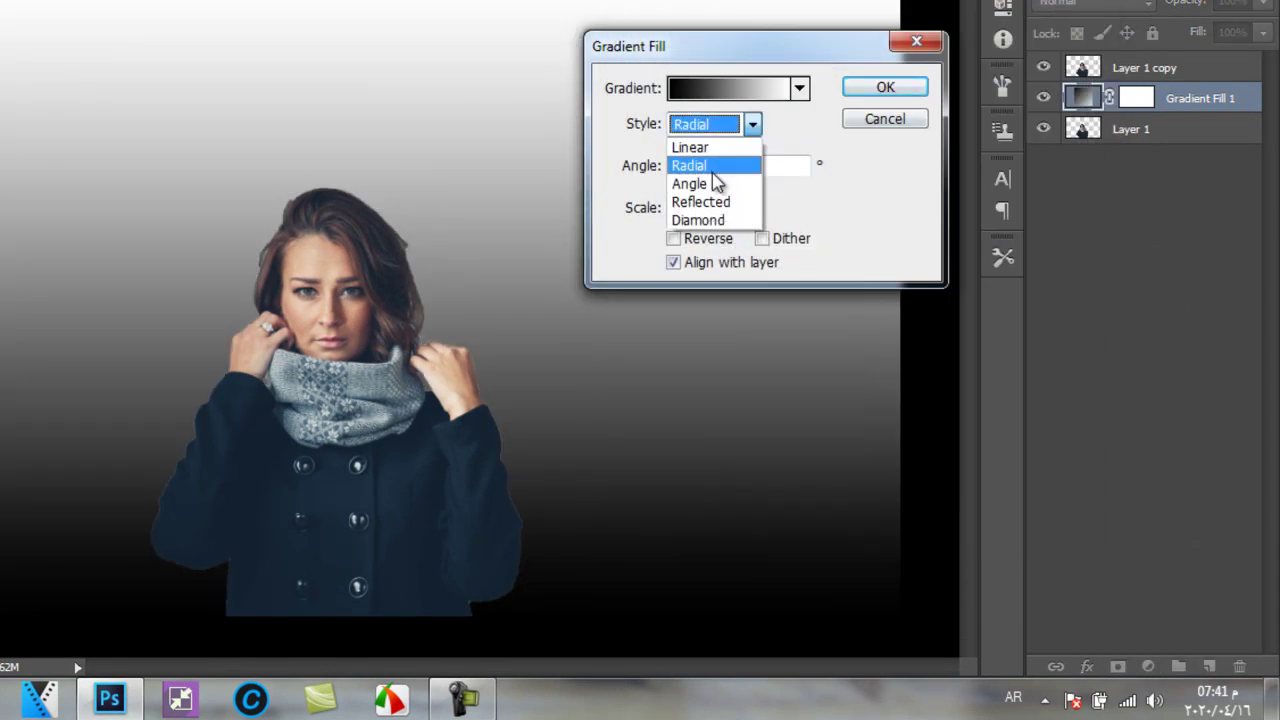
click(713, 168)
click(703, 238)
click(721, 208)
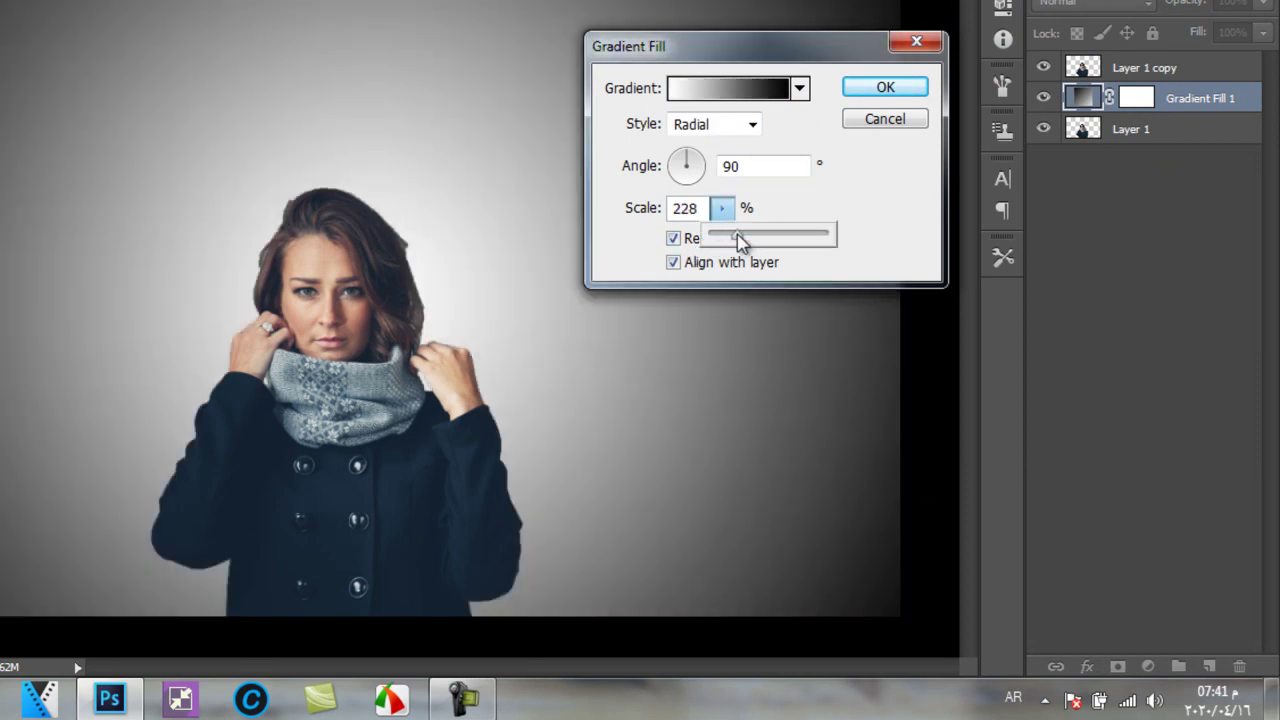
drag(737, 240, 740, 238)
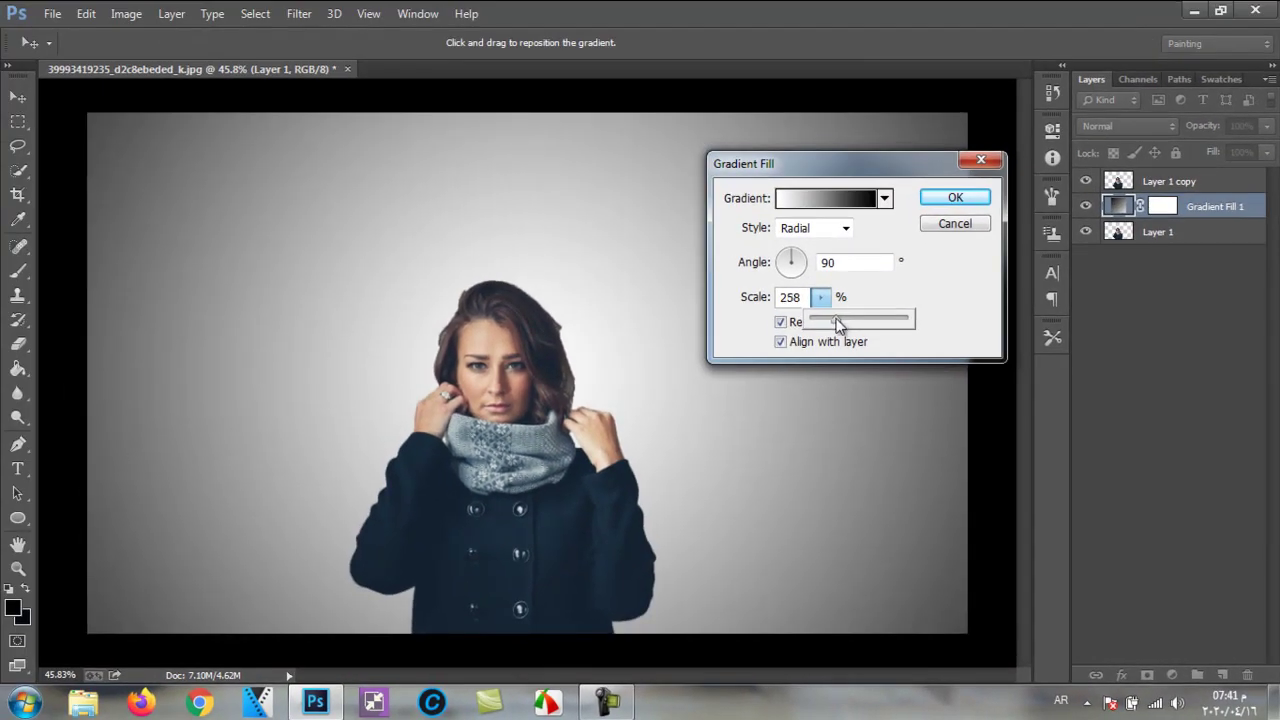
click(948, 198)
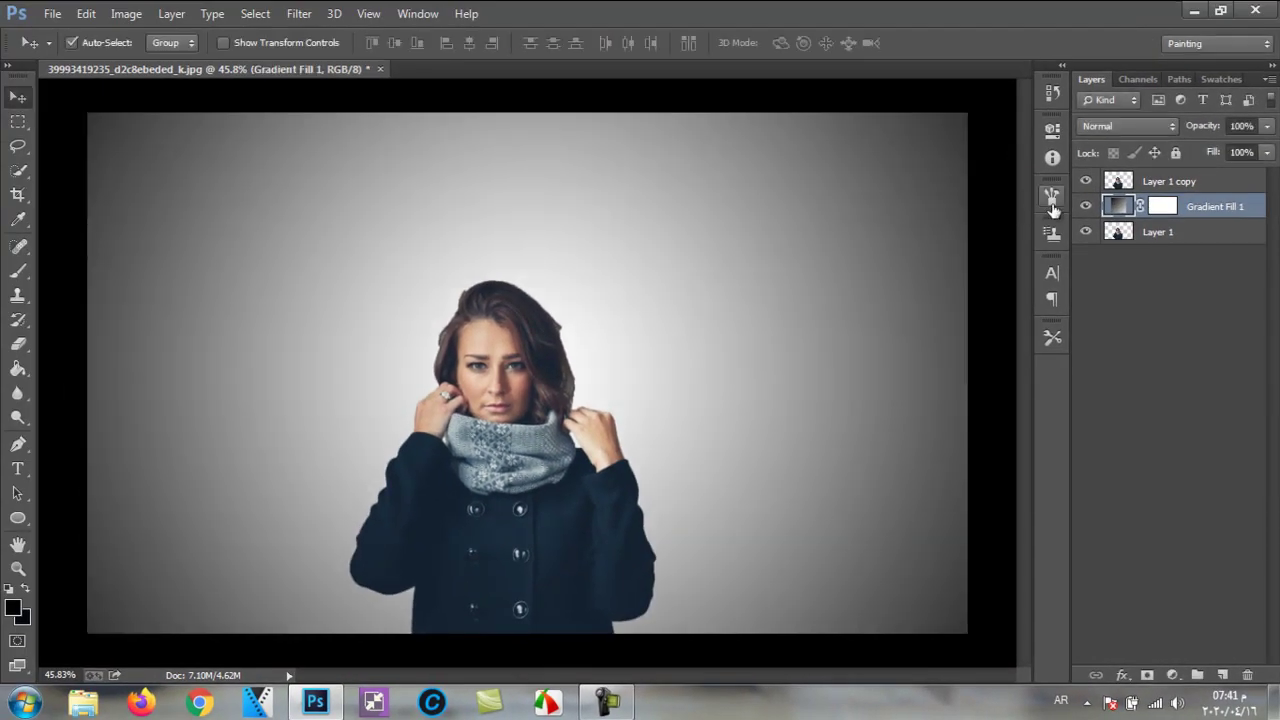
drag(1194, 205, 1193, 240)
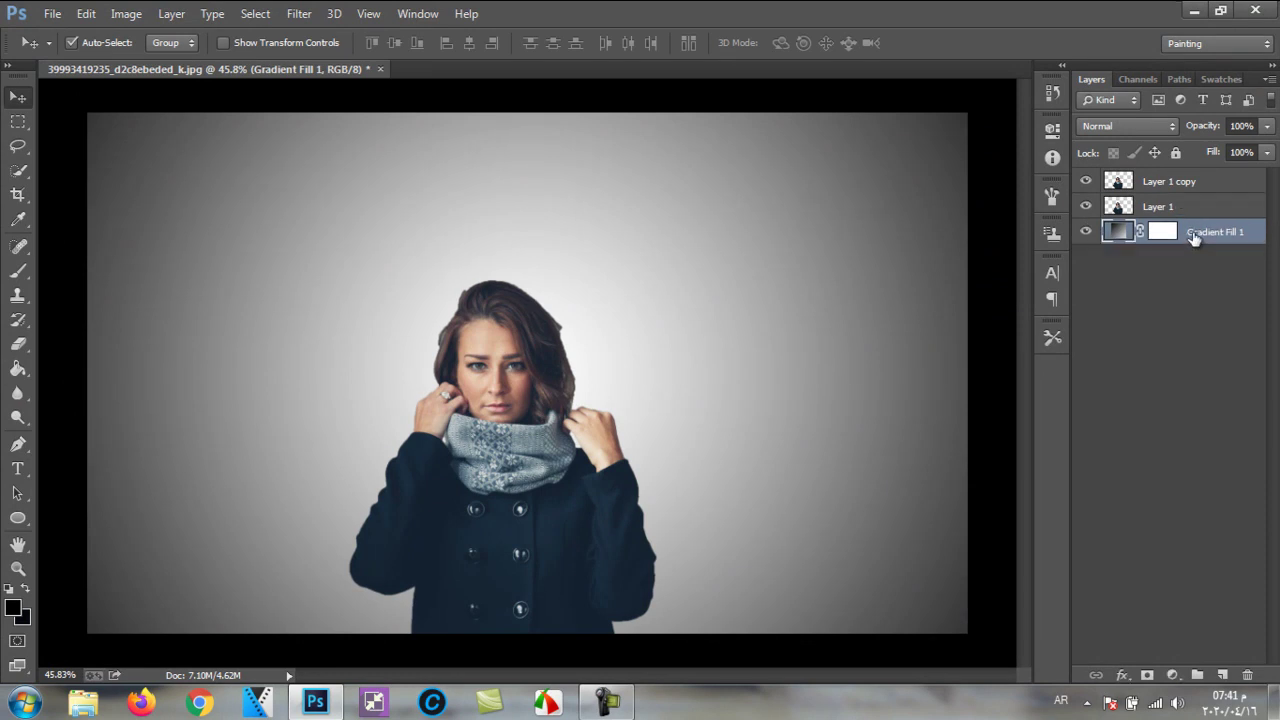
Step: Starting from Layer 1 copy, add a solid colour fill layer in dark navy, hex 000d18
click(1180, 190)
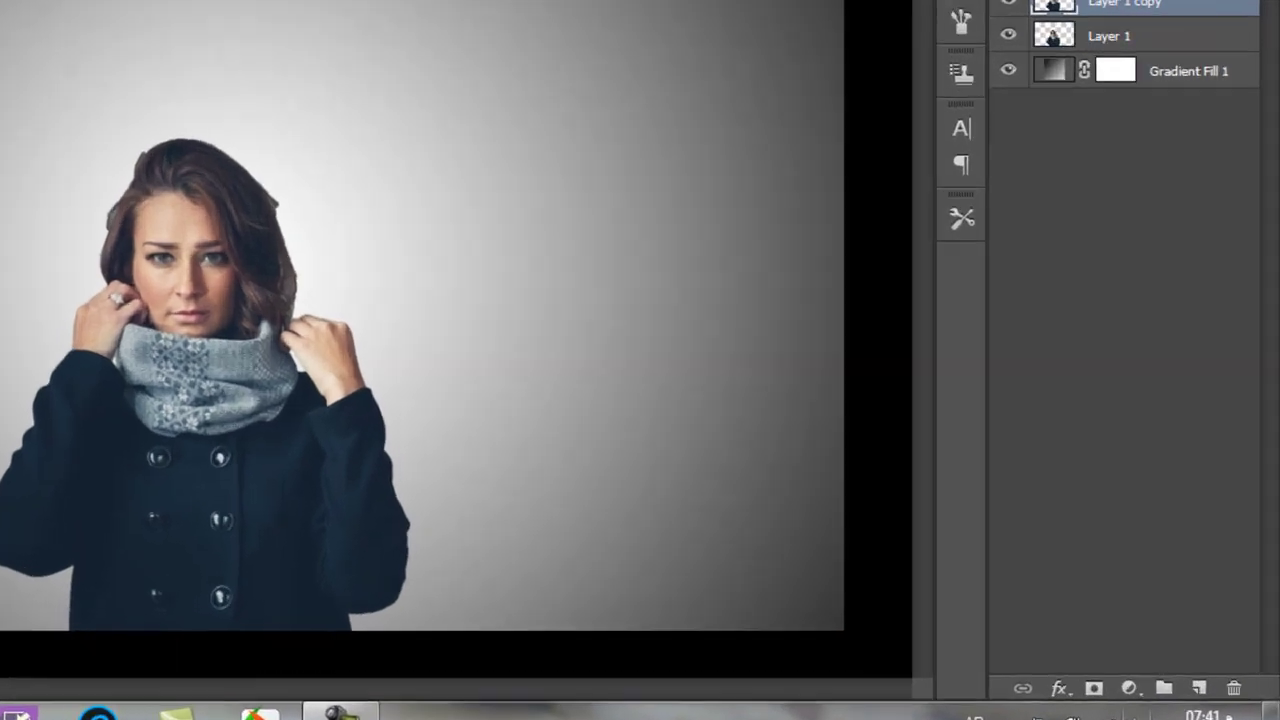
click(1172, 675)
click(1030, 43)
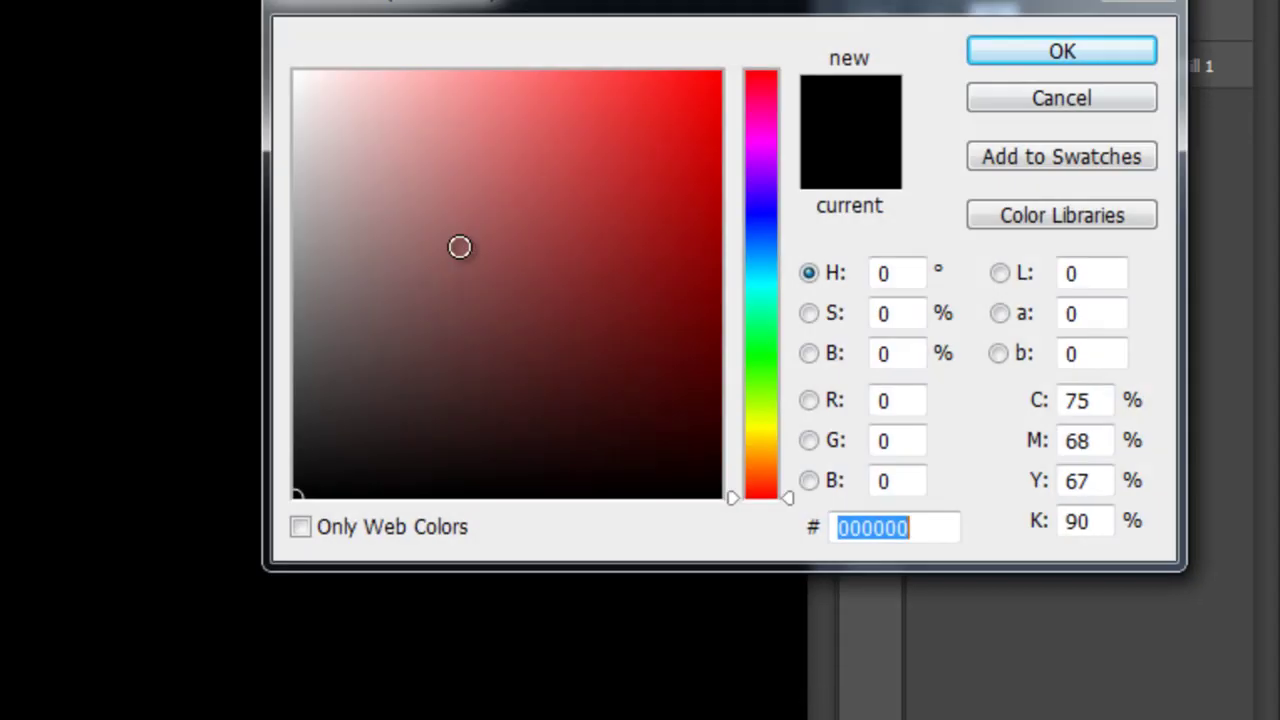
mouse_move(754, 250)
mouse_down()
mouse_move(773, 184)
mouse_move(770, 265)
mouse_move(772, 175)
mouse_move(772, 214)
mouse_up()
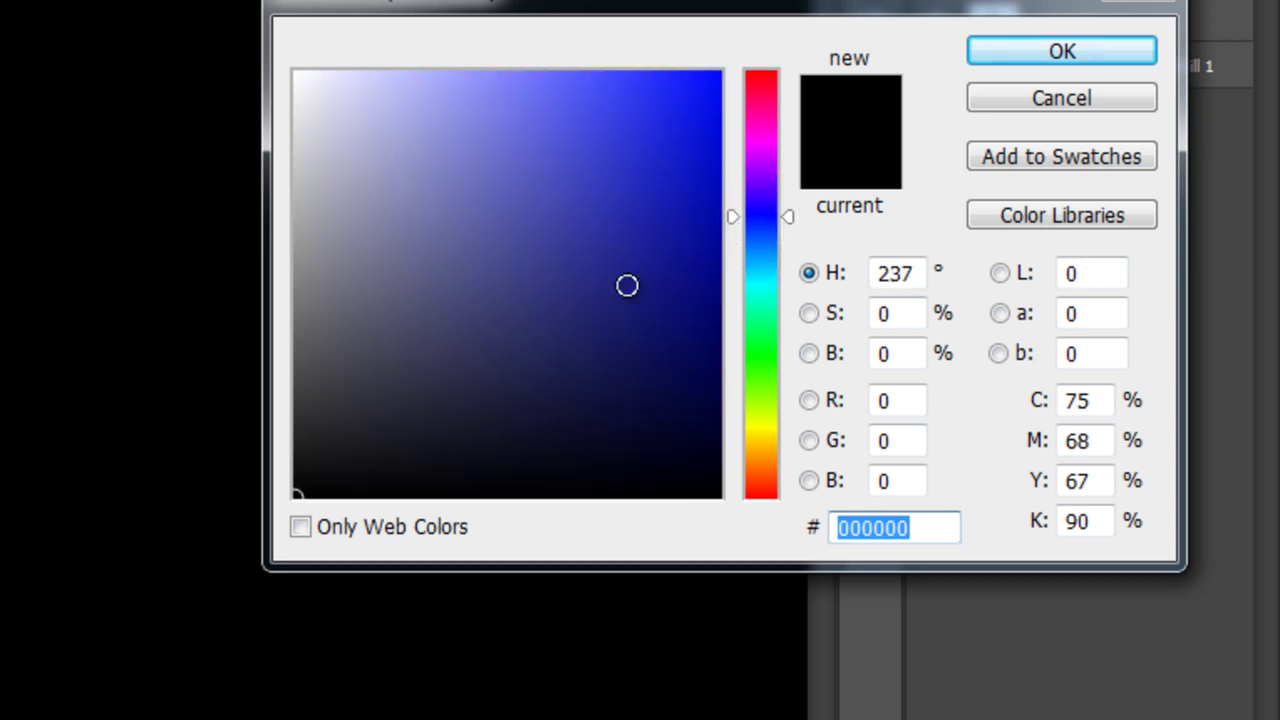
drag(640, 440, 667, 458)
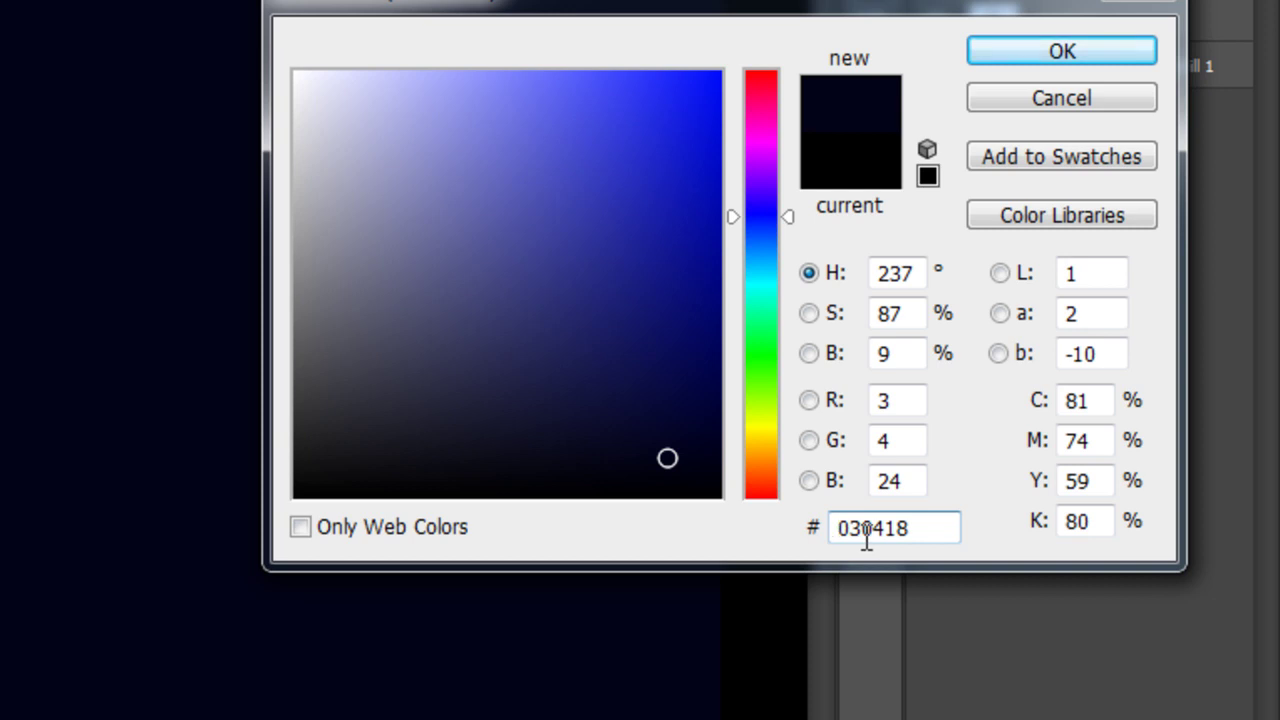
drag(940, 526, 737, 517)
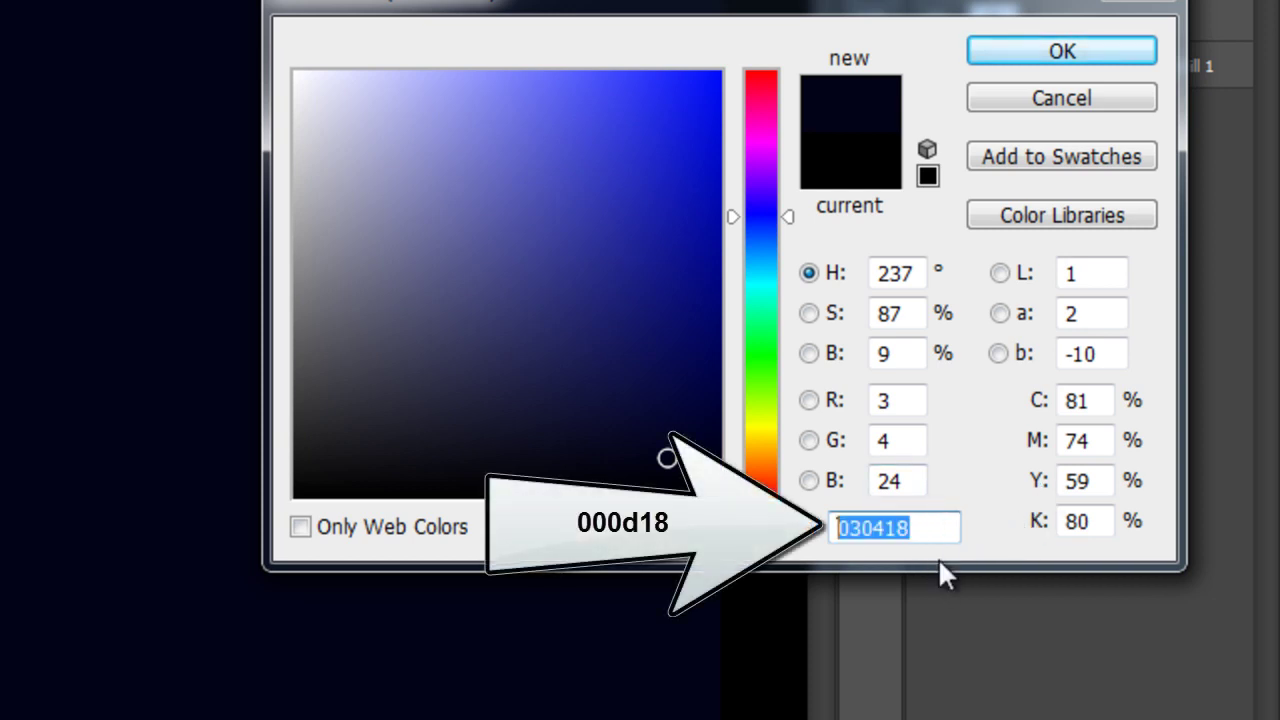
text(000)
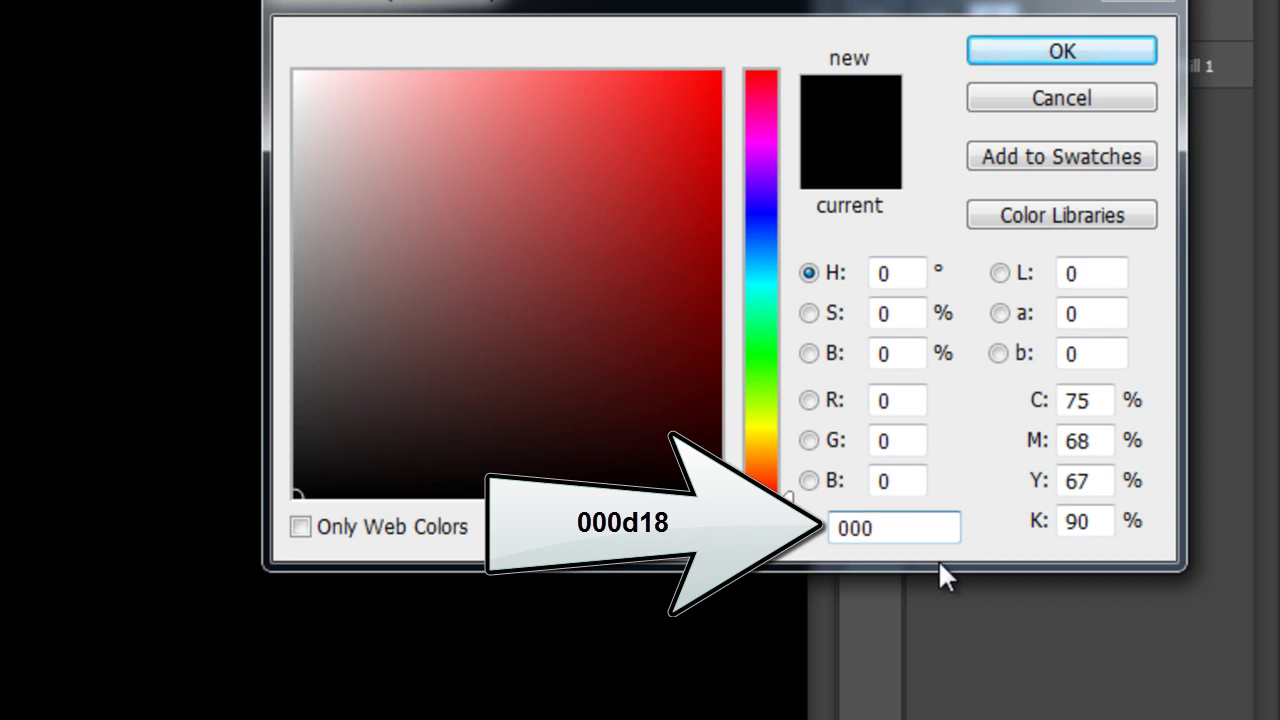
text(d)
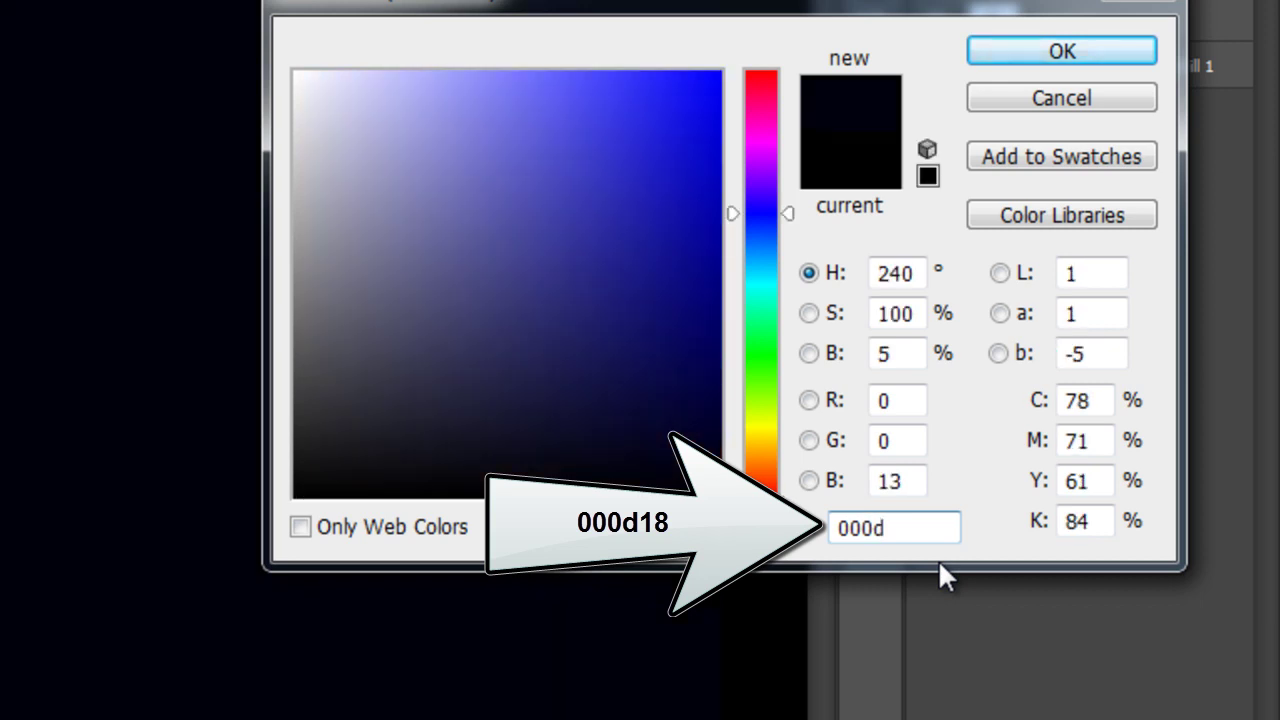
text(18)
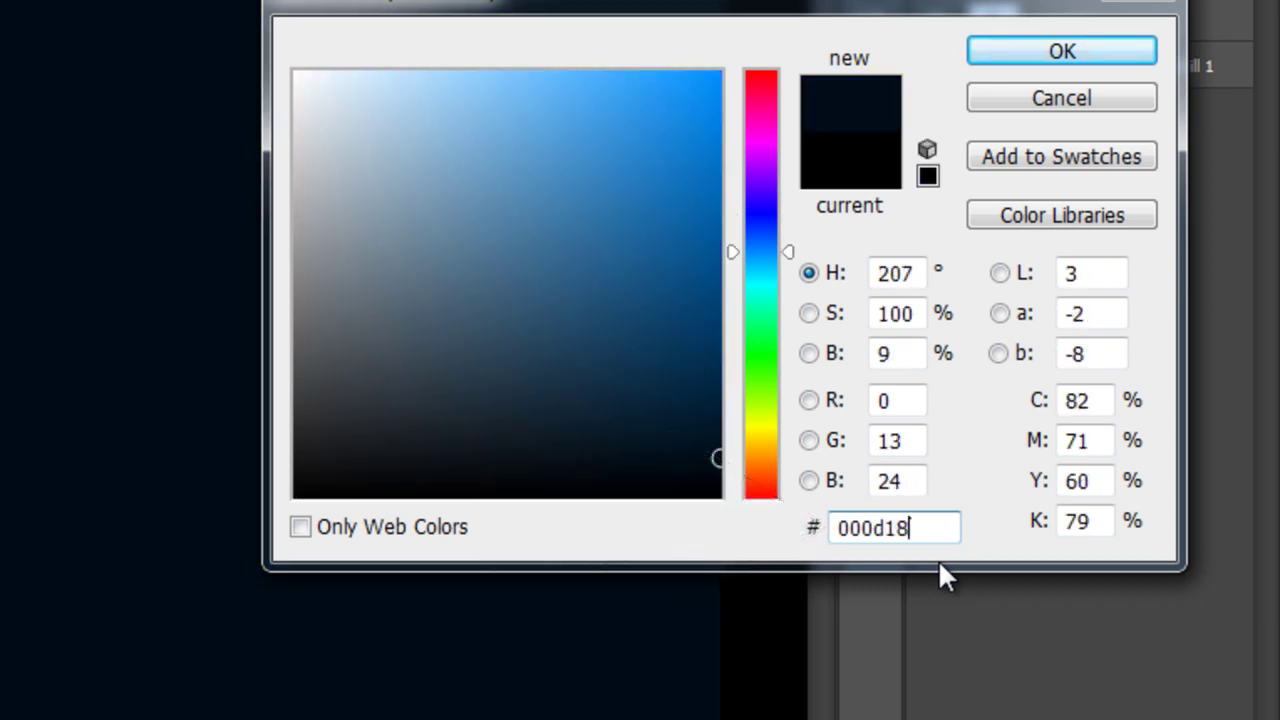
click(1075, 55)
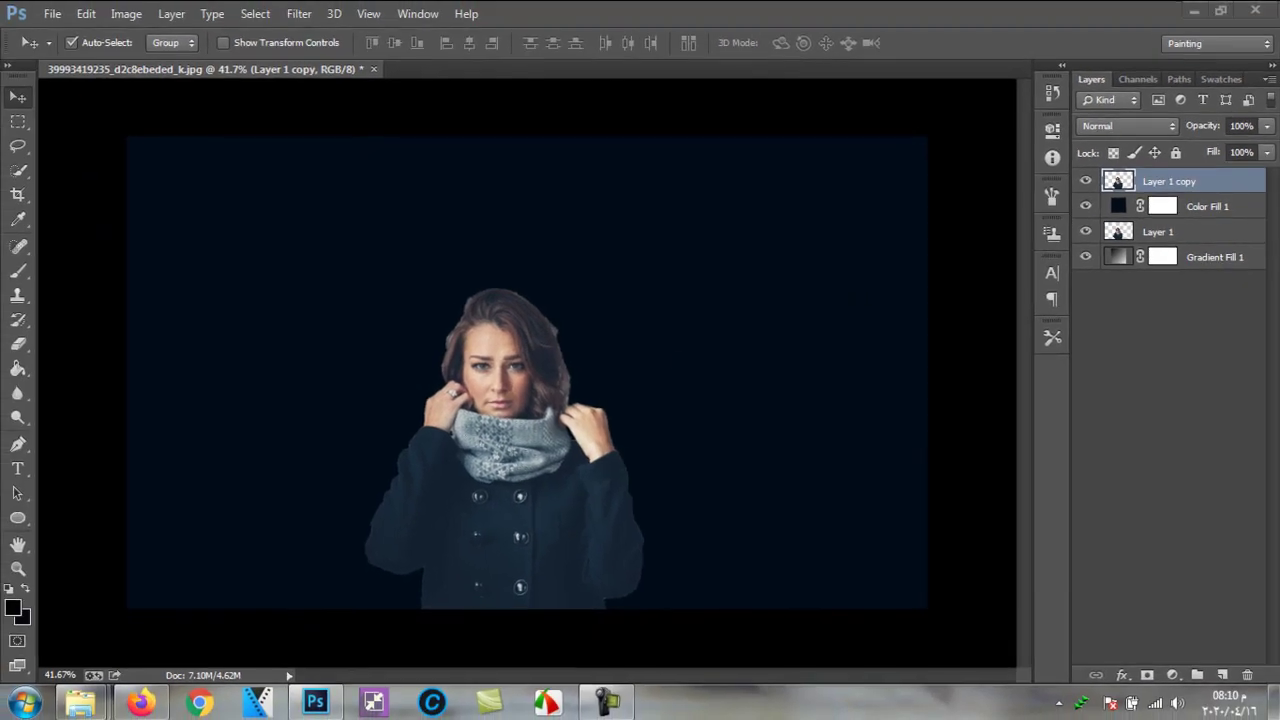
Step: Add a new layer named light directly above Color Fill 1 and set its blend mode to Soft Light
click(1230, 210)
click(1181, 186)
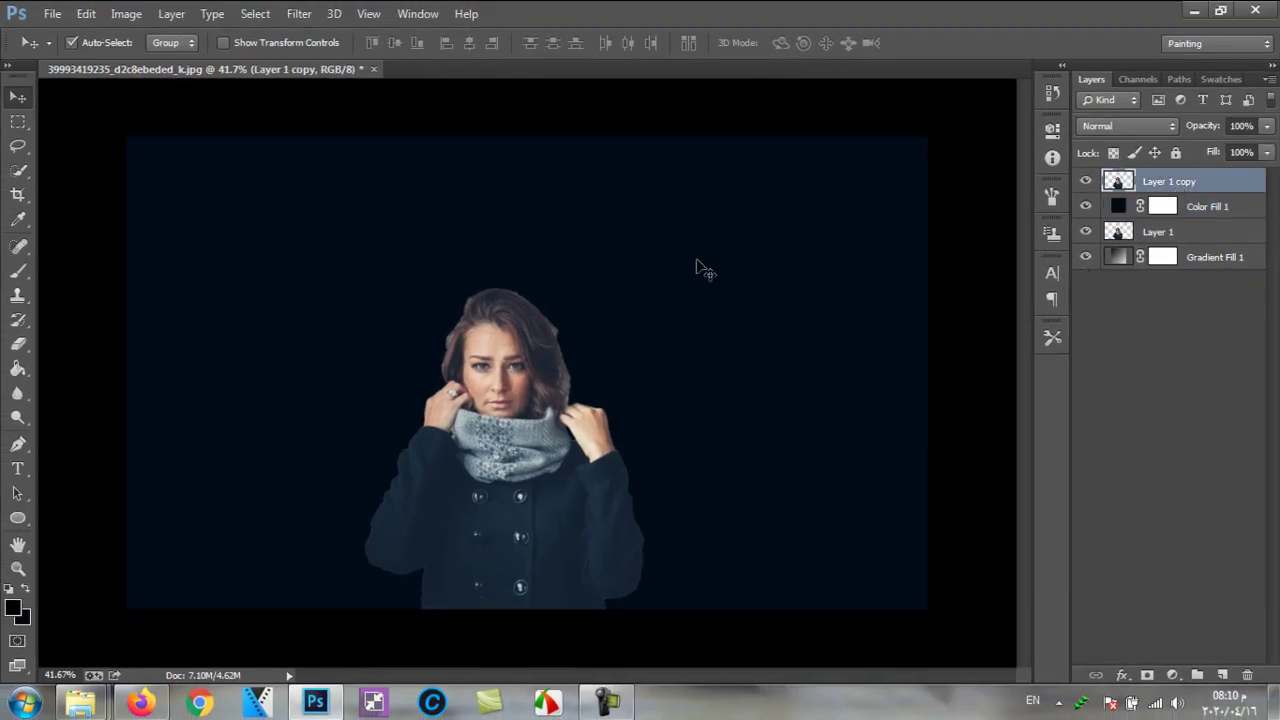
click(1218, 212)
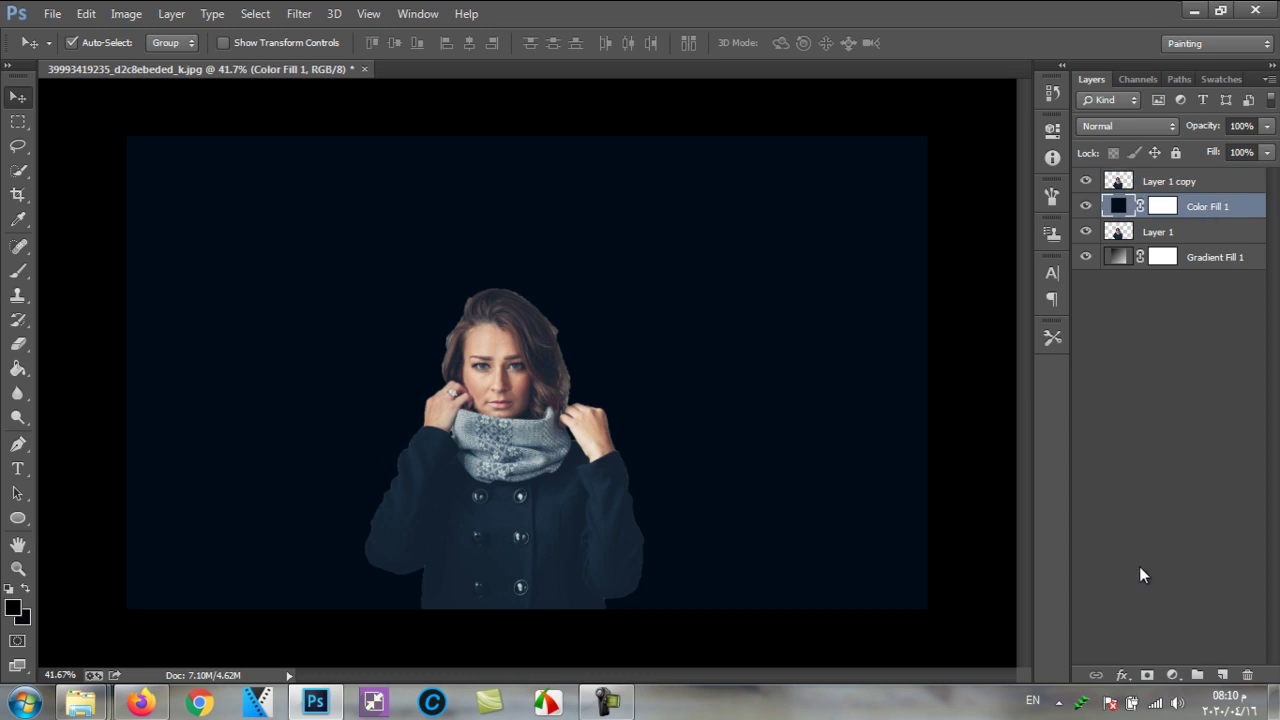
key(ctrl+shift+alt+n)
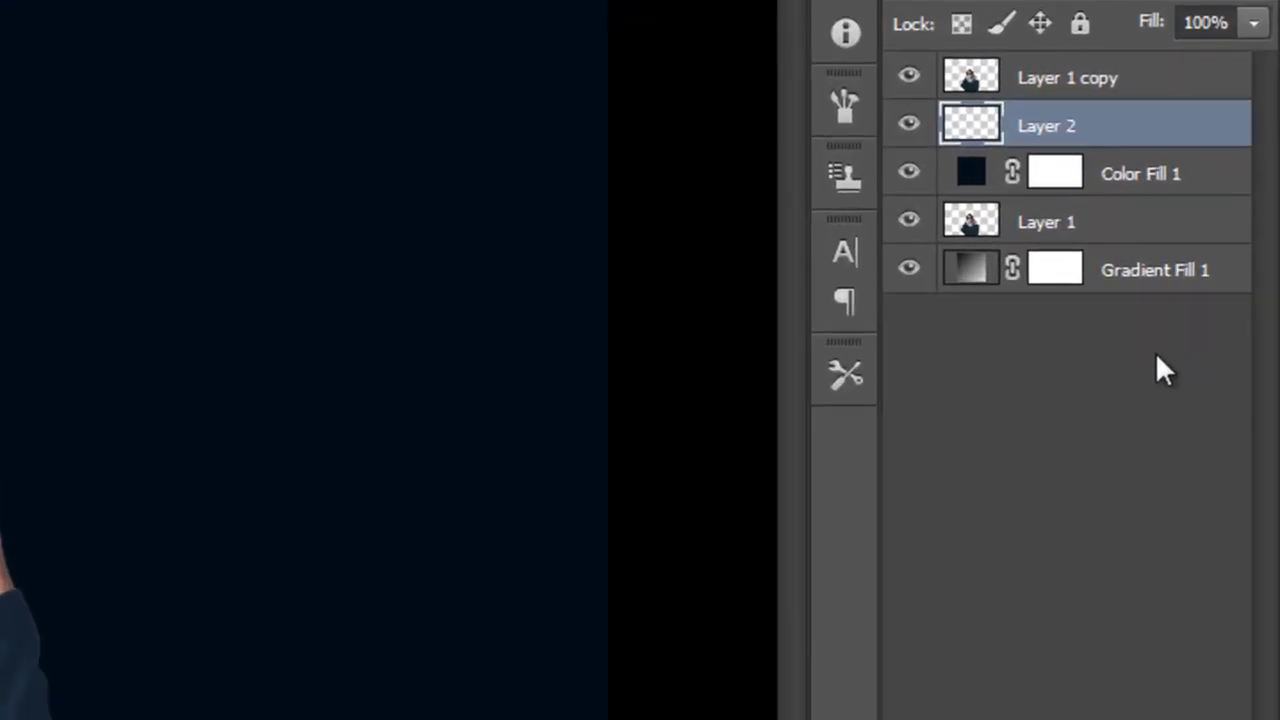
double_click(1051, 127)
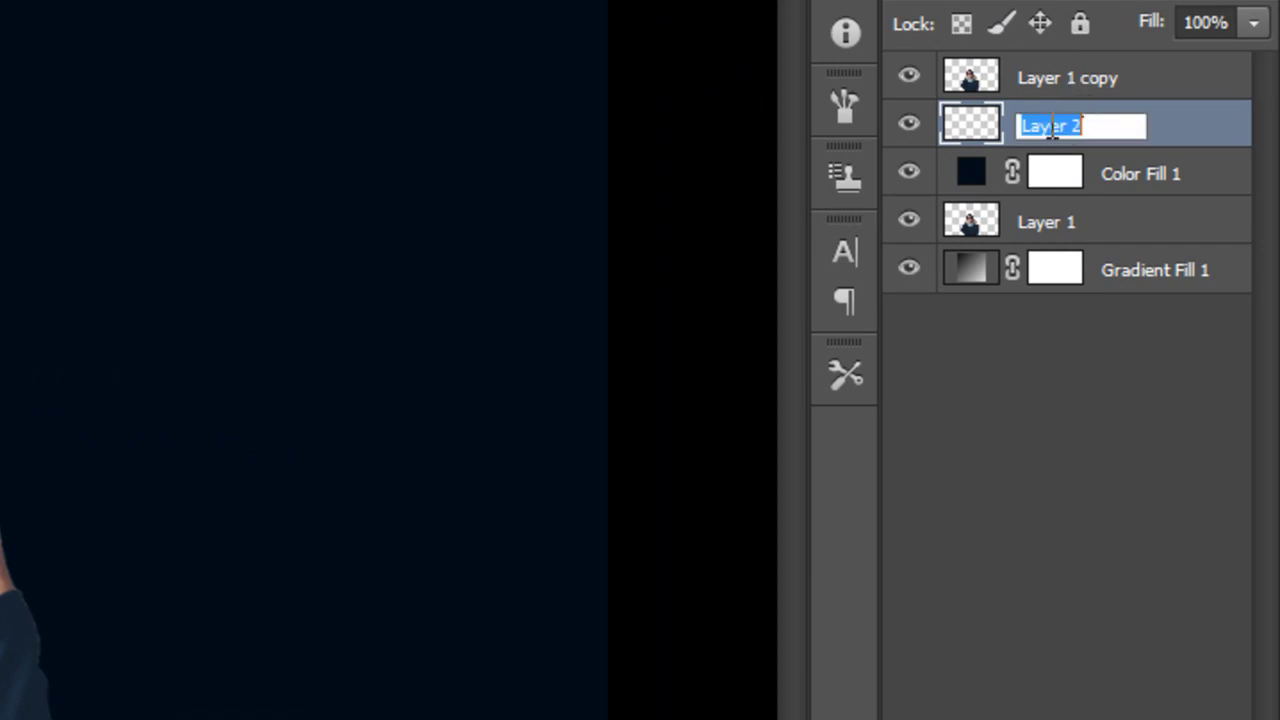
text(ligh)
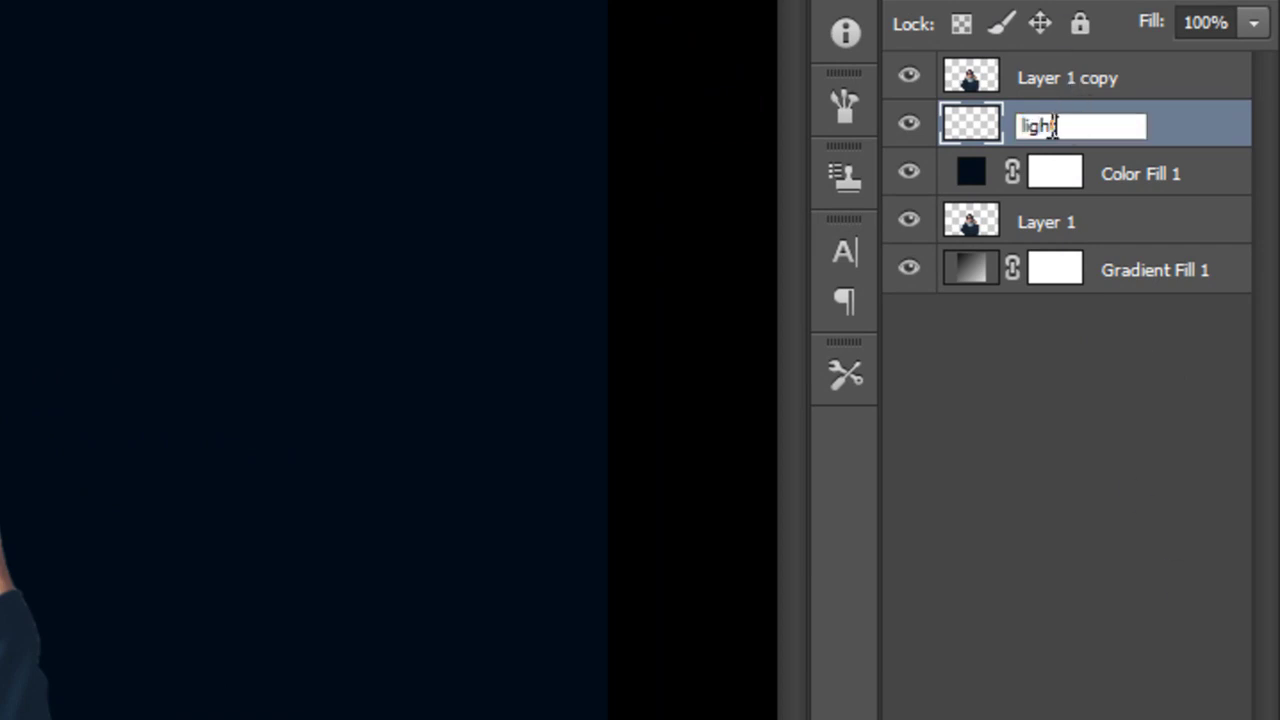
text(t)
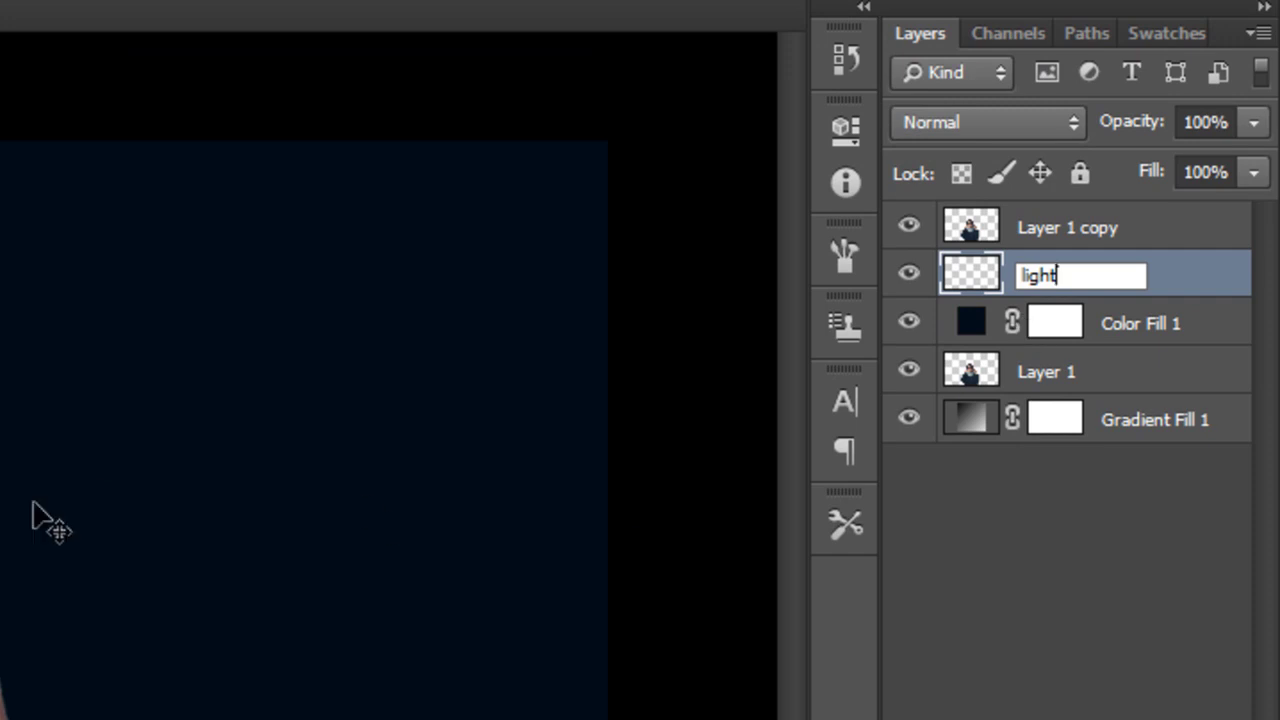
click(1155, 289)
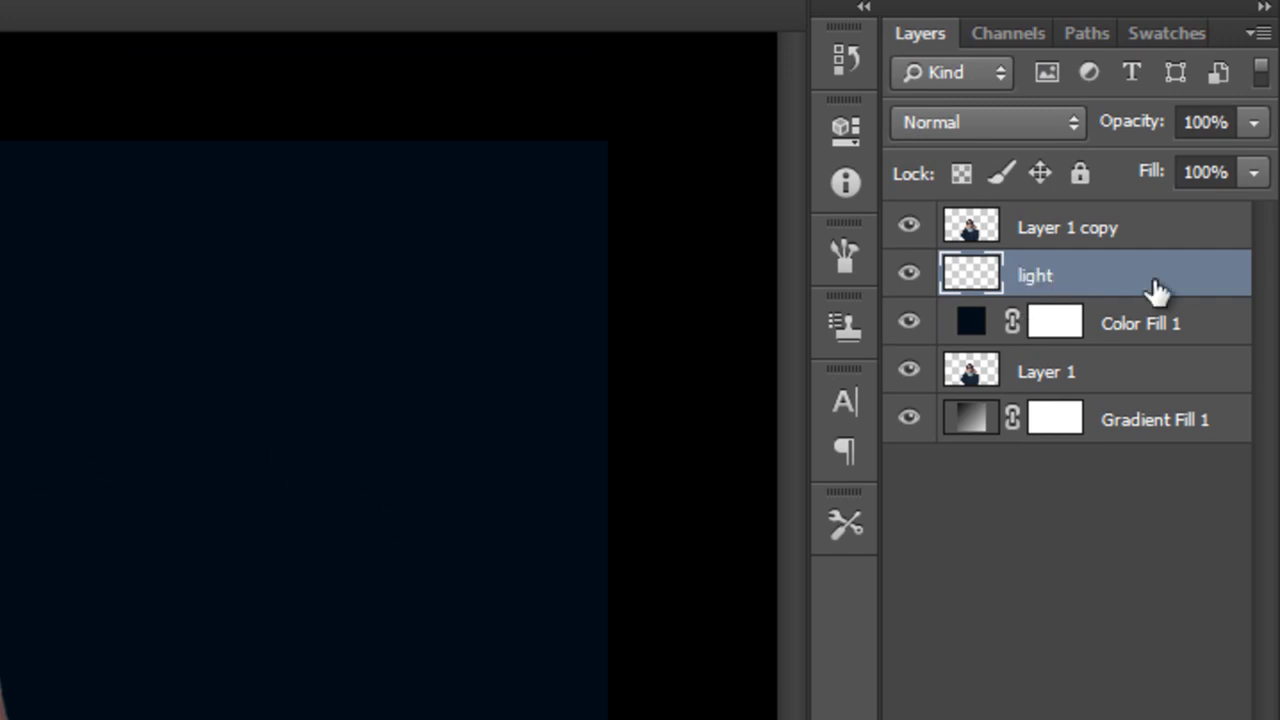
click(968, 120)
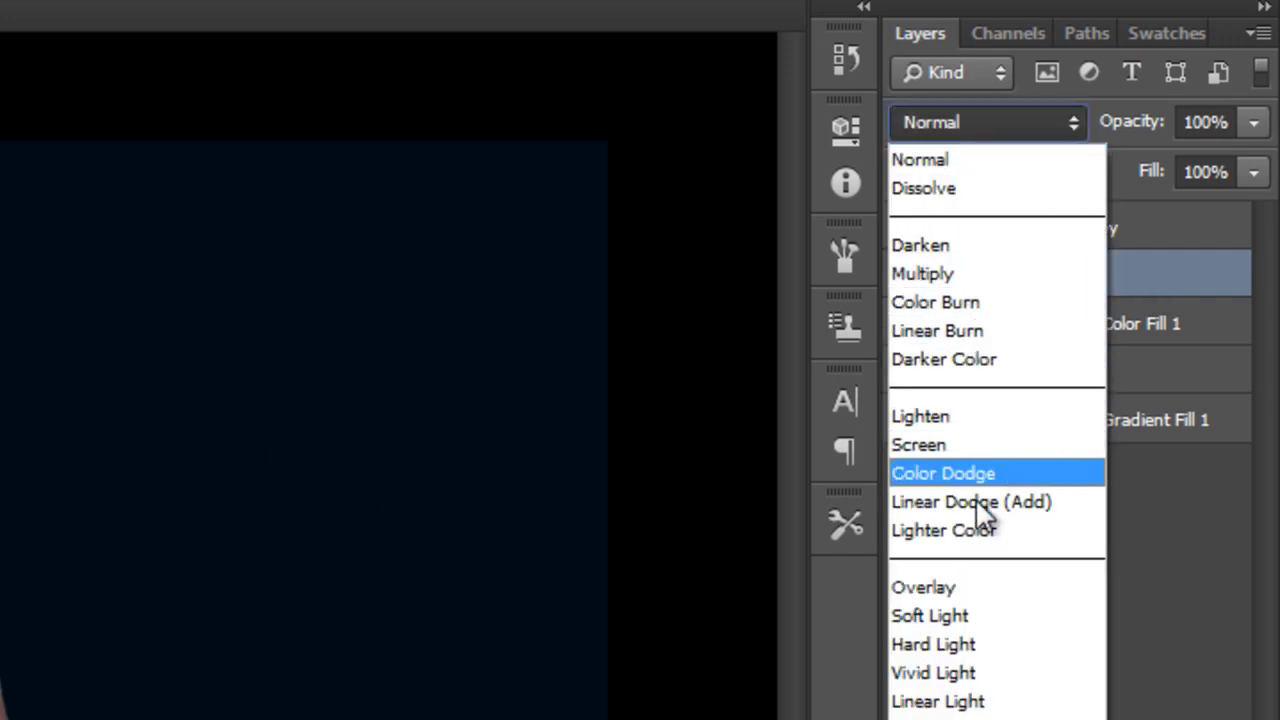
click(961, 612)
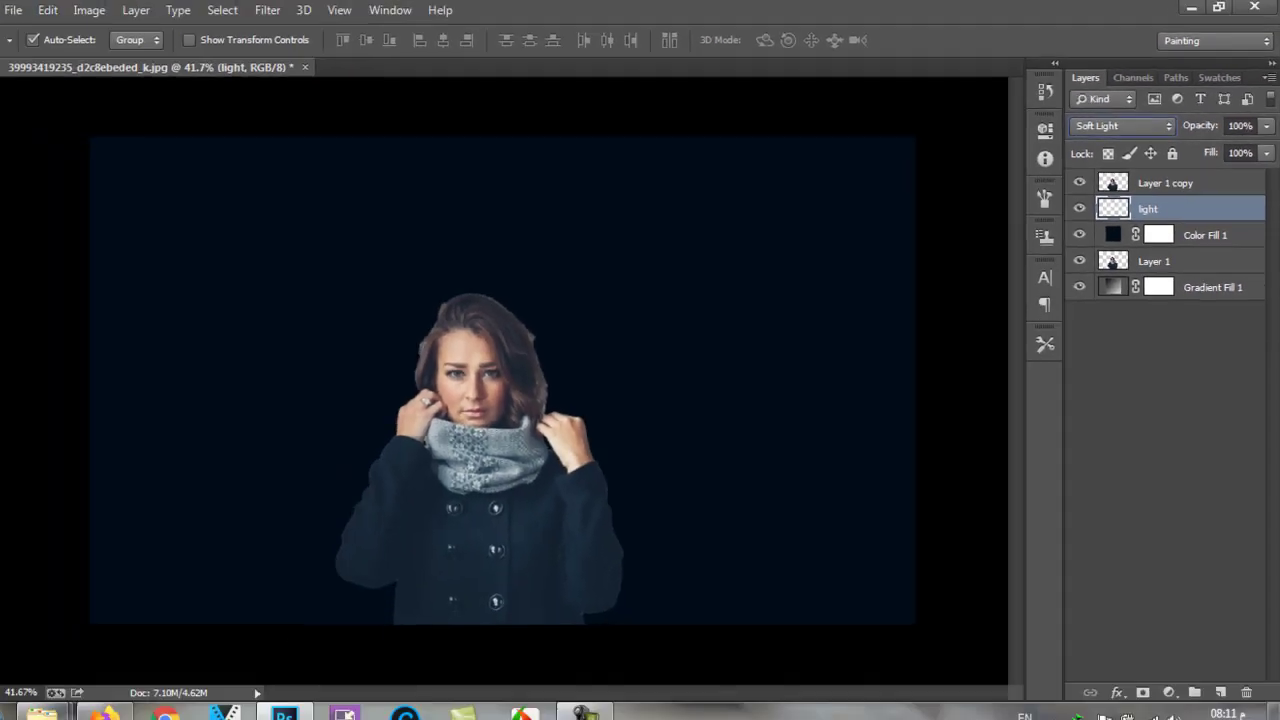
Step: Set up the Brush tool with a soft round tip at 0% hardness and a size of 174 px
click(0, 280)
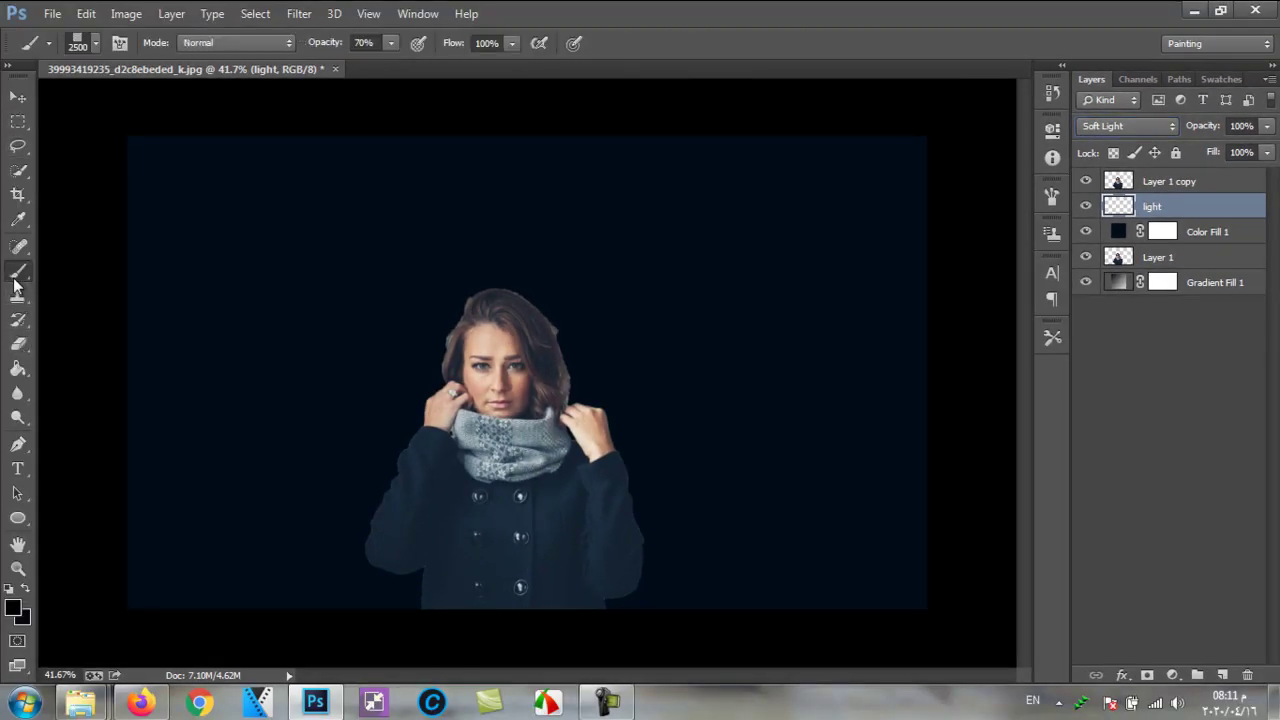
right_click(20, 274)
click(82, 270)
click(95, 43)
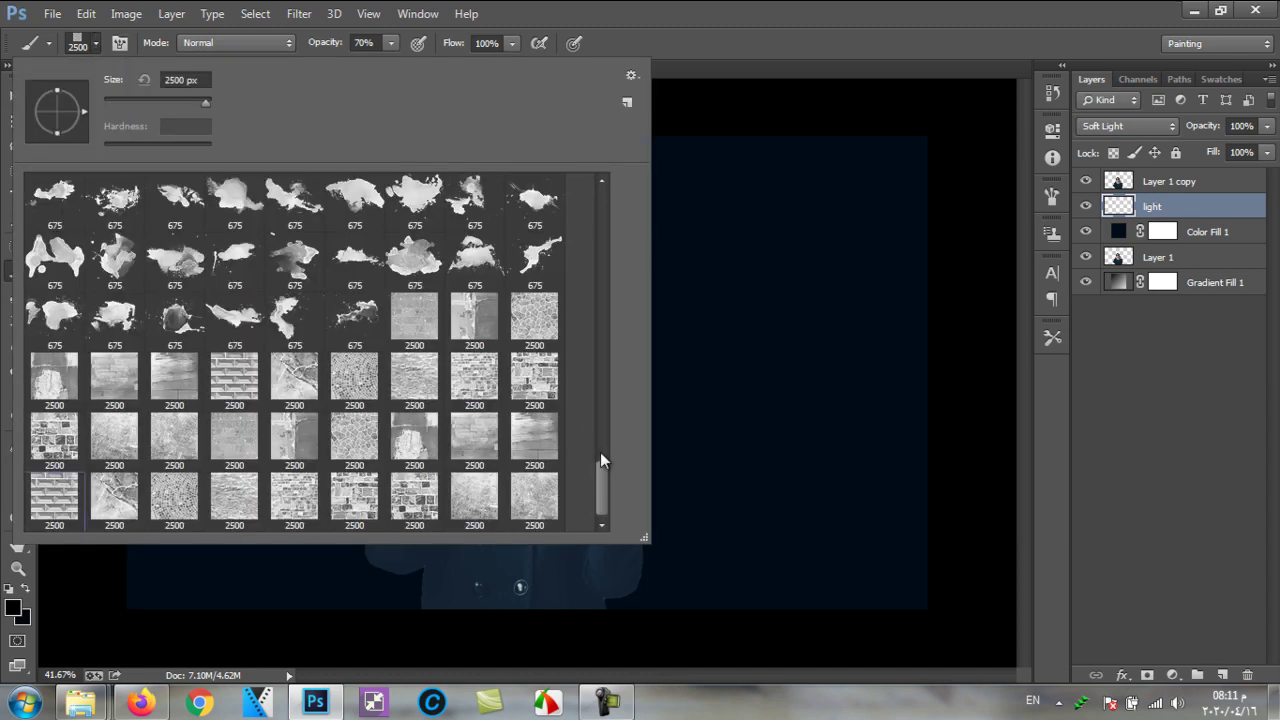
scroll(604, 396, up, 2)
scroll(604, 396, up, 15)
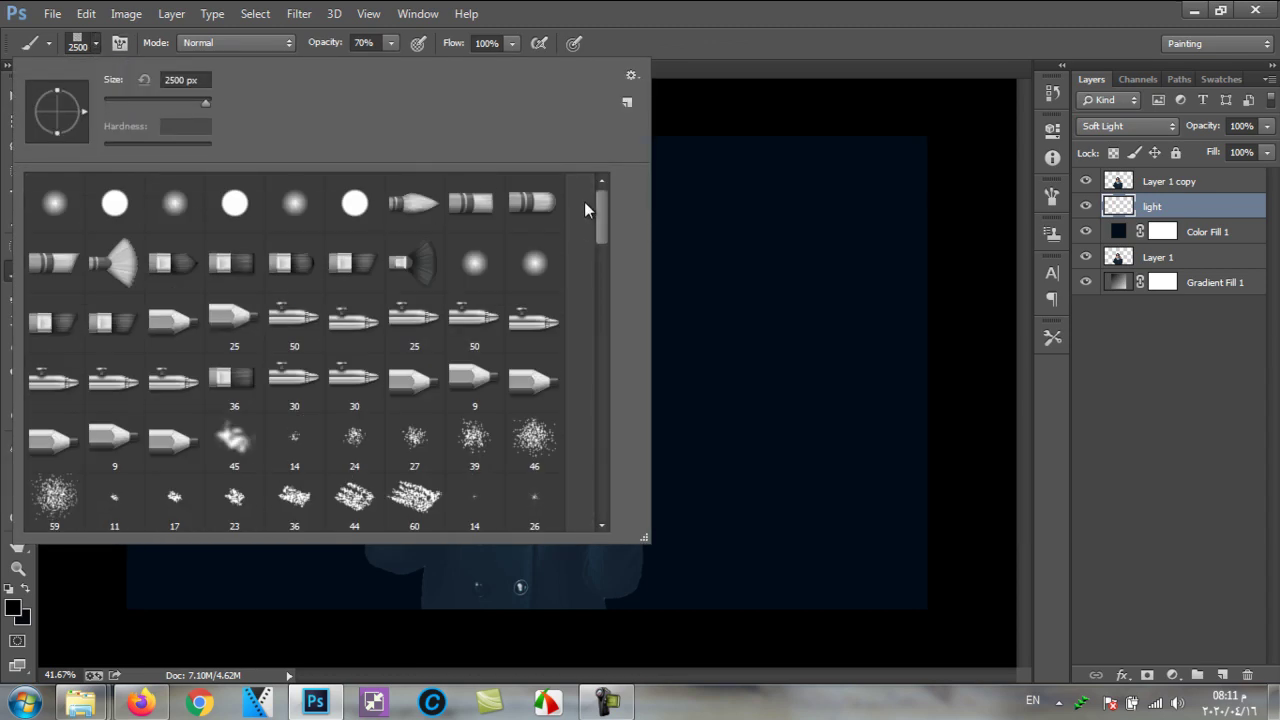
click(292, 207)
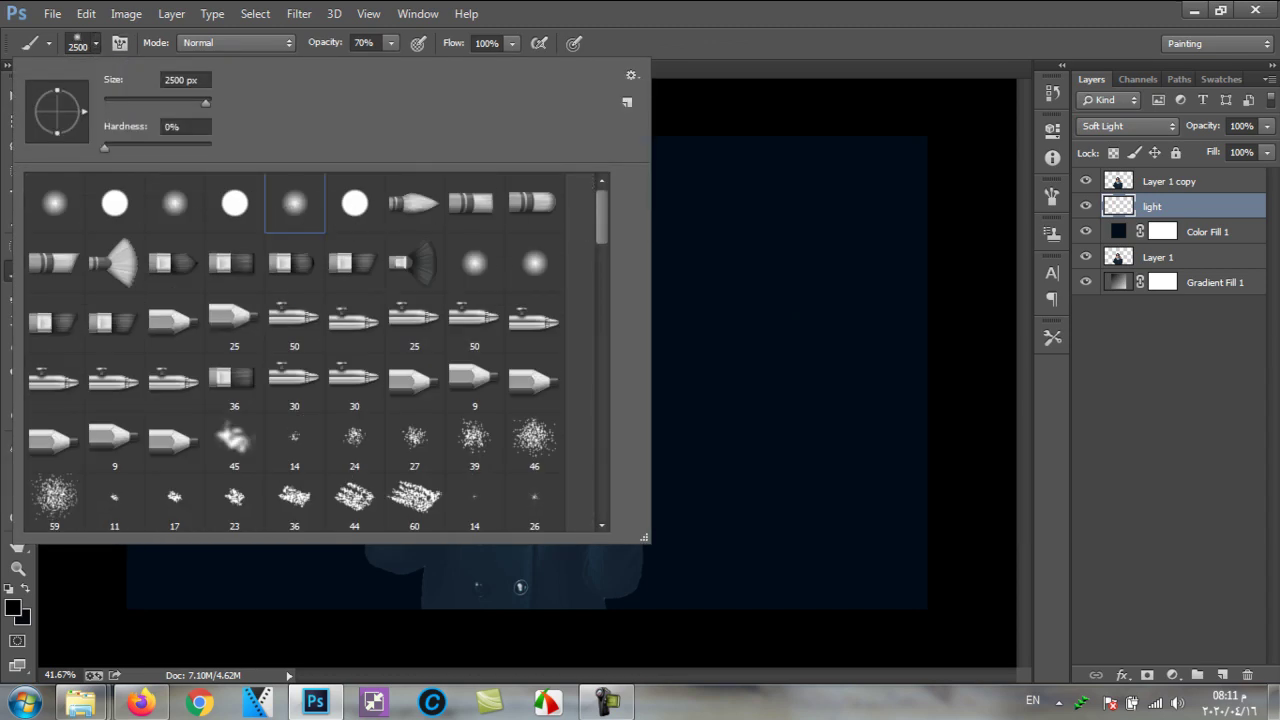
double_click(195, 80)
text(174)
key(Return)
key(Return)
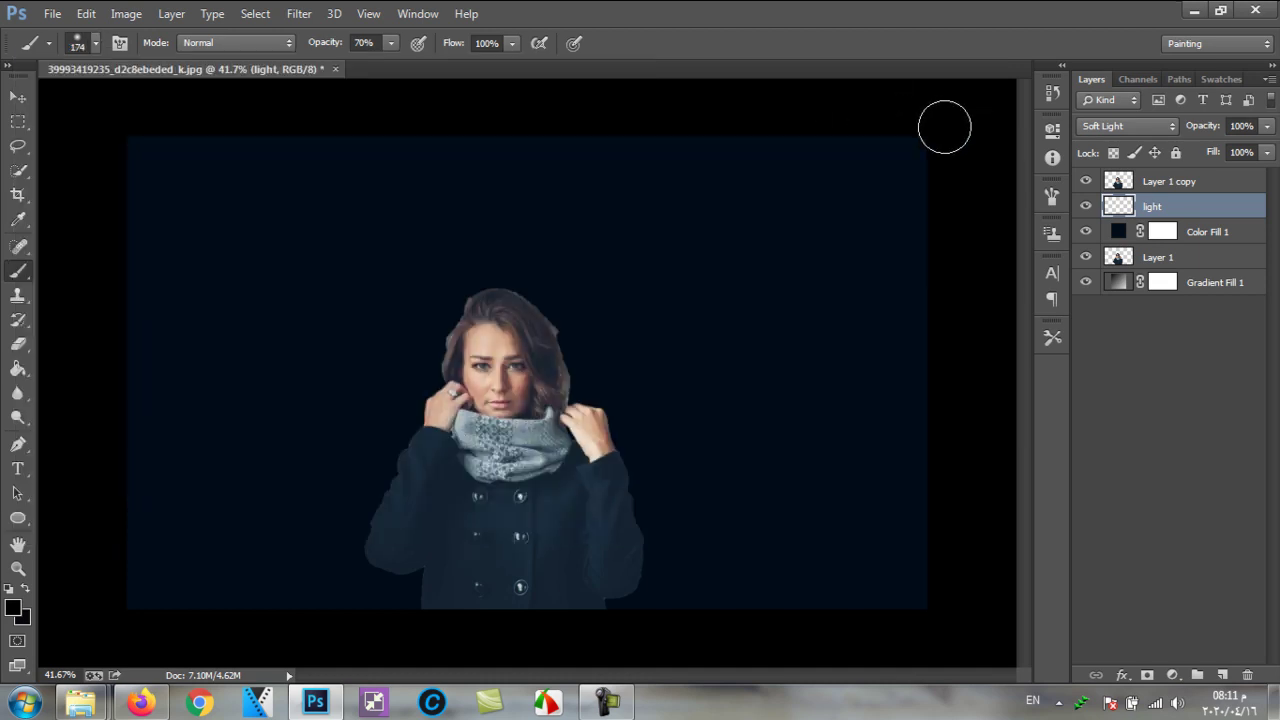
Step: Paint a soft glow around the woman's outline on the light layer with a 125 px brush in near-white, hex fcfafa
key(bracketleft)
key(bracketleft)
scroll(420, 632, up, 1)
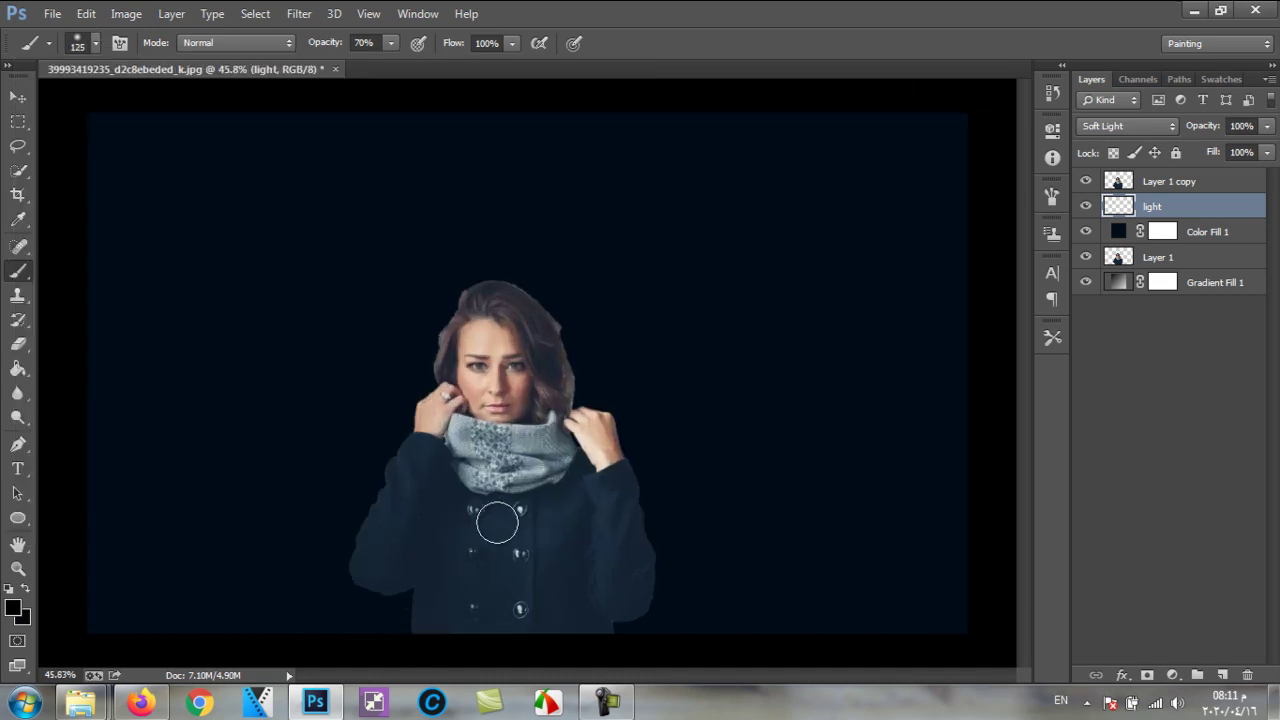
click(8, 614)
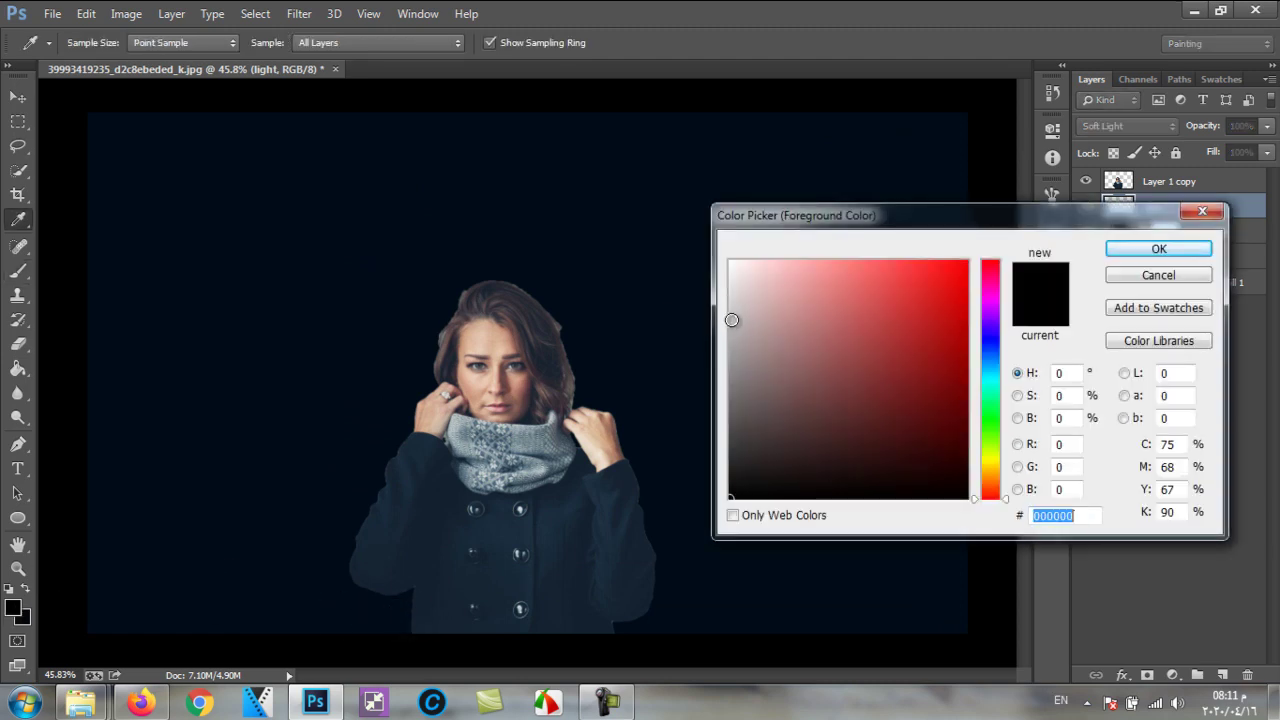
drag(734, 320, 731, 263)
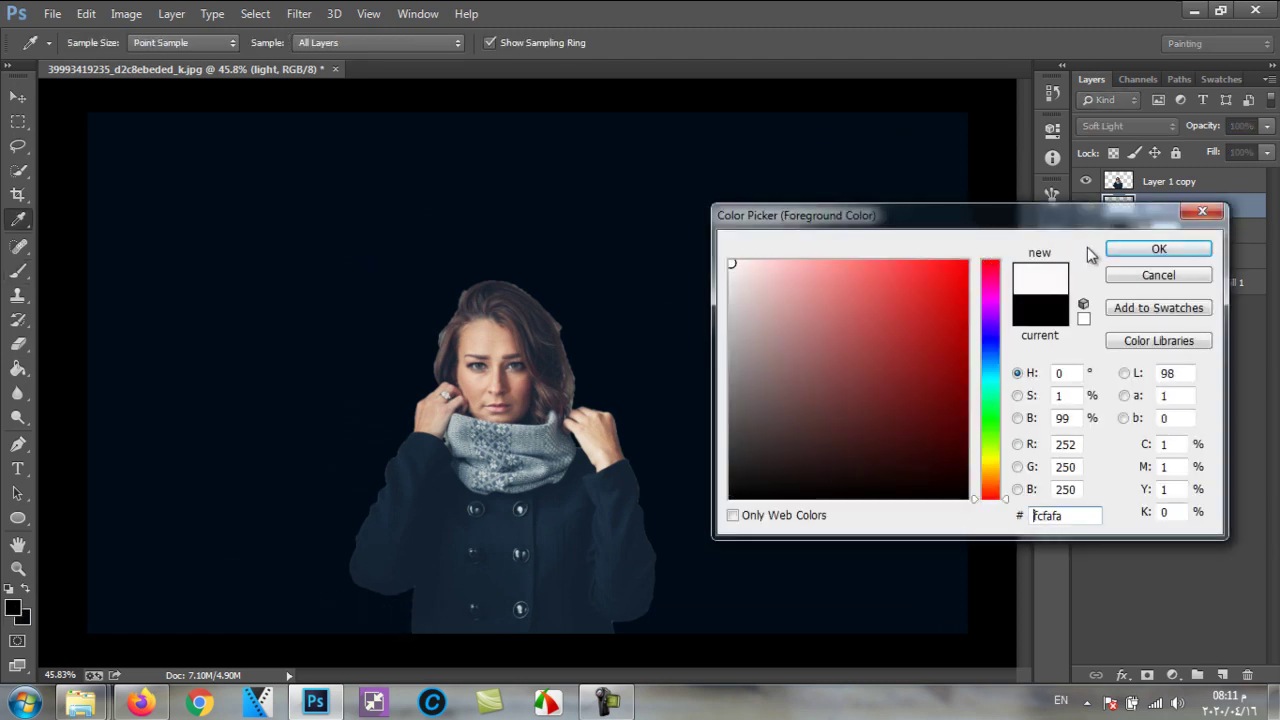
click(1156, 249)
mouse_move(417, 645)
mouse_down()
mouse_move(414, 597)
mouse_move(361, 571)
mouse_move(358, 552)
mouse_move(439, 355)
mouse_move(449, 387)
mouse_move(440, 393)
mouse_move(455, 309)
mouse_move(475, 293)
mouse_move(426, 345)
mouse_move(472, 287)
mouse_move(532, 299)
mouse_move(614, 458)
mouse_move(637, 618)
mouse_move(621, 637)
mouse_move(639, 556)
mouse_up()
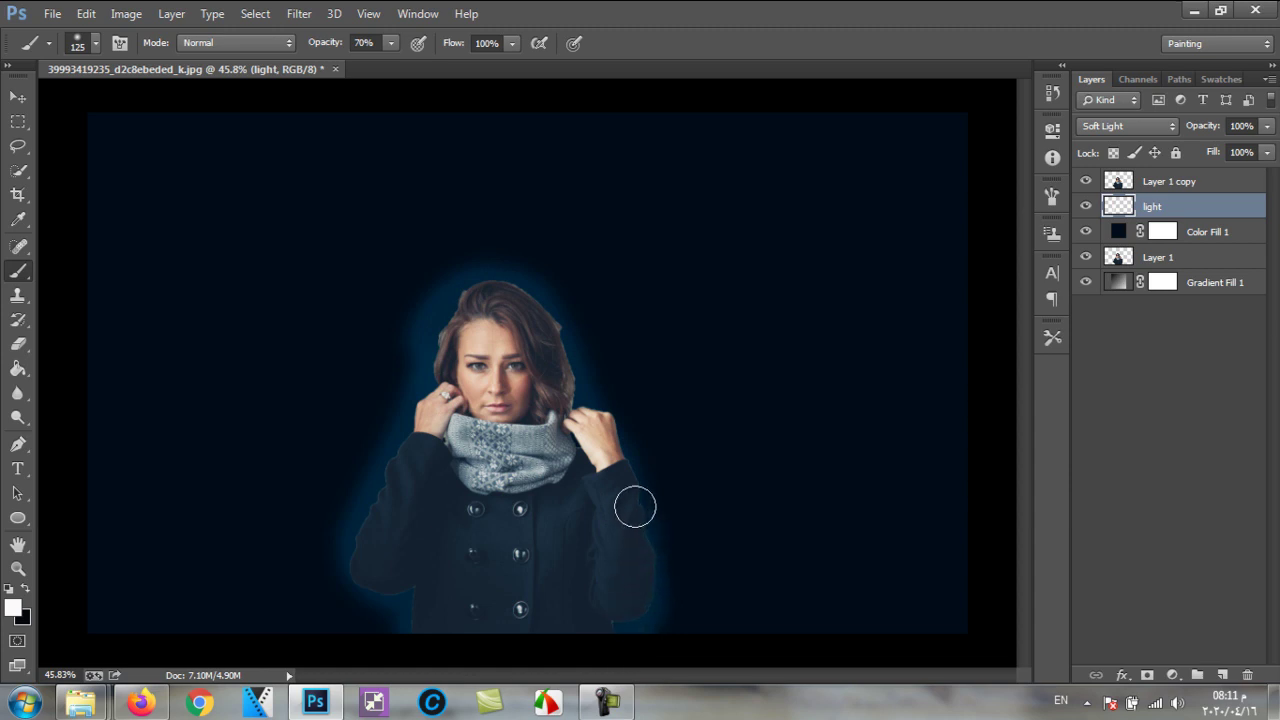
mouse_move(635, 507)
mouse_down()
mouse_move(553, 311)
mouse_move(518, 290)
mouse_move(438, 340)
mouse_move(403, 486)
mouse_move(391, 636)
mouse_move(390, 624)
mouse_move(609, 640)
mouse_up()
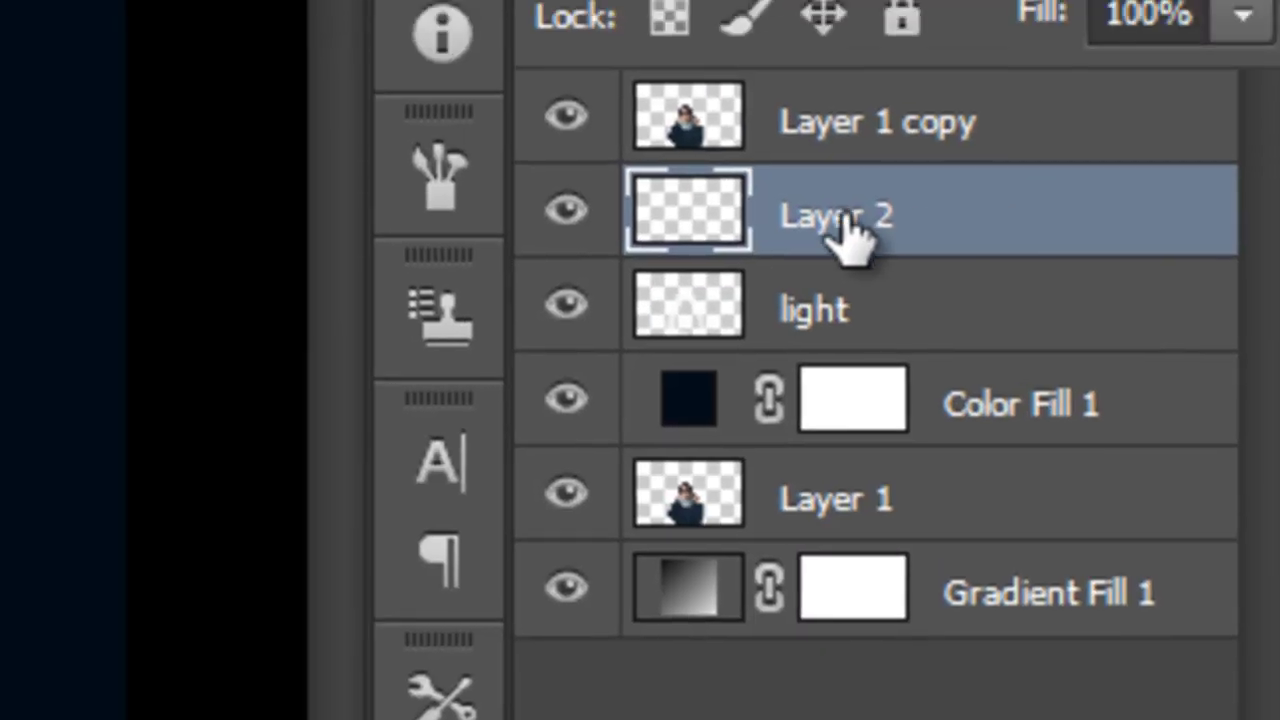
Step: Rename the empty layer directly above light as clouds
double_click(840, 112)
text(lo)
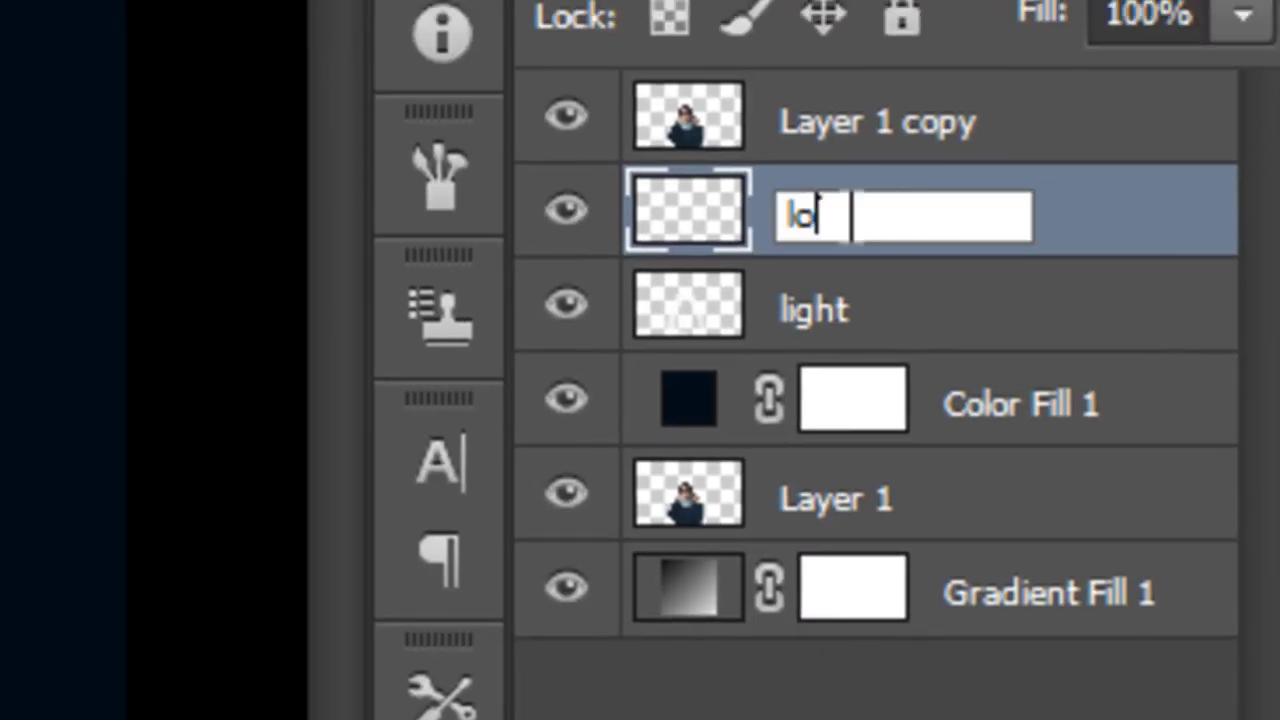
text(uds)
key(Left)
text(c)
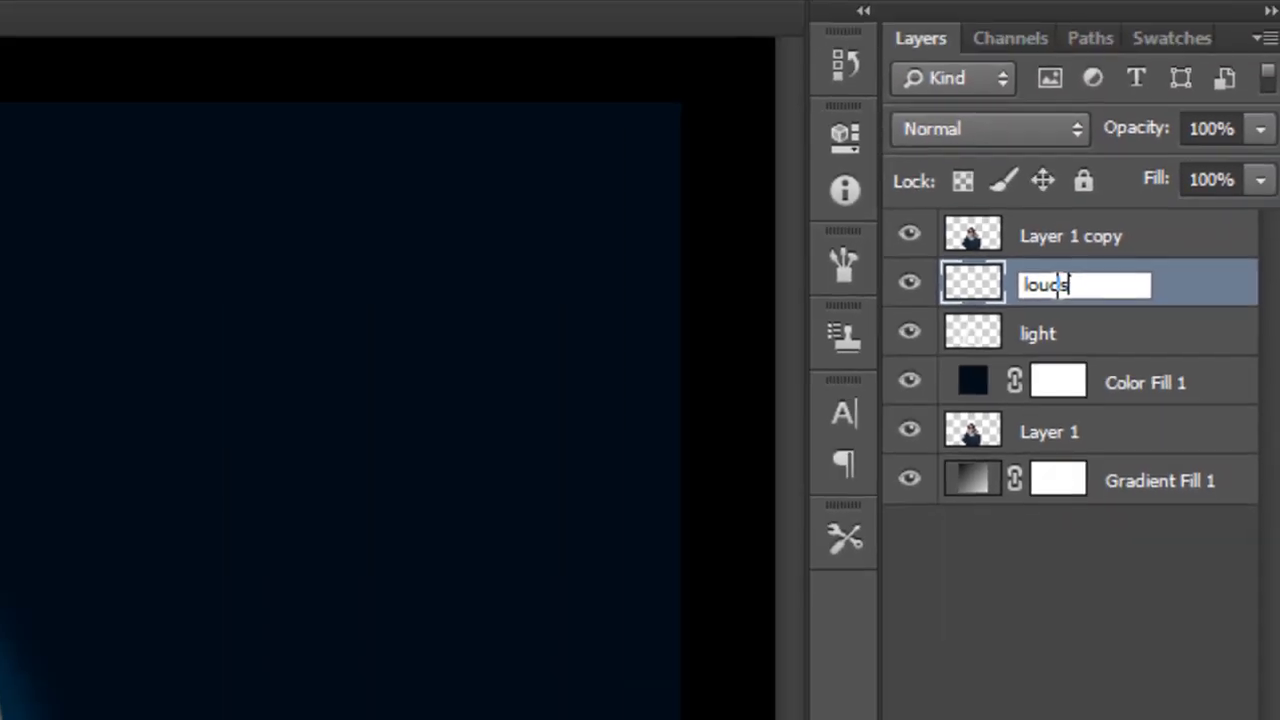
key(BackSpace)
text(d)
key(Right)
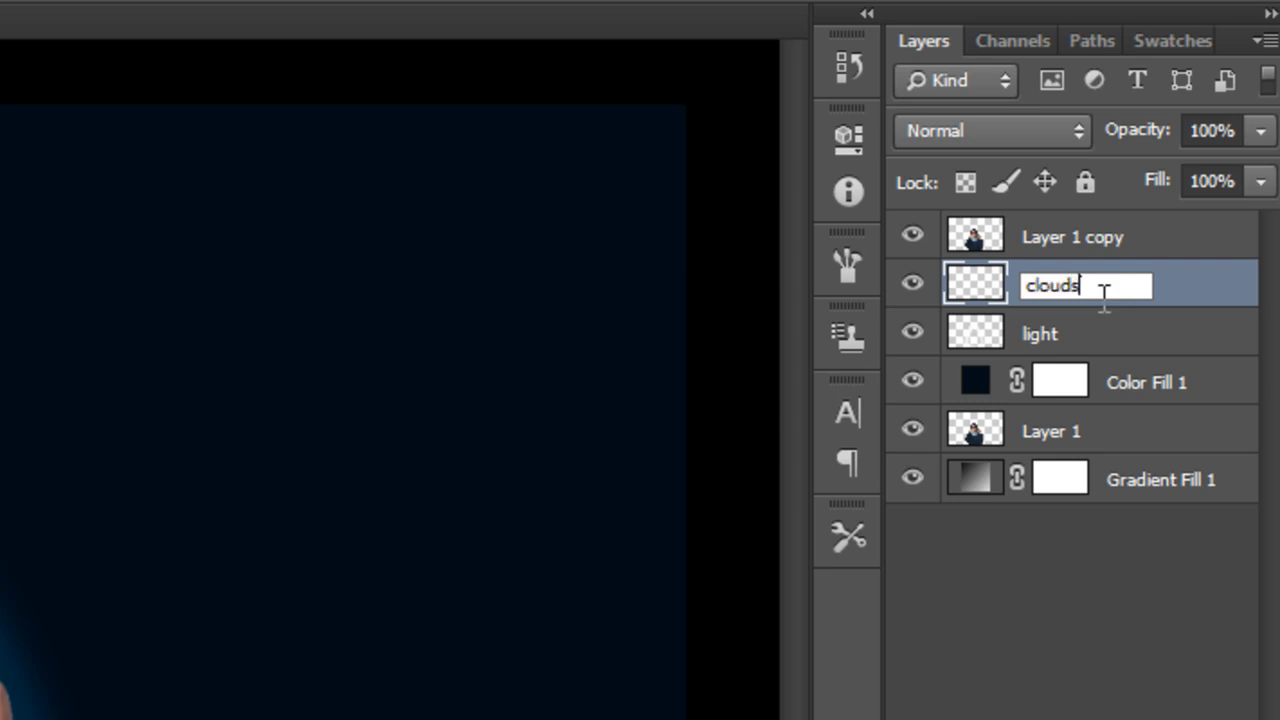
click(1100, 334)
click(1114, 280)
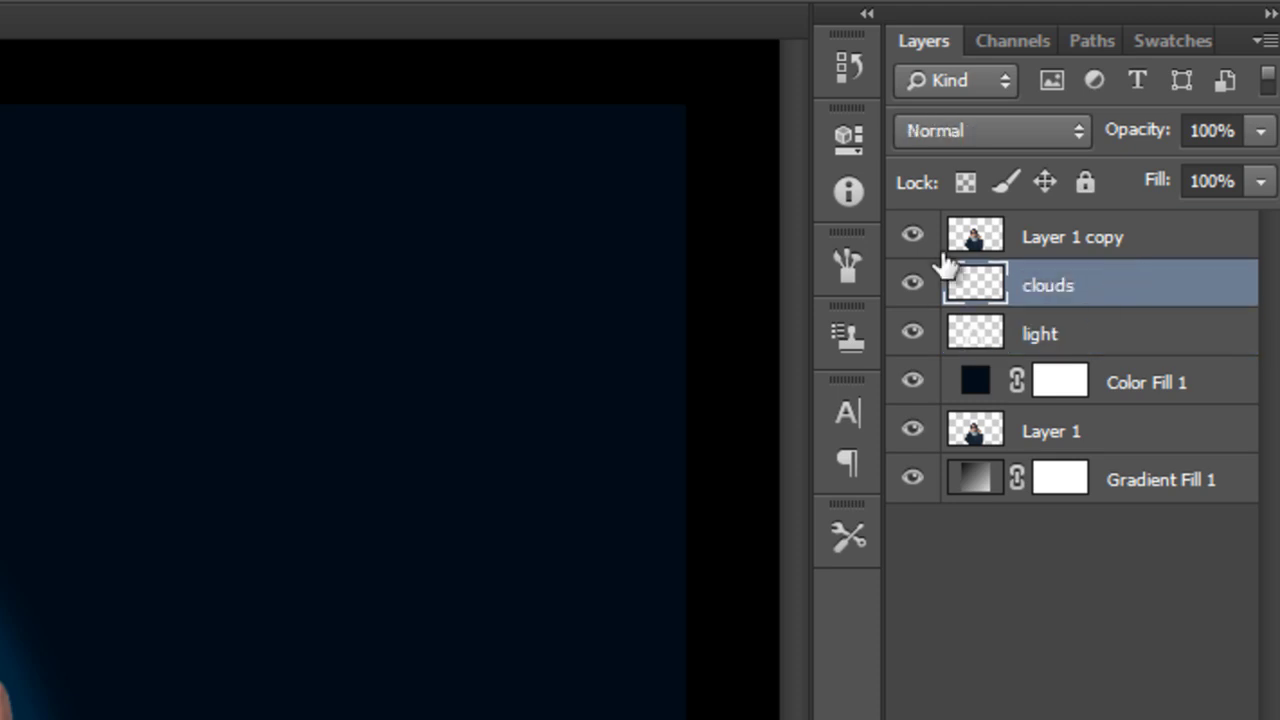
Step: Set the clouds layer's blend mode to Color Dodge and apply the Clouds render filter to it
click(997, 141)
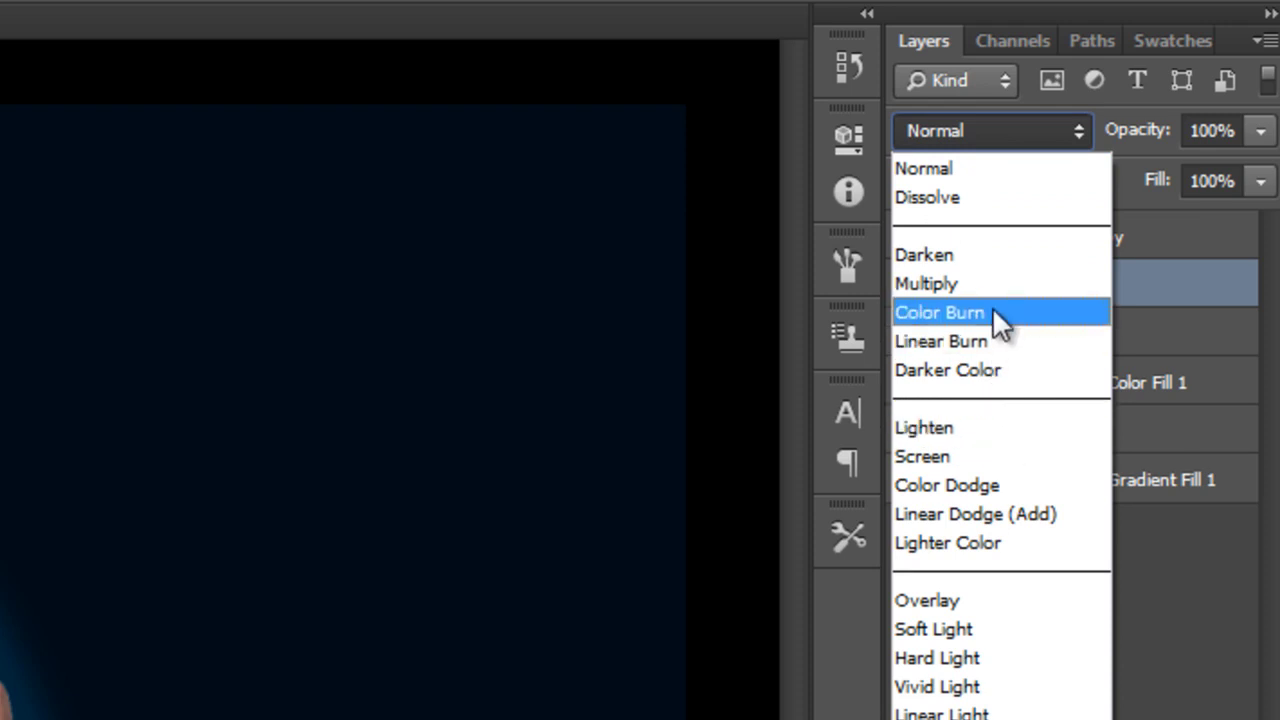
click(990, 485)
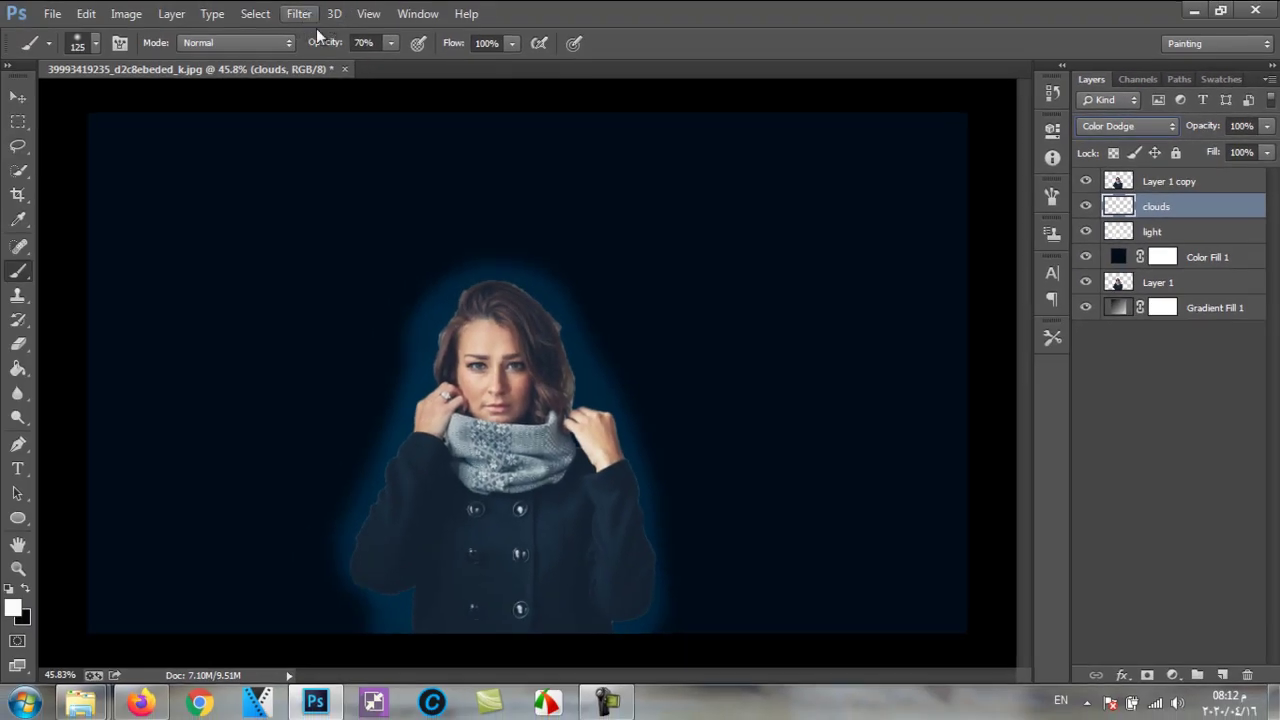
click(314, 18)
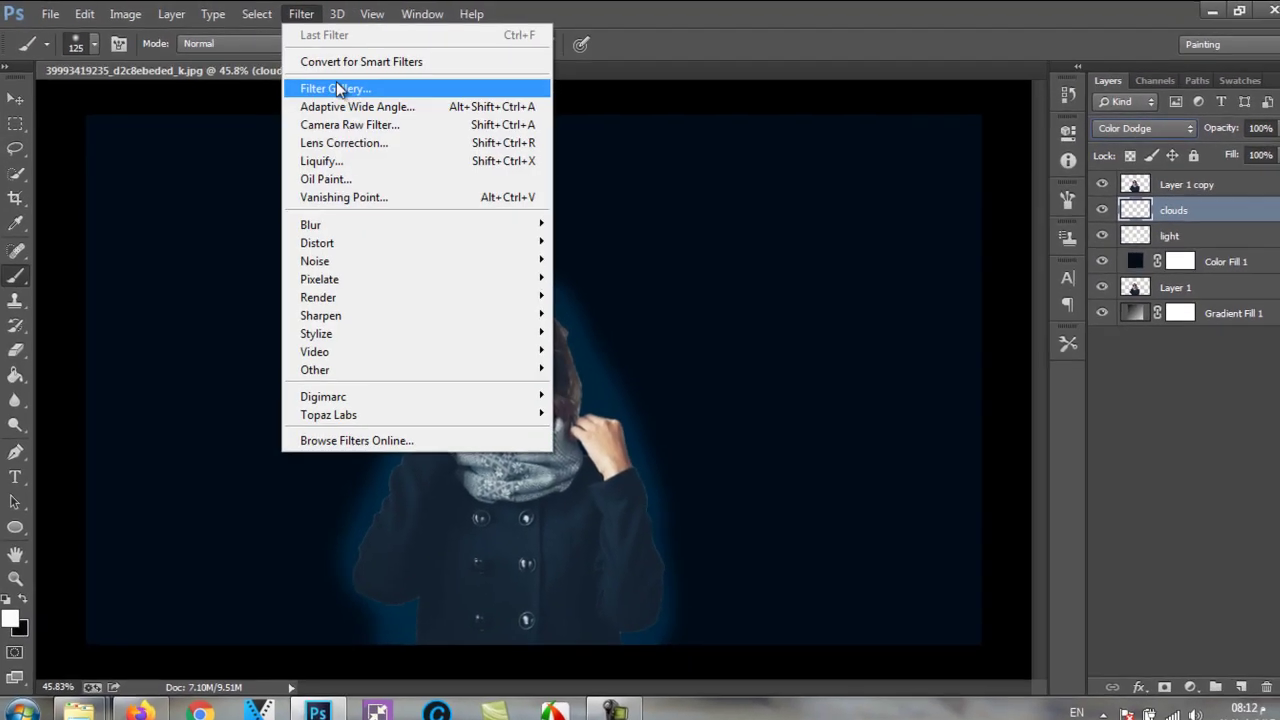
mouse_move(416, 314)
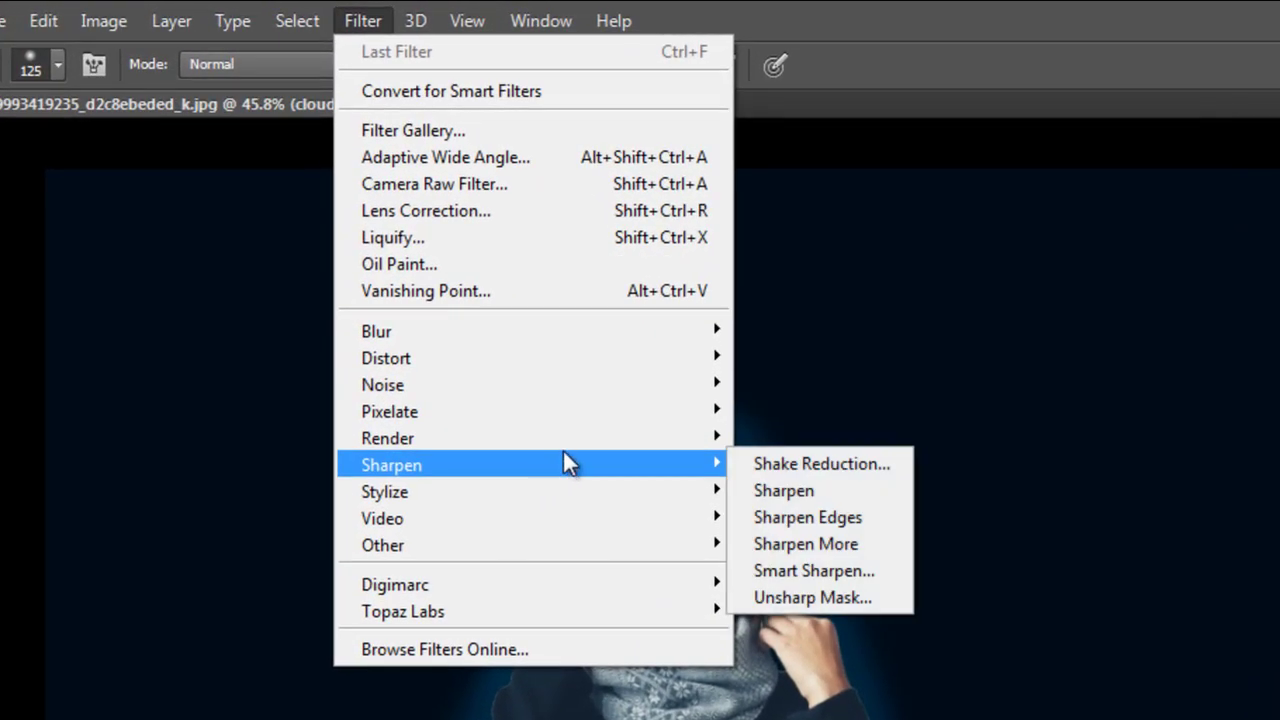
mouse_move(627, 440)
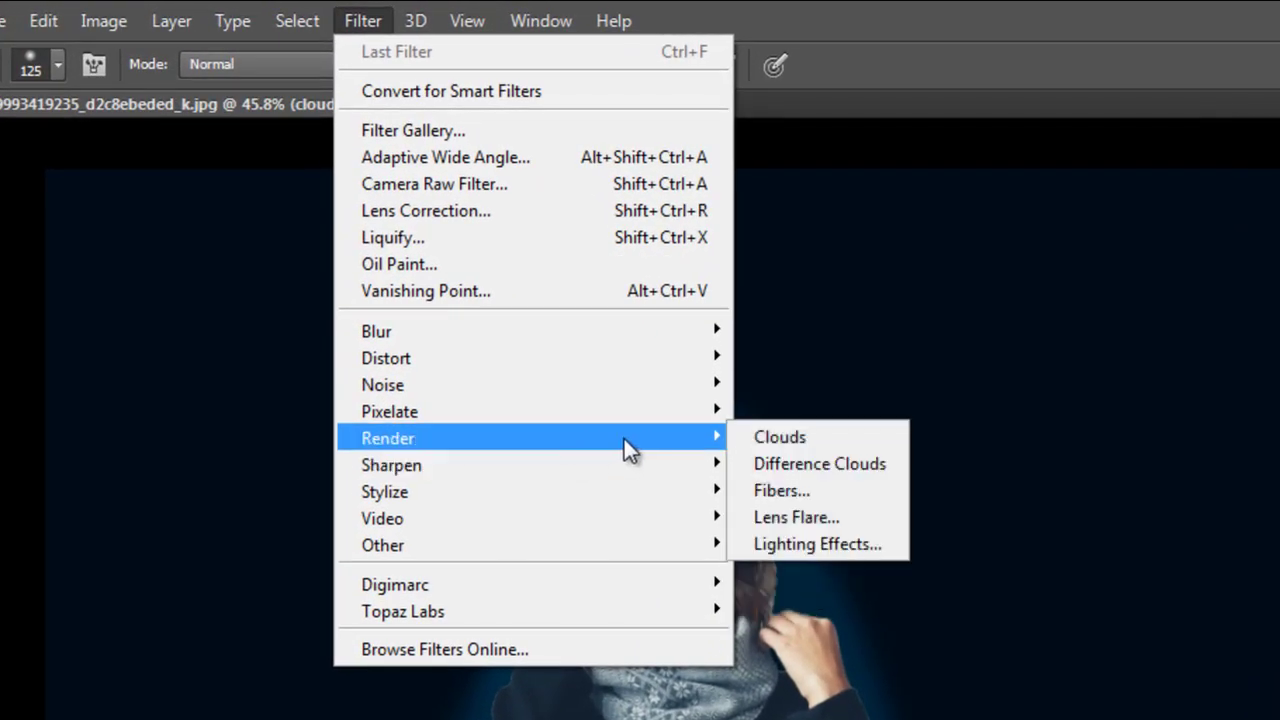
click(842, 440)
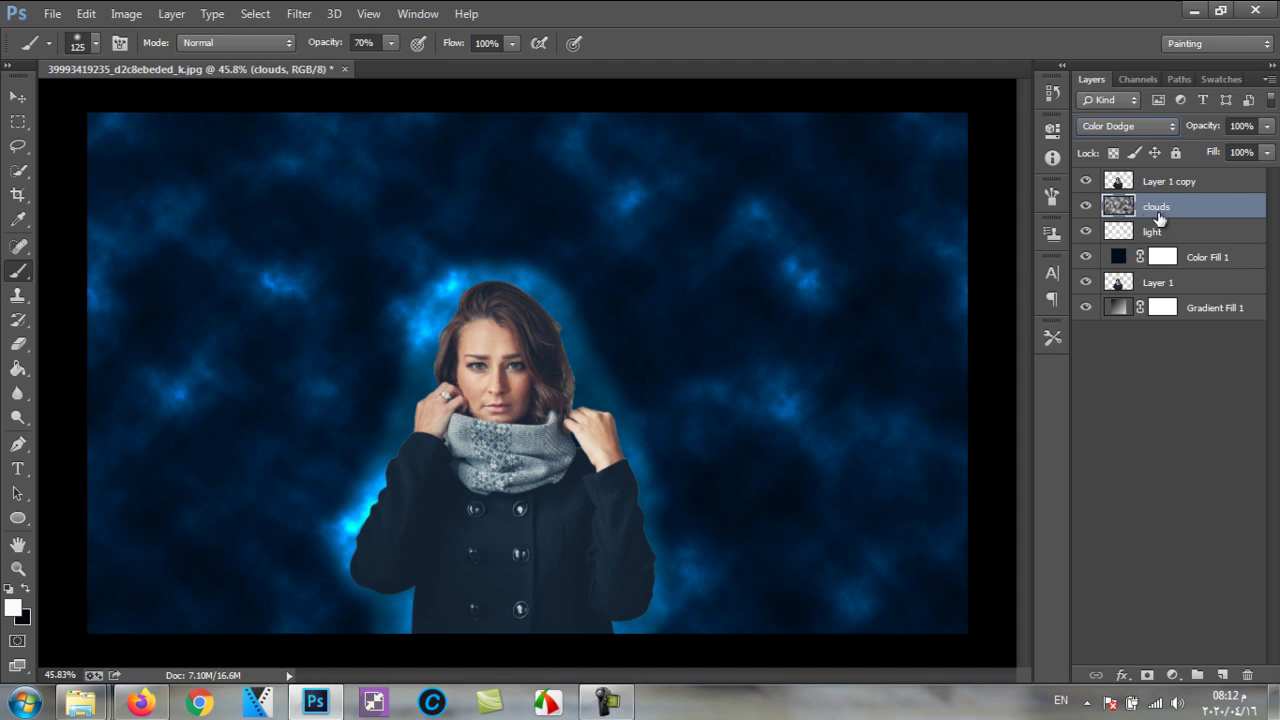
Step: Try adding a white mask to the clouds layer and filling it with the dark foreground colour, and undo both
click(1147, 675)
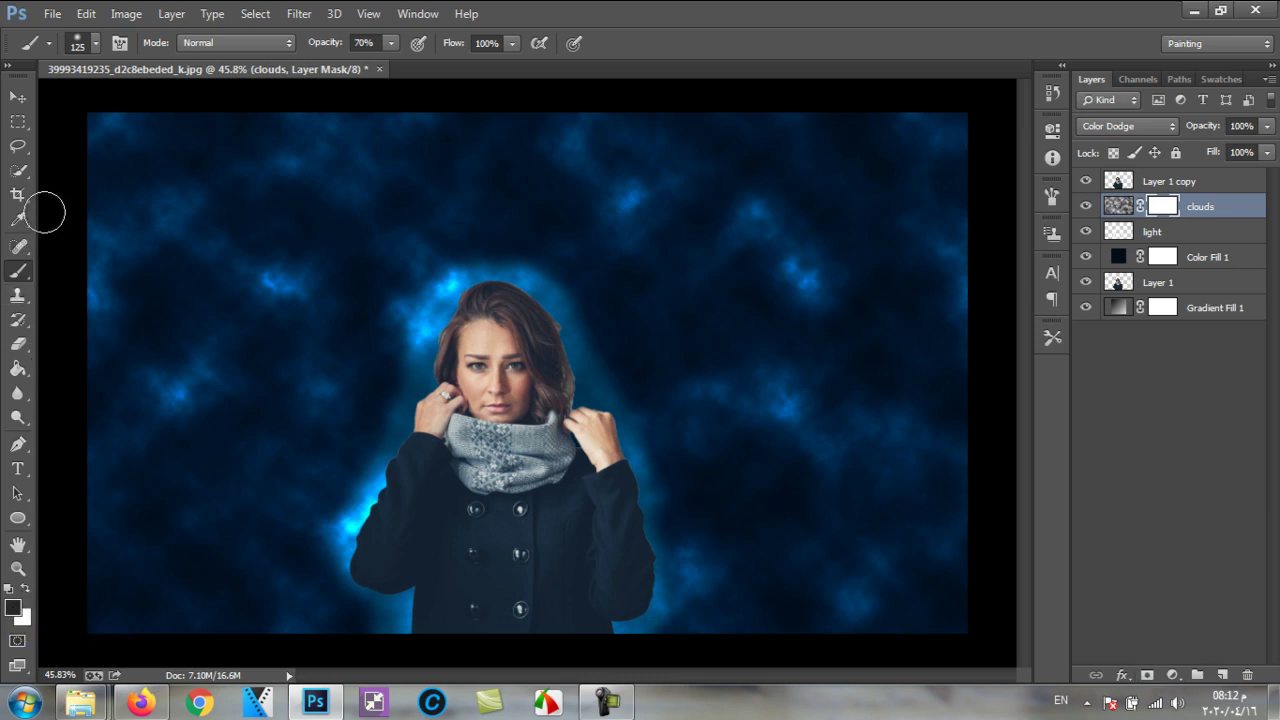
click(18, 368)
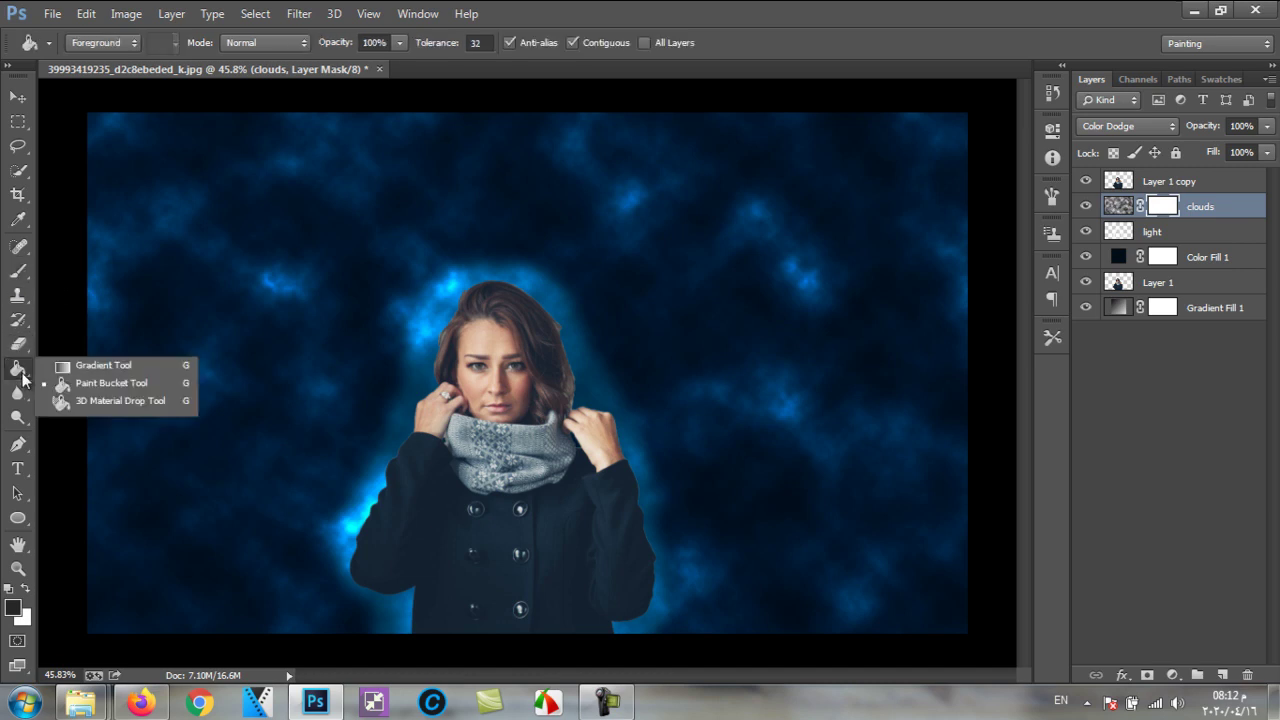
click(90, 385)
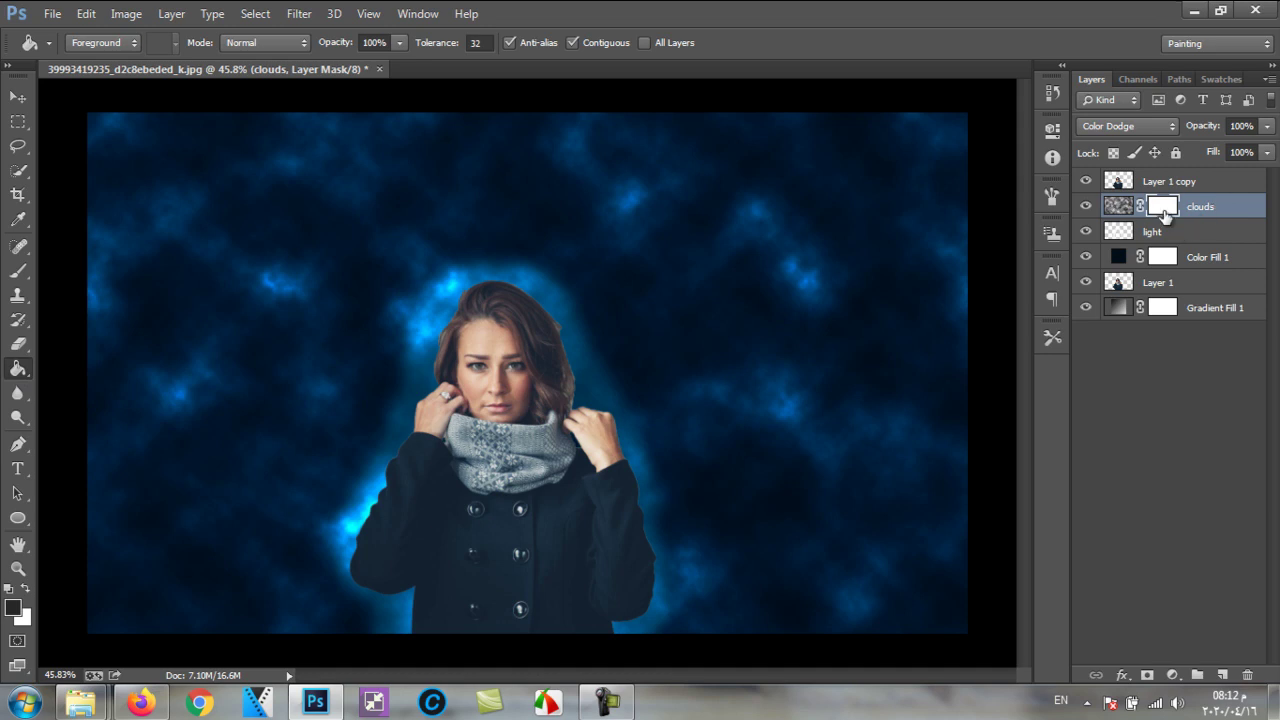
click(237, 320)
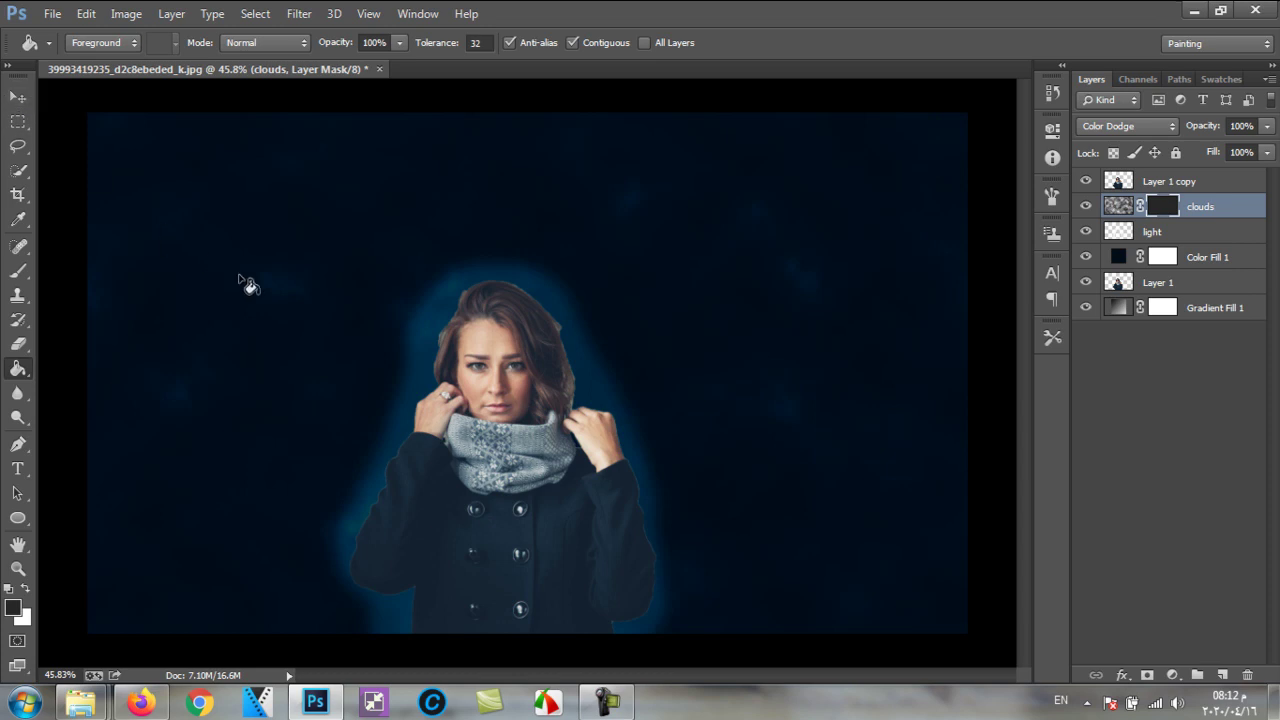
key(ctrl+z)
key(ctrl+alt+z)
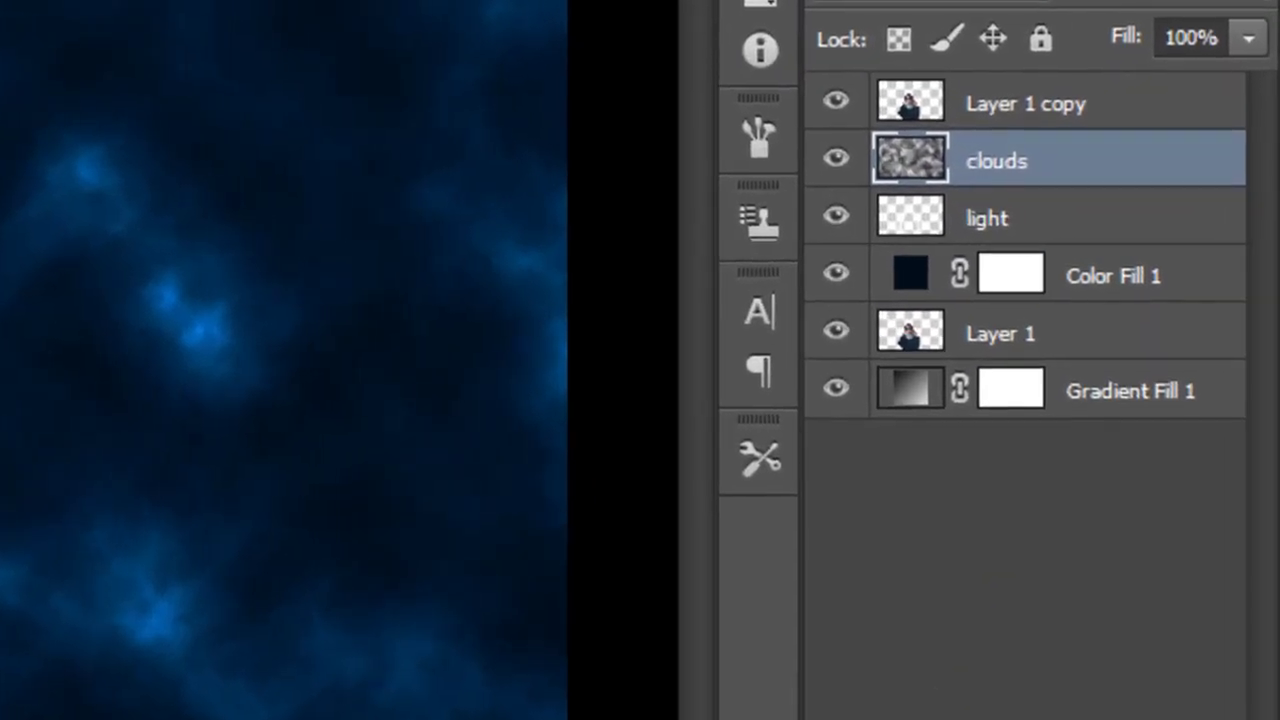
Step: Add a black layer mask that hides all of the clouds layer
key(alt)
alt+click(975, 618)
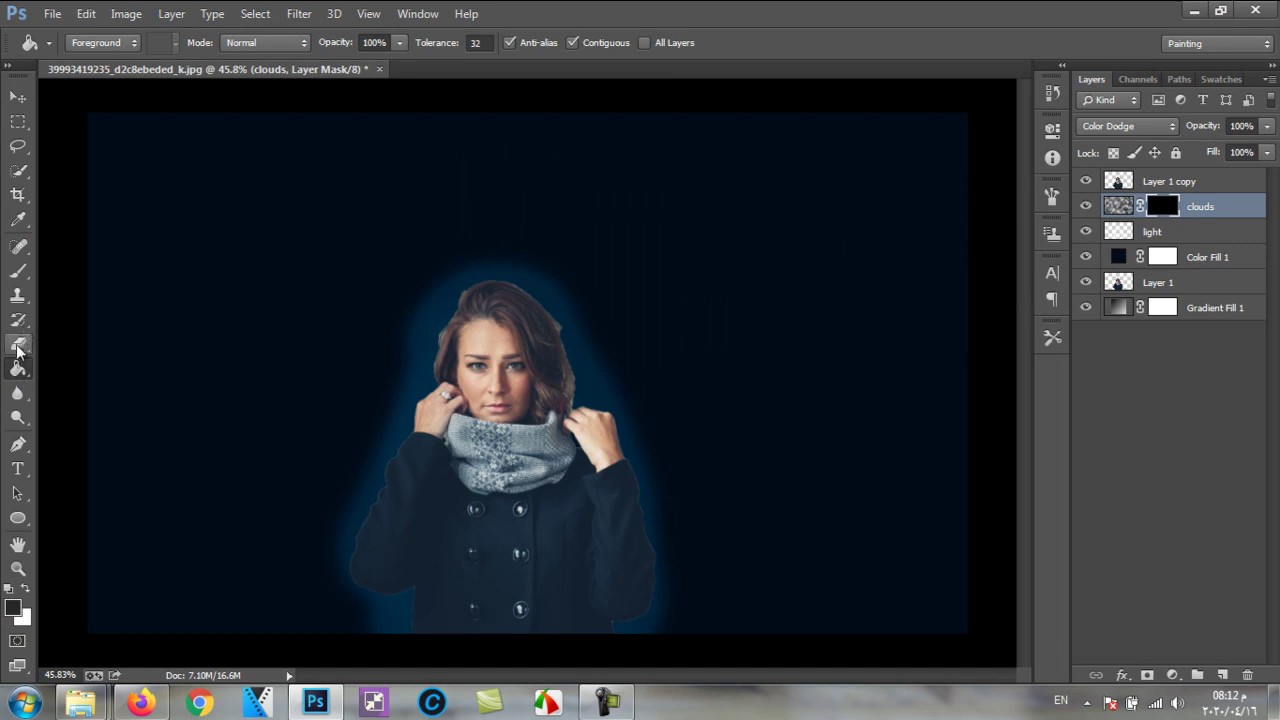
Step: Paint white on the clouds mask along the woman's outline with a 125 px soft brush at 70% opacity
click(17, 346)
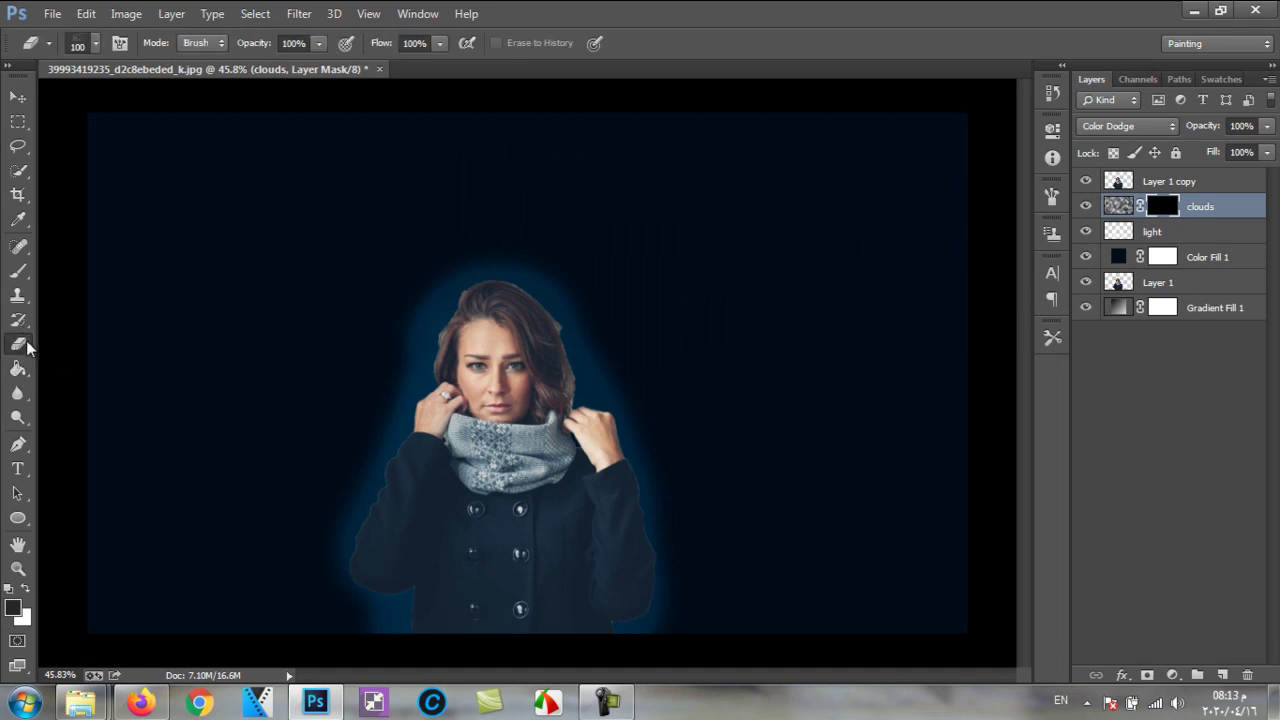
click(17, 270)
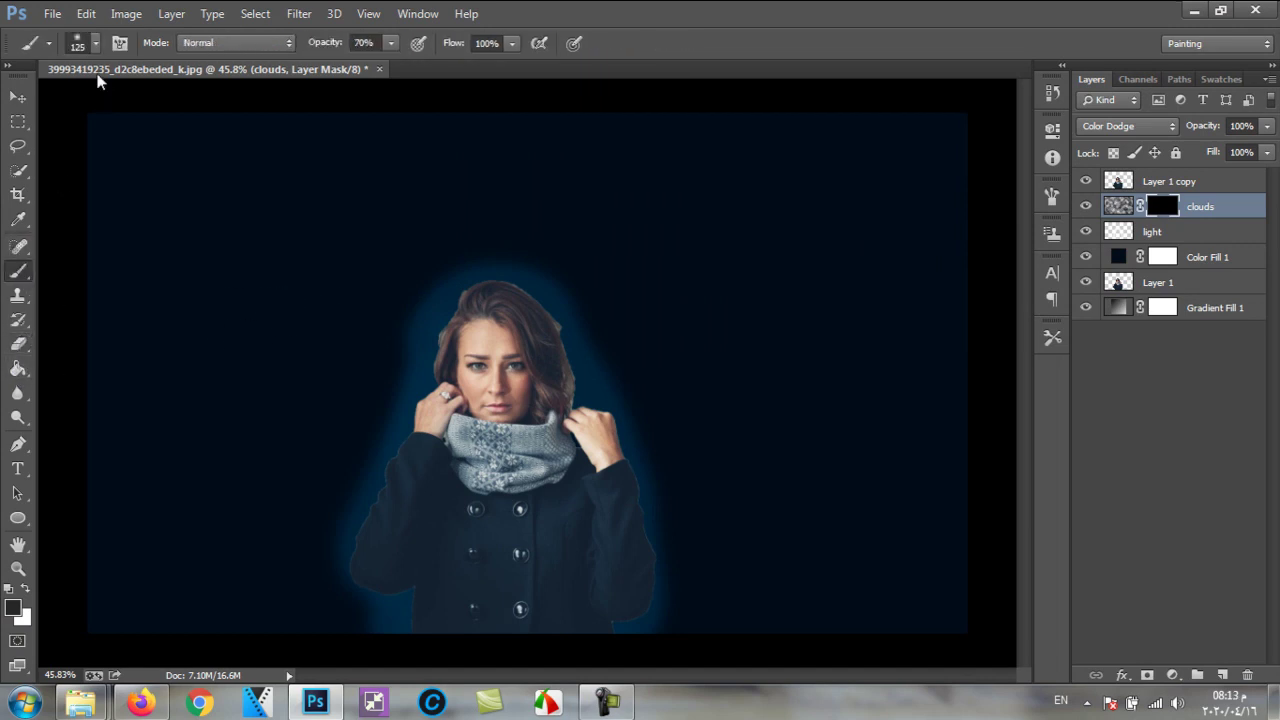
click(94, 45)
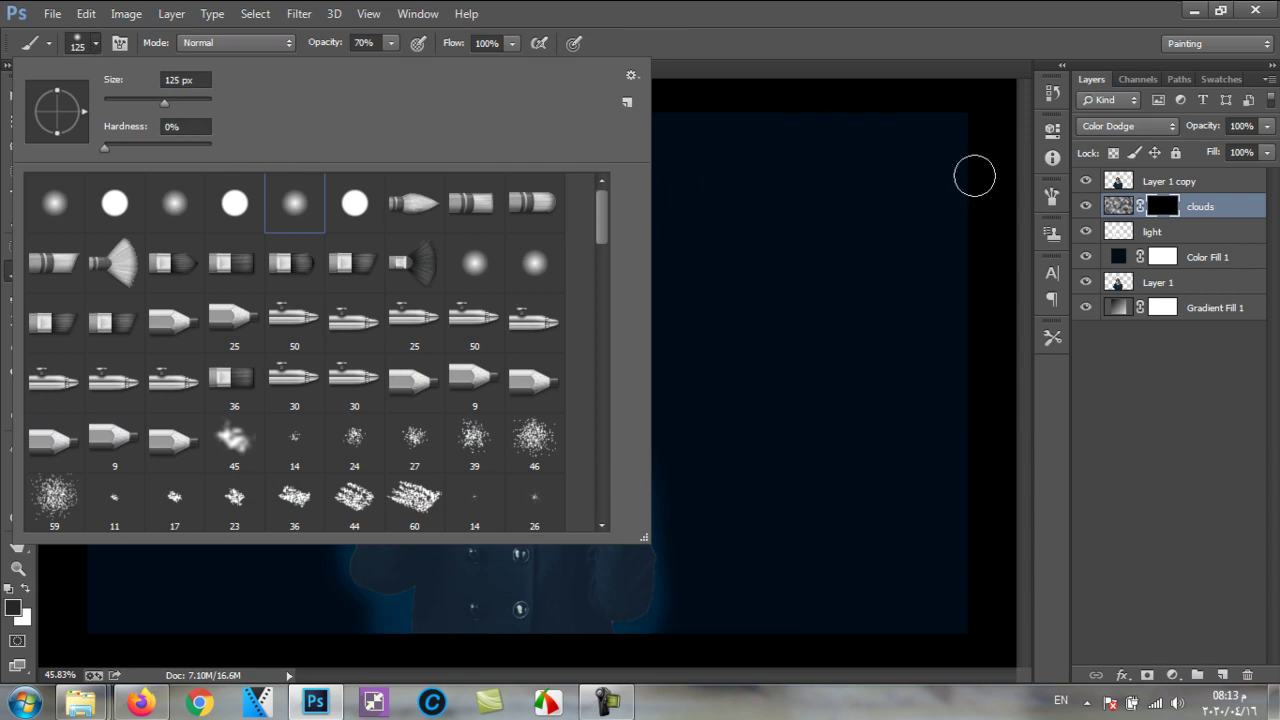
click(754, 477)
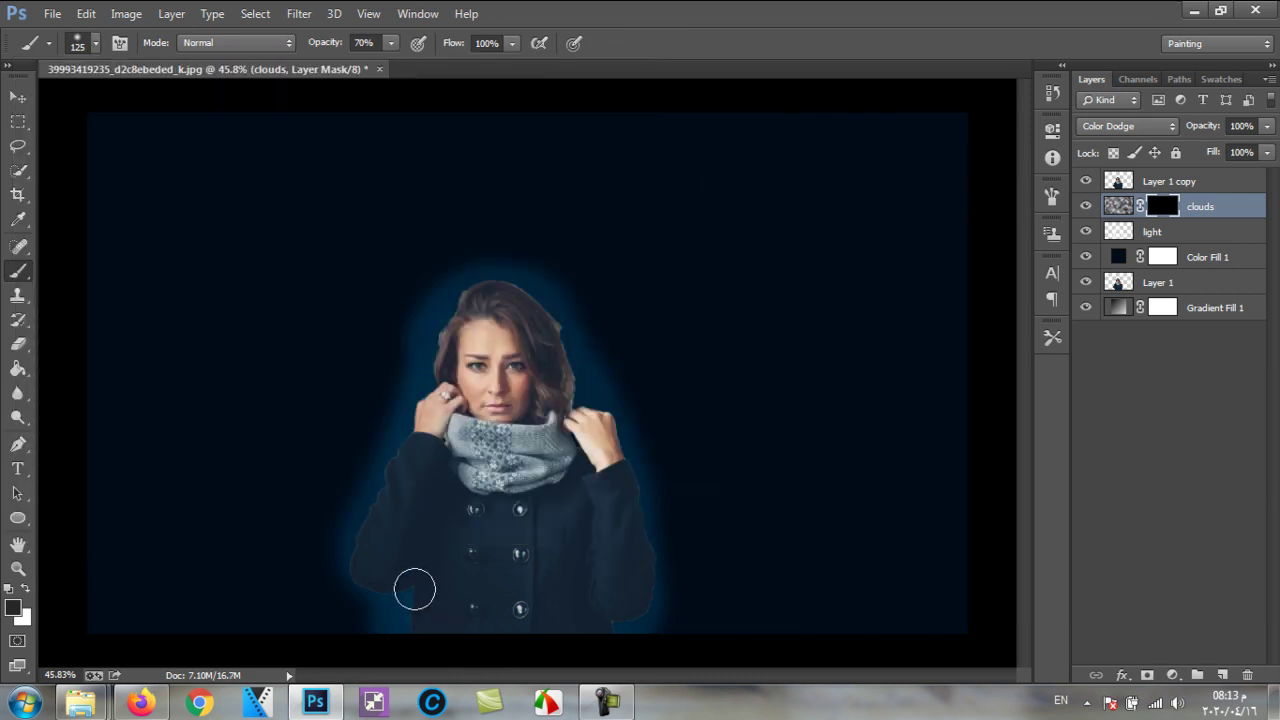
mouse_move(358, 559)
mouse_down()
mouse_move(482, 530)
mouse_move(557, 650)
mouse_move(488, 570)
mouse_up()
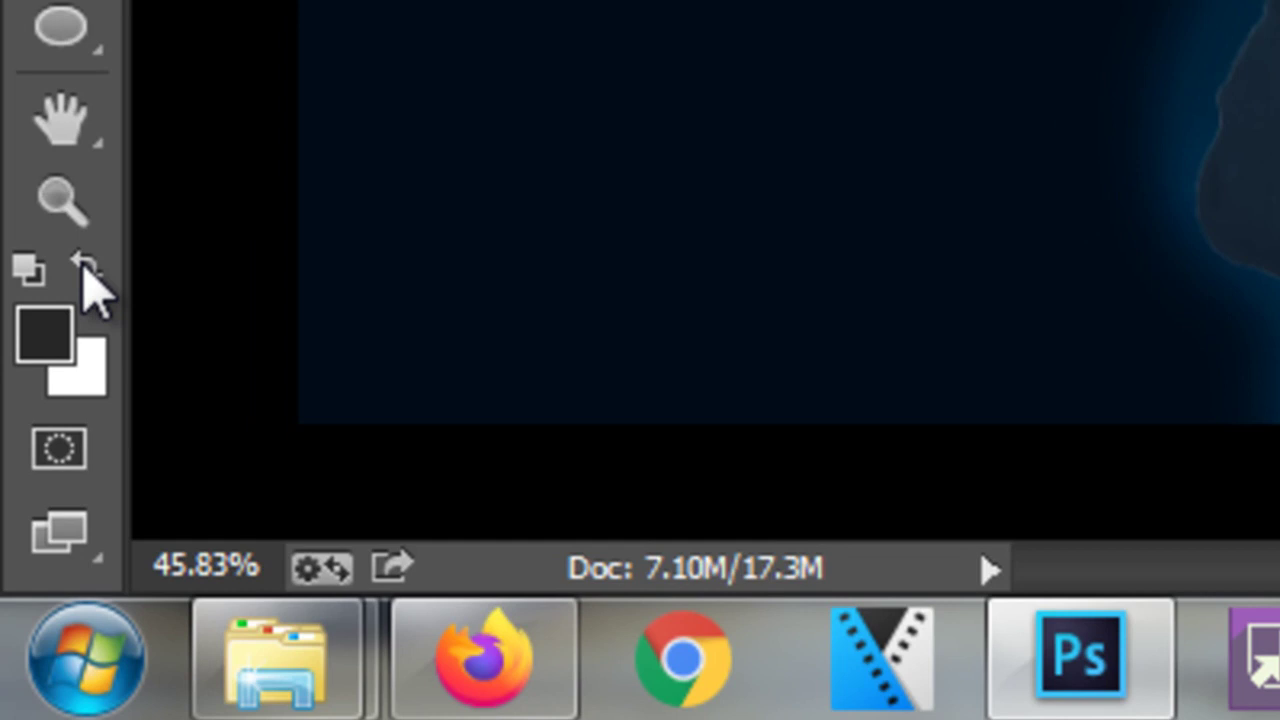
click(85, 270)
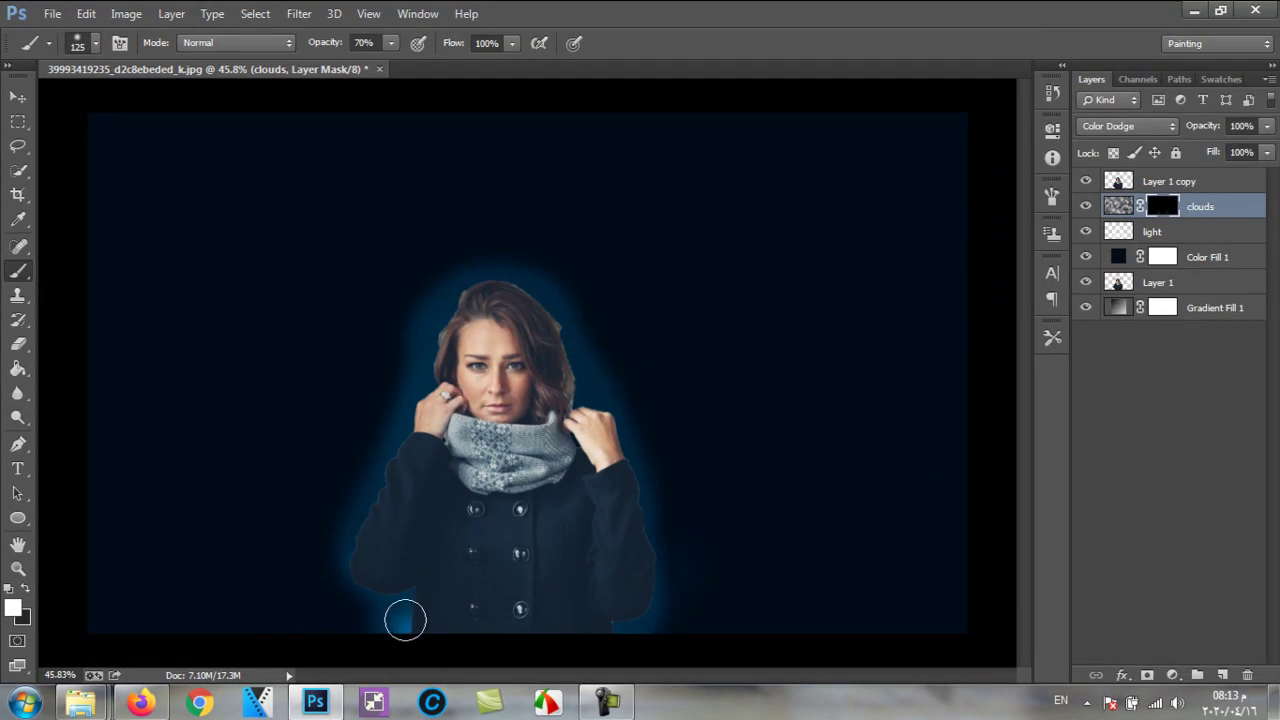
mouse_move(360, 549)
mouse_down()
mouse_move(413, 422)
mouse_move(383, 483)
mouse_move(370, 481)
mouse_move(393, 459)
mouse_move(456, 290)
mouse_move(493, 279)
mouse_move(589, 404)
mouse_move(648, 623)
mouse_move(634, 514)
mouse_move(656, 623)
mouse_move(650, 513)
mouse_move(626, 424)
mouse_move(590, 347)
mouse_move(587, 395)
mouse_move(581, 346)
mouse_move(529, 278)
mouse_move(609, 408)
mouse_move(527, 318)
mouse_move(463, 300)
mouse_move(406, 391)
mouse_move(390, 450)
mouse_move(373, 639)
mouse_move(398, 617)
mouse_move(656, 635)
mouse_up()
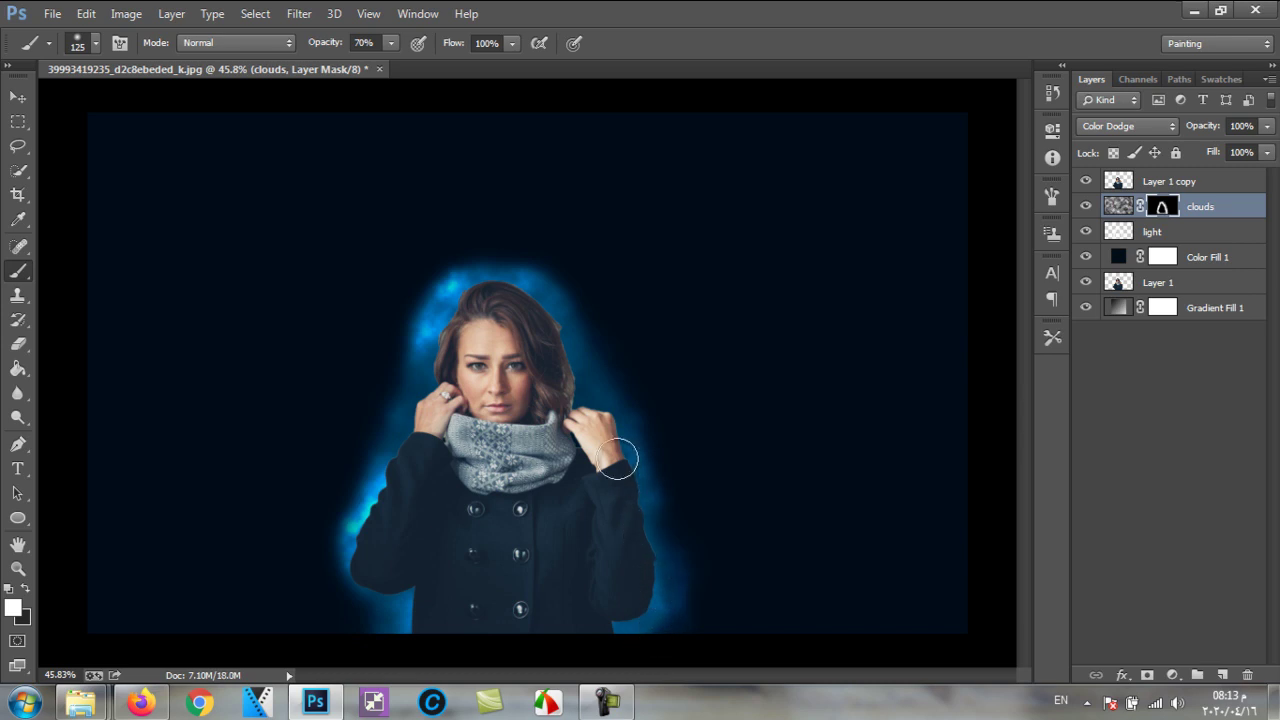
Step: Reveal the clouds across the background around the woman by painting white on the mask with a soft brush enlarged to 900 px
key(bracketright)
key(bracketright)
key(bracketright)
key(bracketright)
key(bracketright)
key(bracketright)
key(bracketright)
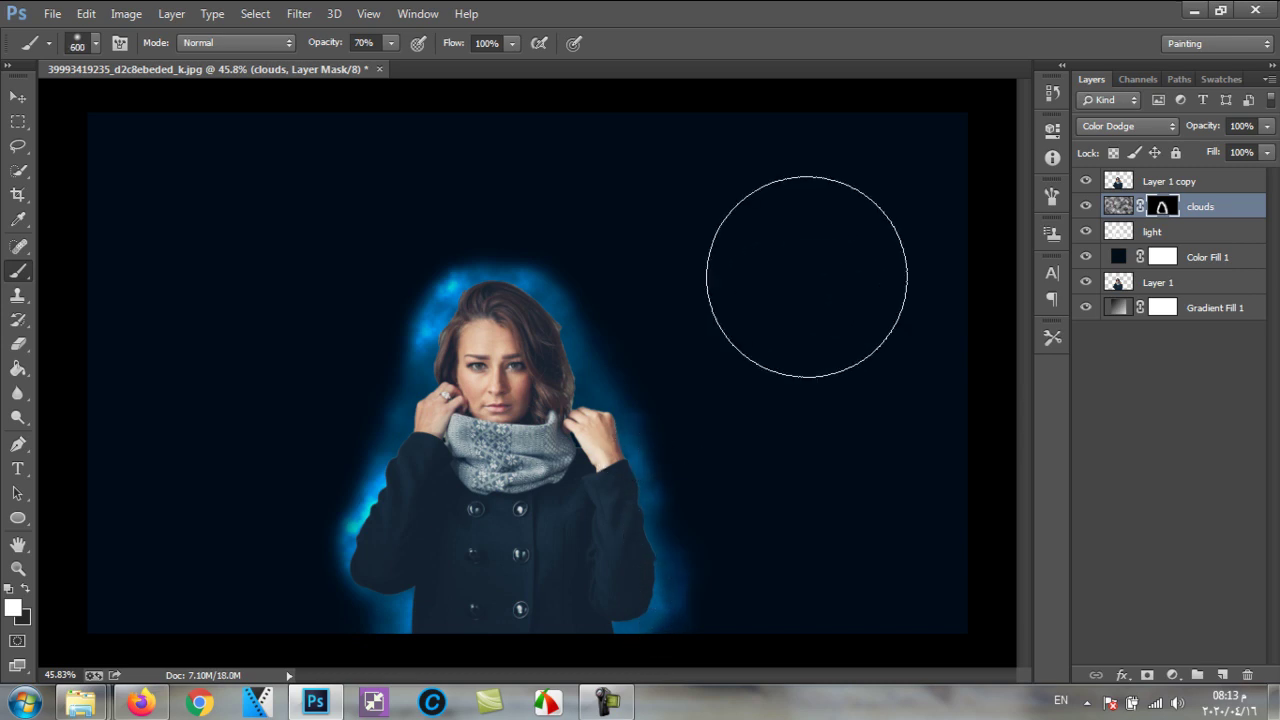
click(800, 308)
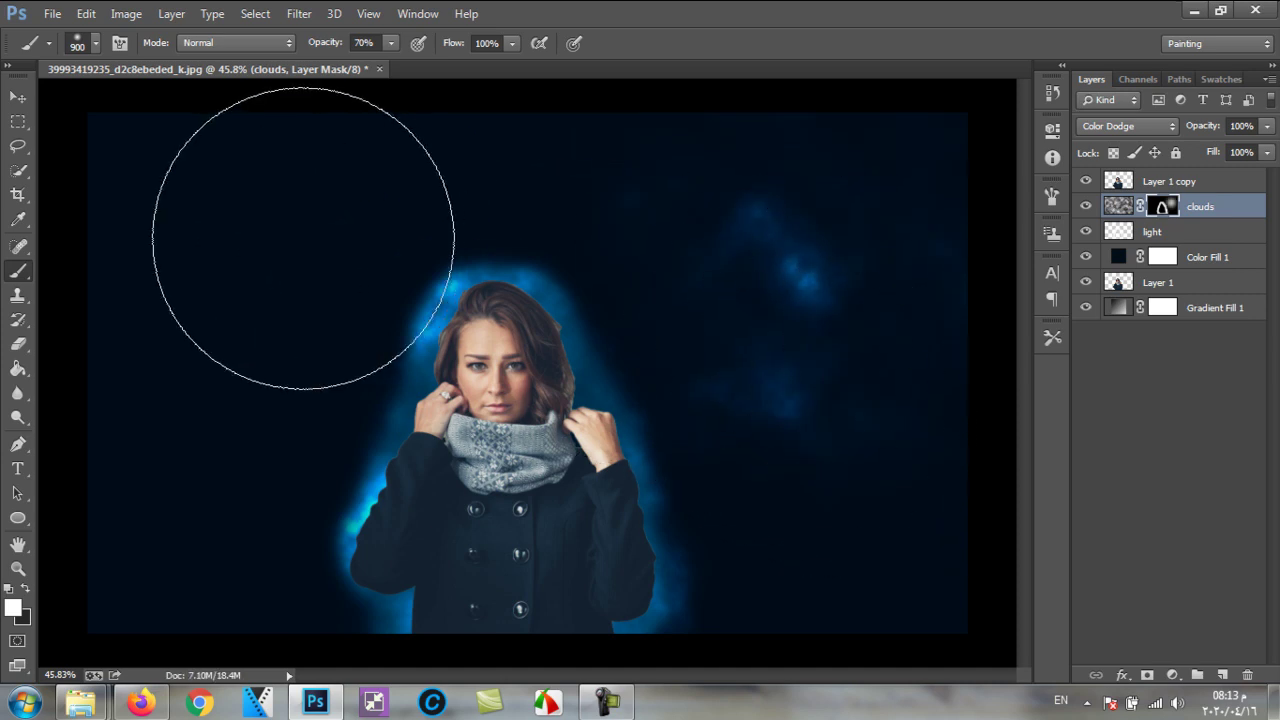
click(229, 250)
click(207, 512)
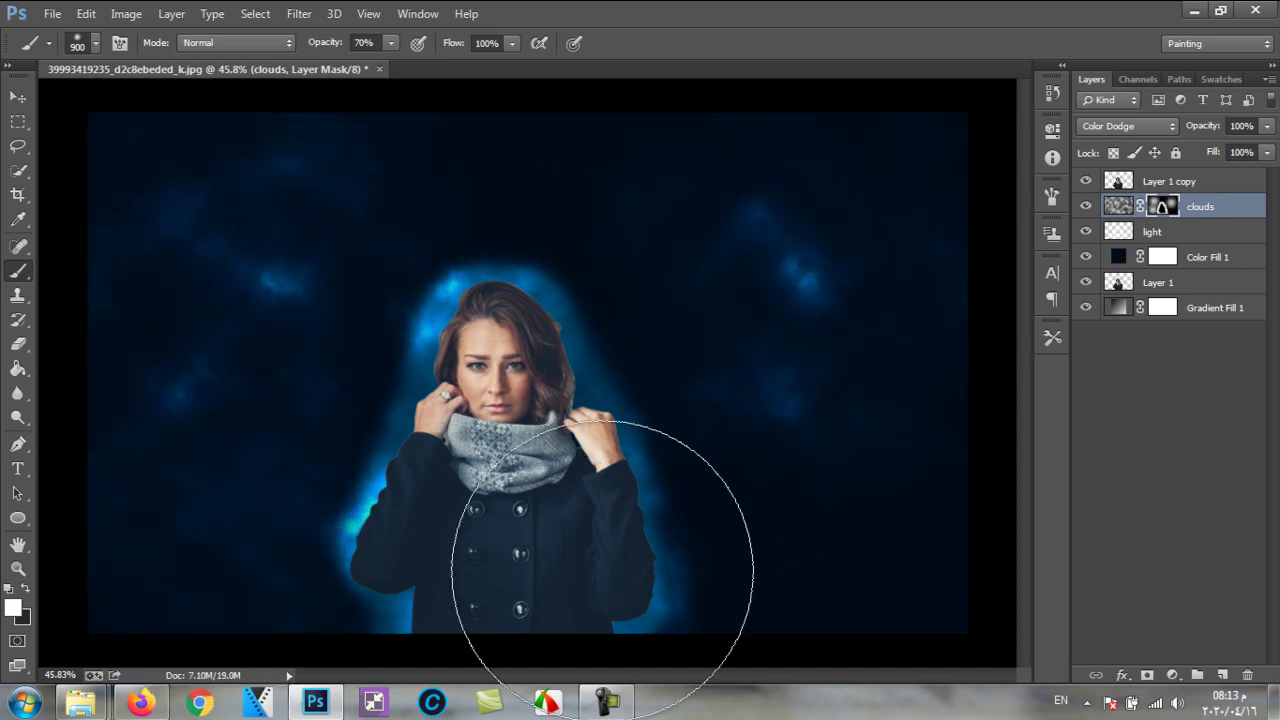
mouse_move(915, 427)
mouse_down()
mouse_move(868, 489)
mouse_move(744, 249)
mouse_move(646, 189)
mouse_move(589, 207)
mouse_move(484, 178)
mouse_up()
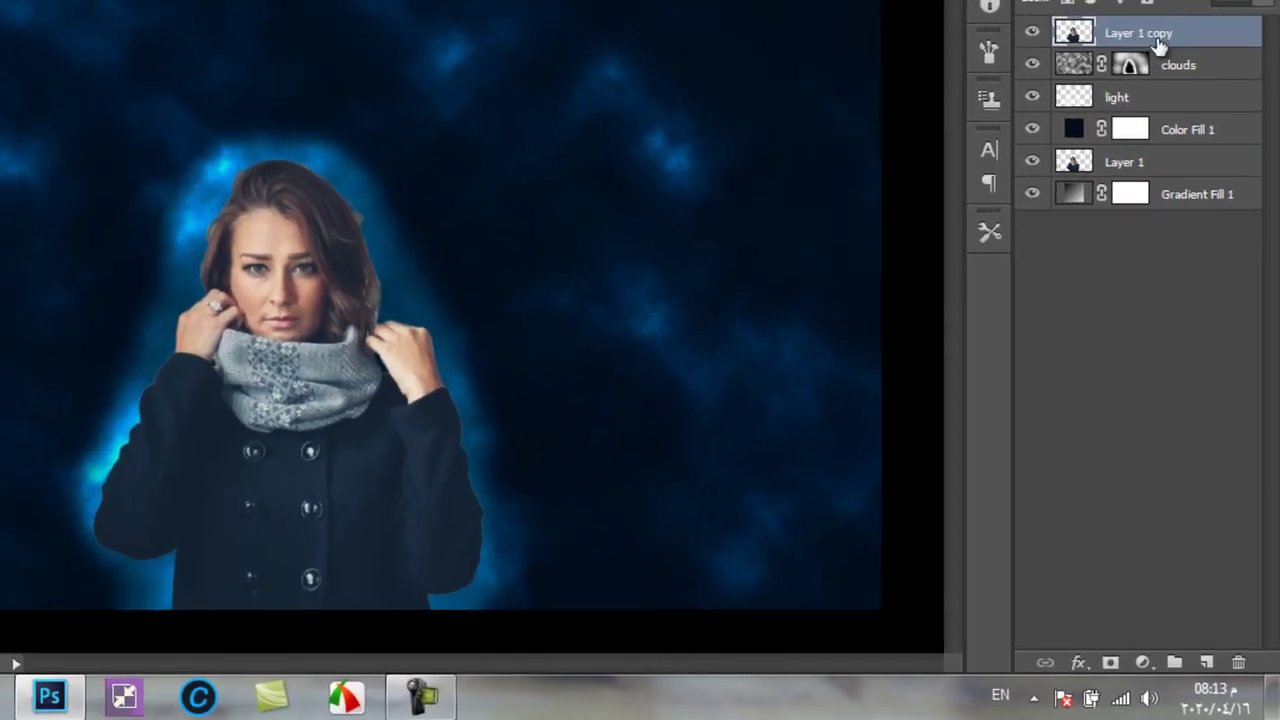
Step: Add a Levels adjustment above Layer 1 copy with input black at 7 and input white at 228
click(1143, 663)
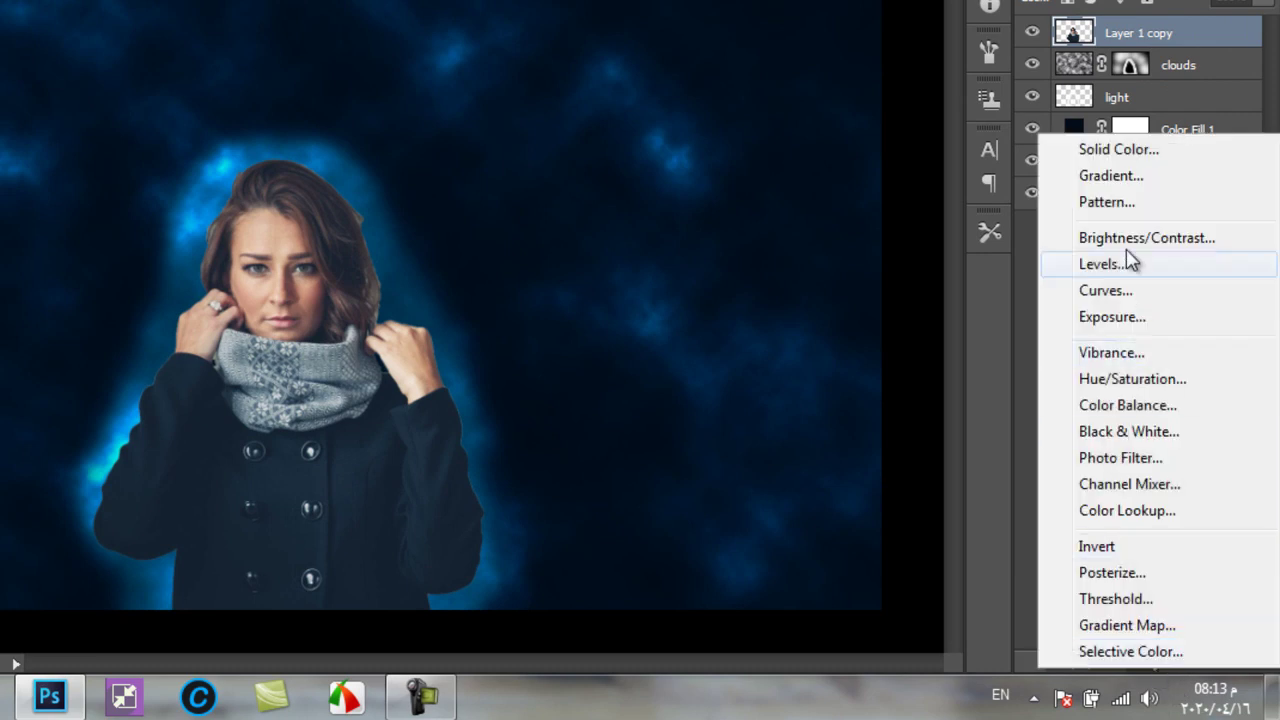
click(1116, 262)
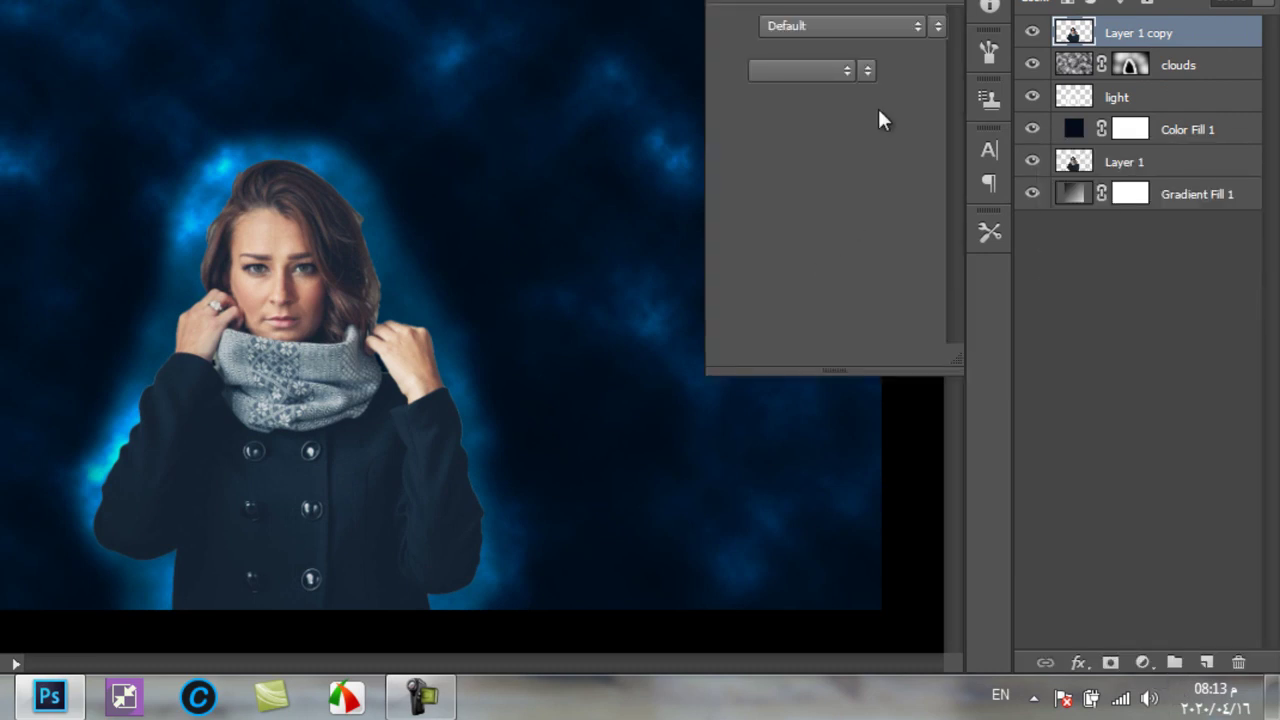
drag(932, 197, 914, 195)
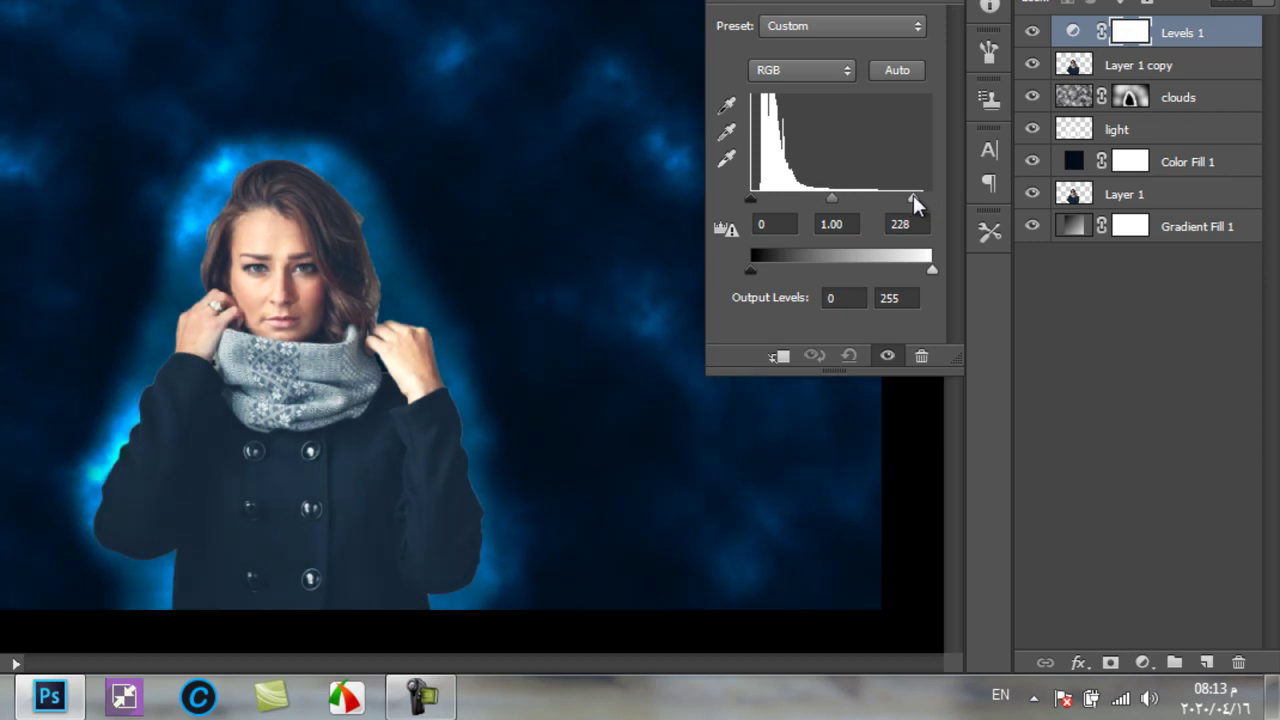
drag(752, 197, 756, 196)
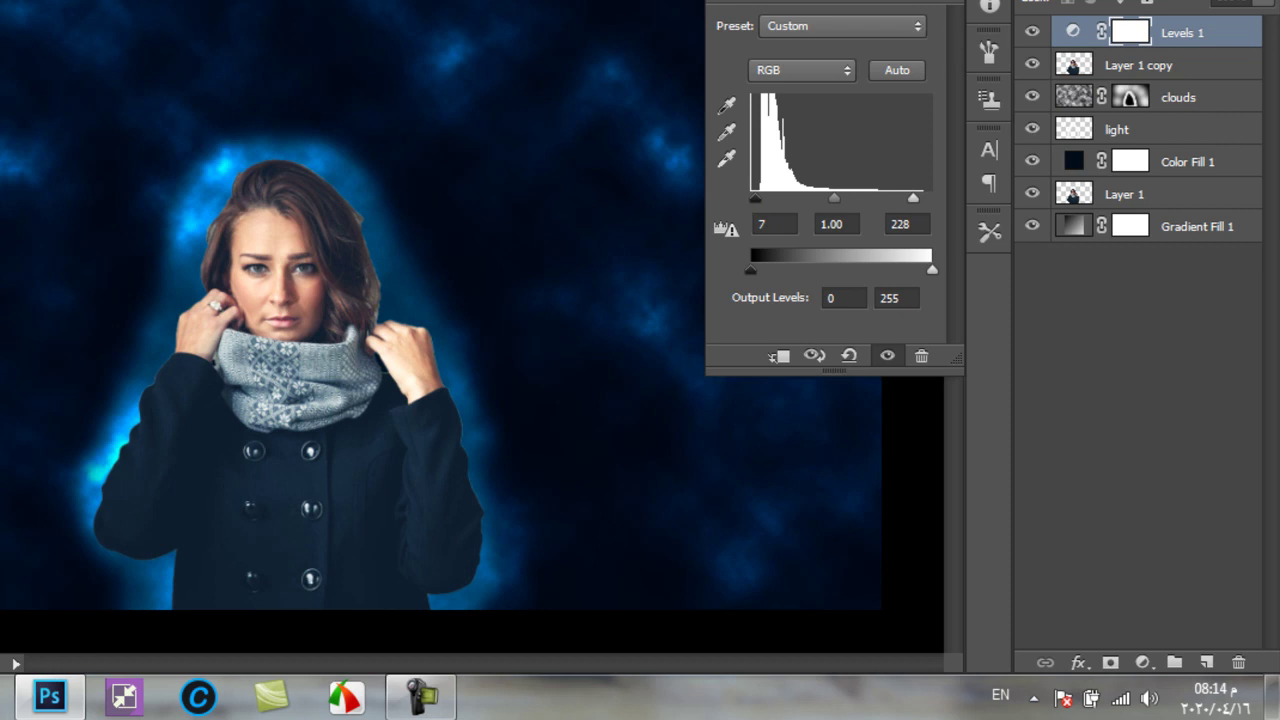
click(1165, 240)
Step: Create a new layer directly above Layer 1 copy and name it small
click(1170, 70)
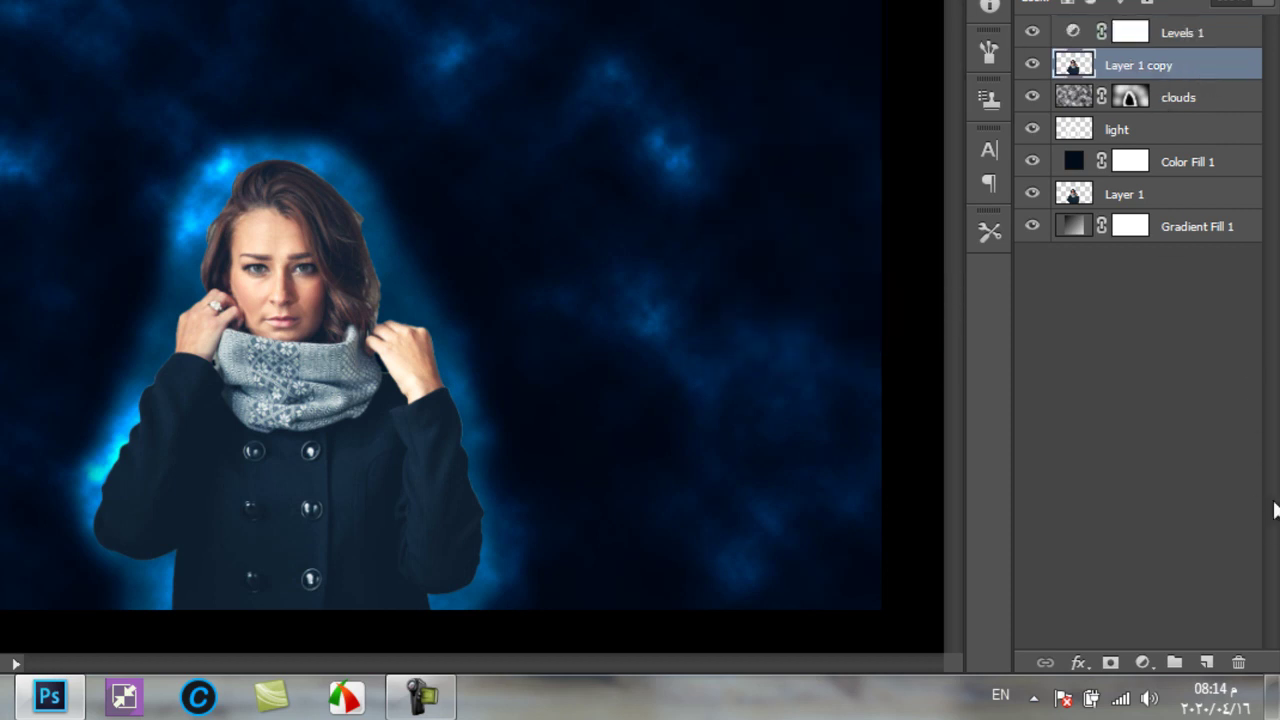
click(1143, 663)
click(1146, 668)
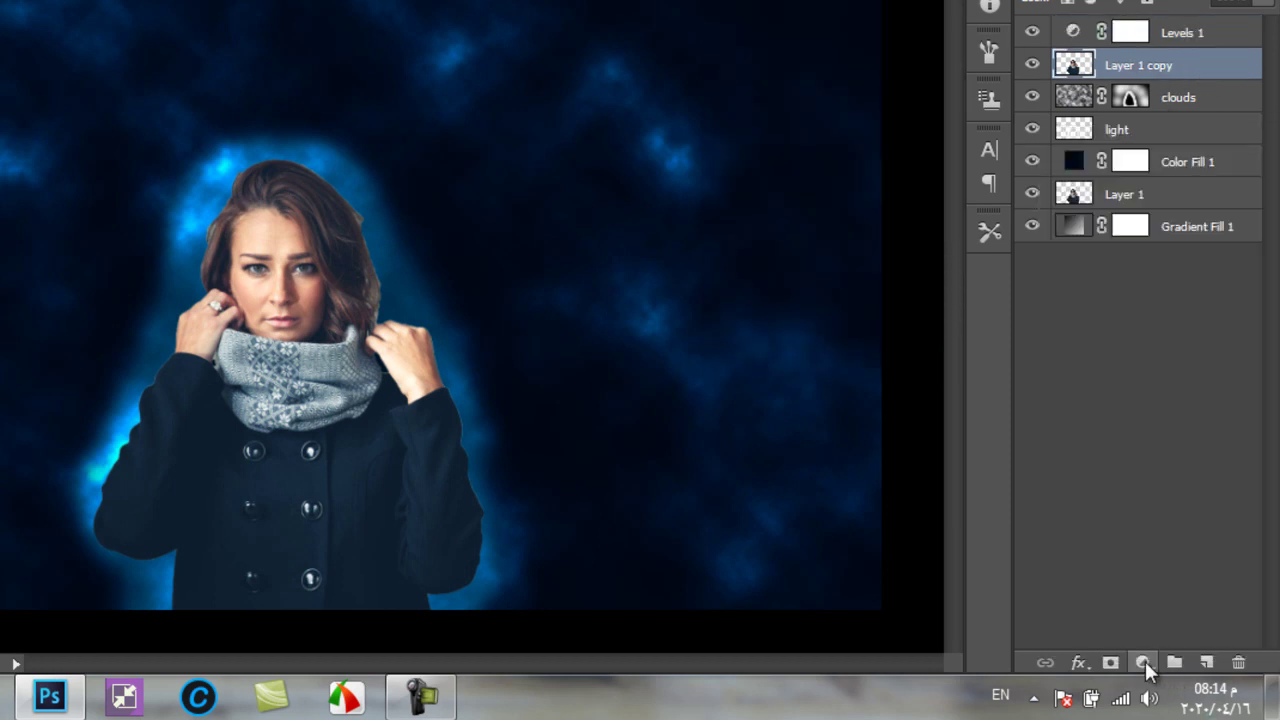
click(1206, 663)
double_click(1127, 64)
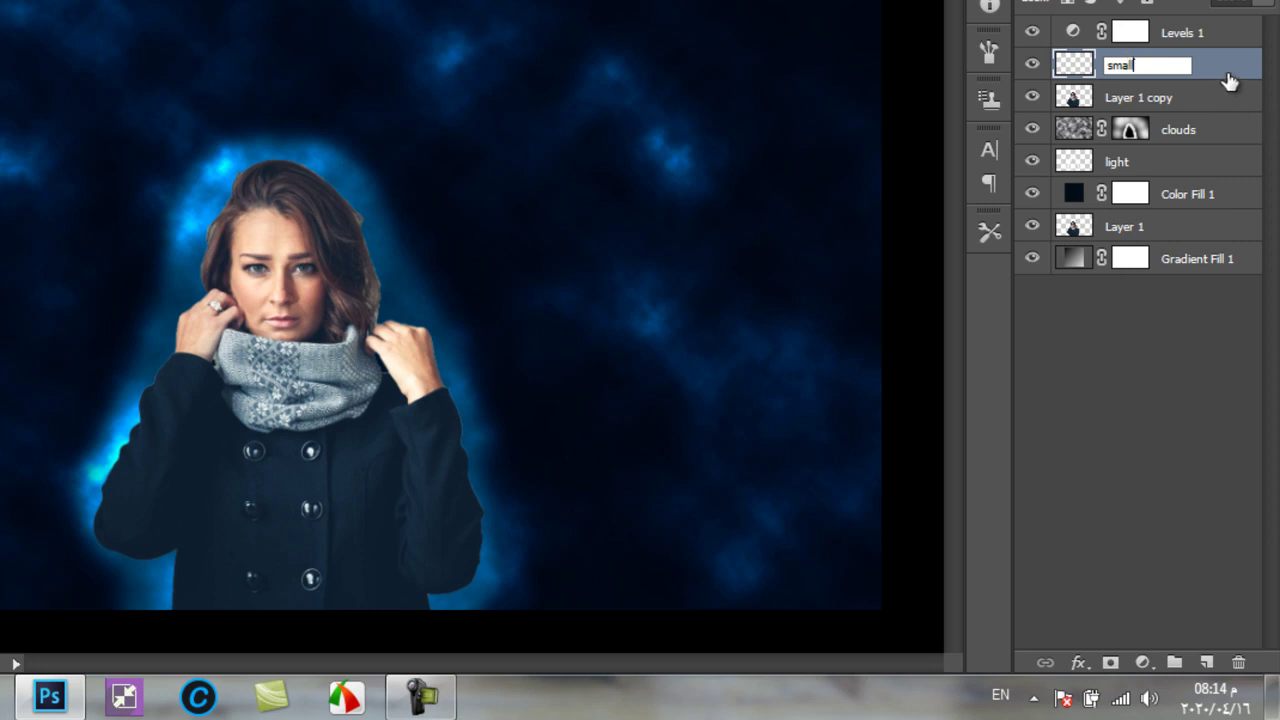
key(Return)
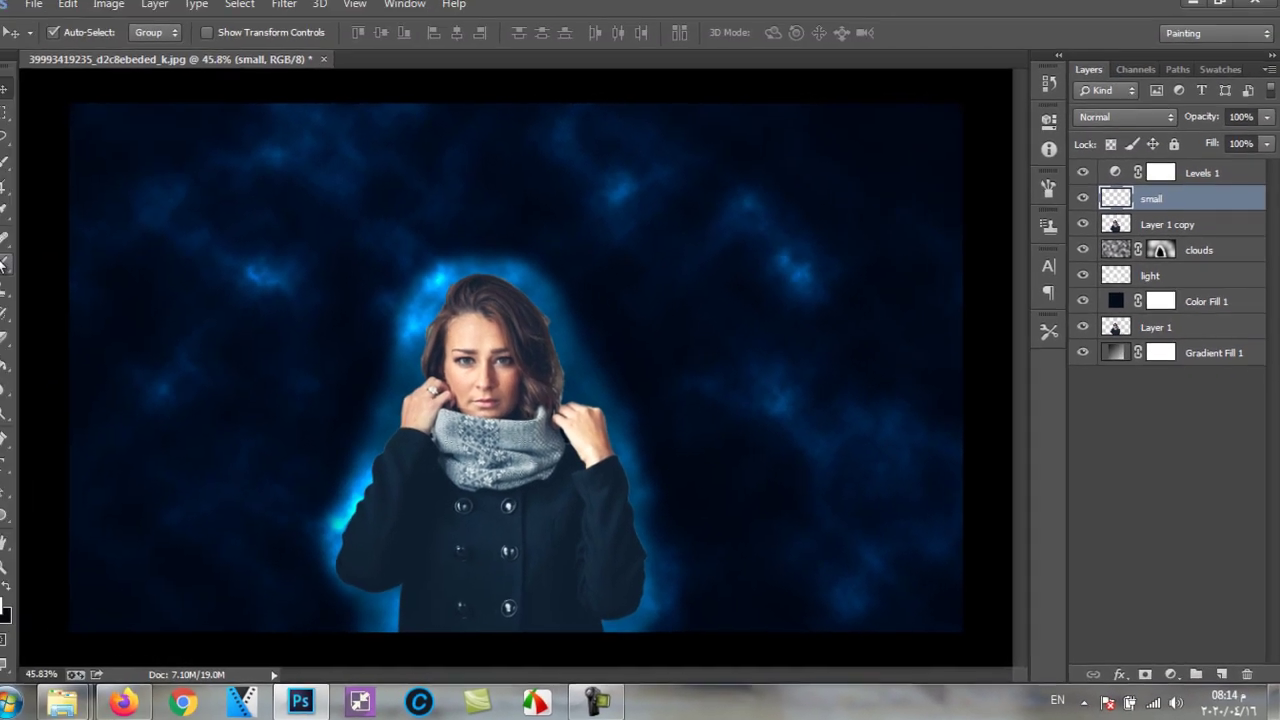
Step: Choose the 815 px glass-shard brush tip for the Brush tool
mouse_move(22, 278)
mouse_down()
mouse_move(30, 264)
mouse_move(70, 266)
mouse_up()
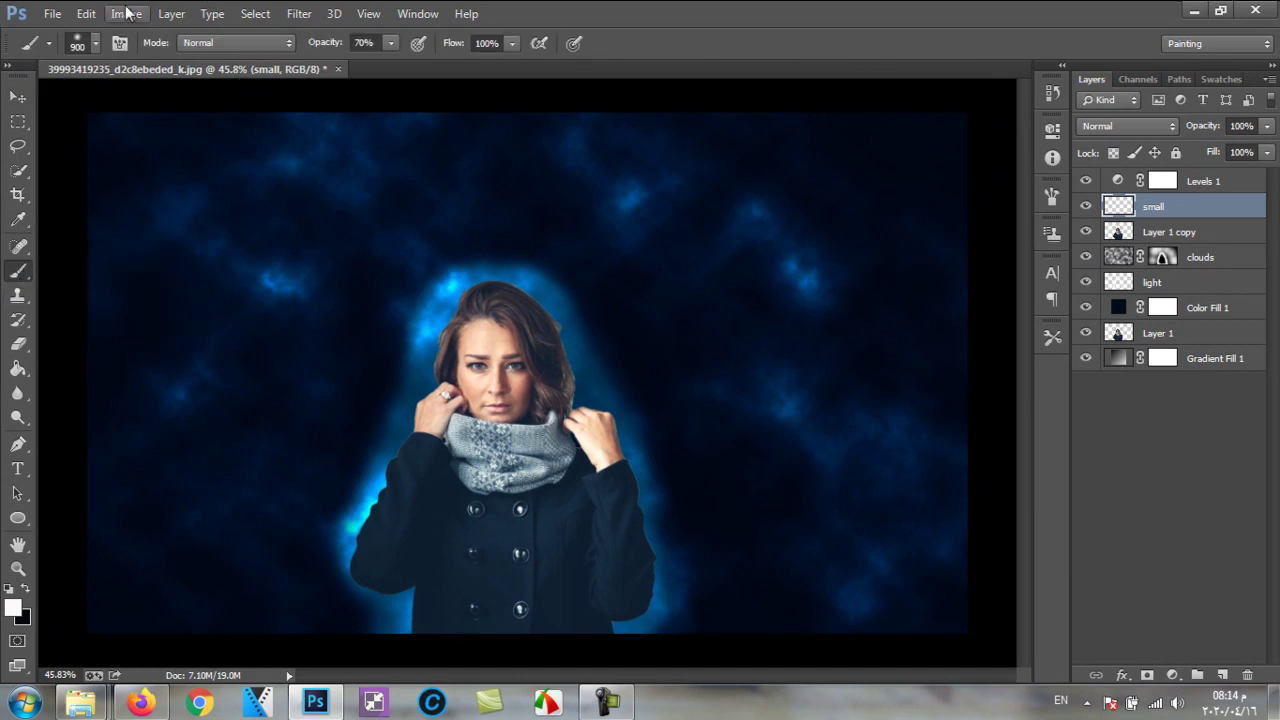
click(96, 43)
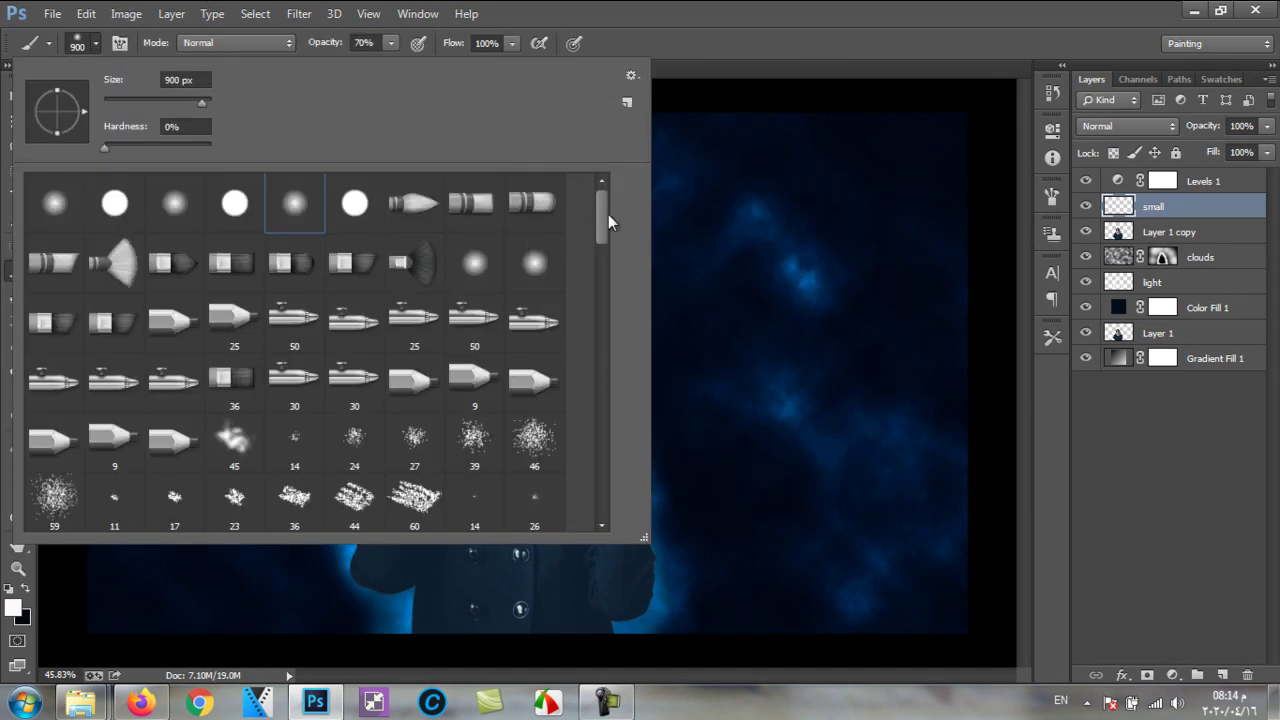
mouse_move(608, 214)
mouse_down()
mouse_move(597, 484)
mouse_move(595, 428)
mouse_up()
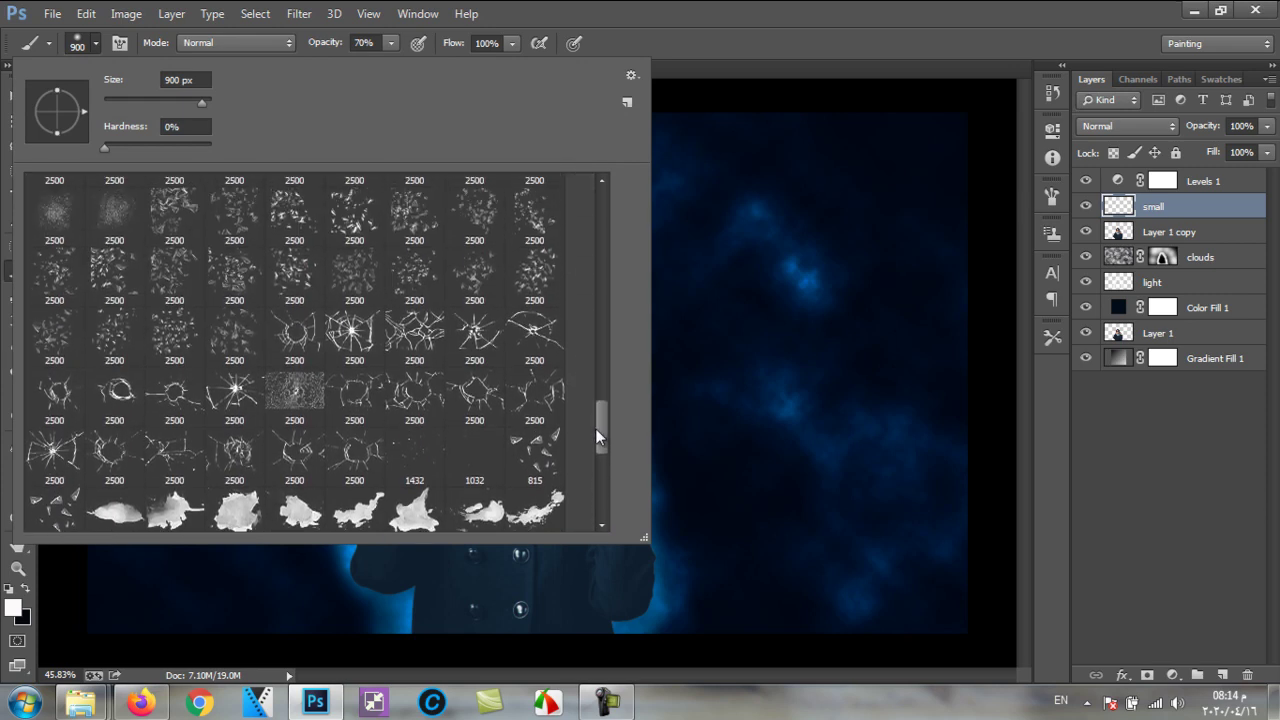
click(550, 455)
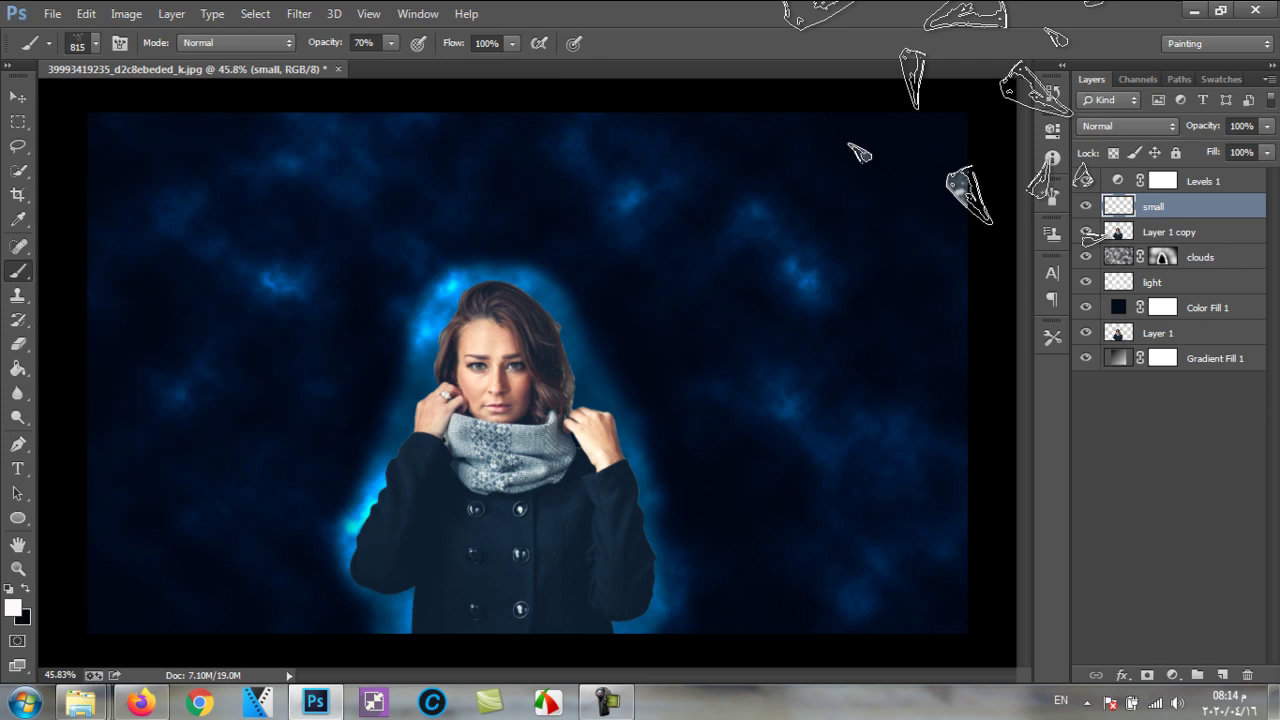
click(975, 190)
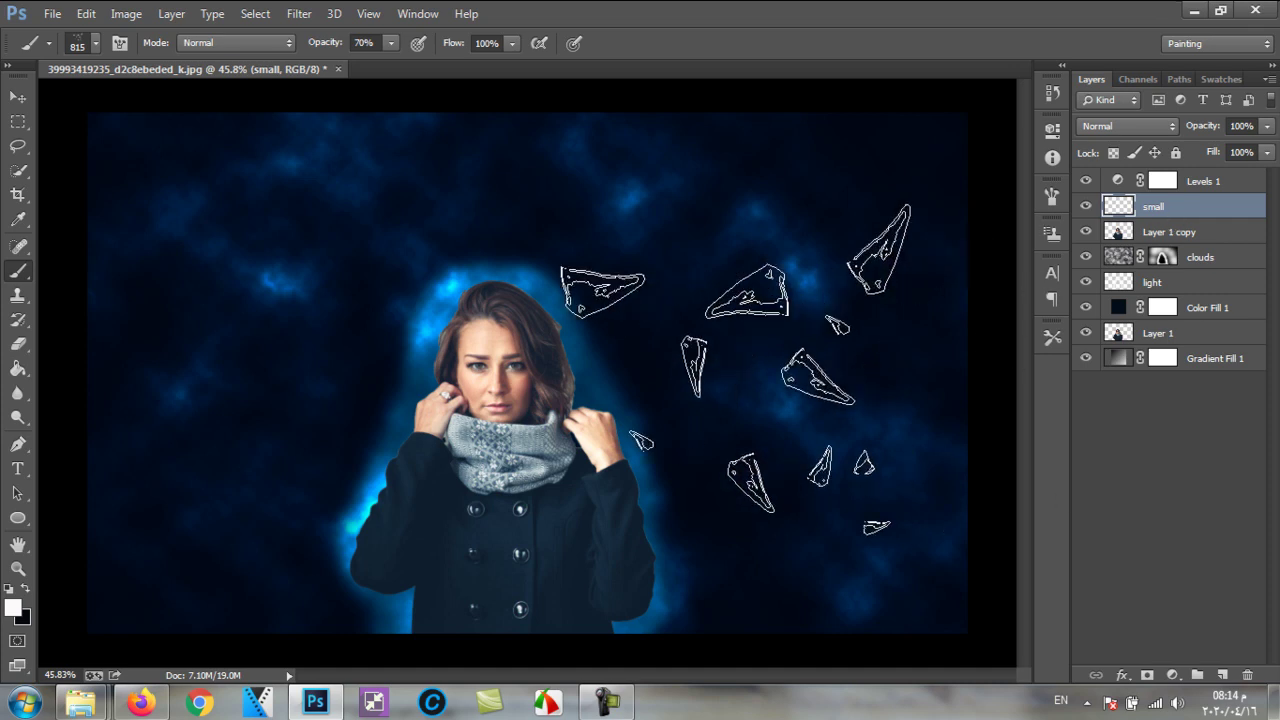
Step: Stamp white glass shards all around the woman's outline on the small layer with the shard brush reduced to 175 px
key(bracketleft)
key(bracketleft)
key(bracketleft)
key(bracketleft)
key(bracketleft)
key(bracketleft)
key(bracketleft)
key(bracketleft)
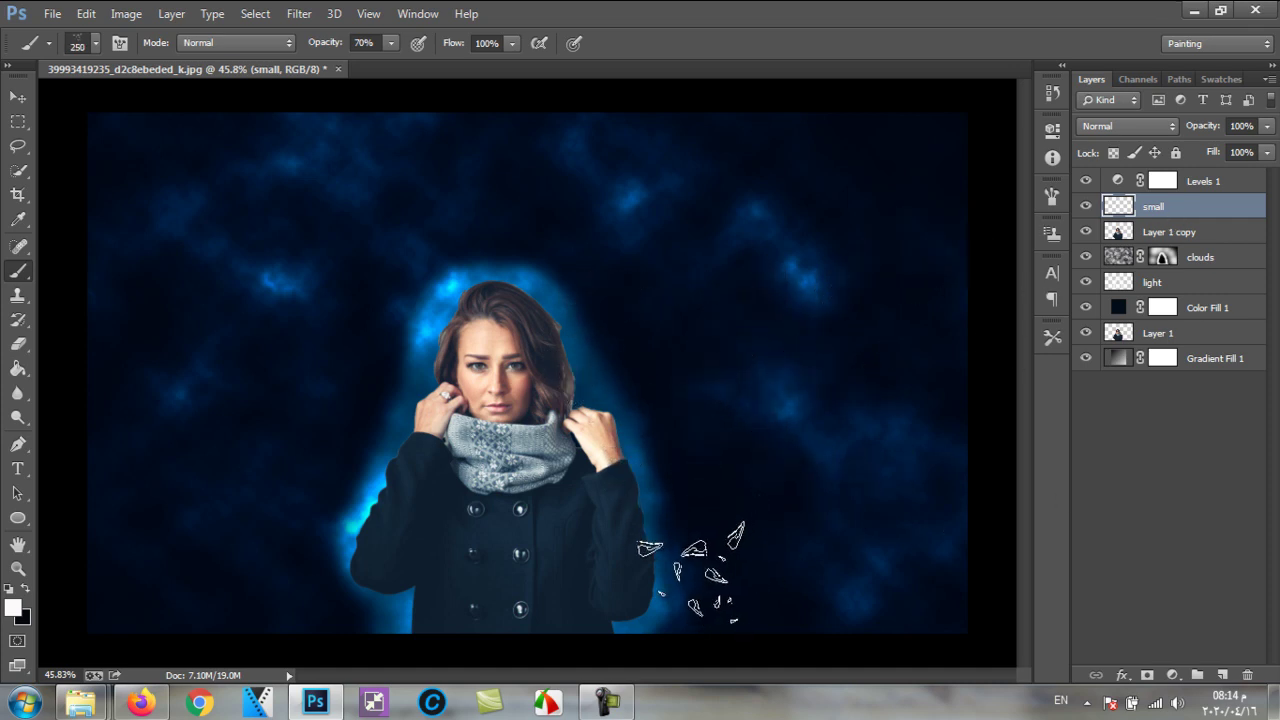
key(bracketleft)
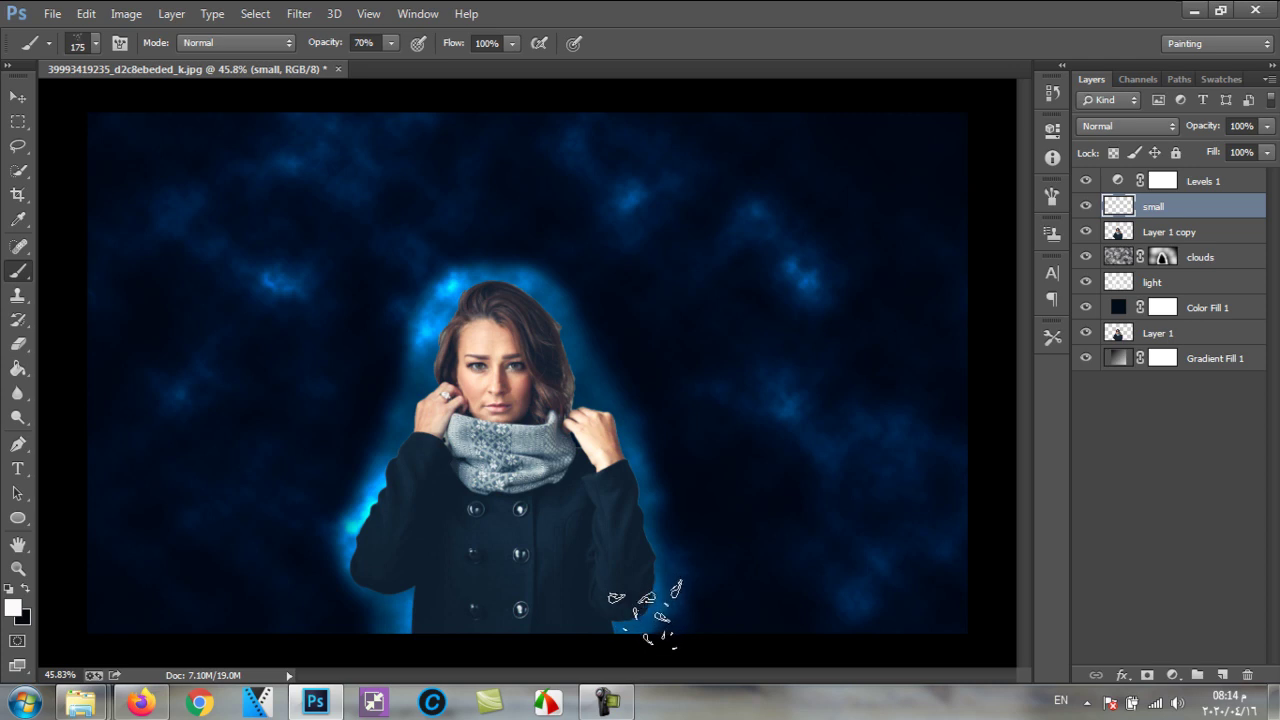
click(645, 612)
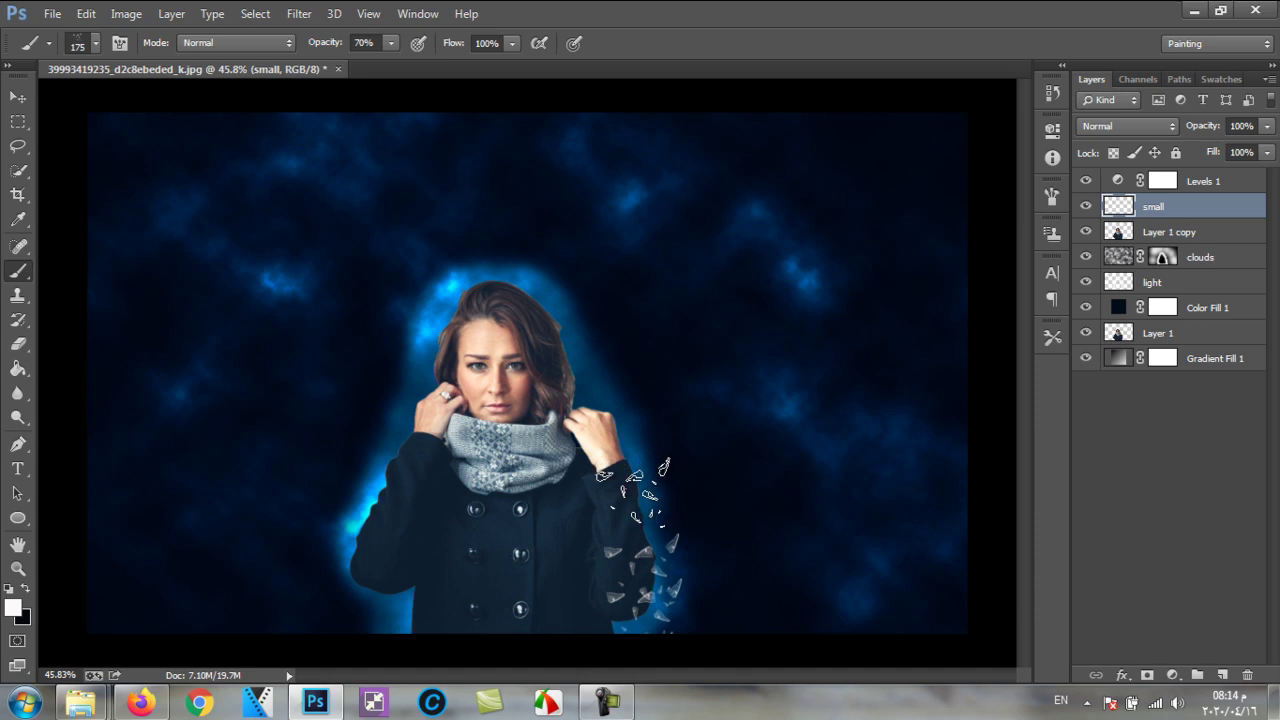
click(635, 480)
mouse_move(625, 418)
mouse_down()
mouse_move(589, 317)
mouse_move(542, 277)
mouse_move(427, 275)
mouse_move(474, 265)
mouse_move(407, 325)
mouse_move(412, 392)
mouse_move(390, 392)
mouse_move(360, 478)
mouse_move(384, 440)
mouse_move(384, 565)
mouse_move(362, 522)
mouse_up()
mouse_move(375, 598)
mouse_down()
mouse_move(398, 614)
mouse_move(386, 533)
mouse_move(417, 497)
mouse_move(395, 350)
mouse_up()
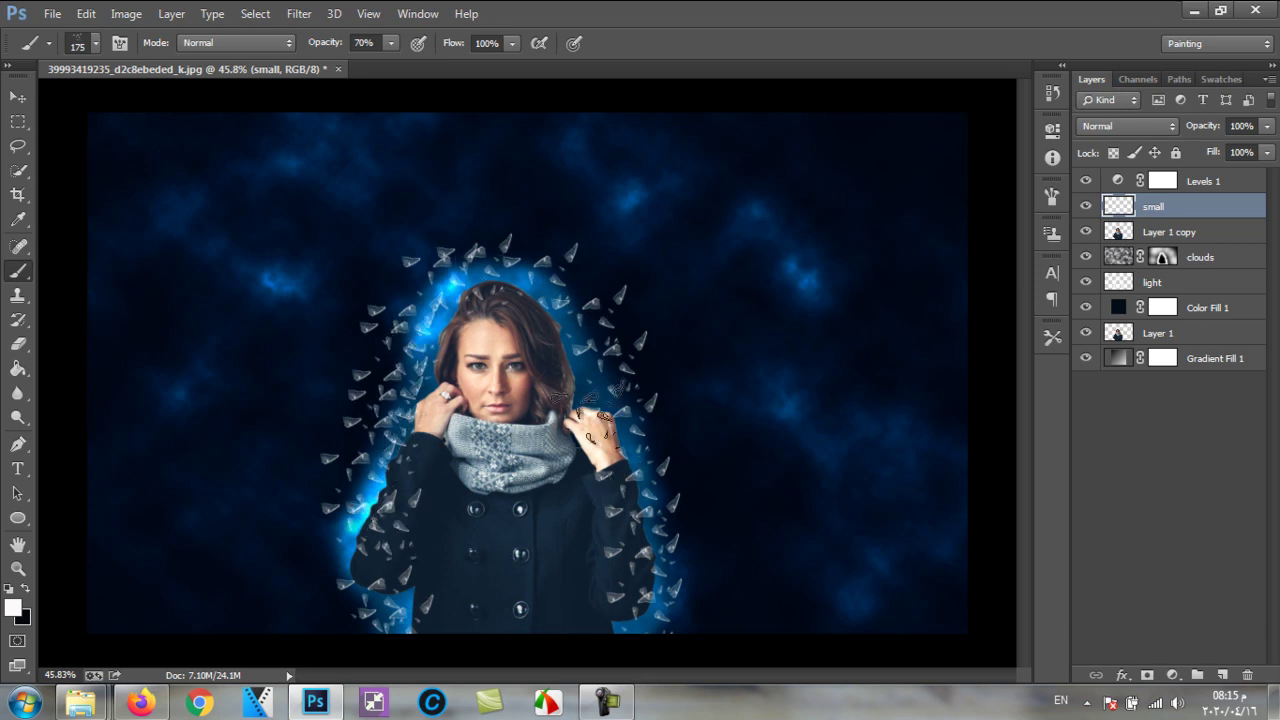
drag(462, 242, 498, 234)
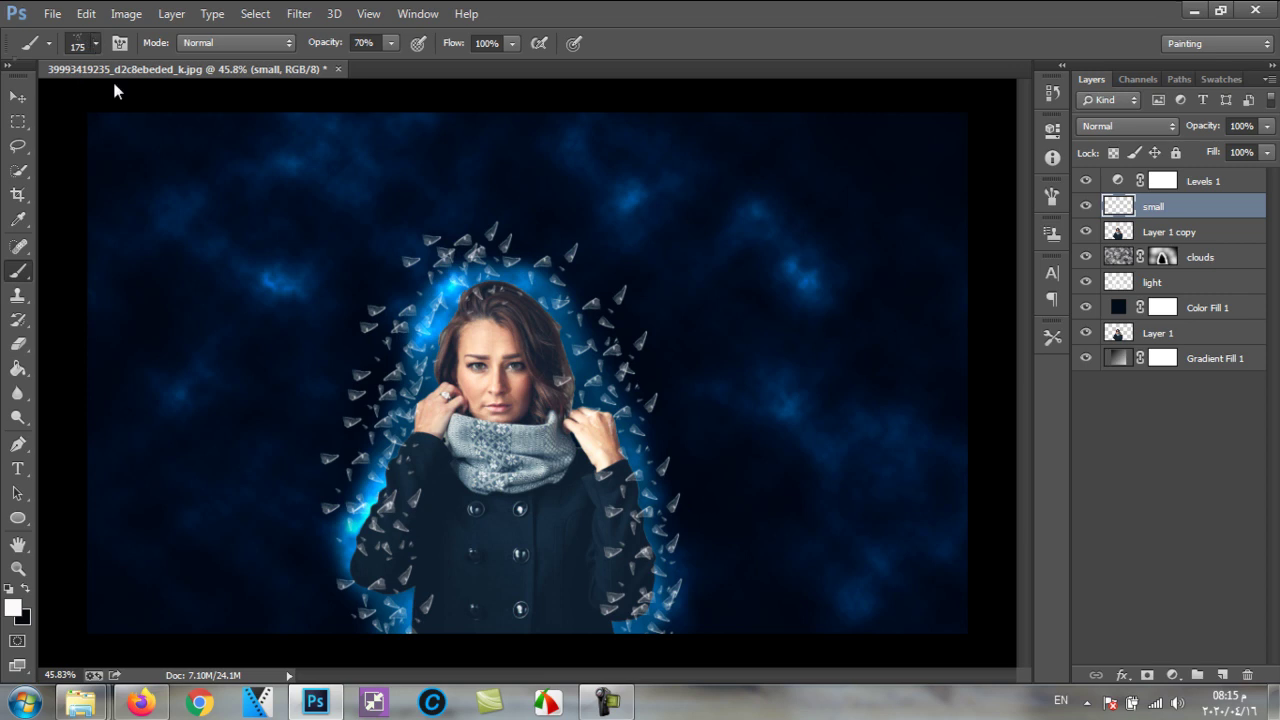
Step: Paint white glass cracks along both sides of the woman with a 2500 px cracked-glass brush tip resized to 332 px and turned vertical
click(95, 43)
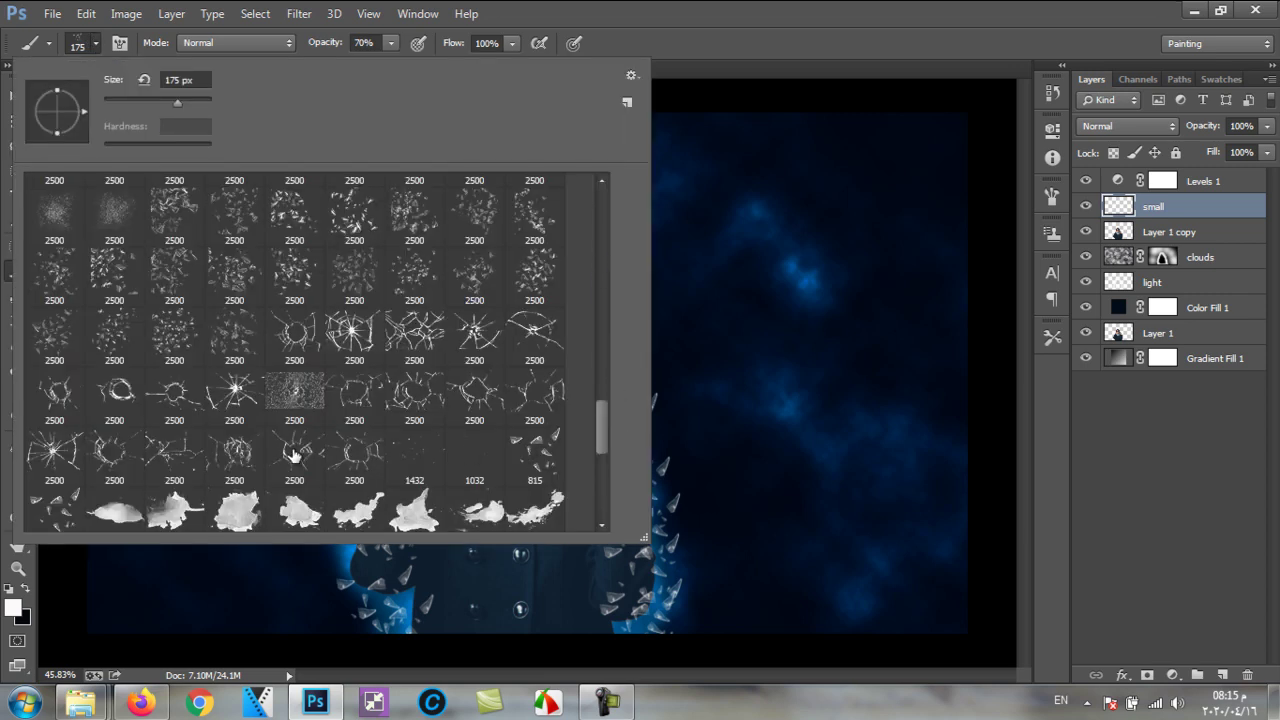
click(178, 460)
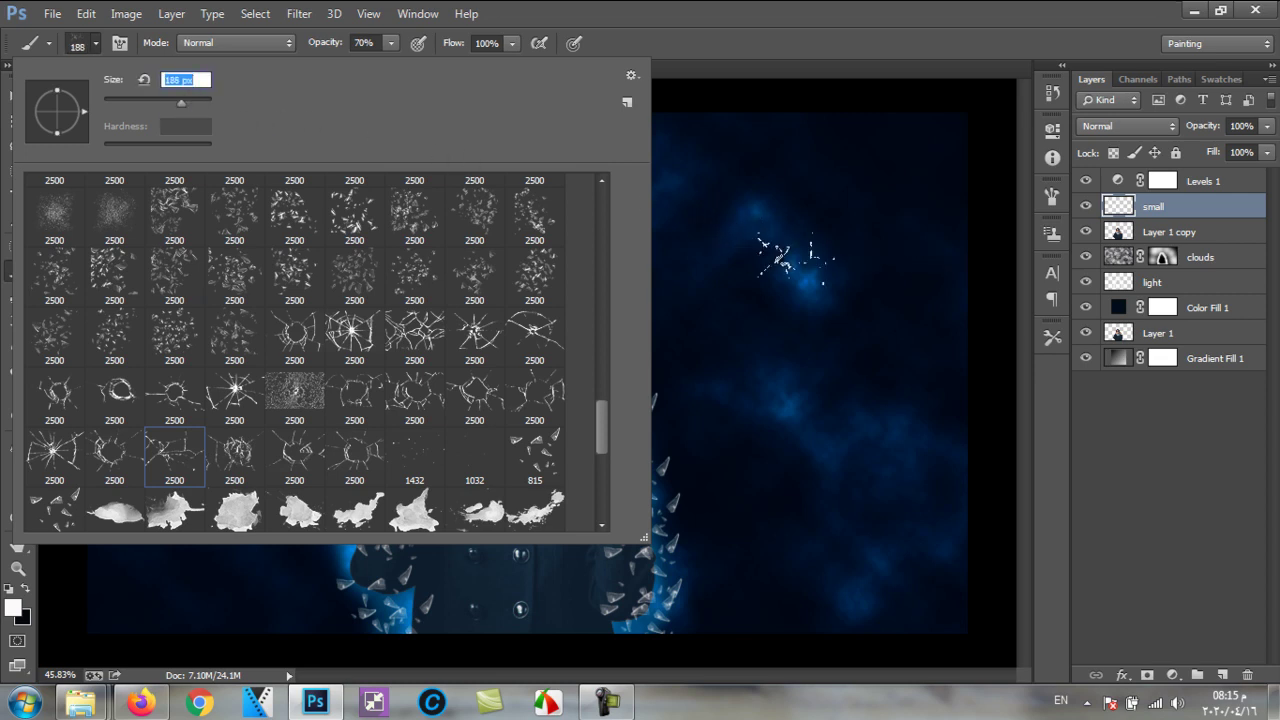
click(193, 103)
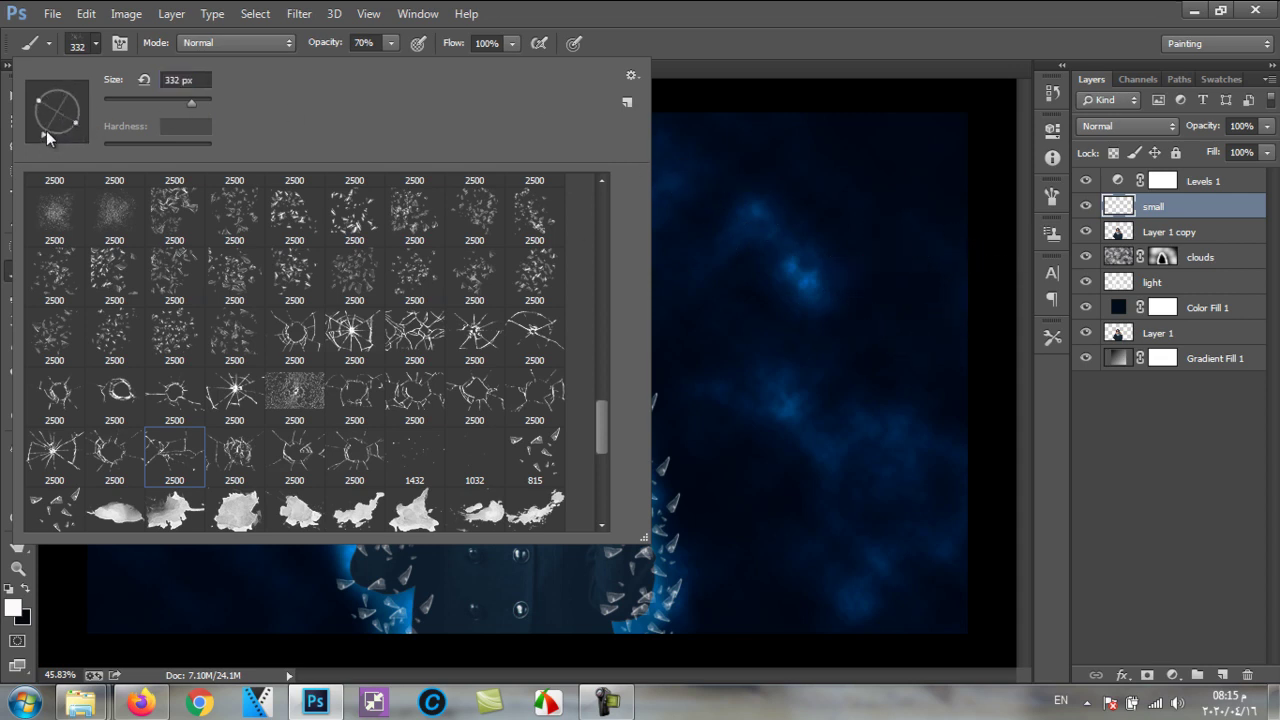
drag(46, 130, 58, 140)
click(940, 90)
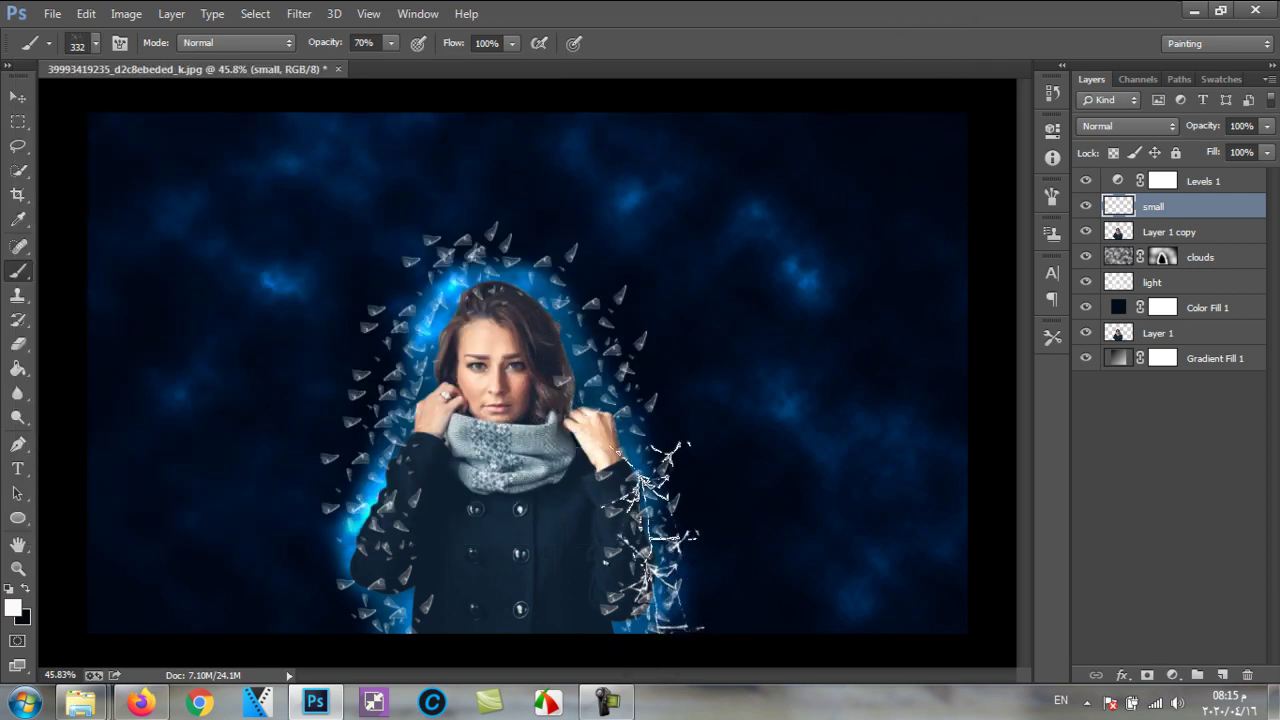
drag(650, 535, 605, 320)
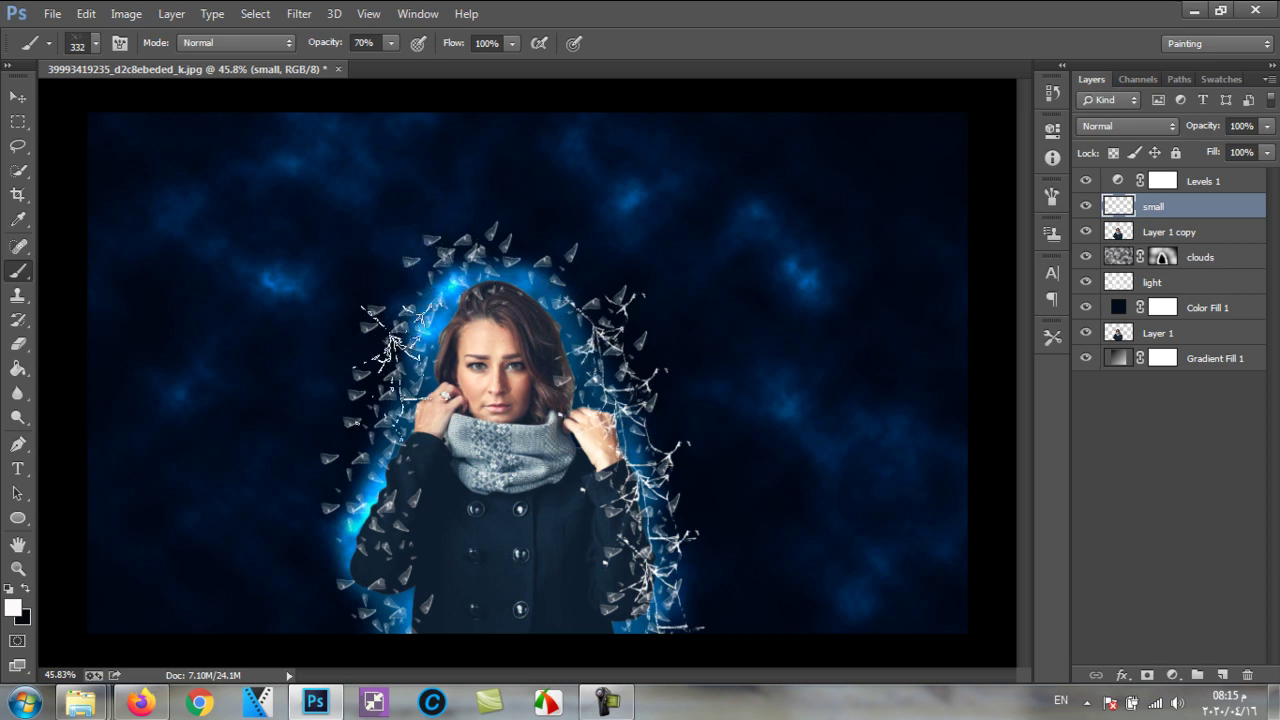
mouse_move(392, 345)
mouse_down()
mouse_move(403, 490)
mouse_move(398, 500)
mouse_move(403, 475)
mouse_move(372, 590)
mouse_up()
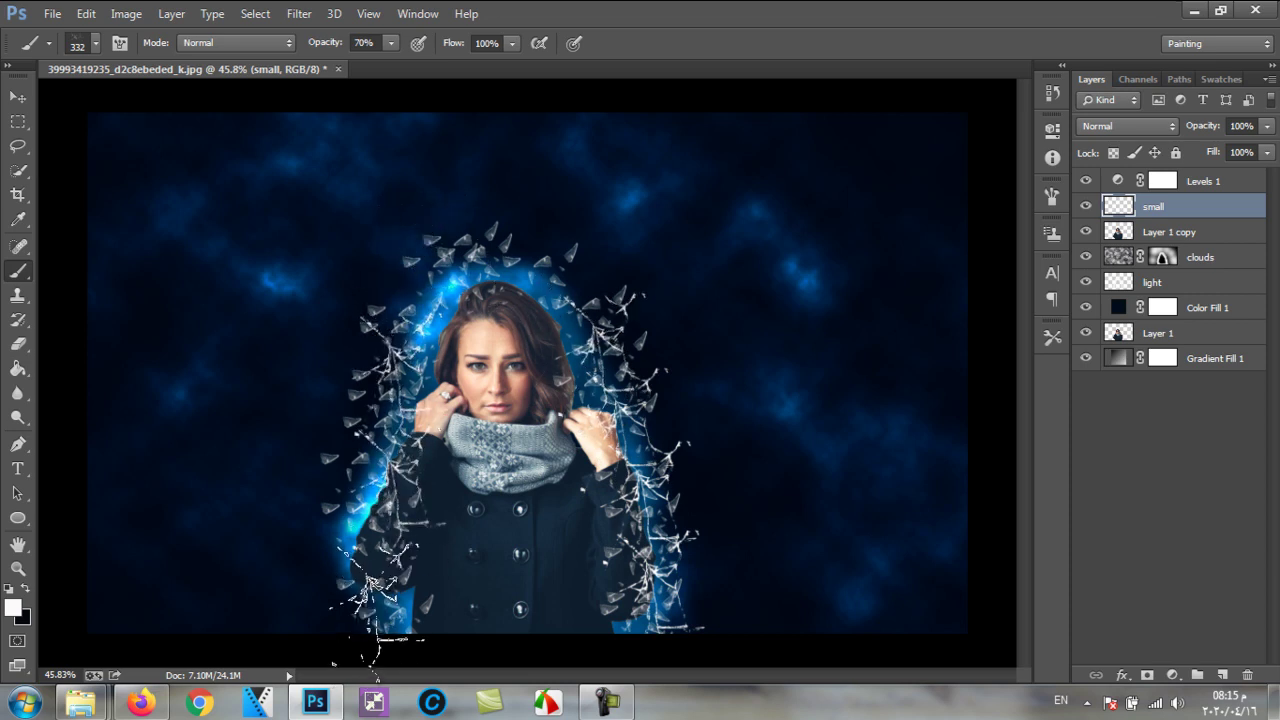
Step: Finish the cracks beside the woman's head and stamp shards around her with the 815 px shard tip reduced to 244 px
drag(415, 330, 412, 290)
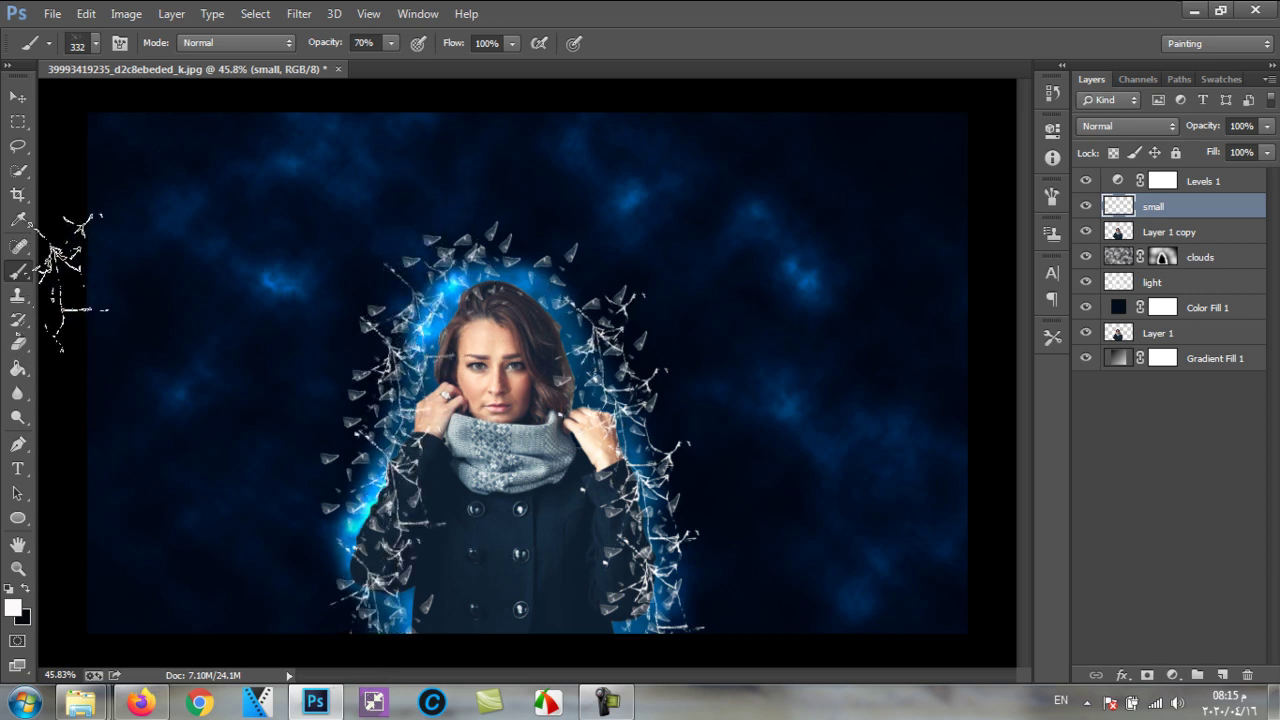
click(99, 44)
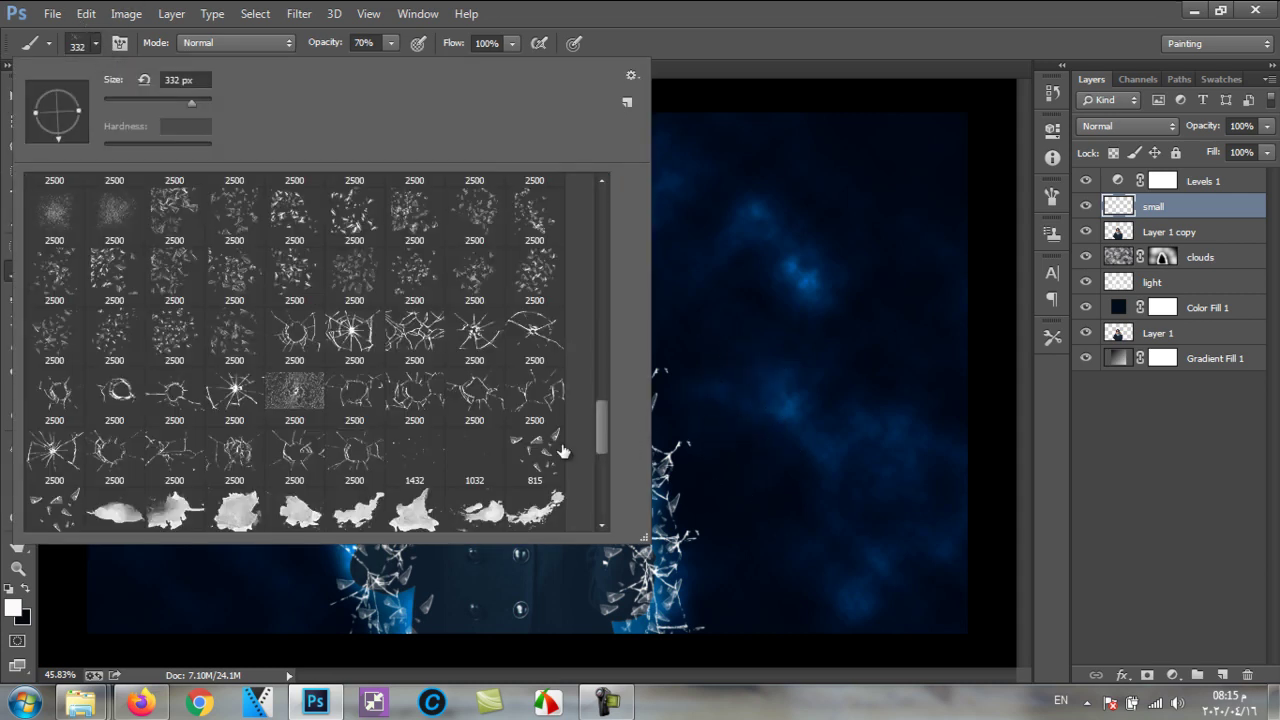
click(562, 452)
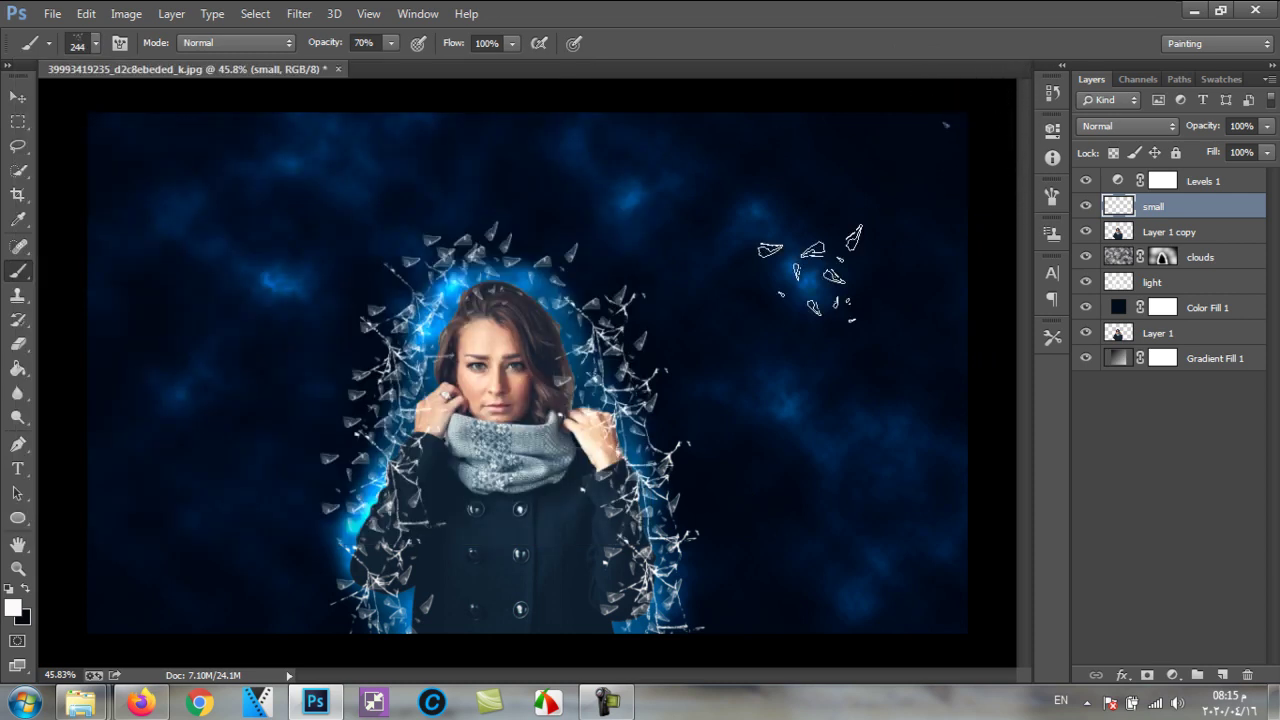
click(970, 112)
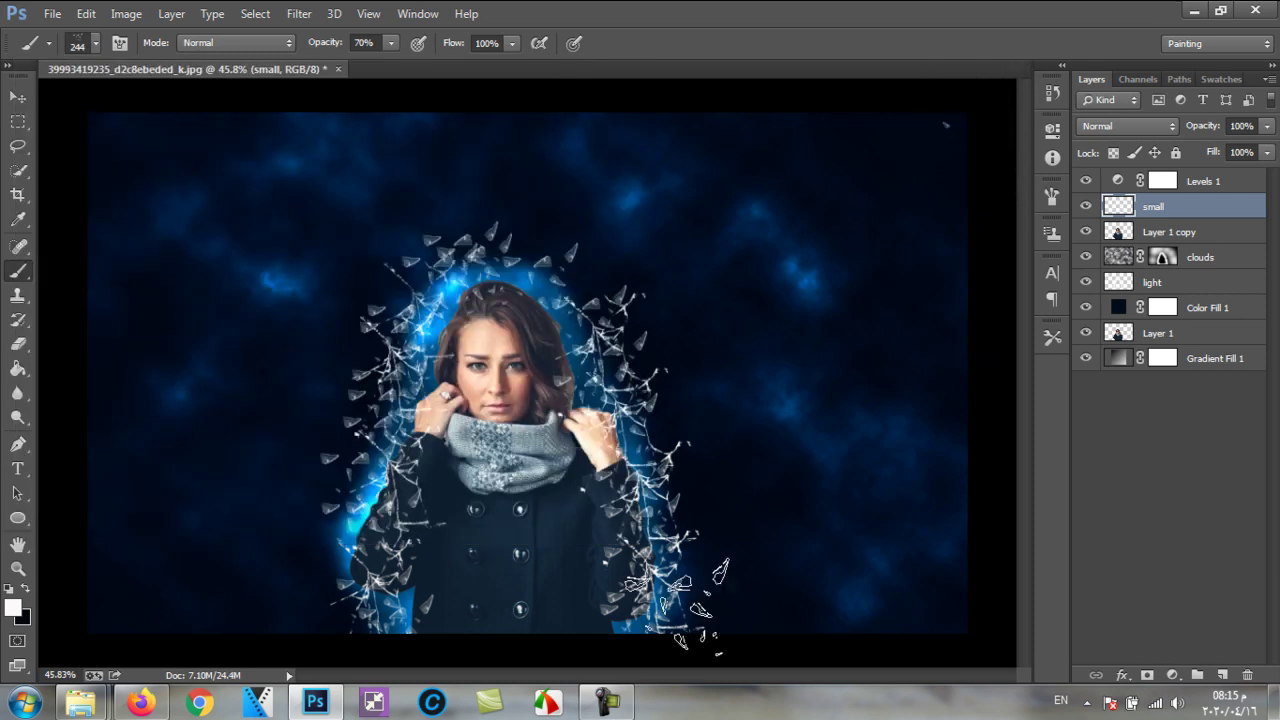
click(670, 592)
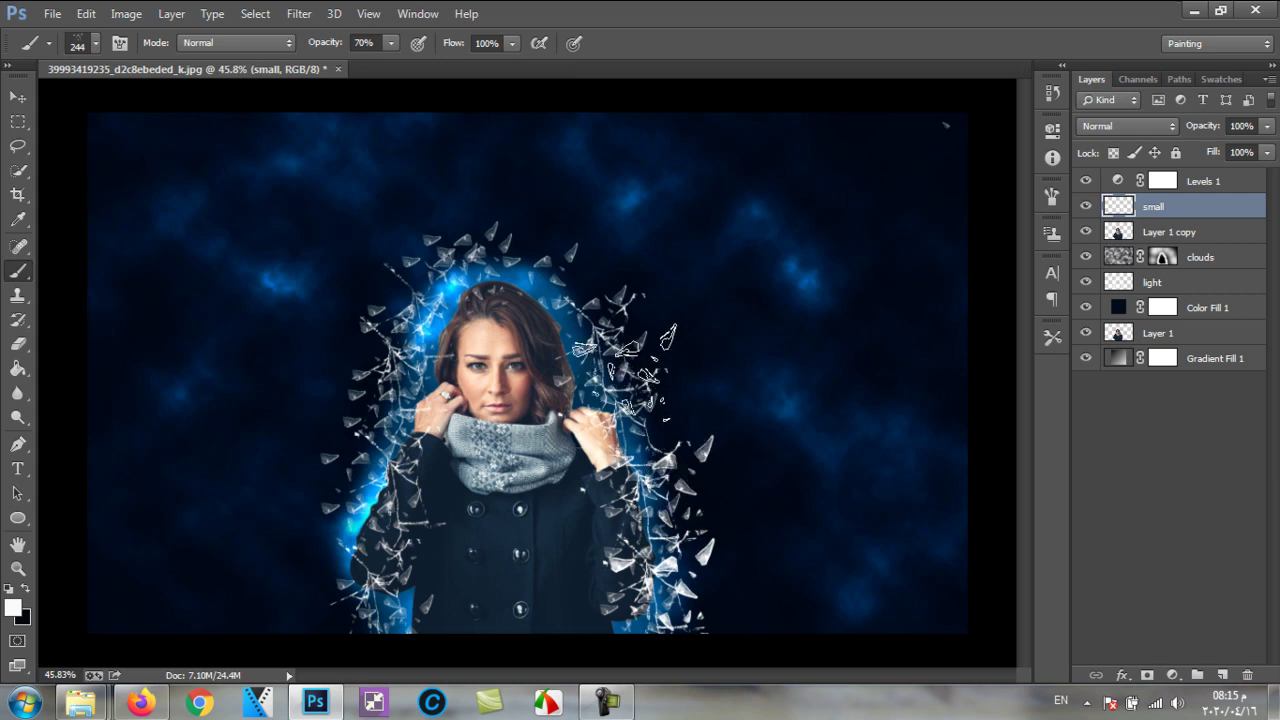
click(630, 372)
click(425, 280)
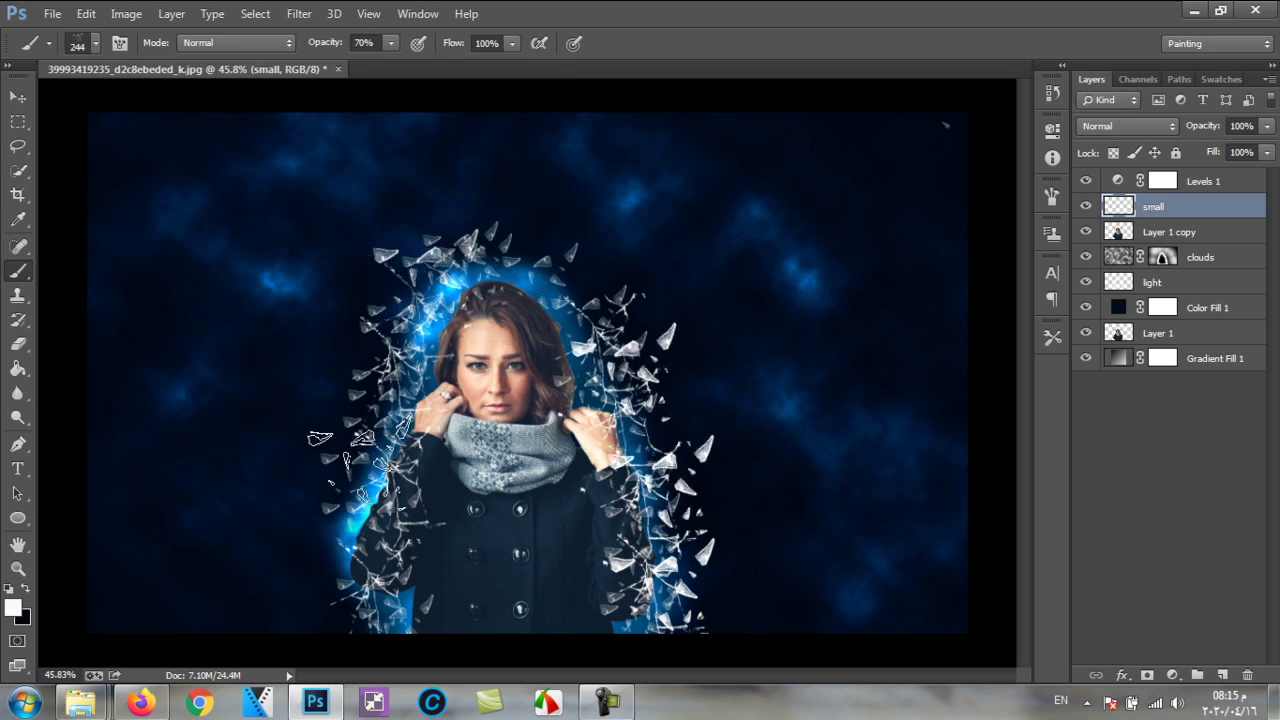
click(358, 461)
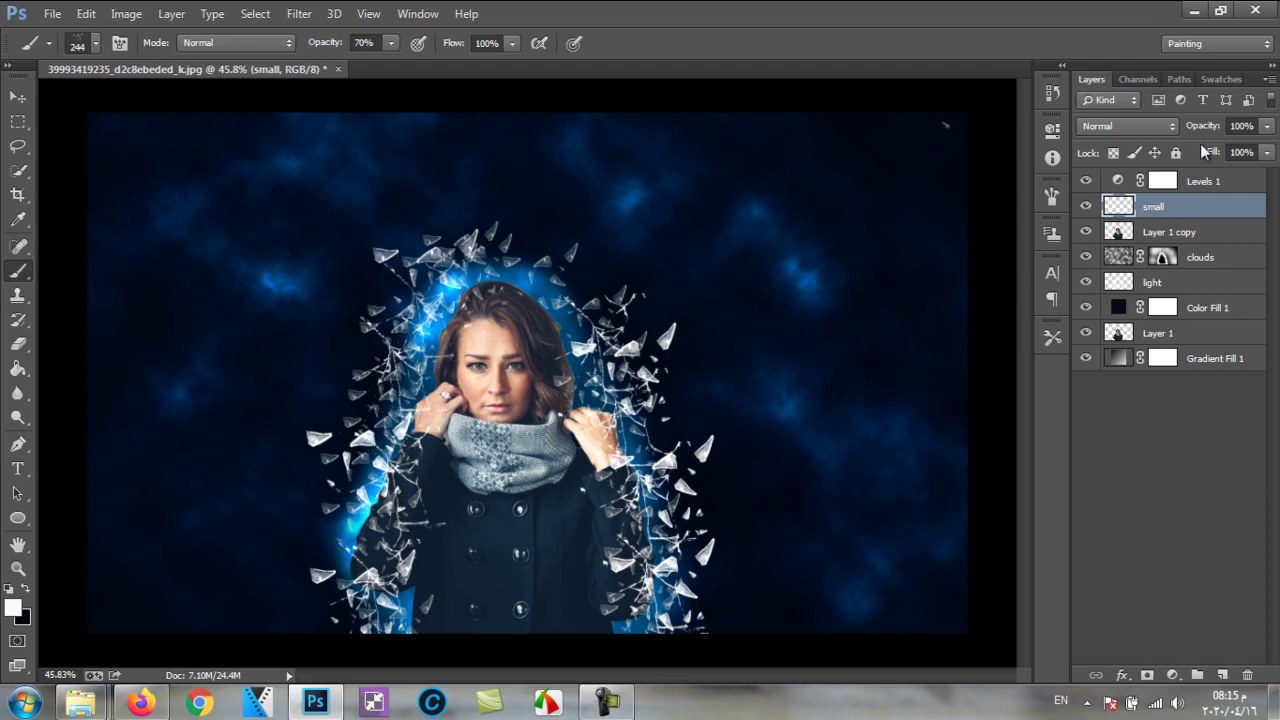
Step: Create a new layer directly above the small layer, name it med, and make it active
click(1225, 676)
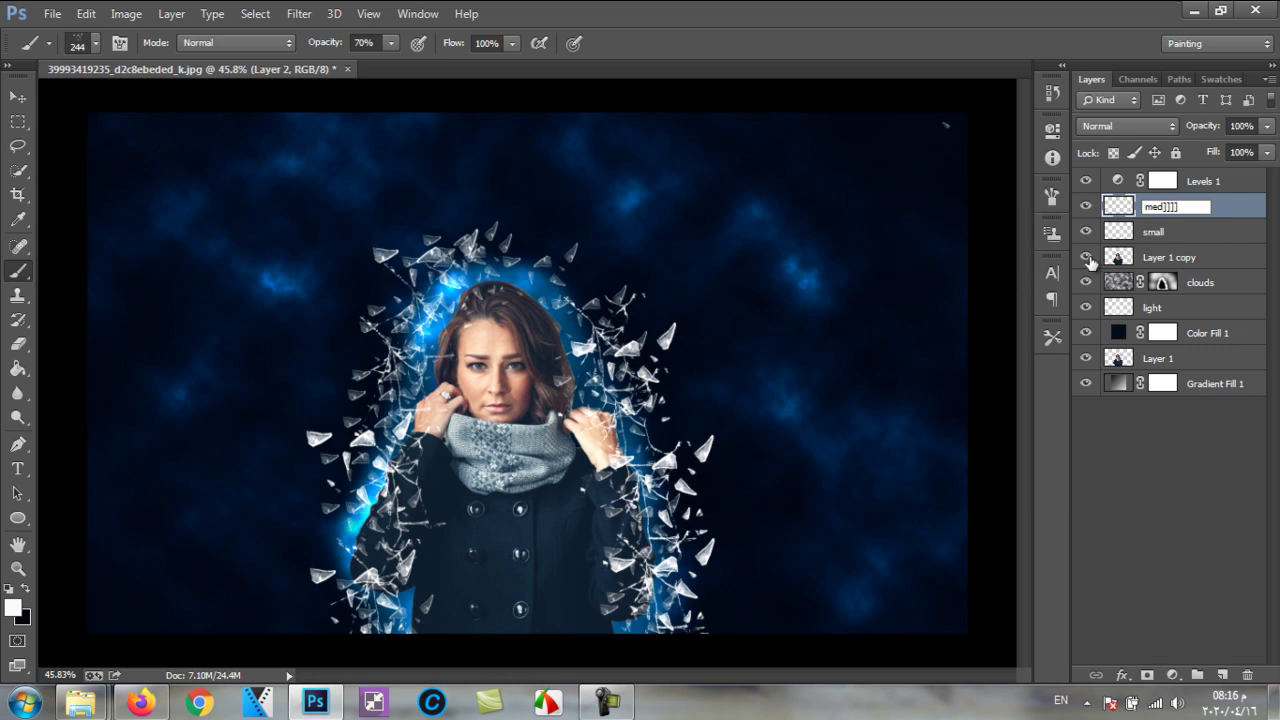
click(1221, 518)
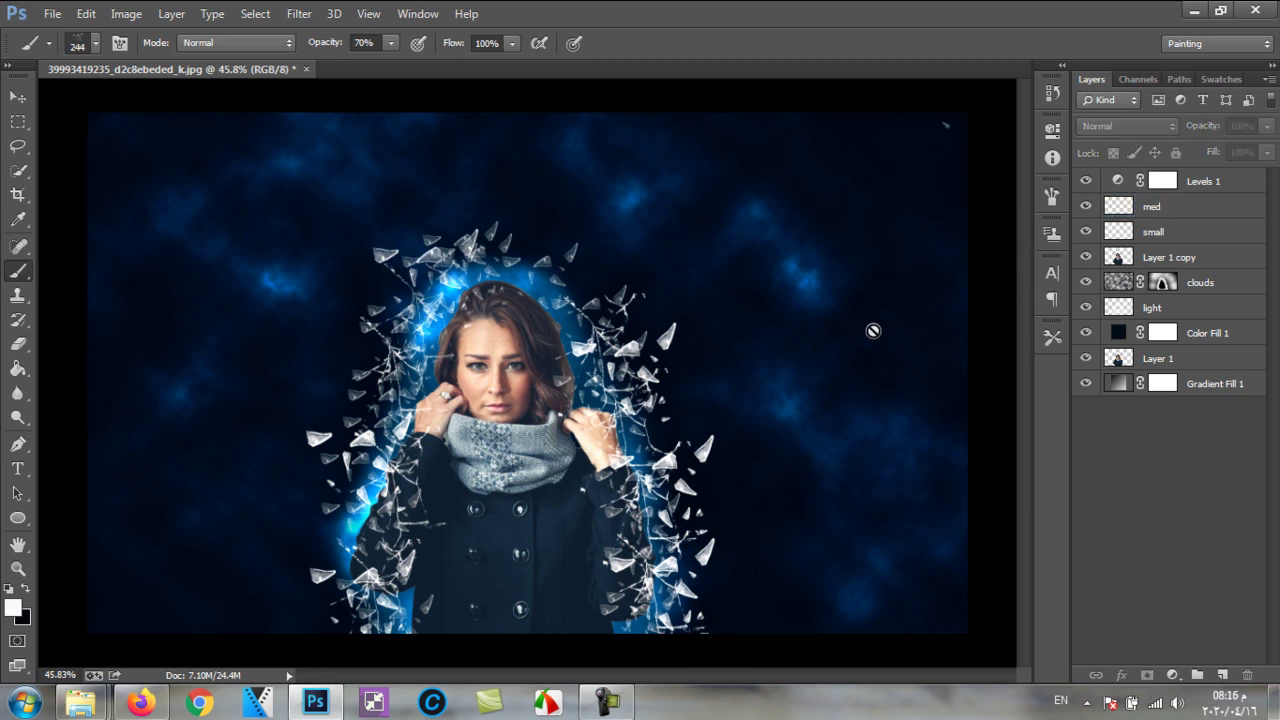
click(878, 331)
click(610, 281)
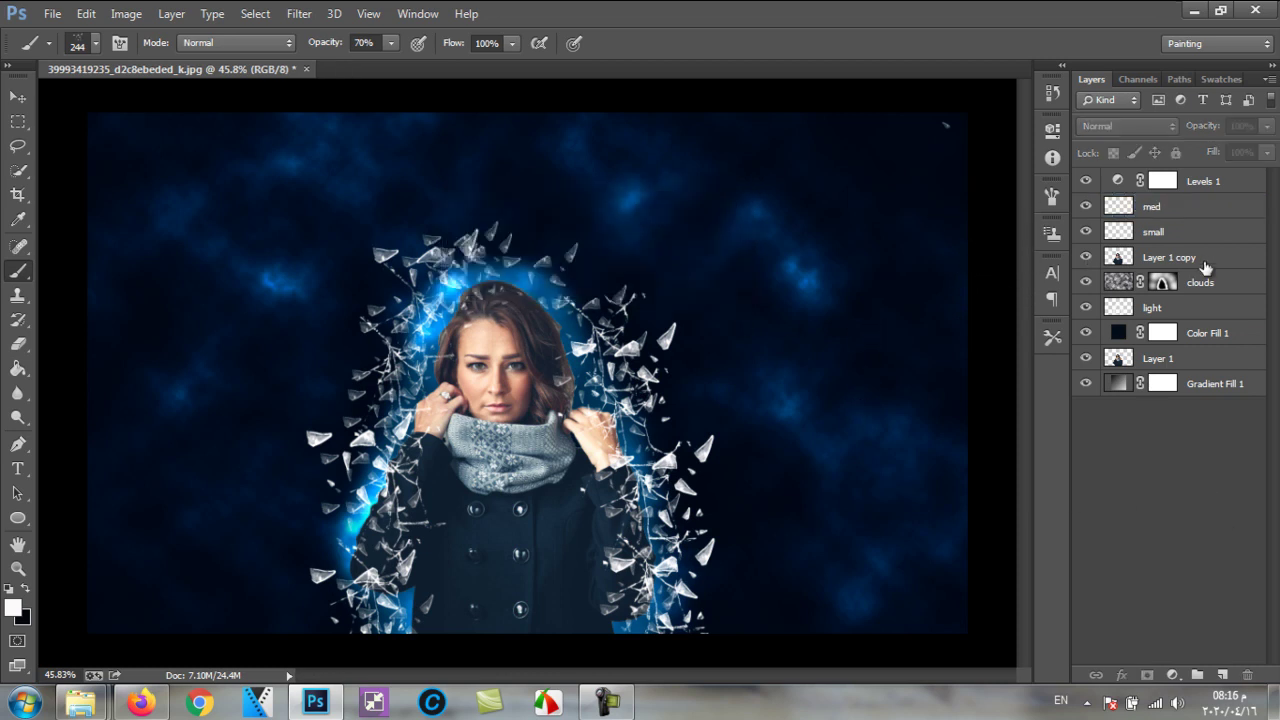
click(1176, 212)
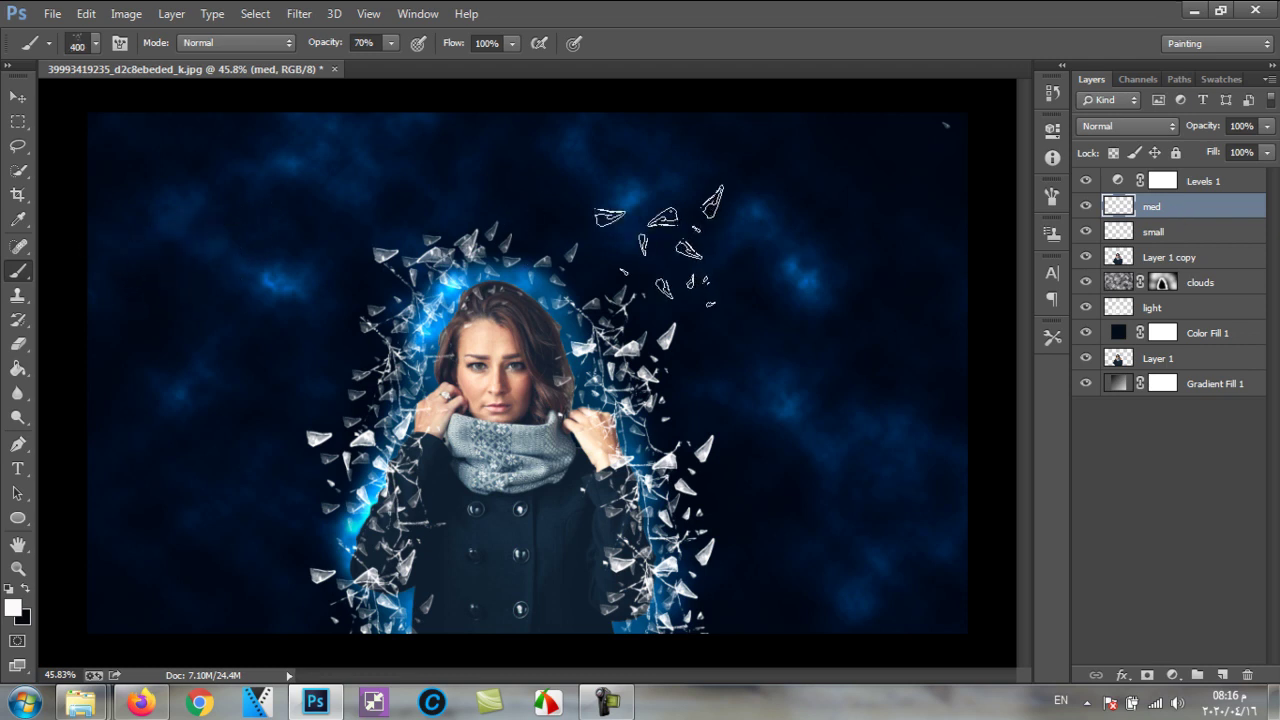
Step: Stamp medium glass shards above and to the right of the woman on the med layer with the shard brush enlarged to 400 px
key(bracketright)
key(bracketright)
key(bracketright)
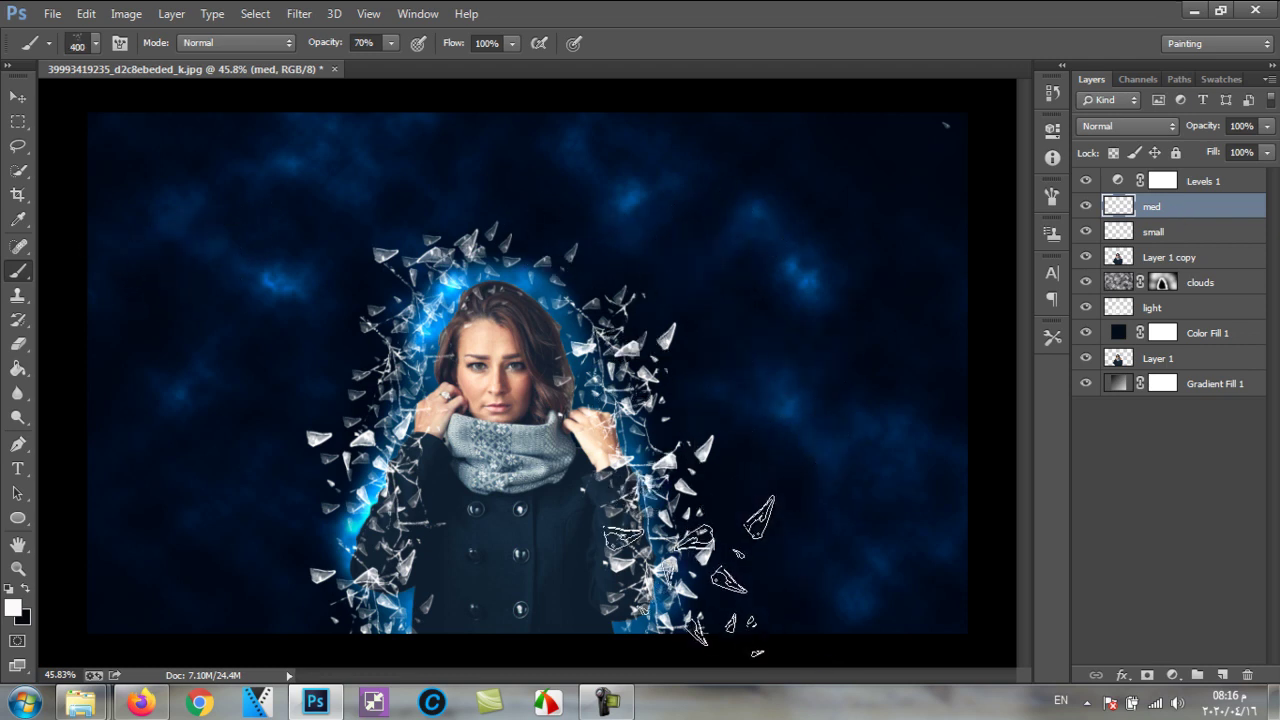
key(bracketleft)
key(bracketleft)
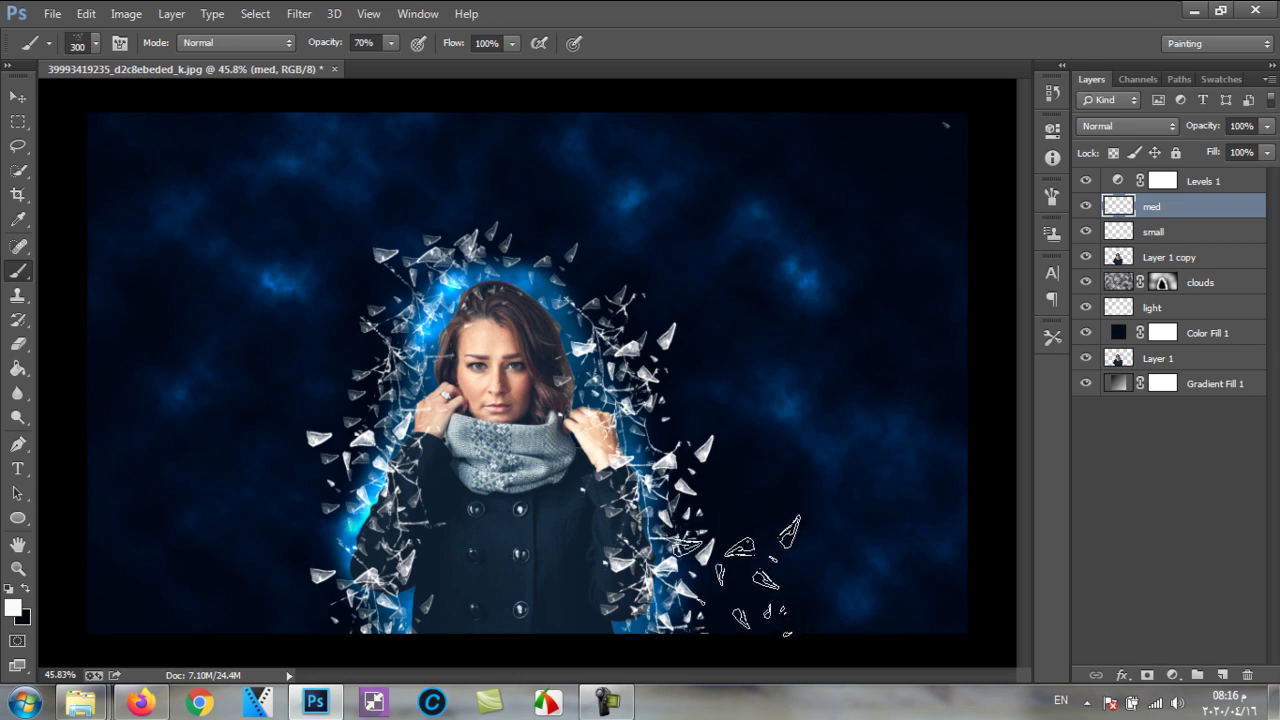
key(bracketright)
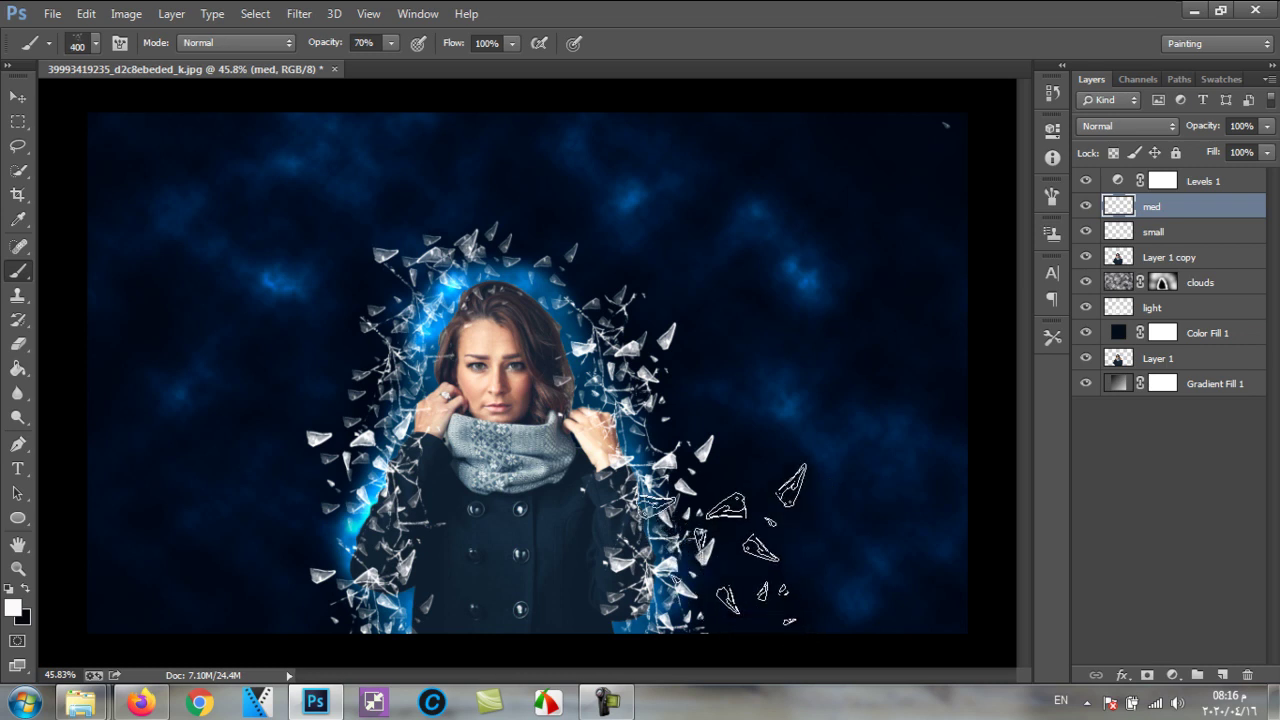
click(720, 540)
click(690, 425)
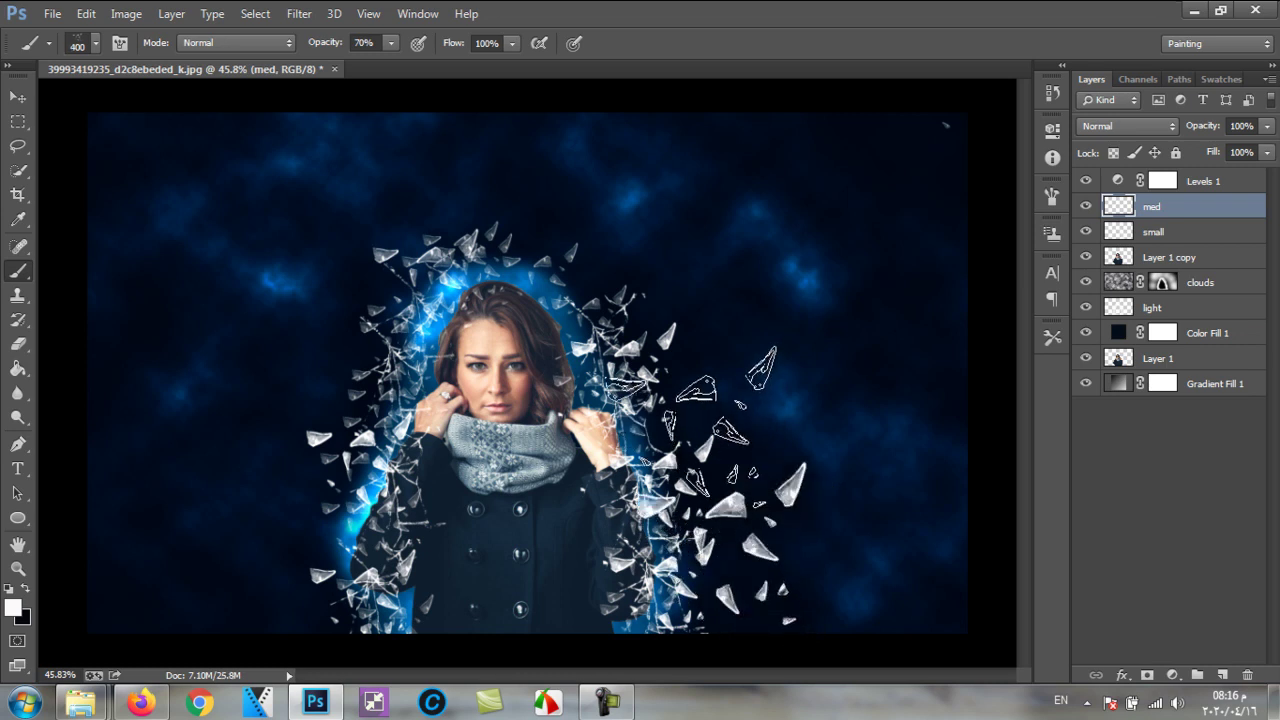
click(615, 268)
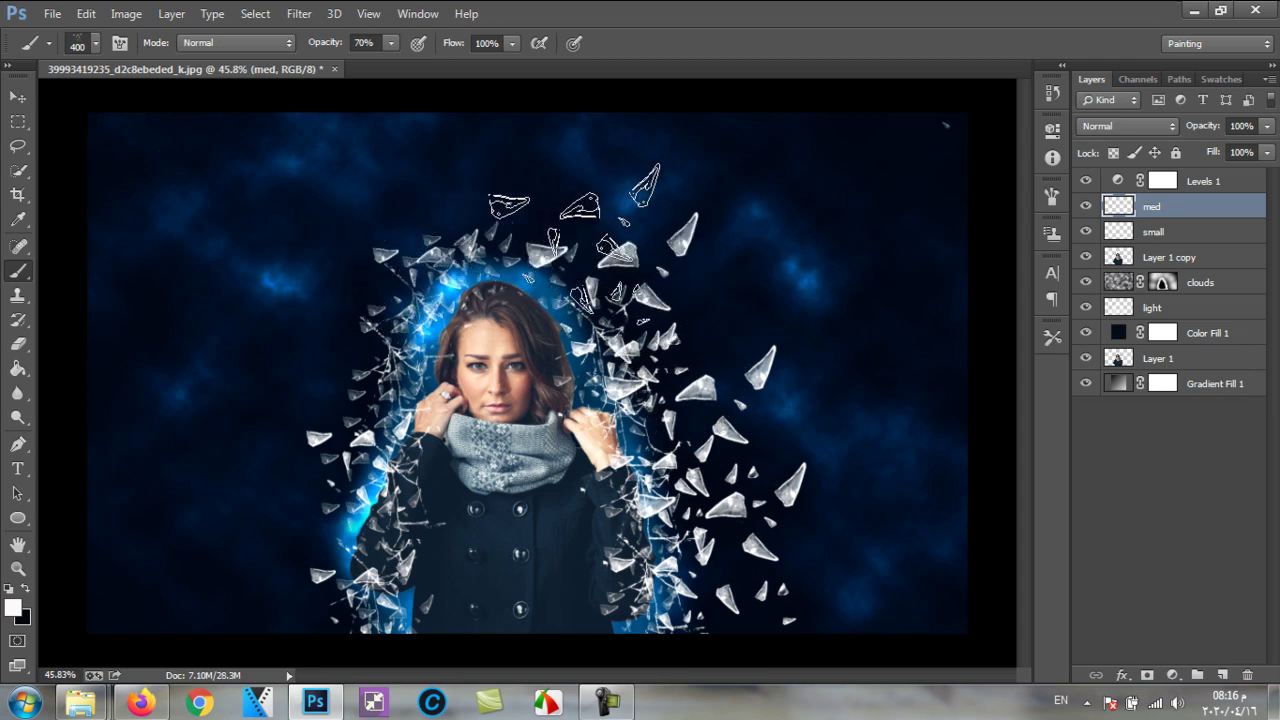
click(573, 245)
Step: Rotate the 400 px shard brush diagonally and stamp shards down the left side of the woman on the med layer
right_click(375, 245)
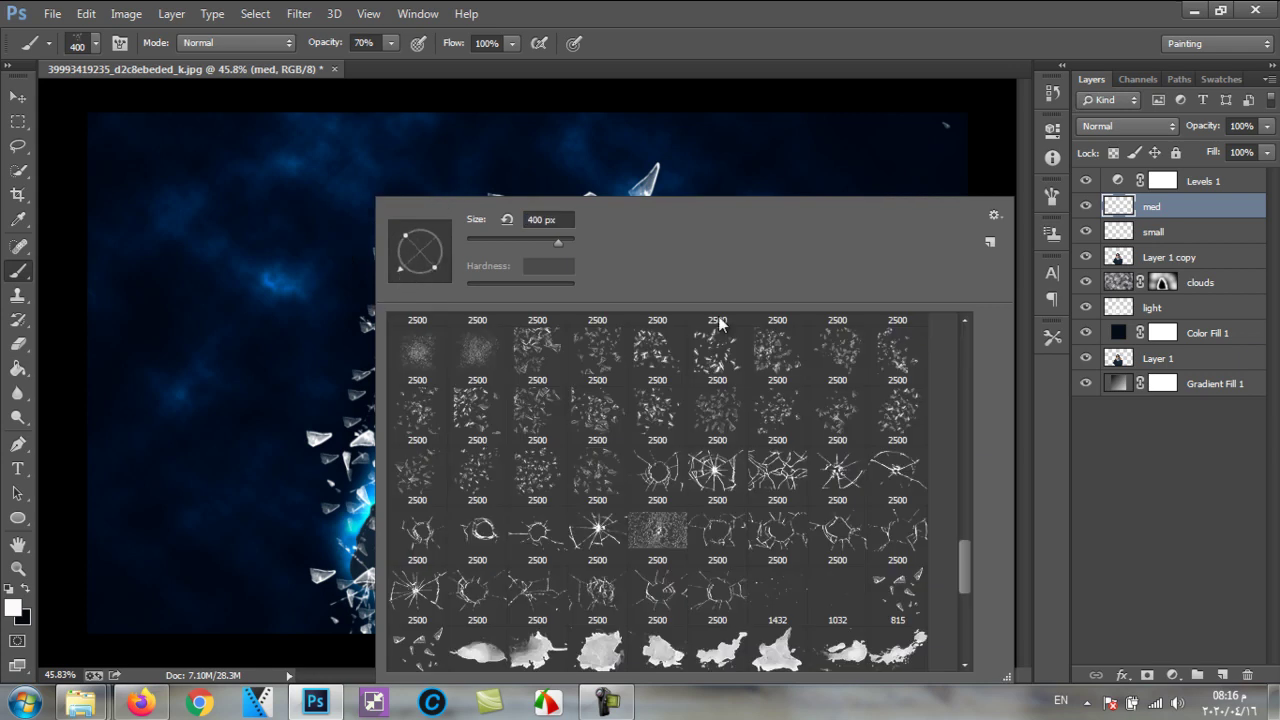
click(960, 180)
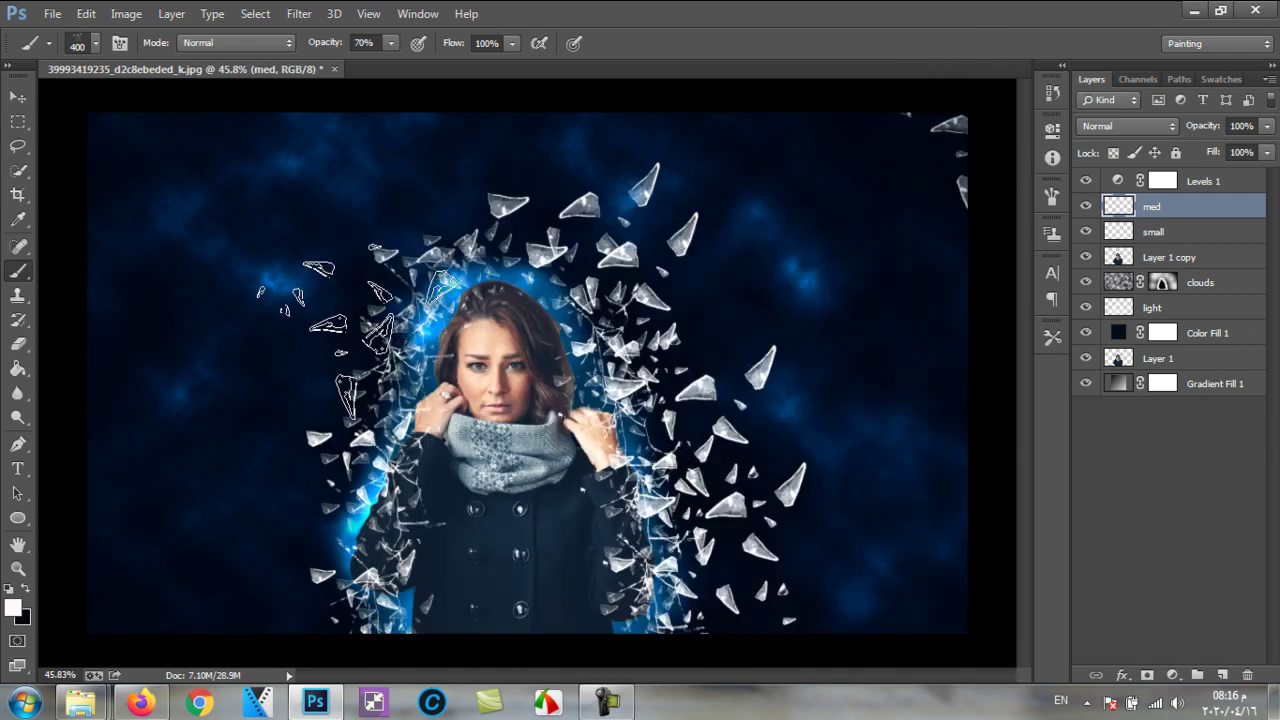
click(328, 328)
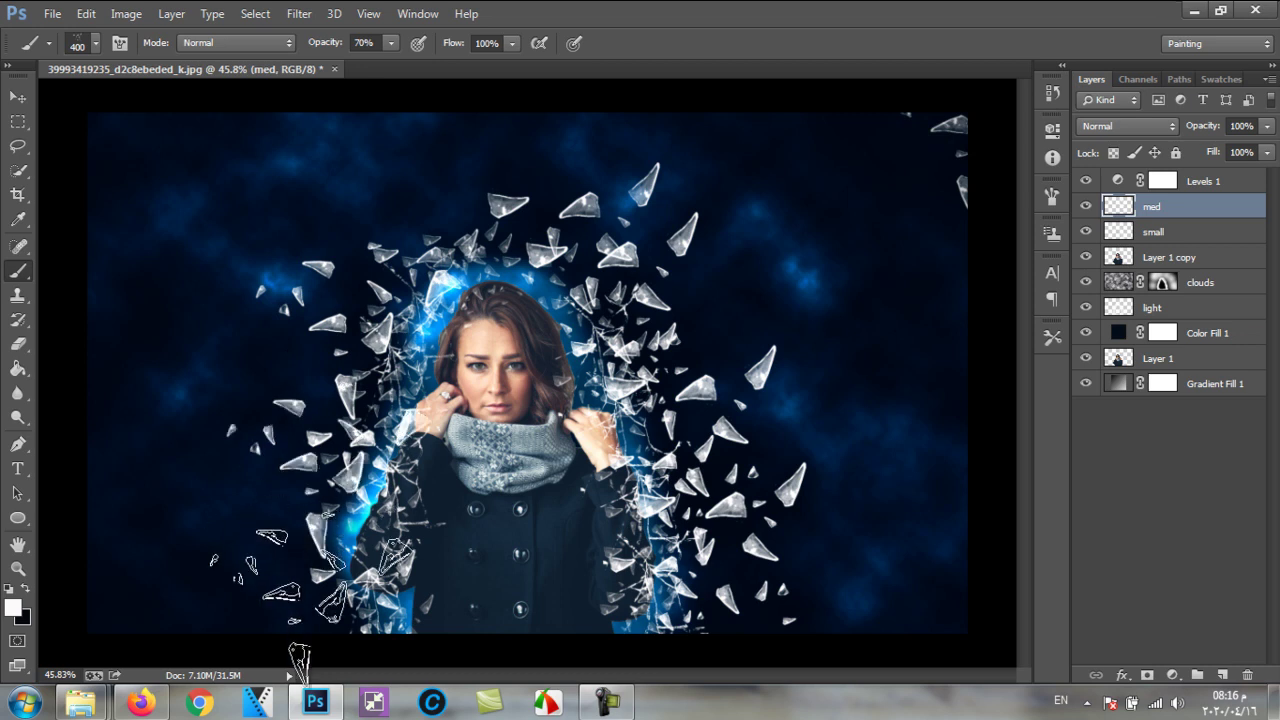
click(320, 520)
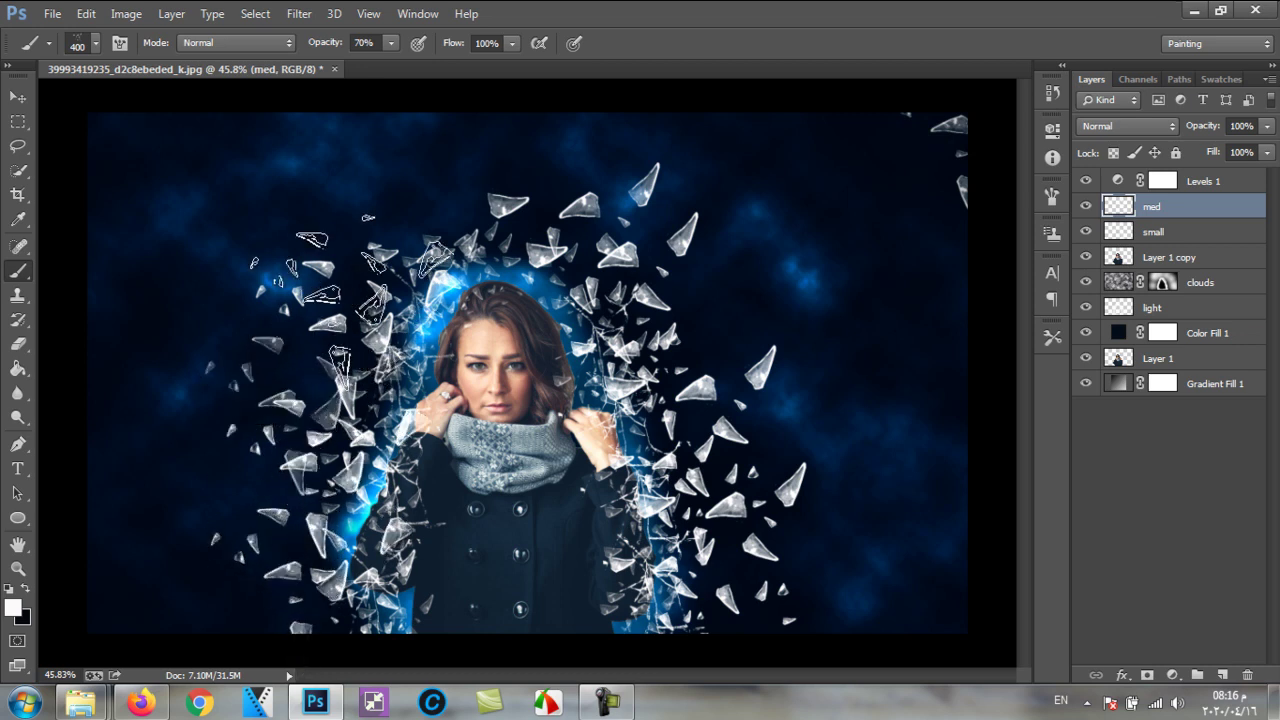
click(368, 266)
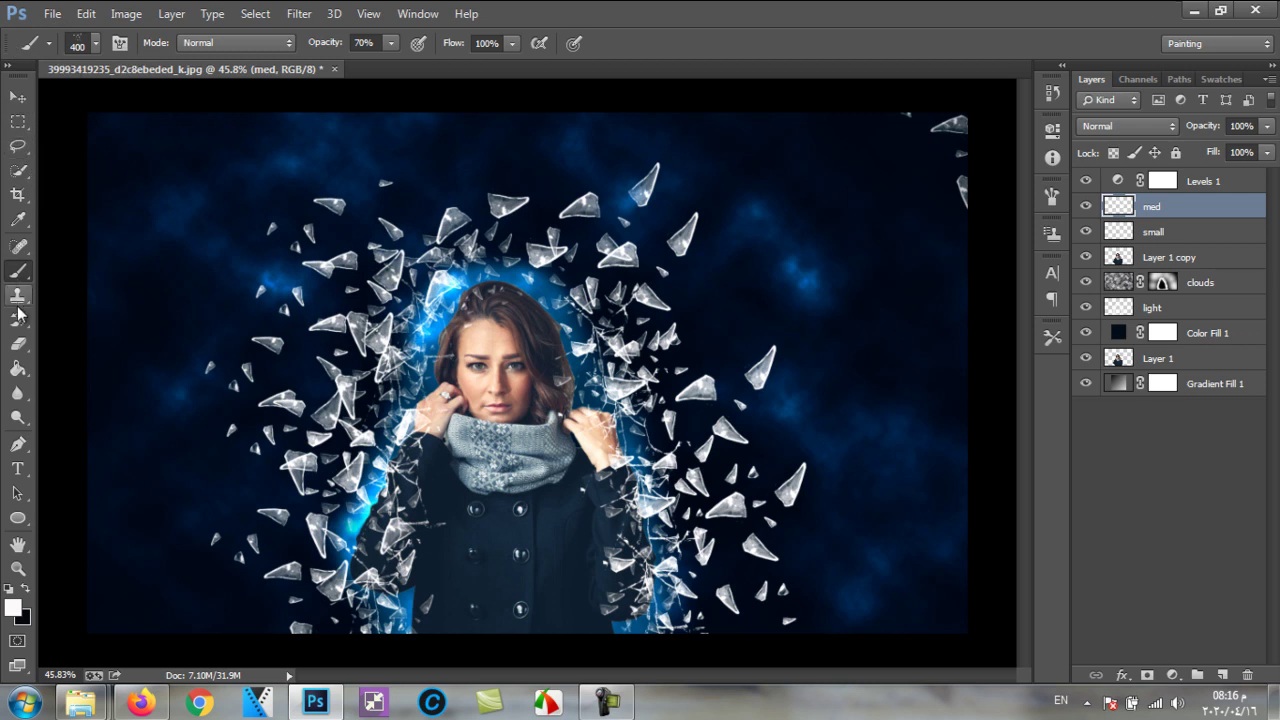
Step: Erase the stray shards in the image's upper-right corner from the med layer using a hard round 100 px eraser
click(18, 343)
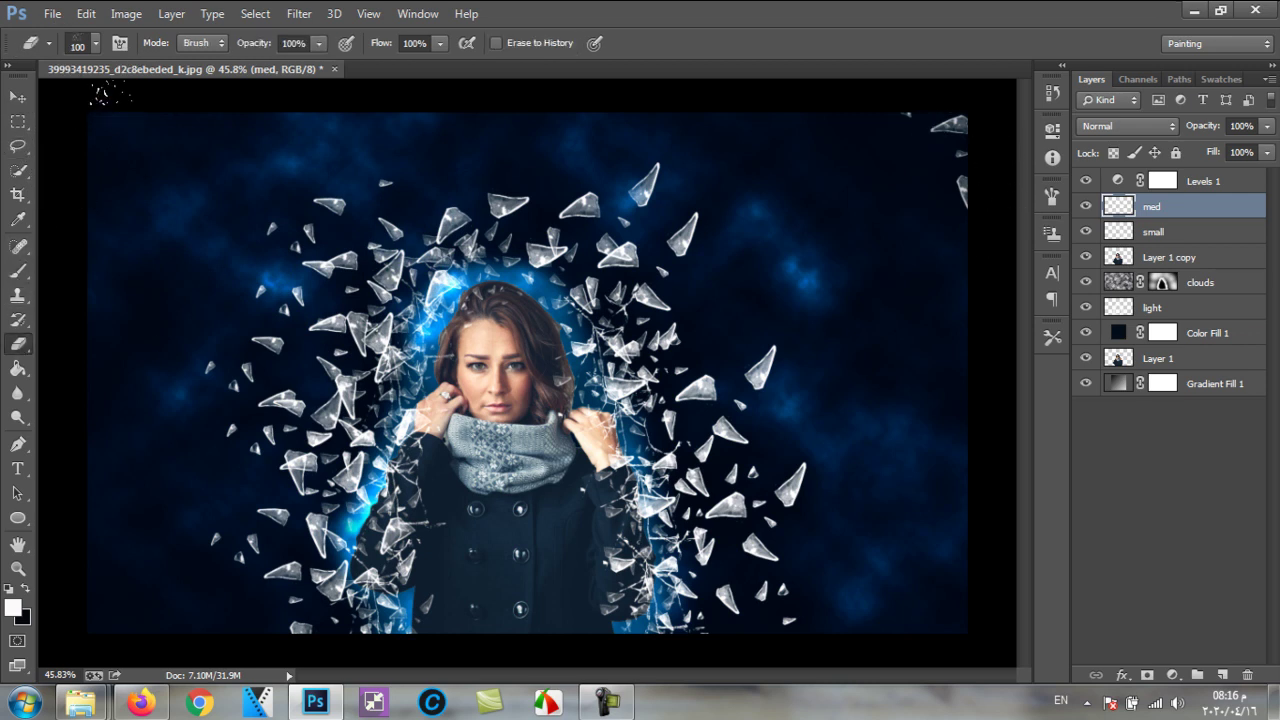
click(95, 45)
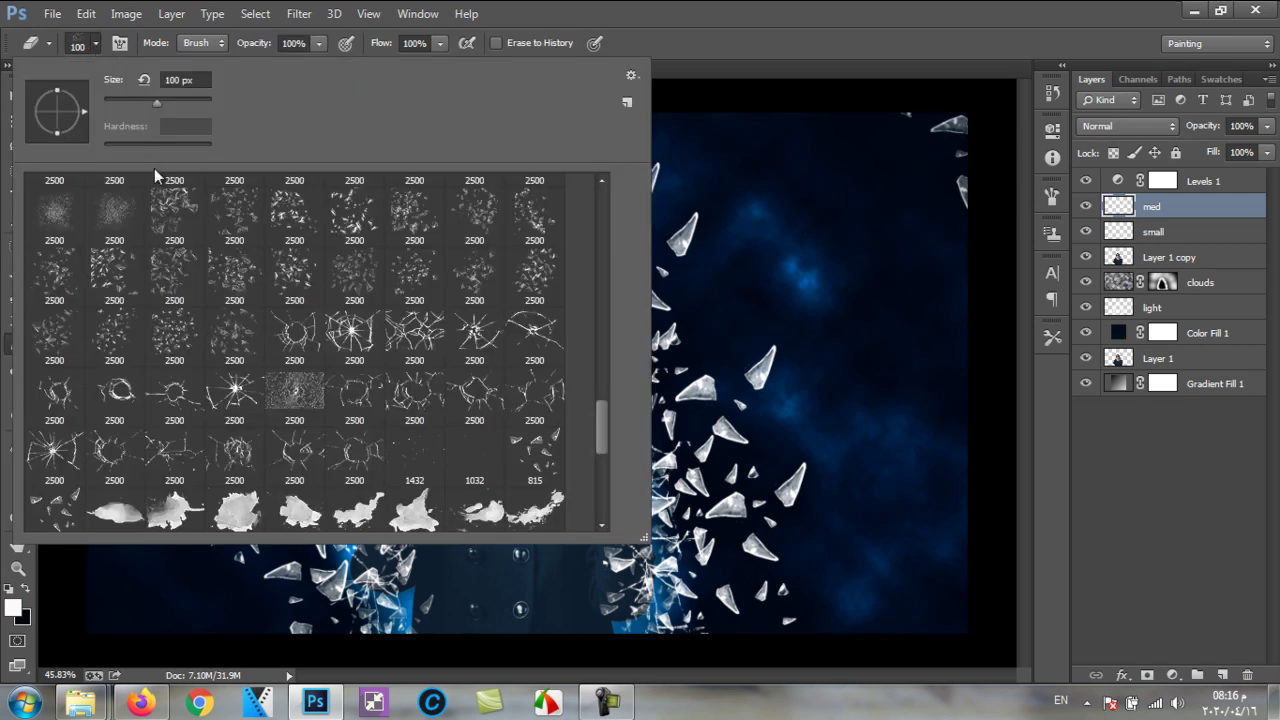
drag(597, 419, 596, 185)
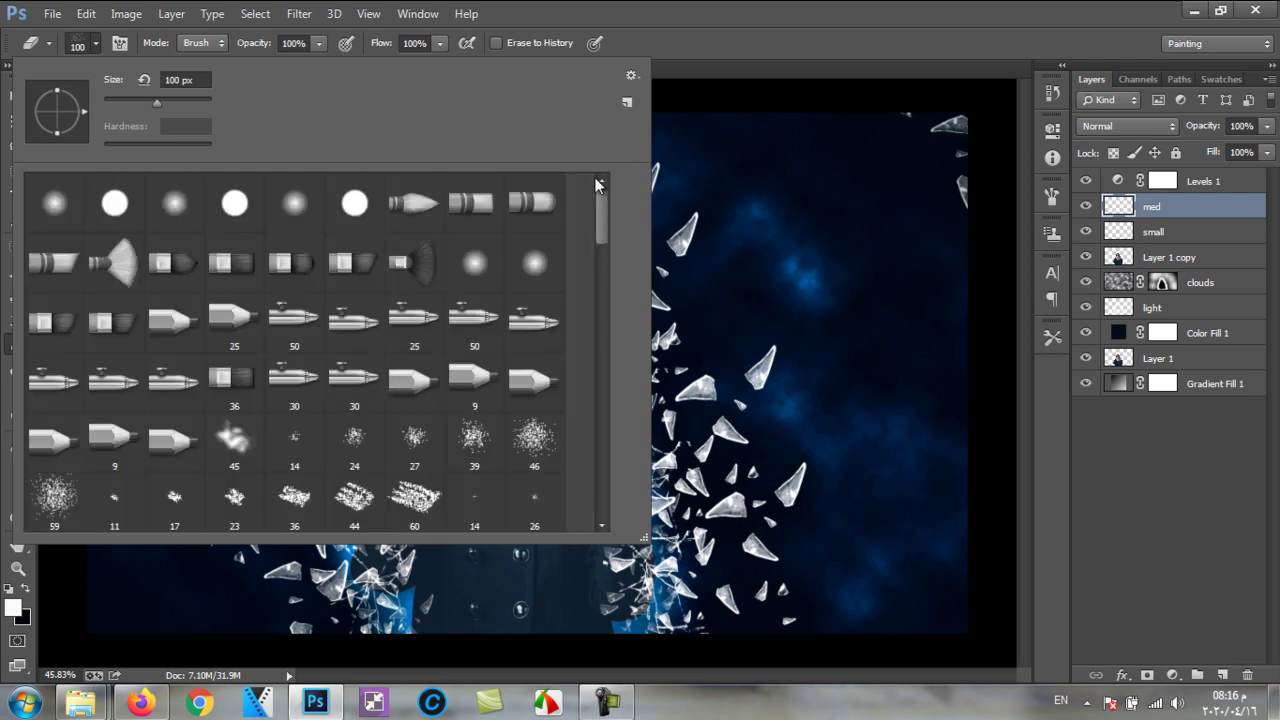
click(236, 204)
click(976, 203)
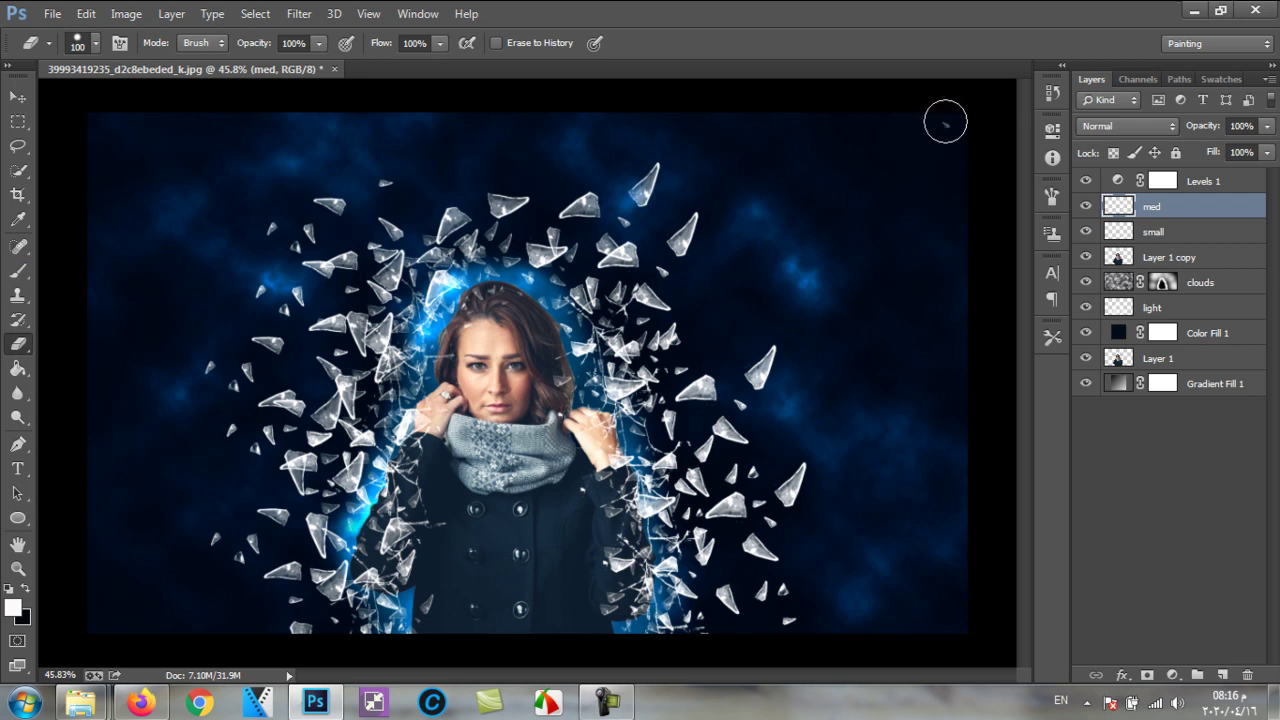
Step: Create a new layer directly above the med layer and name it large
click(16, 95)
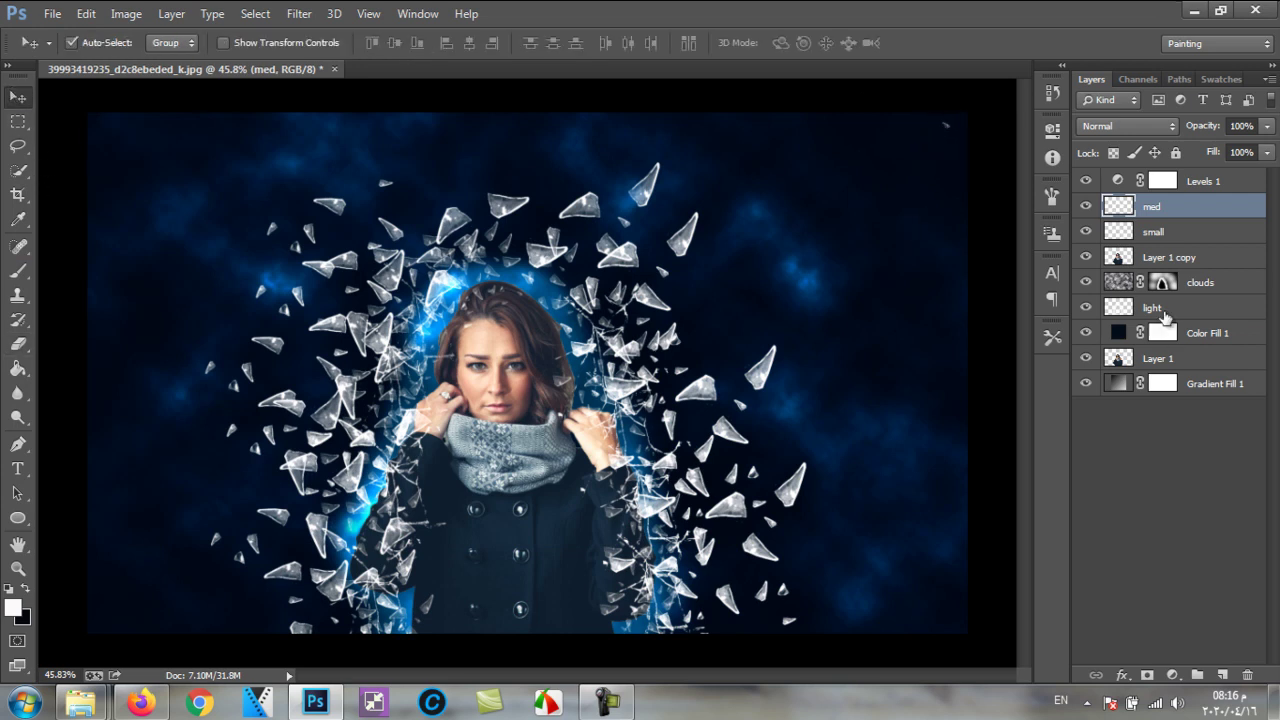
click(1223, 675)
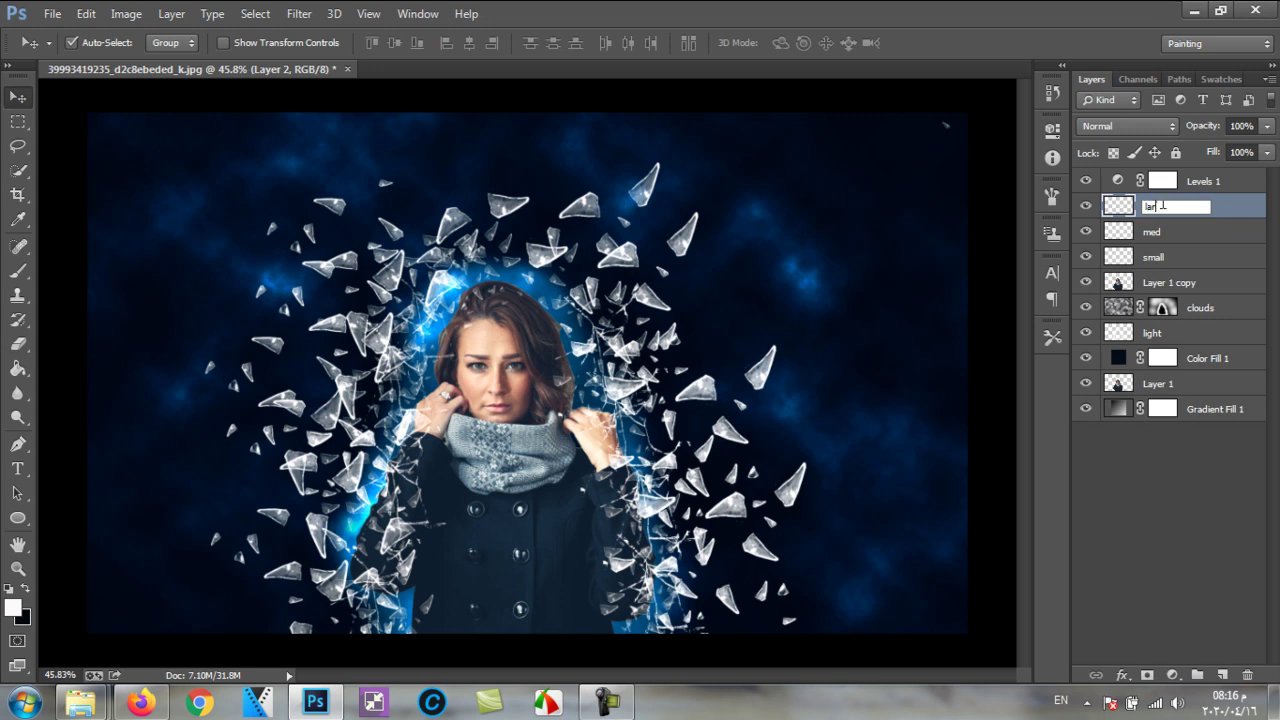
click(1183, 535)
click(1181, 494)
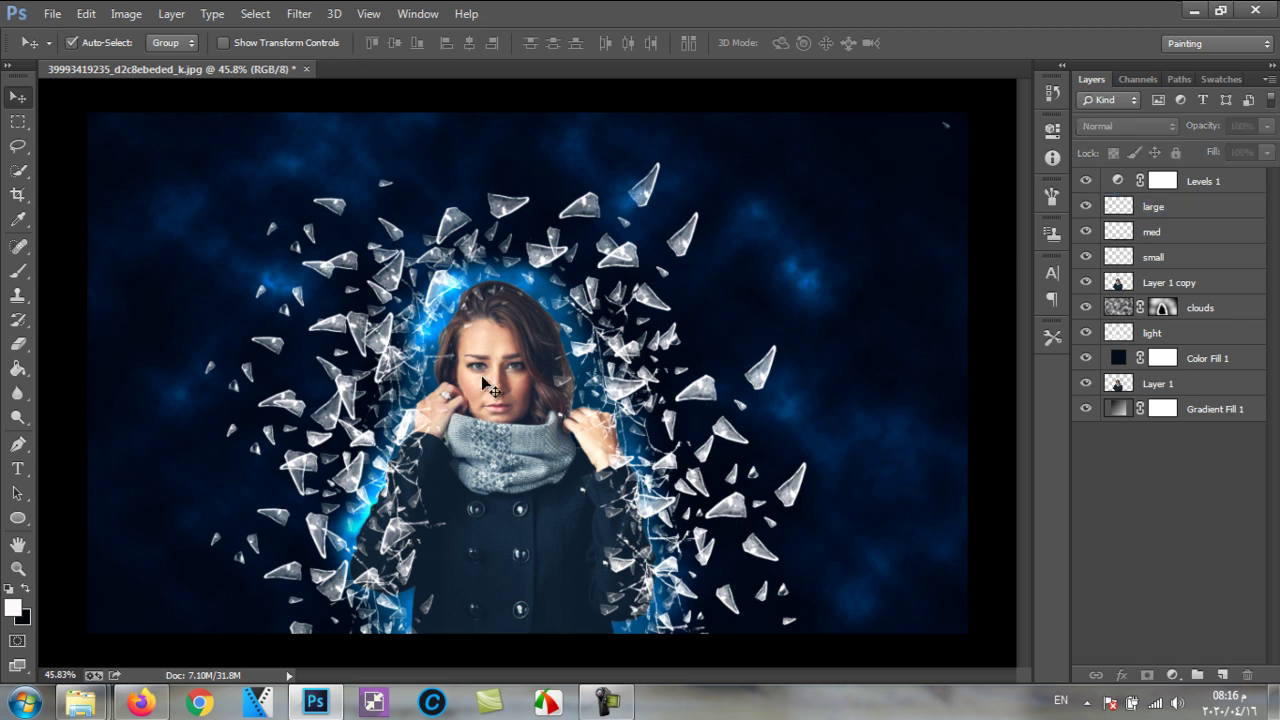
Step: Switch back to the Brush tool and choose the 815 px glass-shard tip at its original size and angle
click(17, 274)
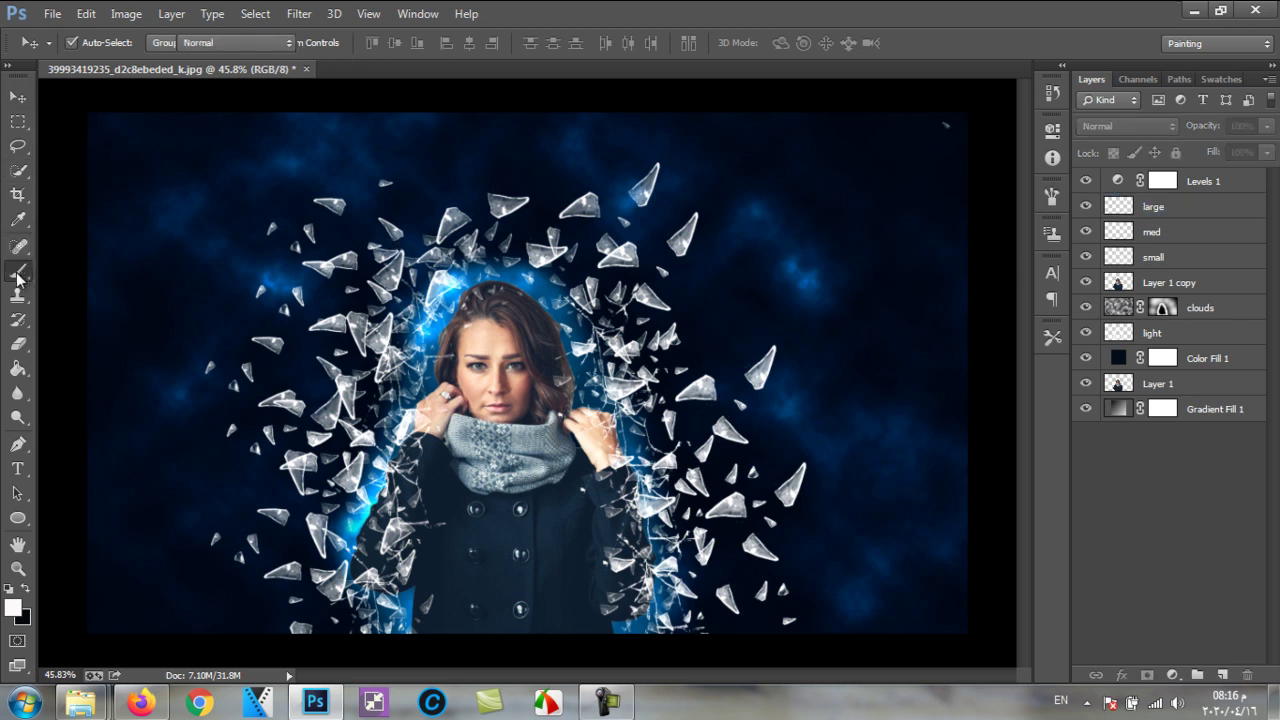
click(94, 44)
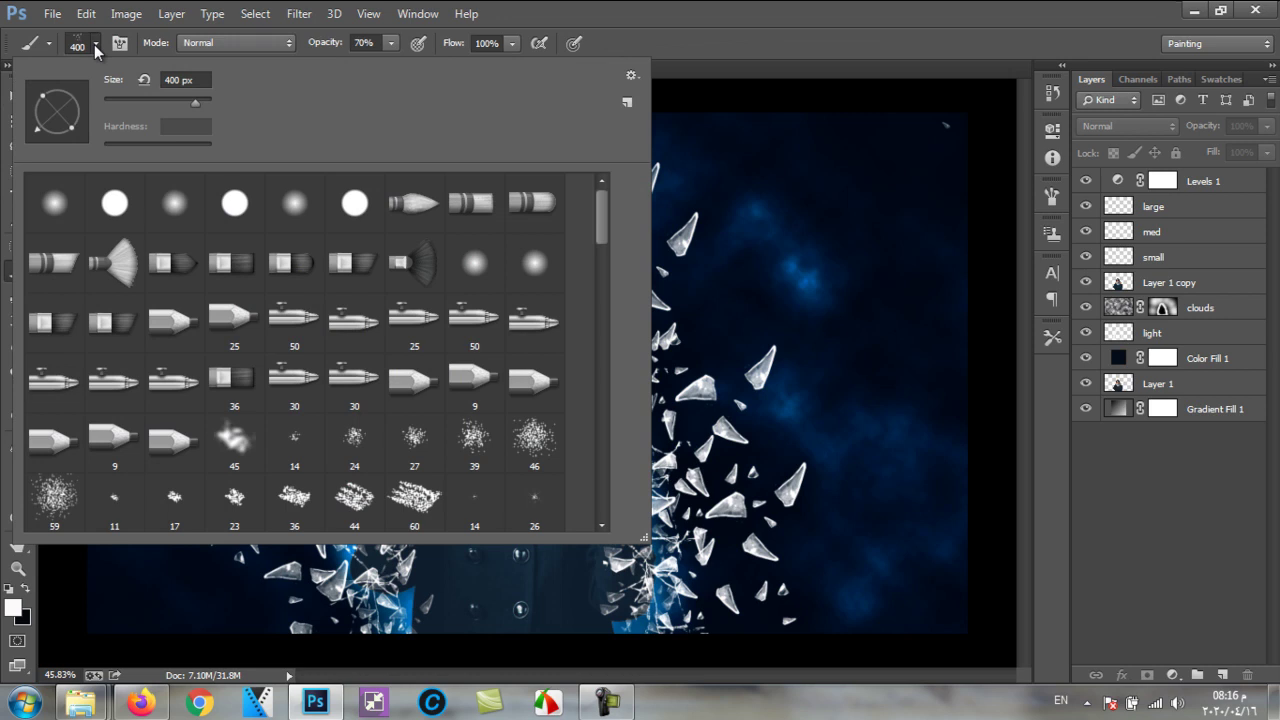
click(94, 44)
right_click(727, 255)
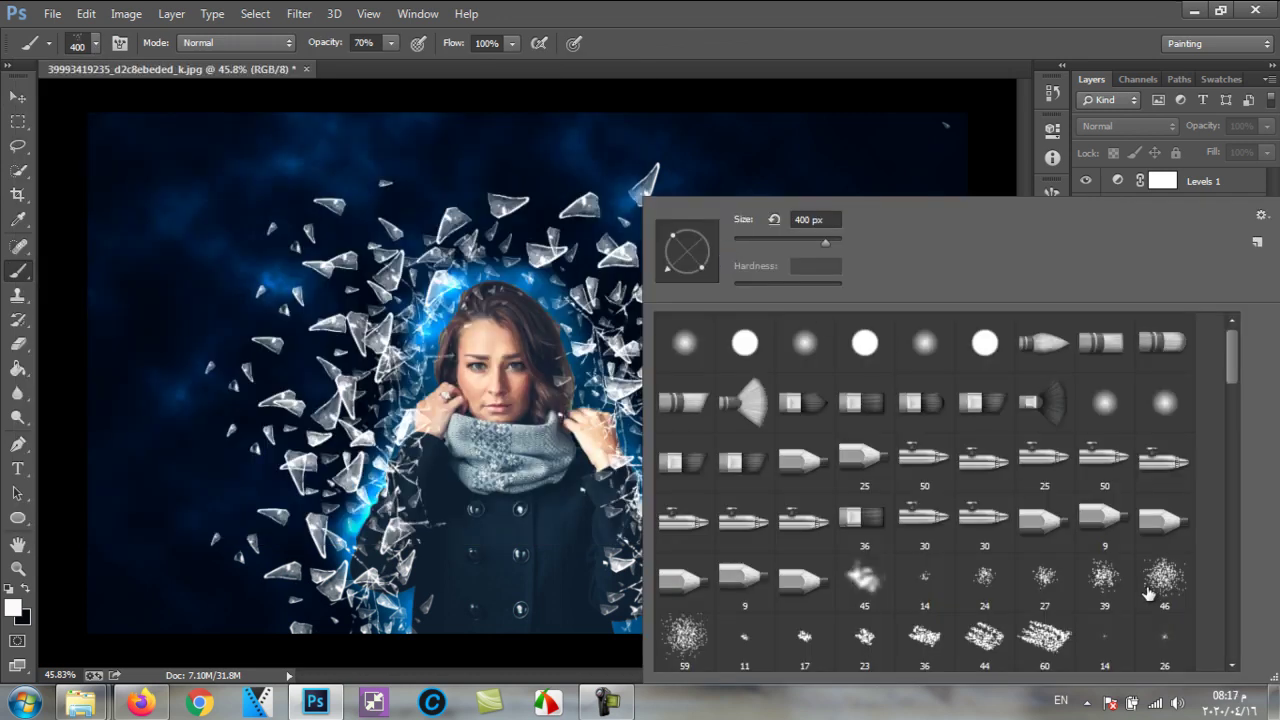
drag(1238, 368, 1232, 558)
click(1163, 625)
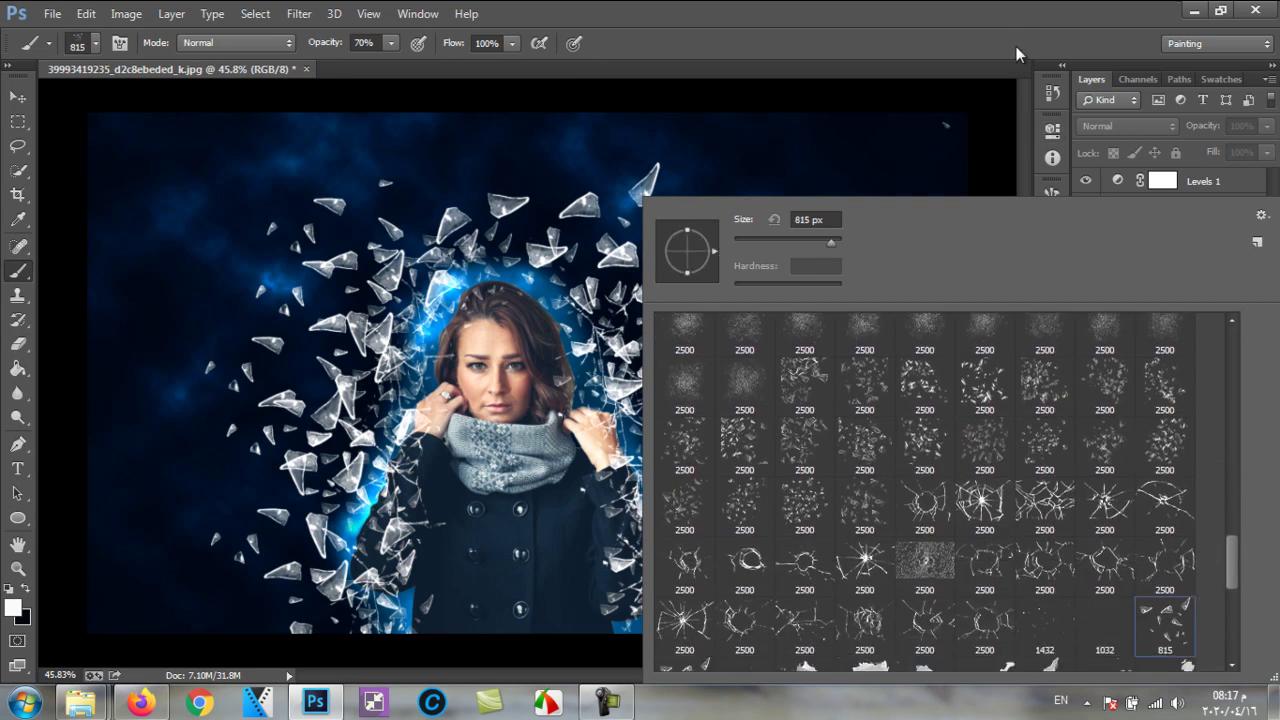
click(1008, 43)
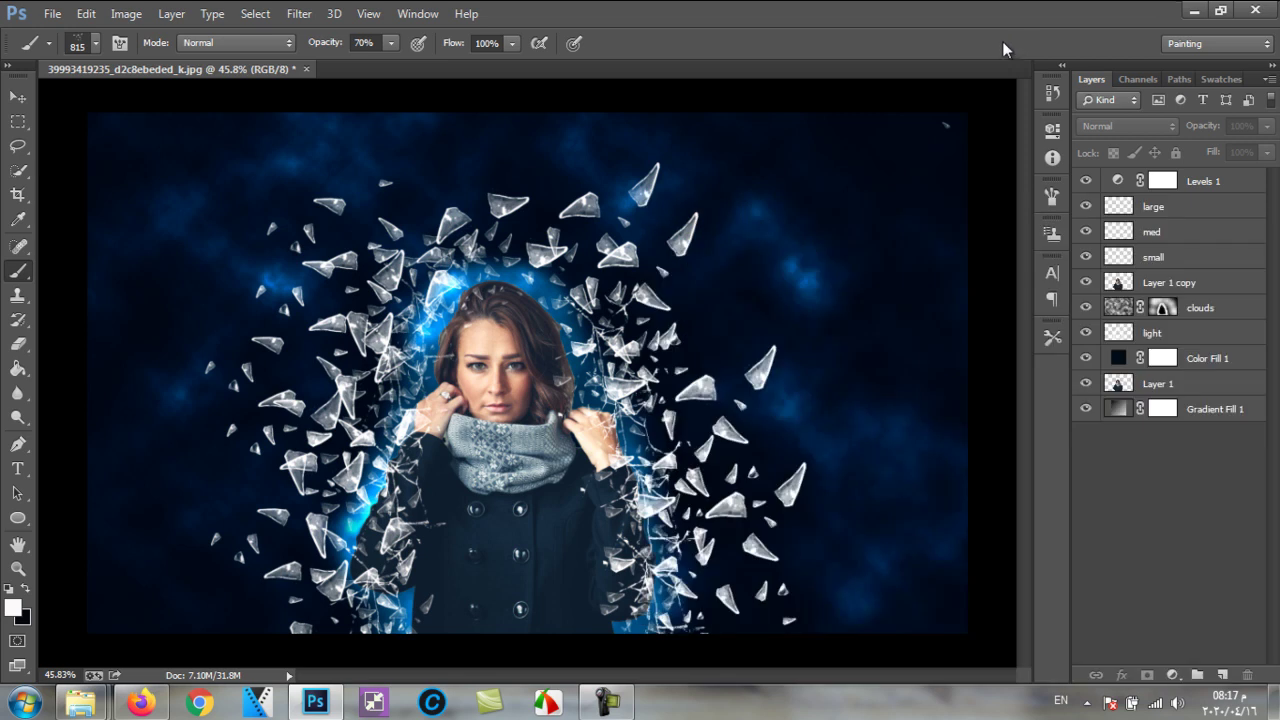
Step: On the large layer, enlarge the glass-shard brush to 1100 px and stamp big shards on both sides of the woman
click(1189, 210)
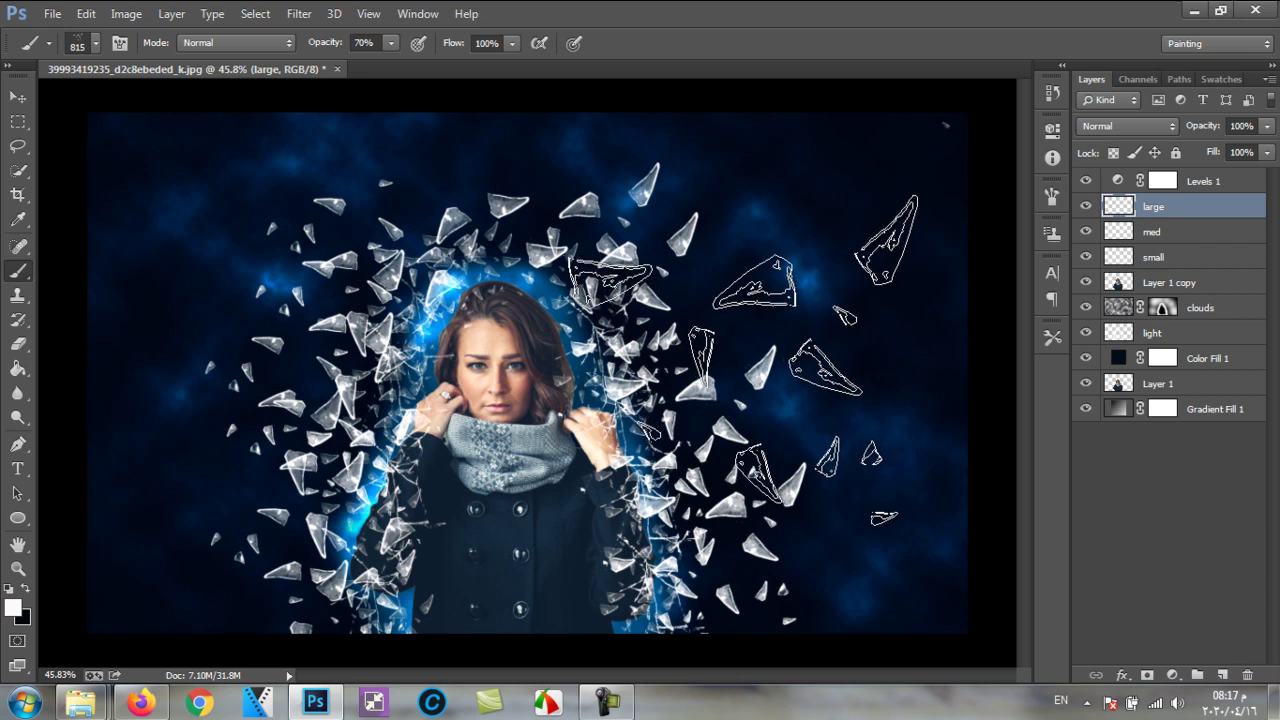
key(bracketright)
key(bracketright)
key(bracketright)
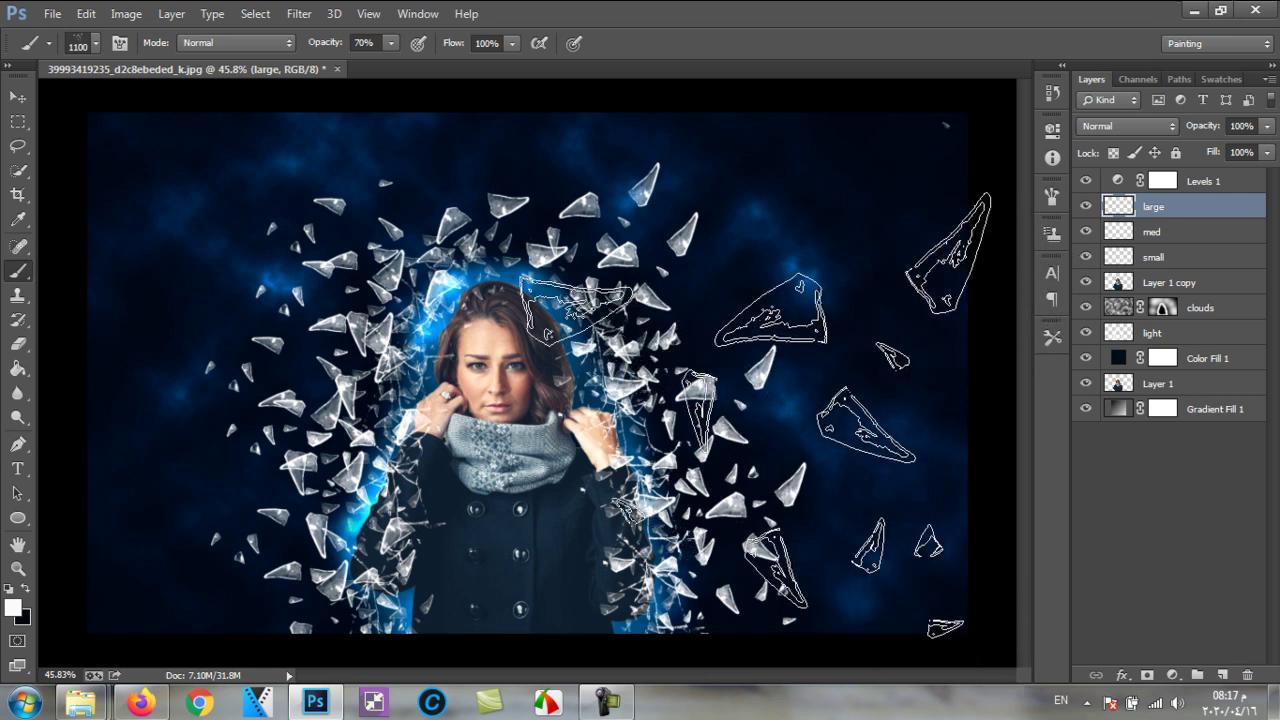
click(720, 390)
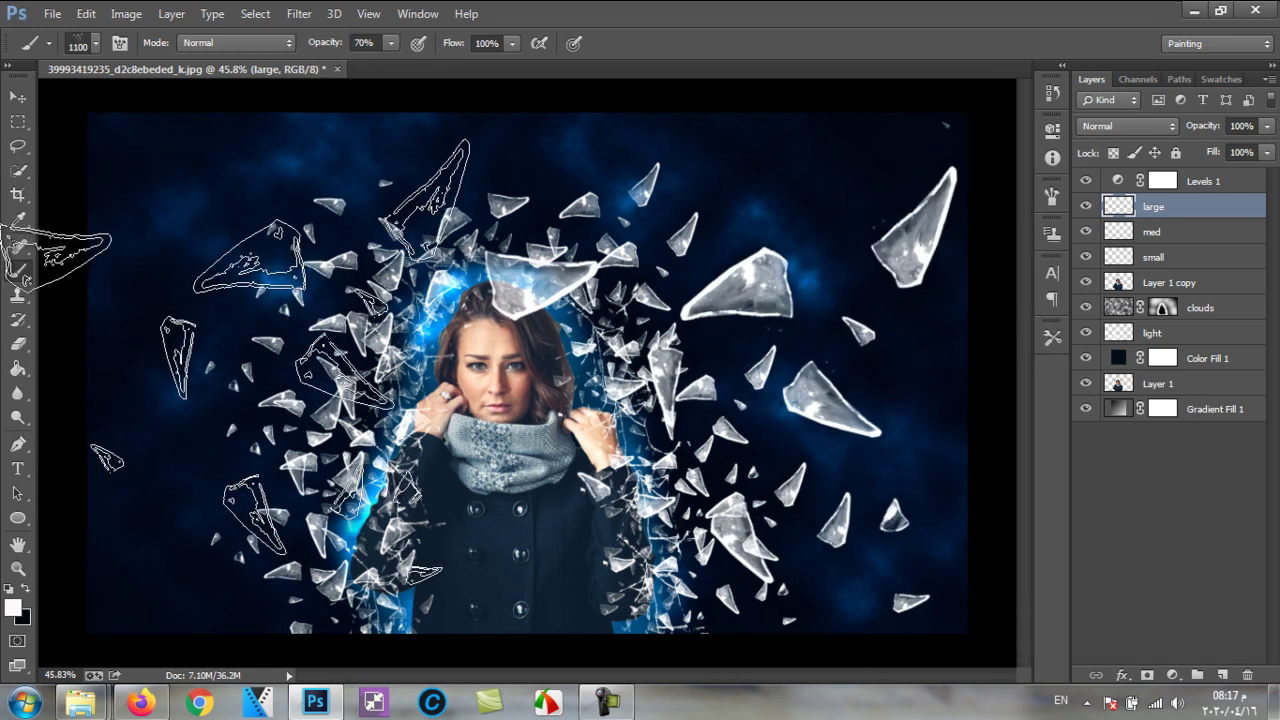
click(230, 360)
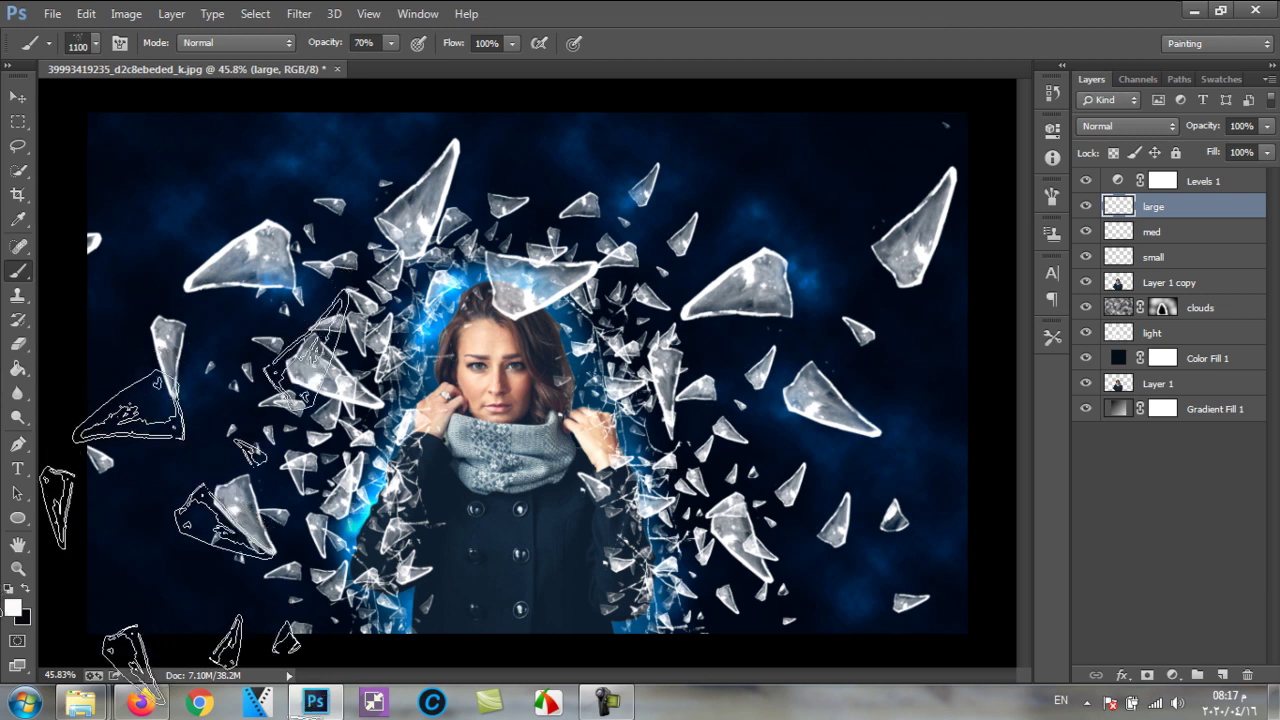
click(142, 578)
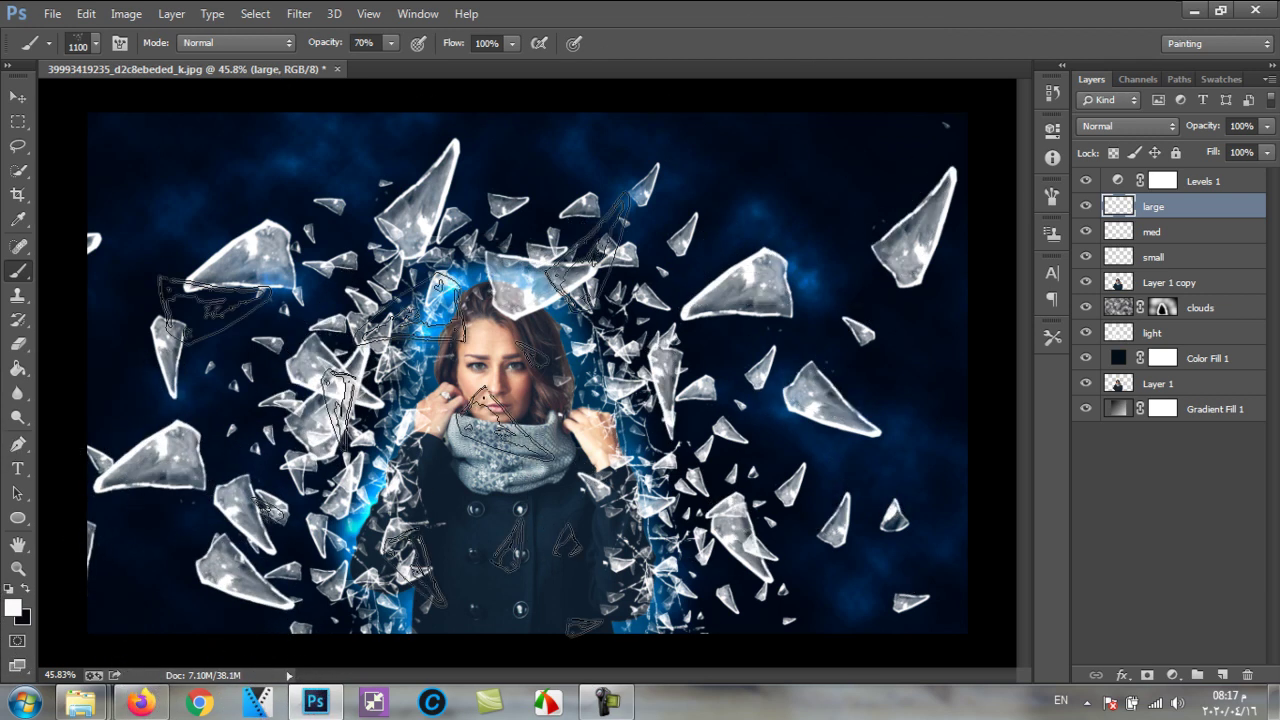
Step: Erase the part of the large shard covering the woman's hair with the hard round eraser reduced to 90 px
click(20, 95)
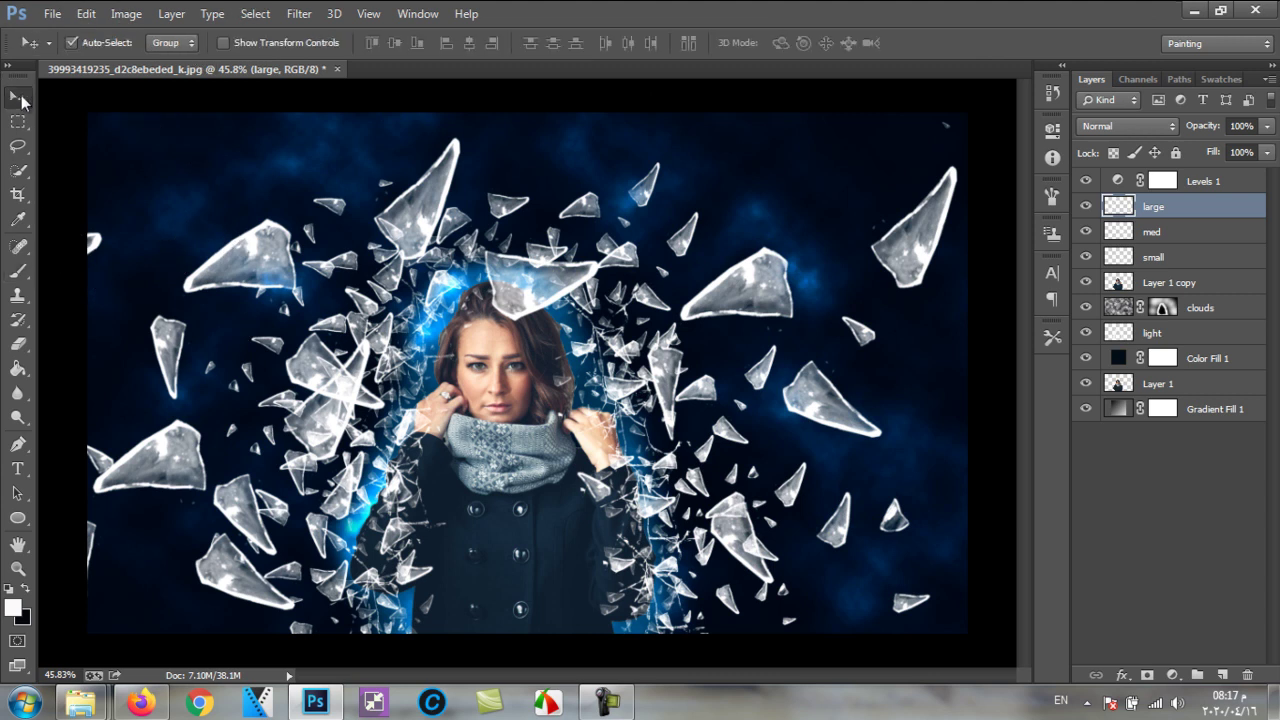
click(18, 345)
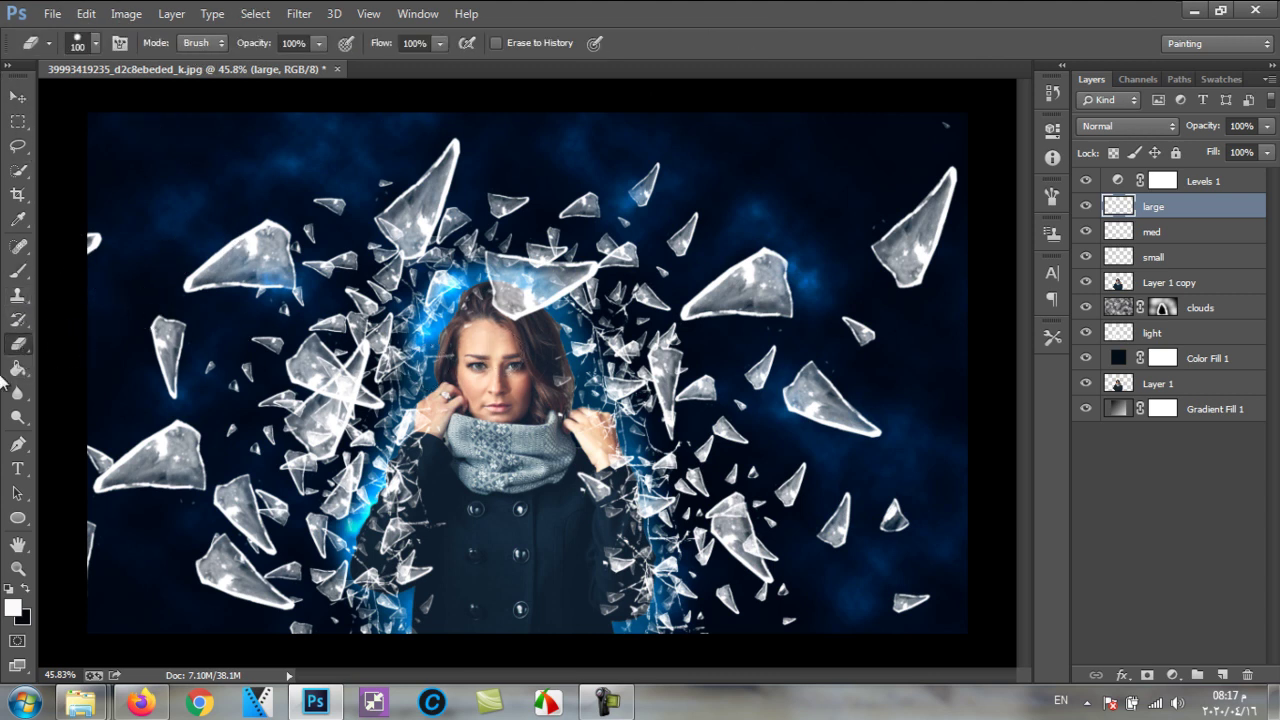
click(24, 346)
click(24, 346)
key(bracketleft)
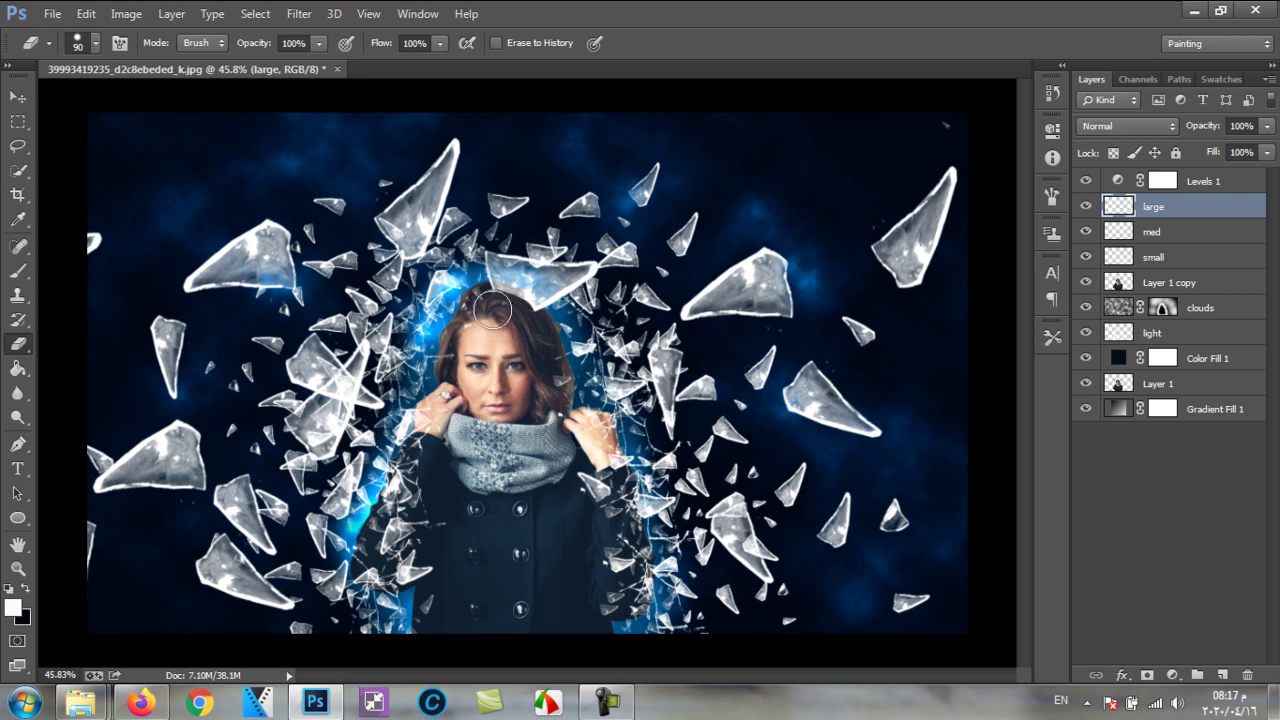
Step: Switch to a soft round eraser enlarged to 175 px and erase the big shard near the image's upper-right corner
click(96, 45)
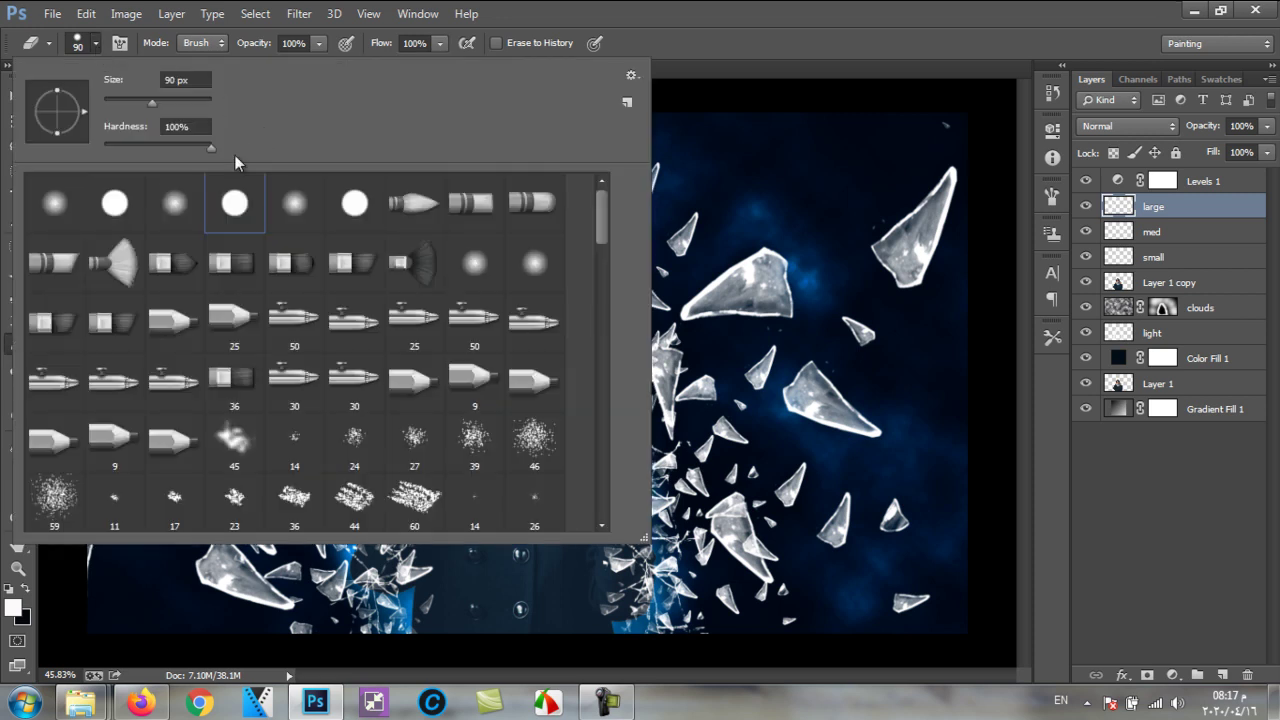
click(313, 215)
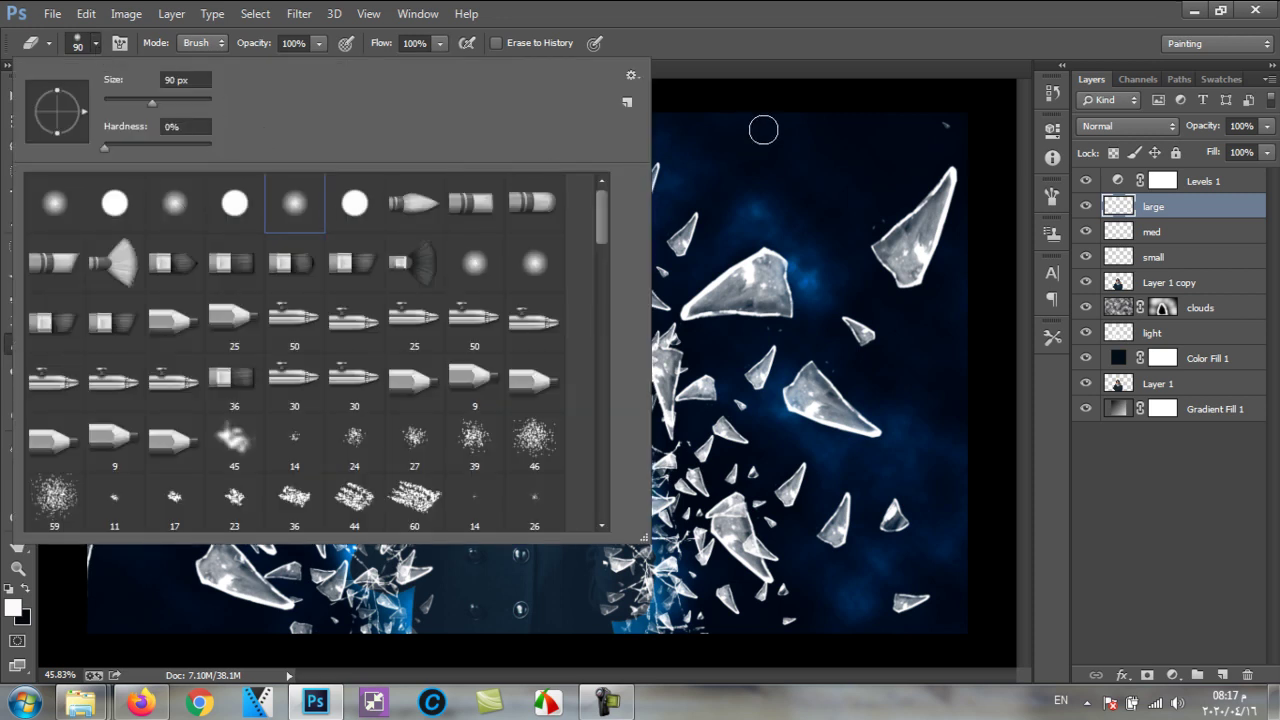
key(Return)
key(bracketright)
key(bracketright)
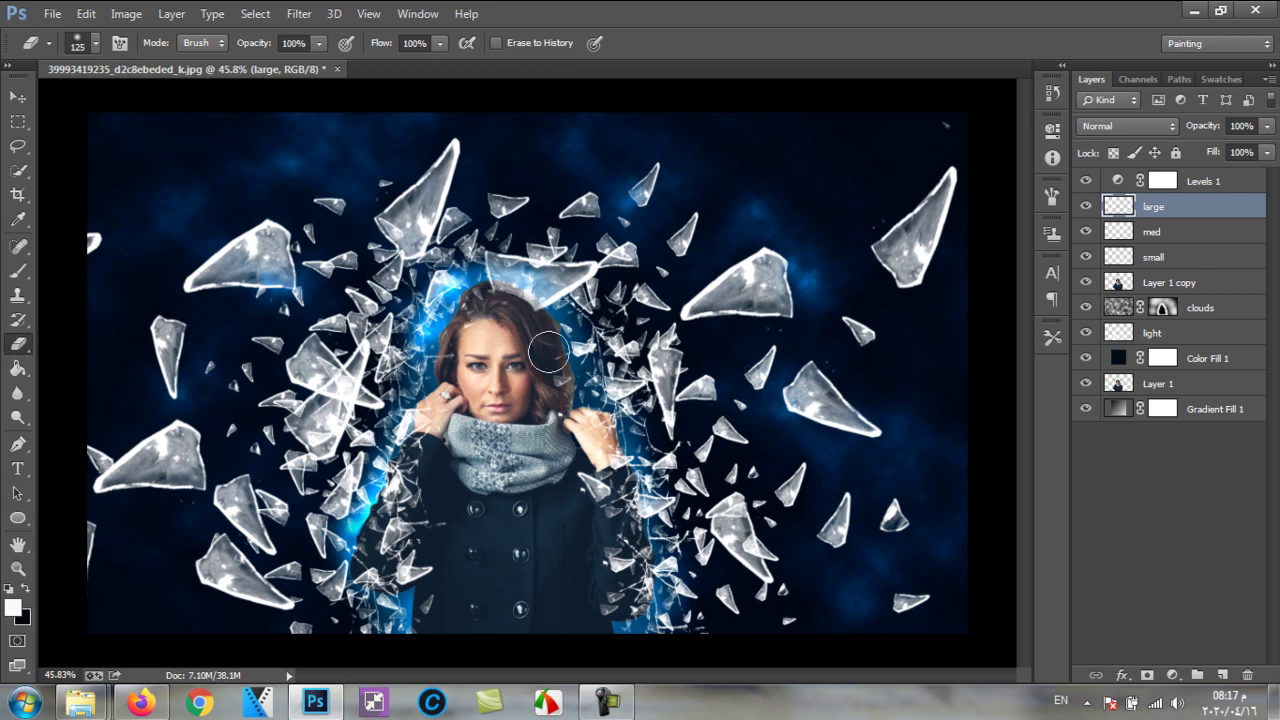
key(bracketright)
key(bracketright)
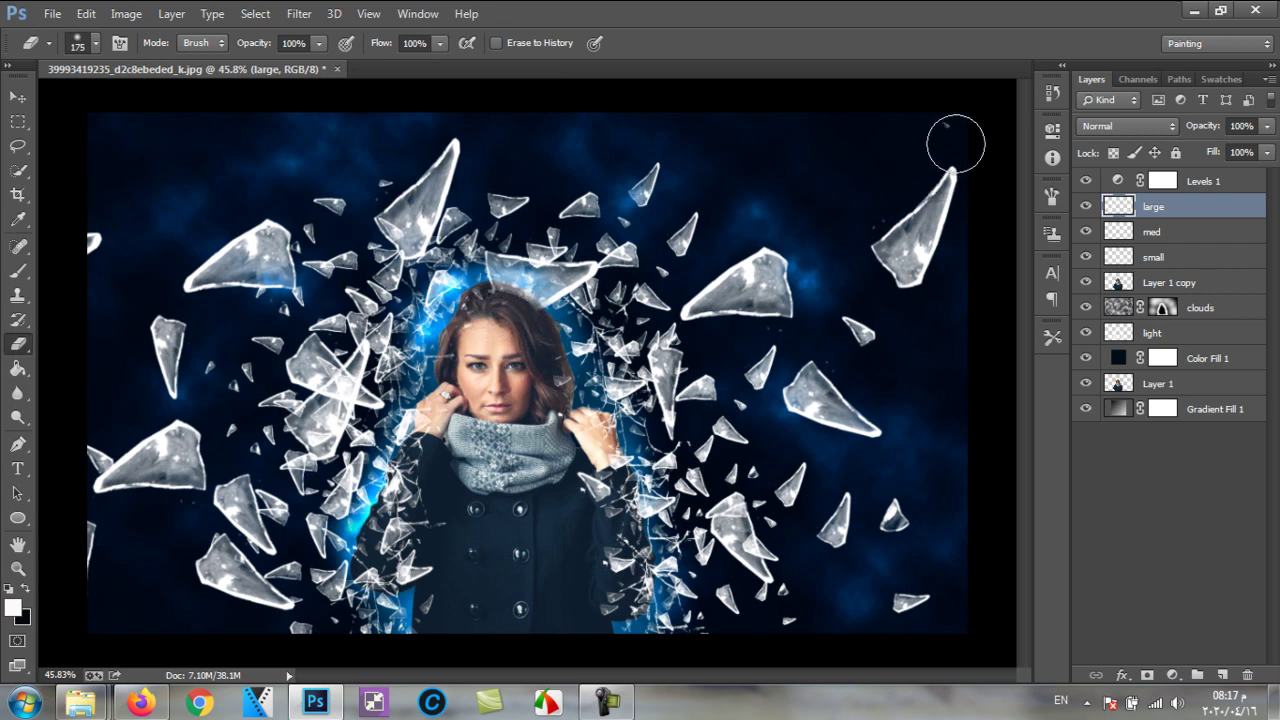
mouse_move(955, 143)
mouse_down()
mouse_move(965, 272)
mouse_move(884, 143)
mouse_move(978, 282)
mouse_move(924, 170)
mouse_move(931, 209)
mouse_up()
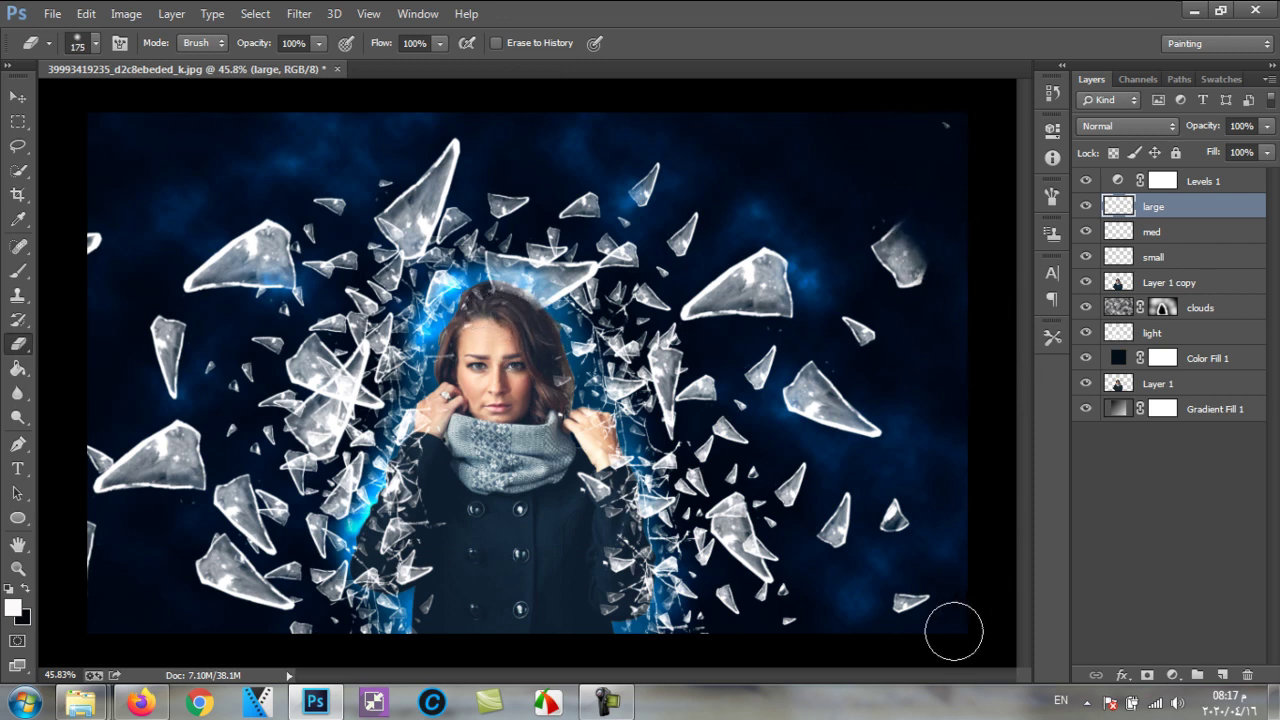
mouse_move(963, 349)
mouse_down()
mouse_move(855, 116)
mouse_move(937, 323)
mouse_move(843, 229)
mouse_up()
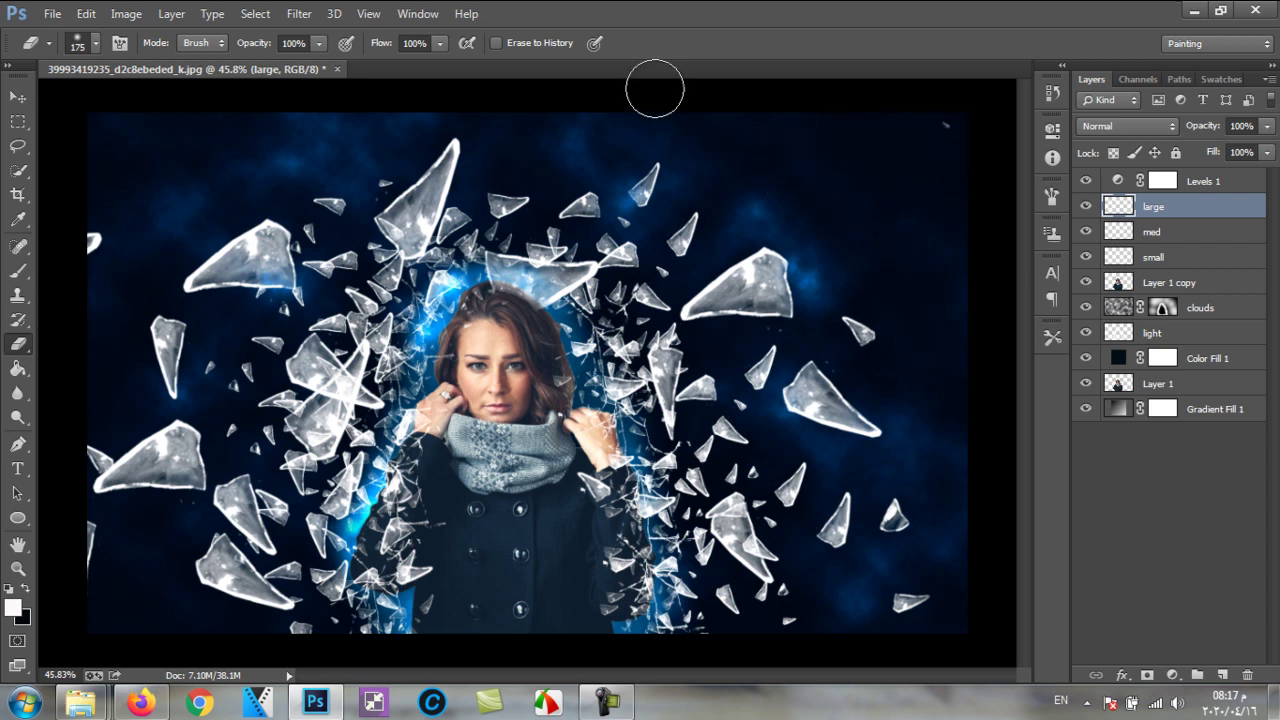
Step: Softly fade the large shards along the image's upper and left edges and erase the small shard on the woman's coat
drag(378, 117, 553, 129)
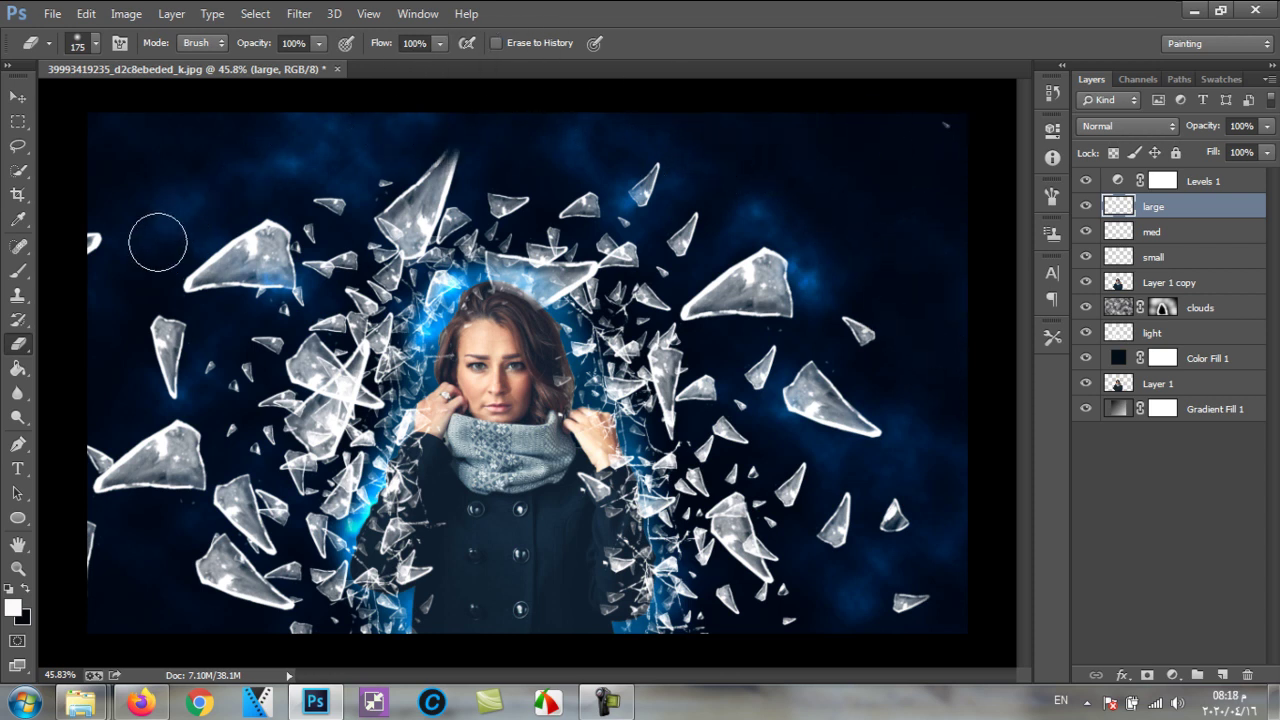
mouse_move(158, 242)
mouse_down()
mouse_move(103, 240)
mouse_move(94, 634)
mouse_up()
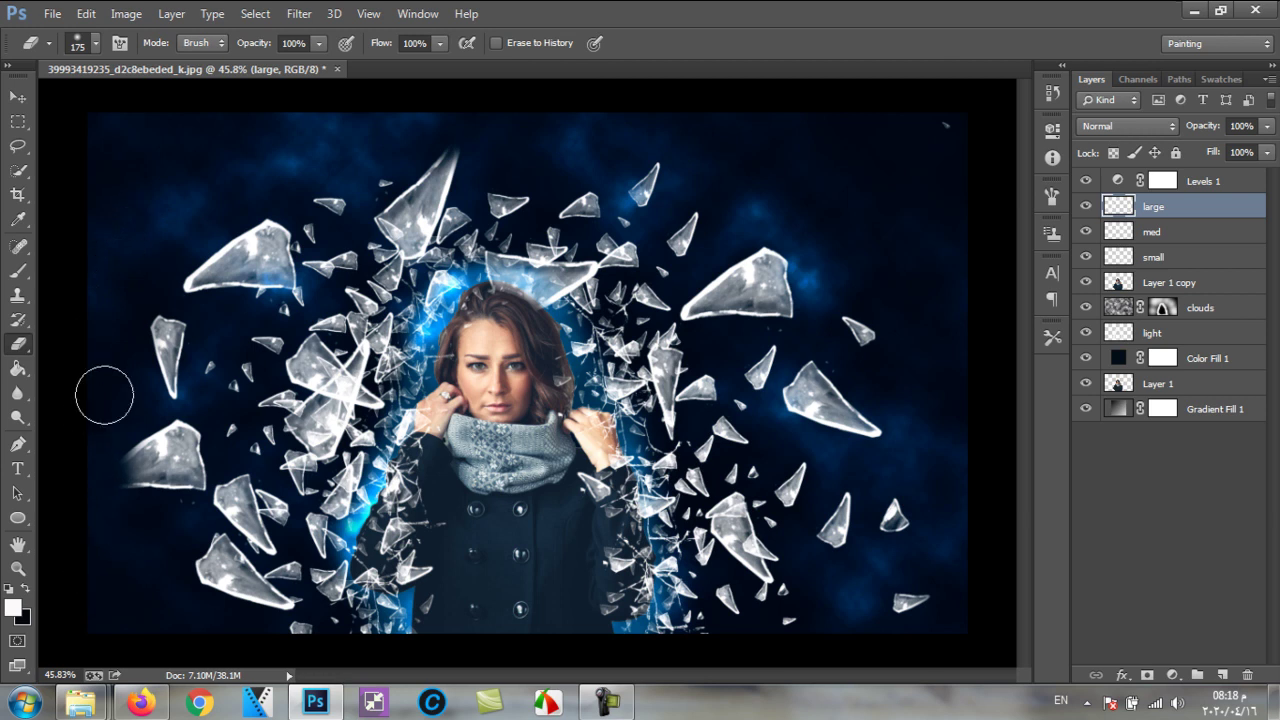
mouse_move(104, 395)
mouse_down()
mouse_move(126, 311)
mouse_move(166, 280)
mouse_move(147, 337)
mouse_move(262, 254)
mouse_up()
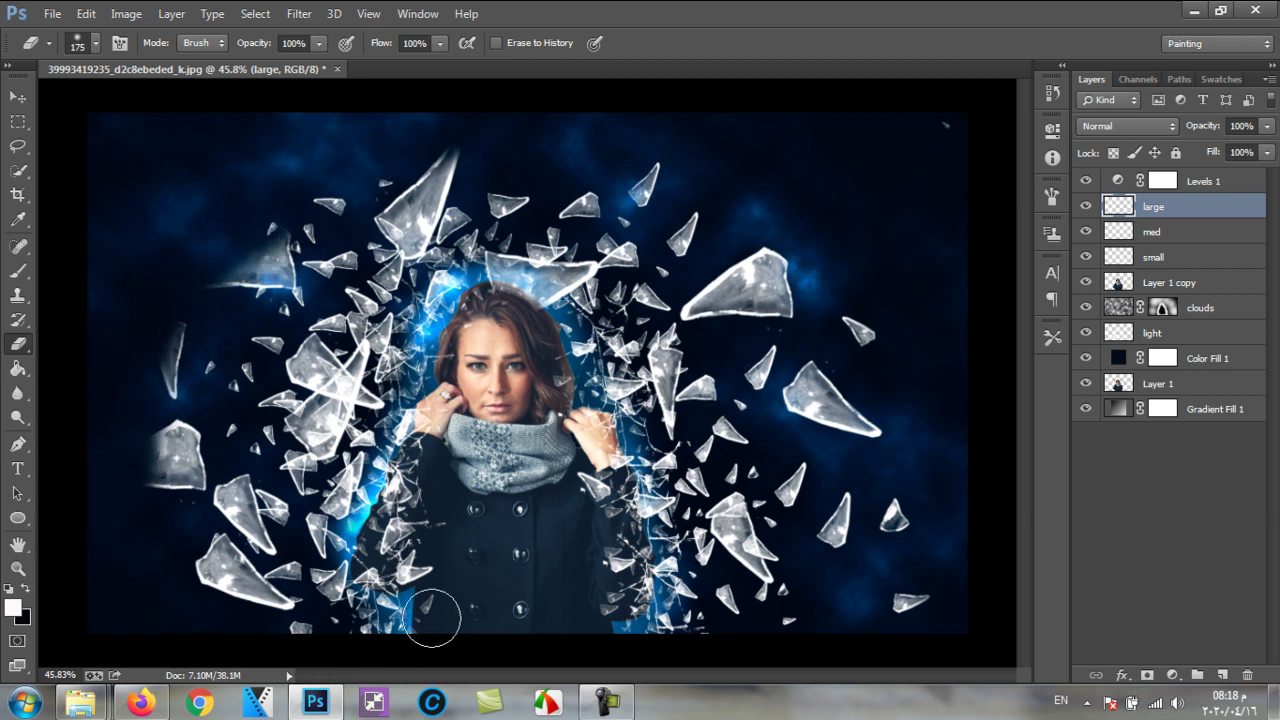
drag(432, 617, 466, 589)
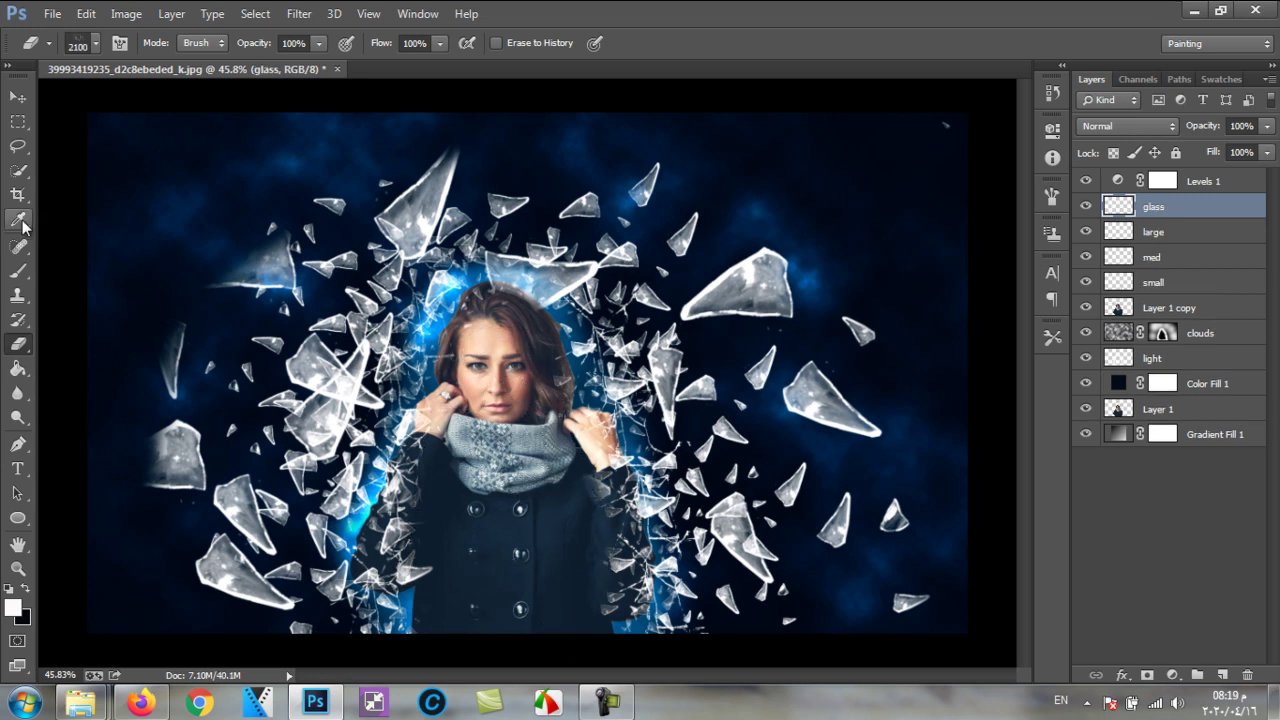
Step: Choose a 2500 px cracked-glass brush tip, reduce it to 1053 px and stamp a crack in the glass layer's upper-right corner
click(17, 219)
click(17, 246)
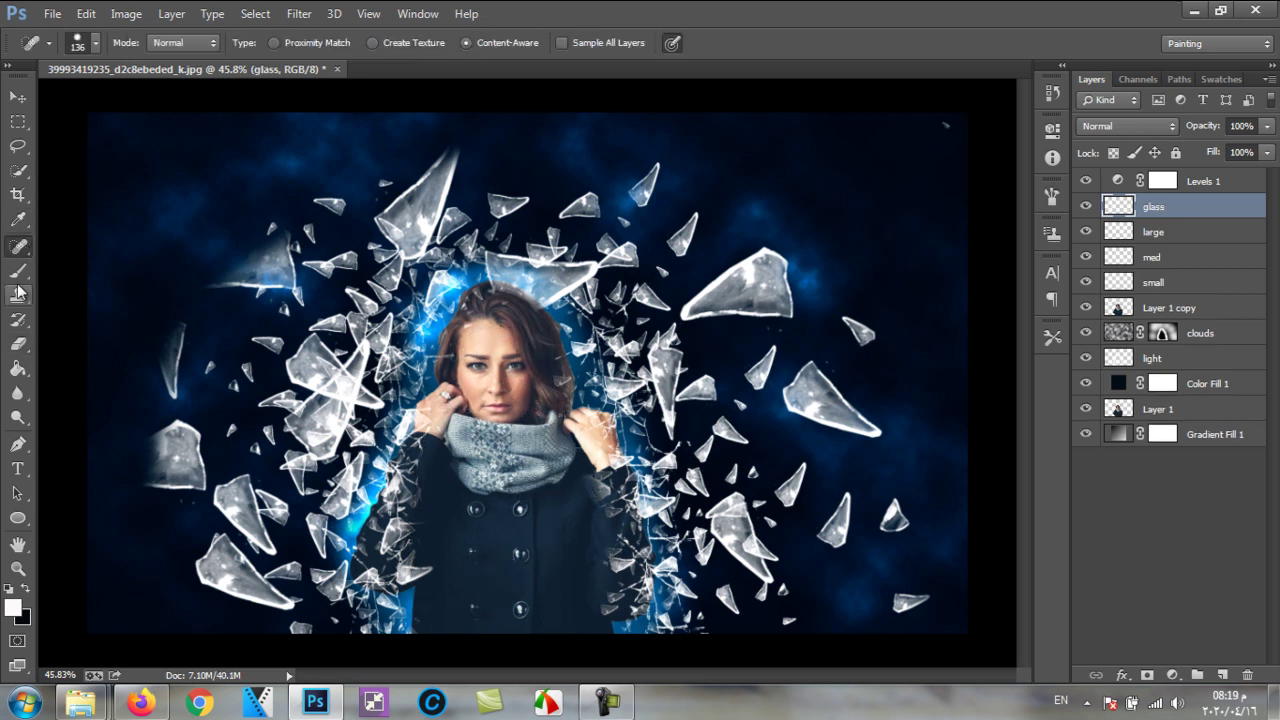
click(17, 270)
click(96, 45)
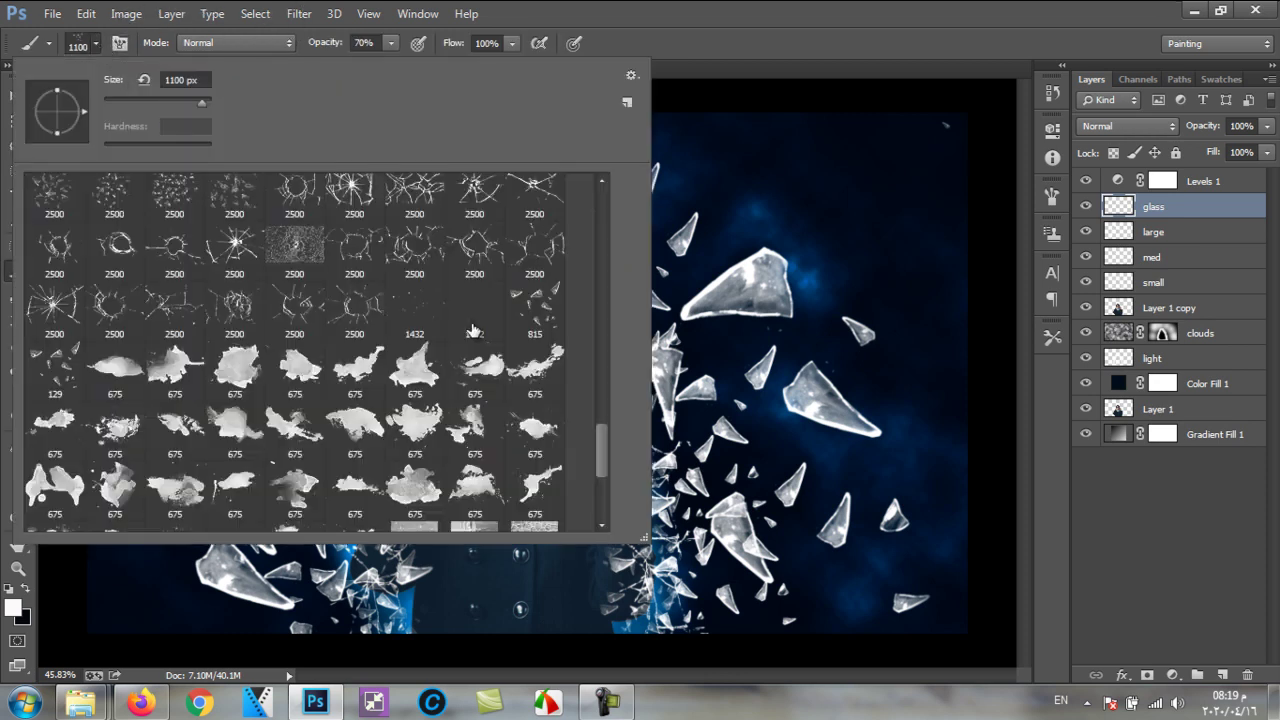
mouse_move(605, 443)
mouse_down()
mouse_move(607, 506)
mouse_move(597, 433)
mouse_up()
click(357, 372)
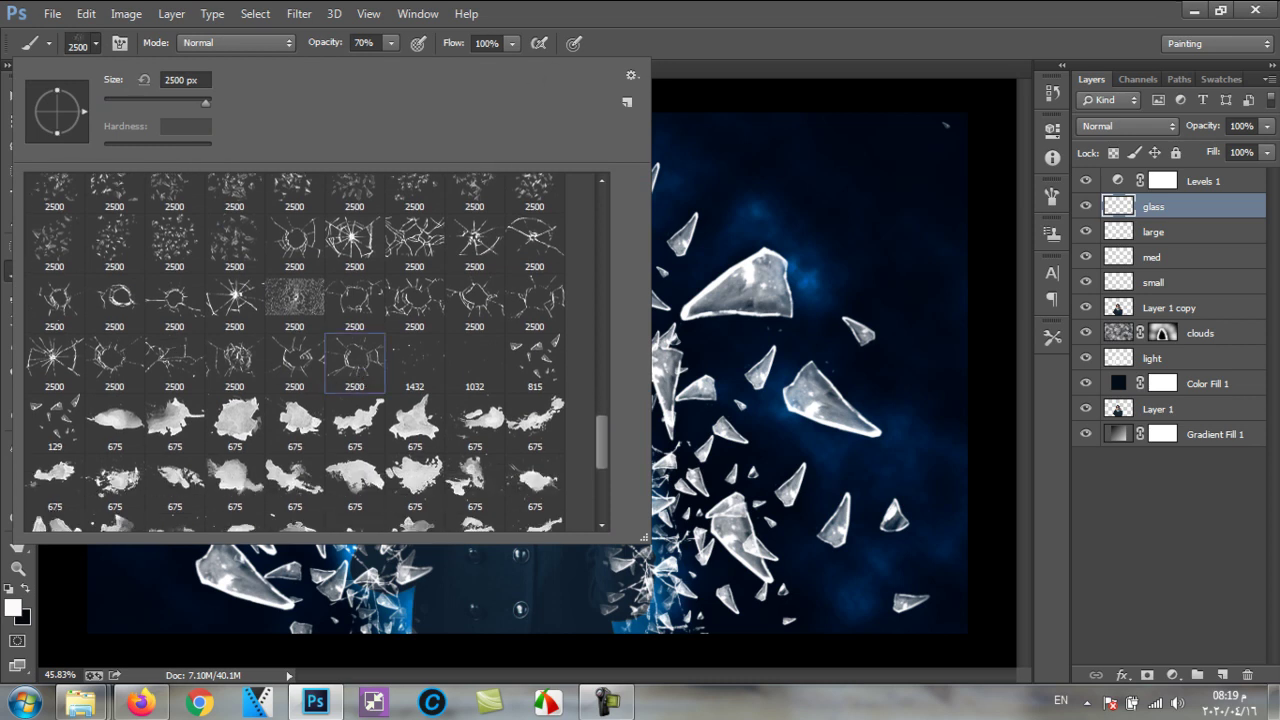
drag(184, 94, 204, 98)
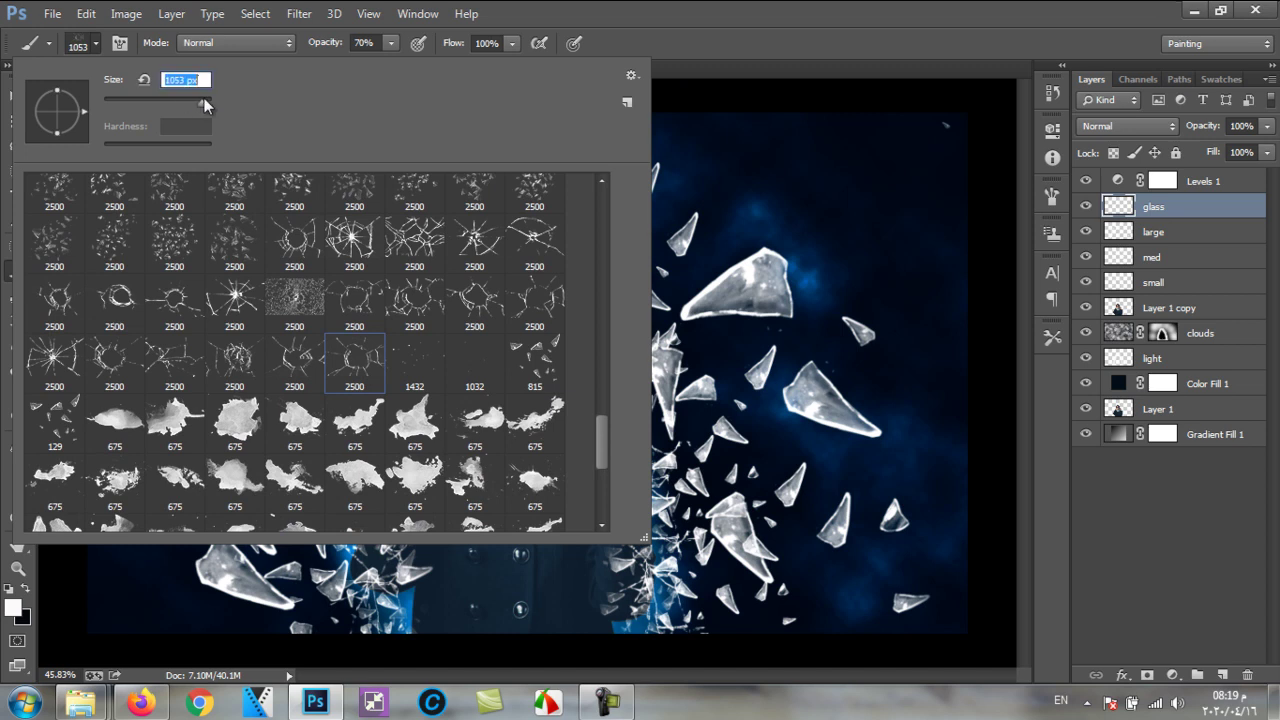
click(882, 90)
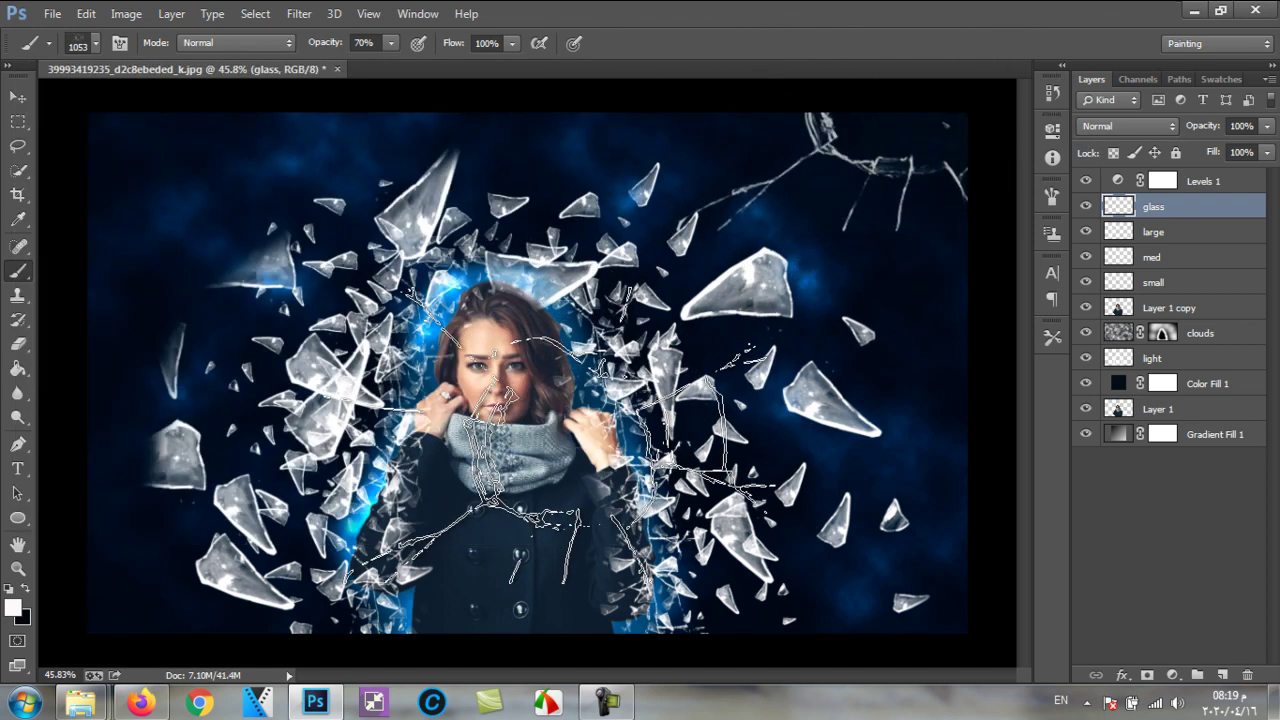
Step: Enlarge the cracked-glass brush to 2000 px and stamp a ring of cracks around the woman on the glass layer
key(bracketright)
key(bracketright)
key(bracketright)
key(bracketright)
key(bracketright)
key(bracketright)
key(bracketright)
key(bracketright)
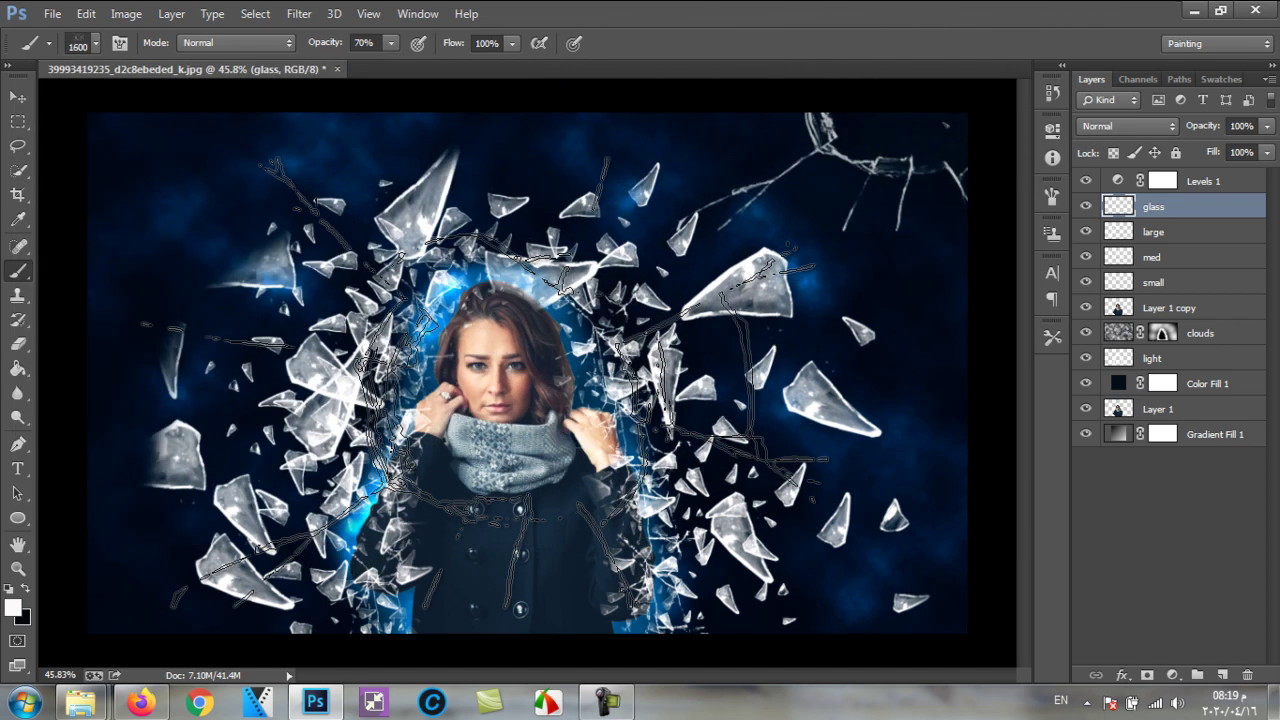
click(510, 380)
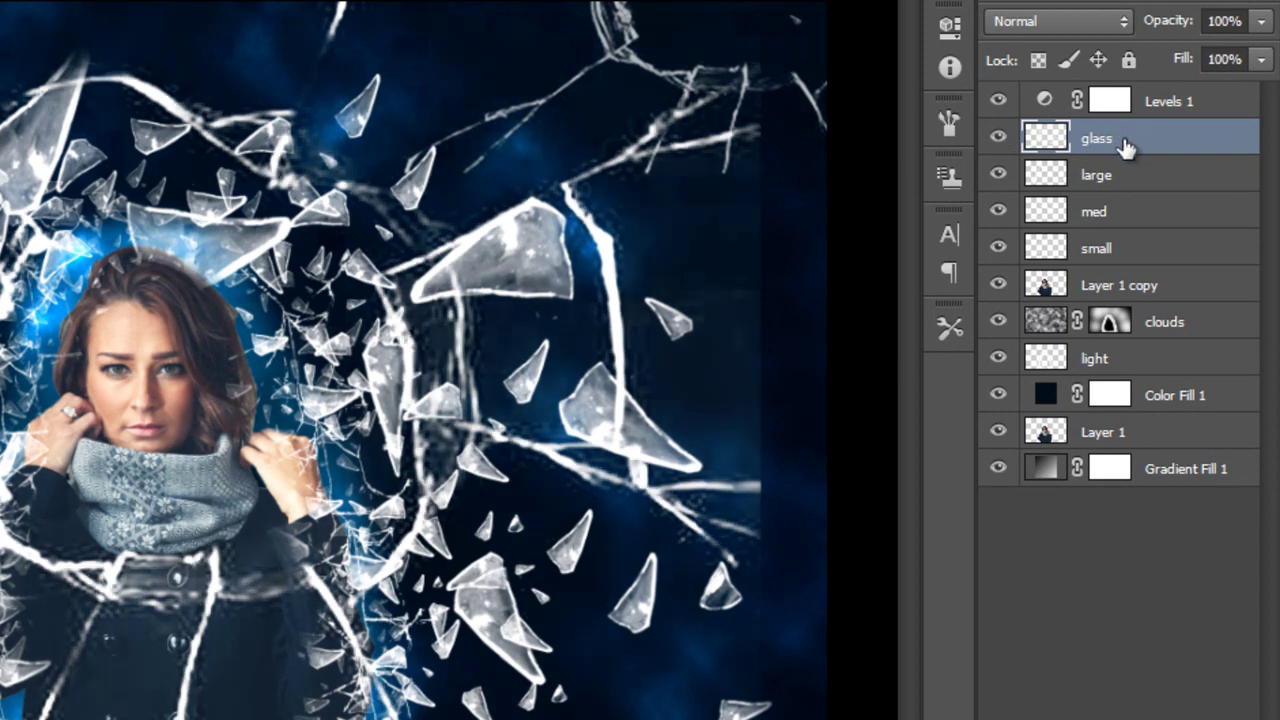
Step: Move the glass layer directly below Layer 1 copy, then delete it
drag(1125, 147, 1137, 320)
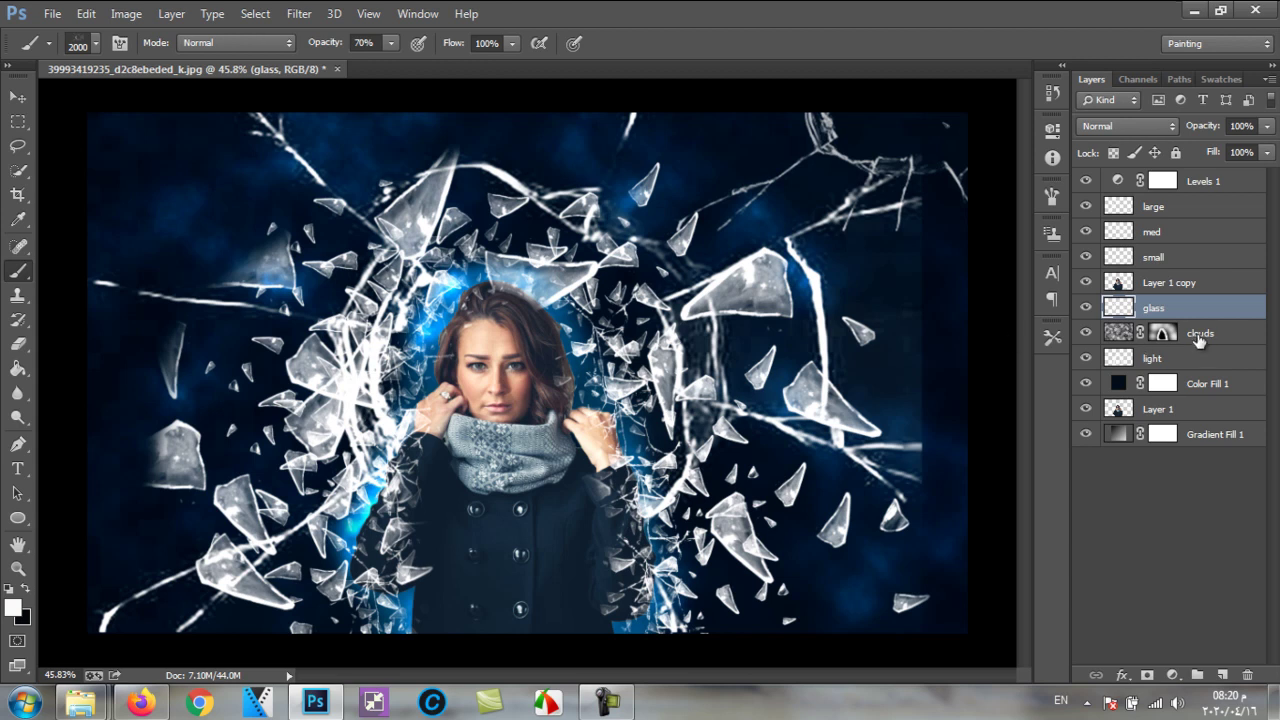
key(Delete)
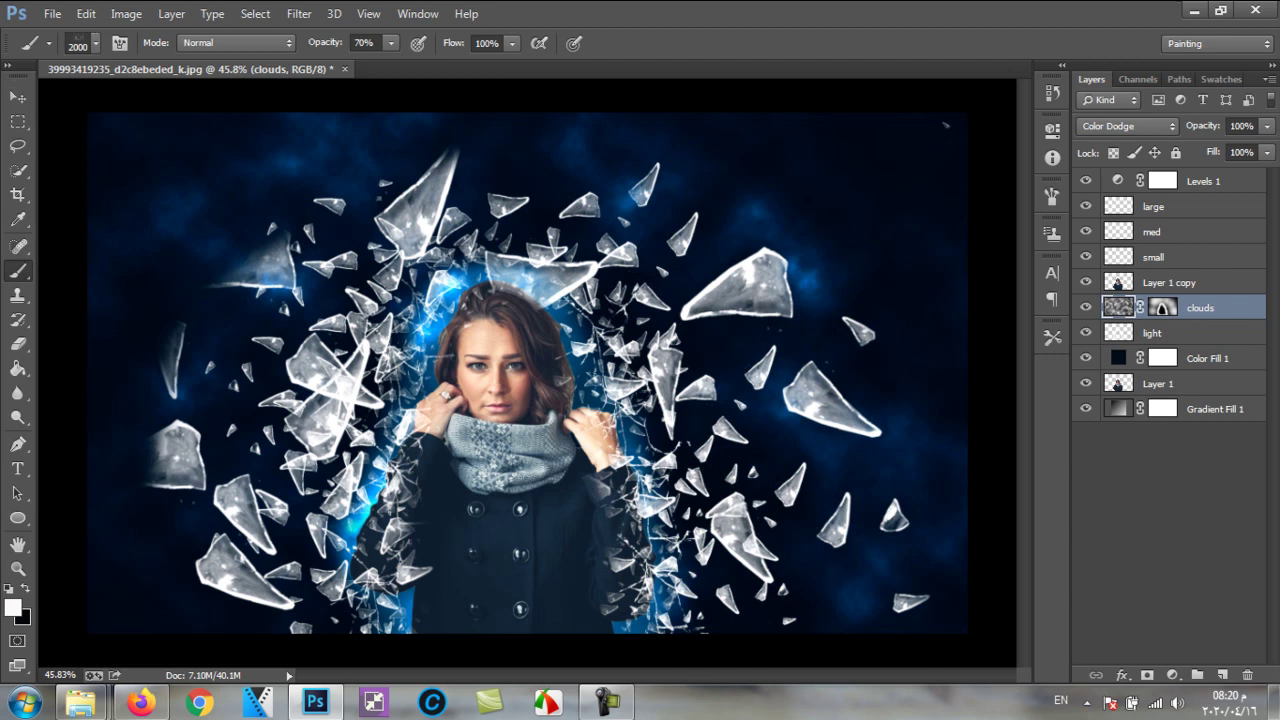
Step: Choose another ring-shaped cracked-glass tip at 2500 px and stamp cracks across the image on the large layer
right_click(378, 195)
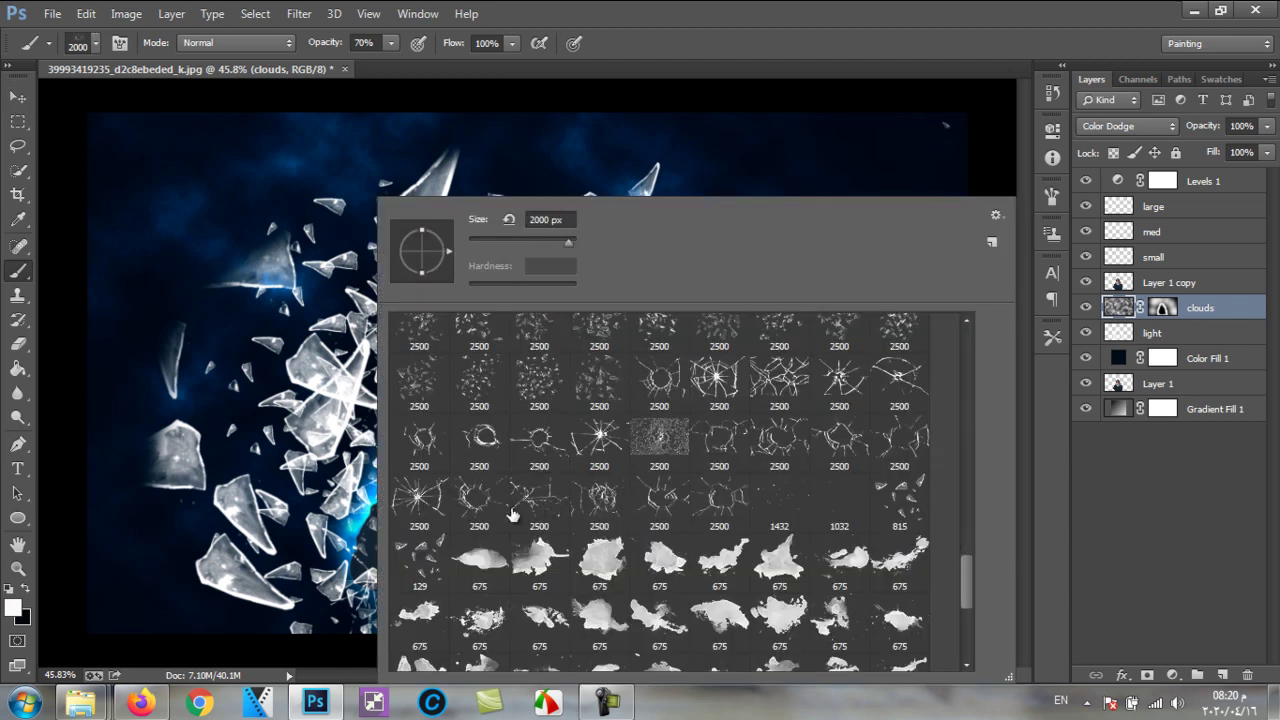
click(476, 497)
click(425, 509)
click(777, 388)
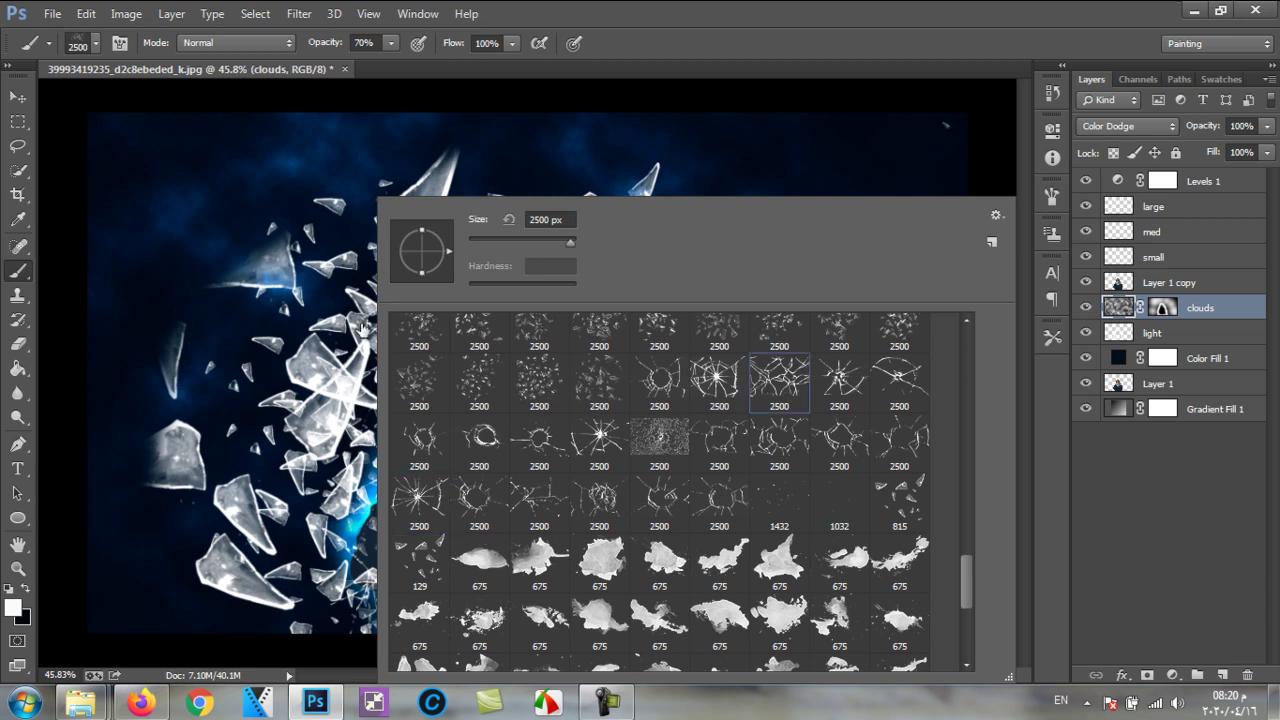
click(846, 388)
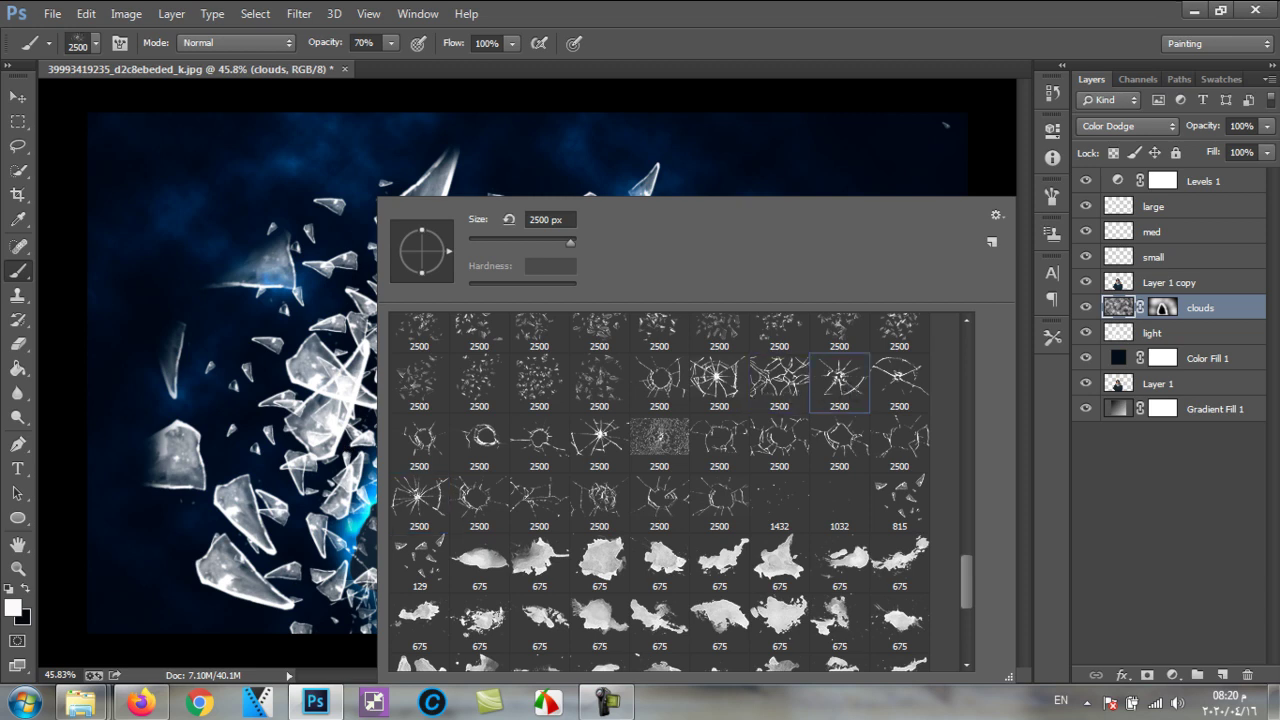
click(905, 441)
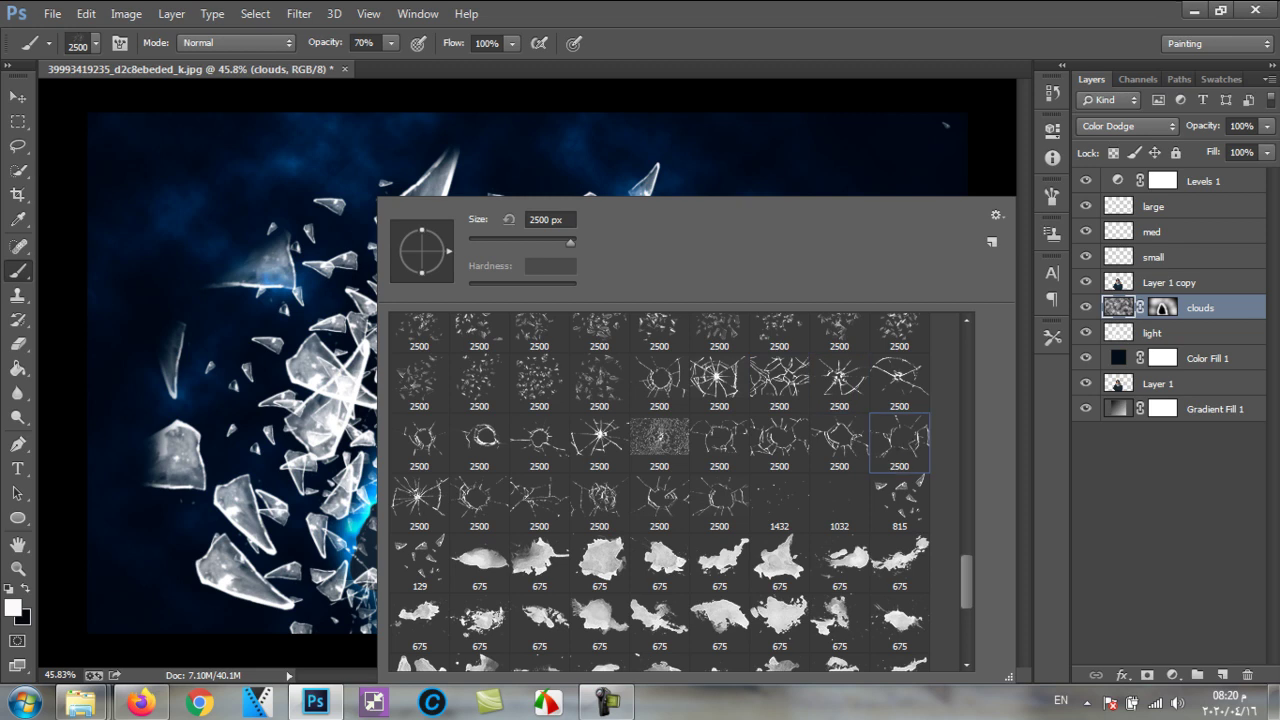
click(1018, 80)
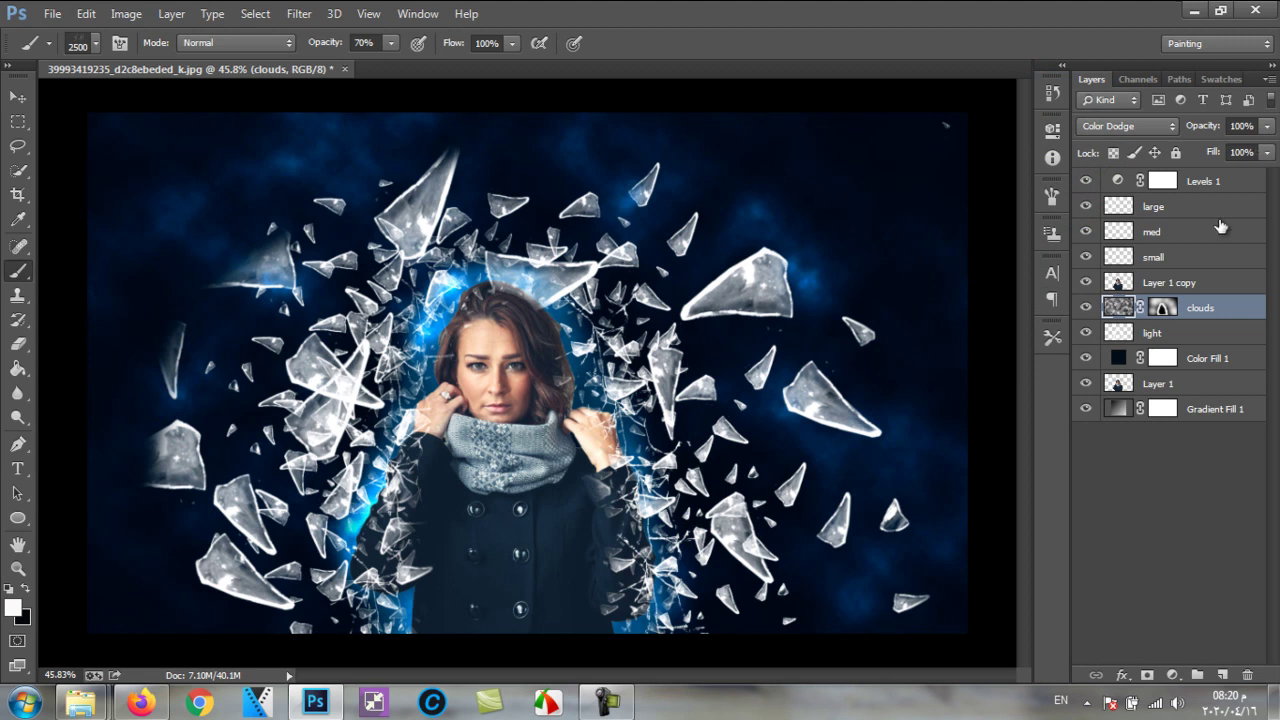
click(1180, 210)
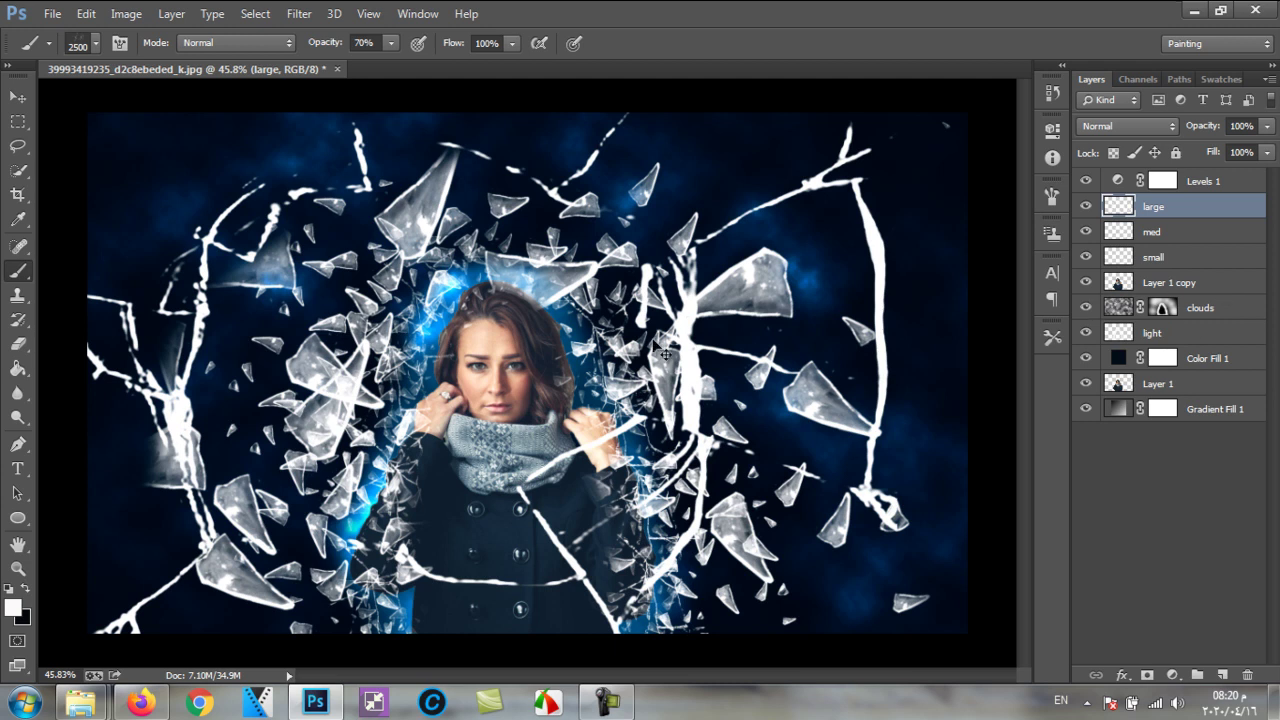
Step: Move the large layer directly below the clouds layer and lower its opacity to 49%
drag(1221, 214, 1243, 330)
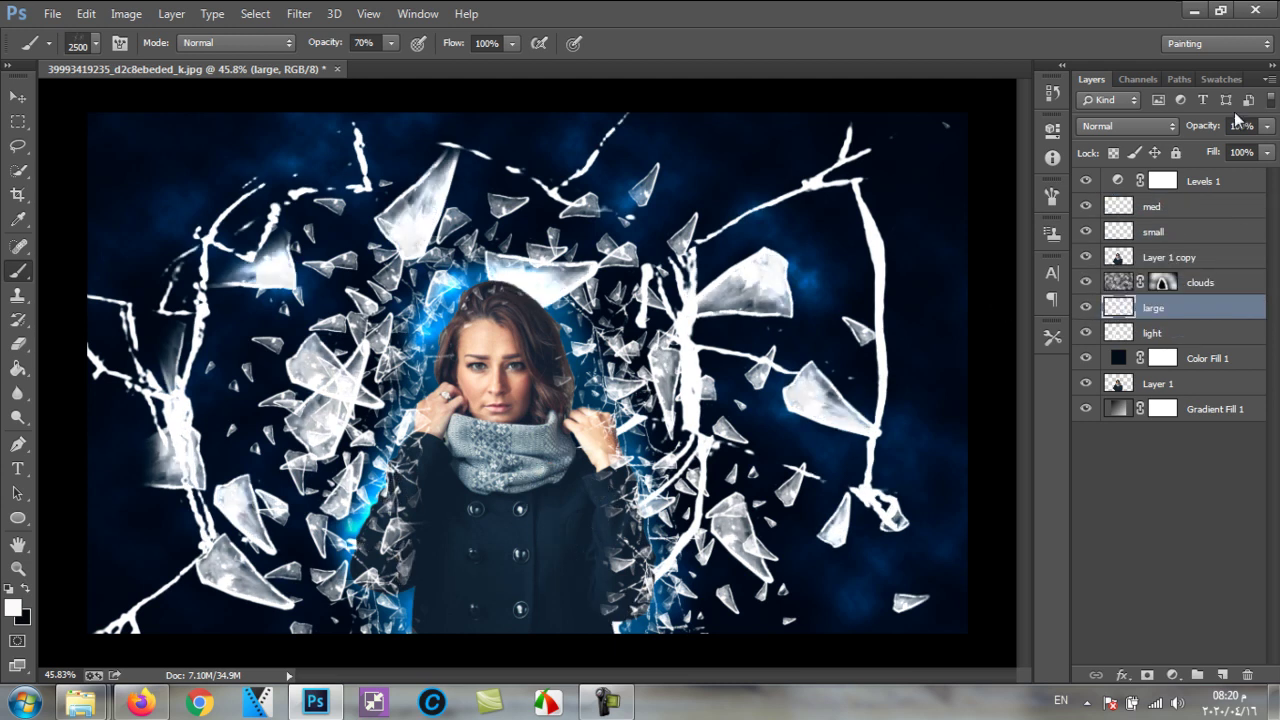
mouse_move(1209, 131)
mouse_down()
mouse_move(1193, 133)
mouse_move(1204, 129)
mouse_up()
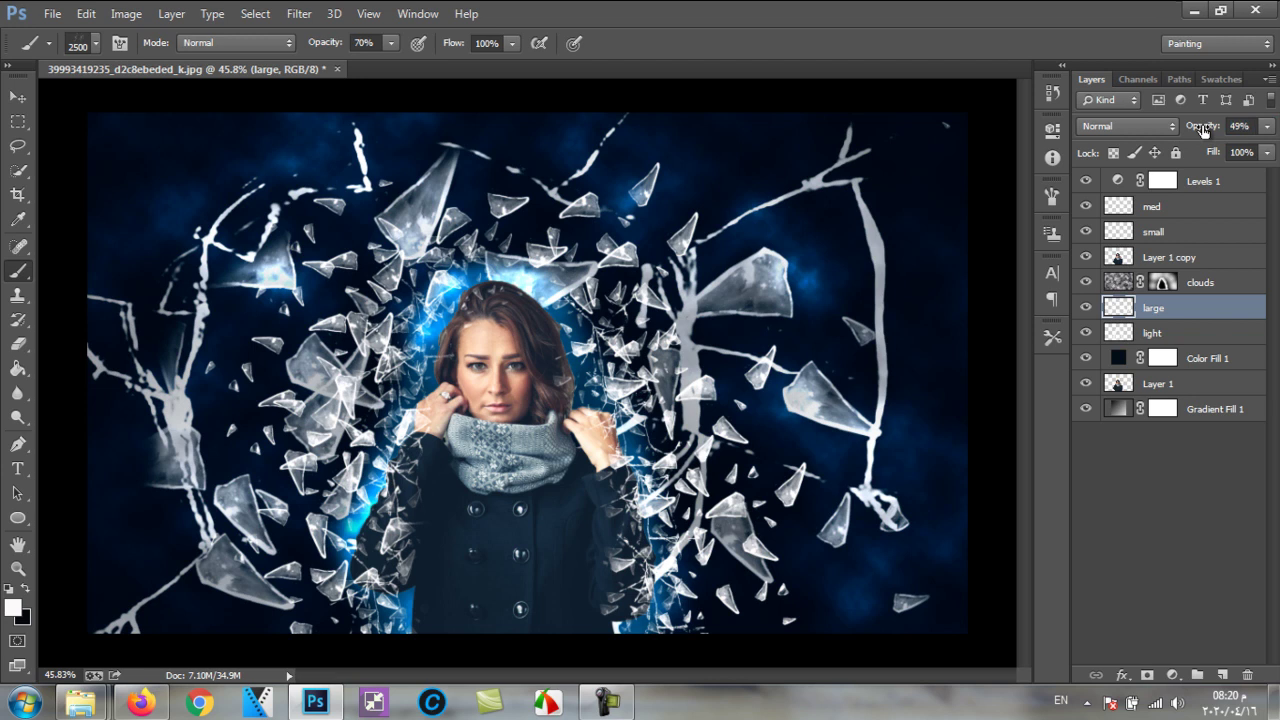
Step: Raise the large layer's opacity to 80%
drag(1217, 130, 1236, 128)
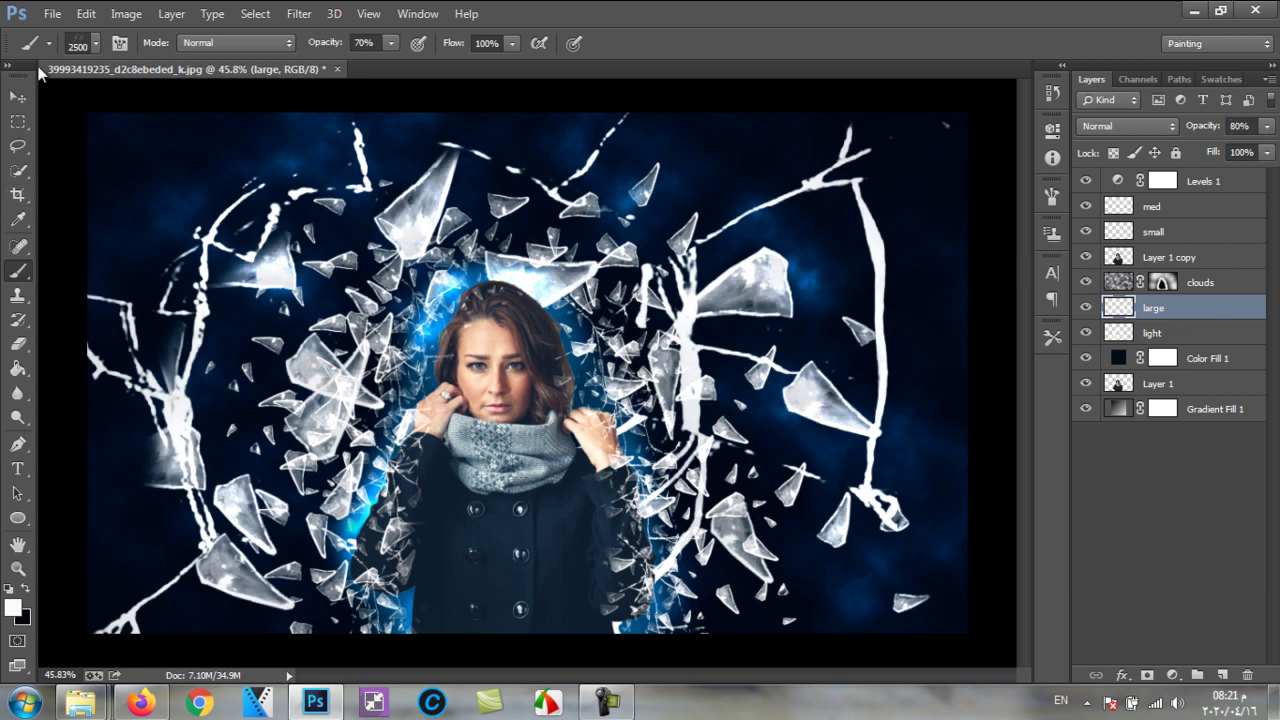
Step: Make the med layer active and open lens-2468346_1280.png from the Downloads folder
click(20, 97)
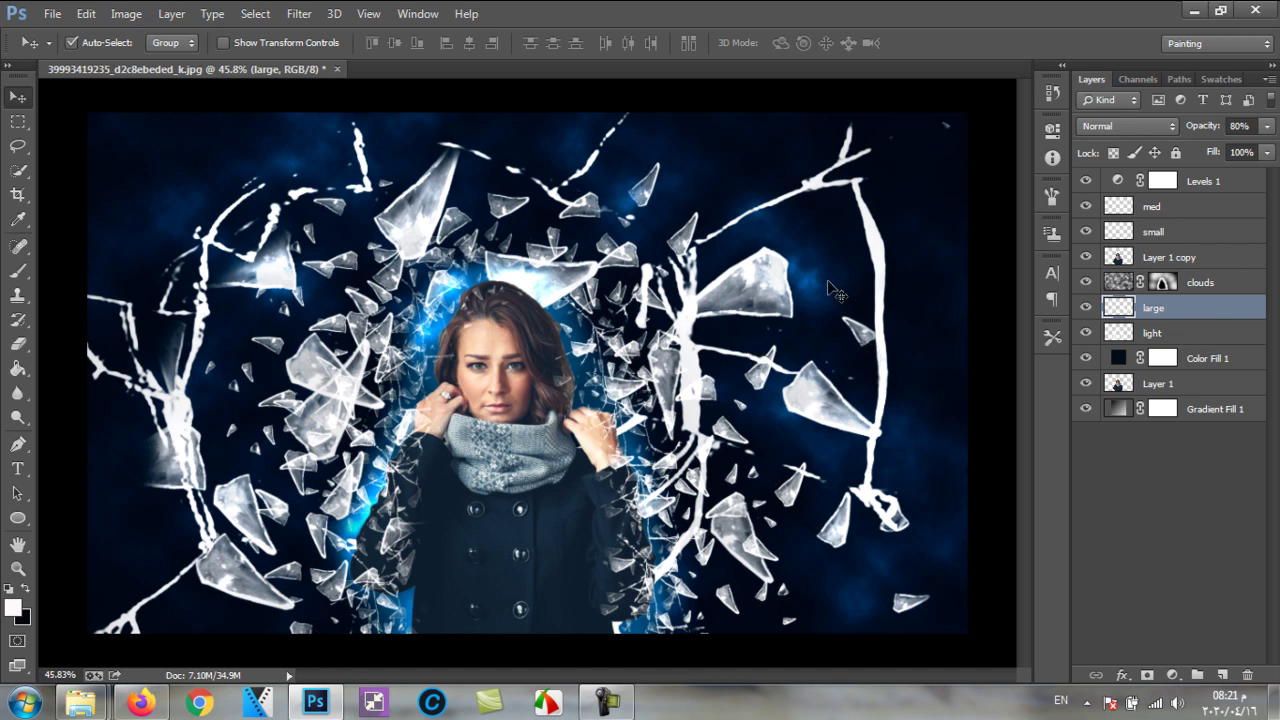
click(1200, 210)
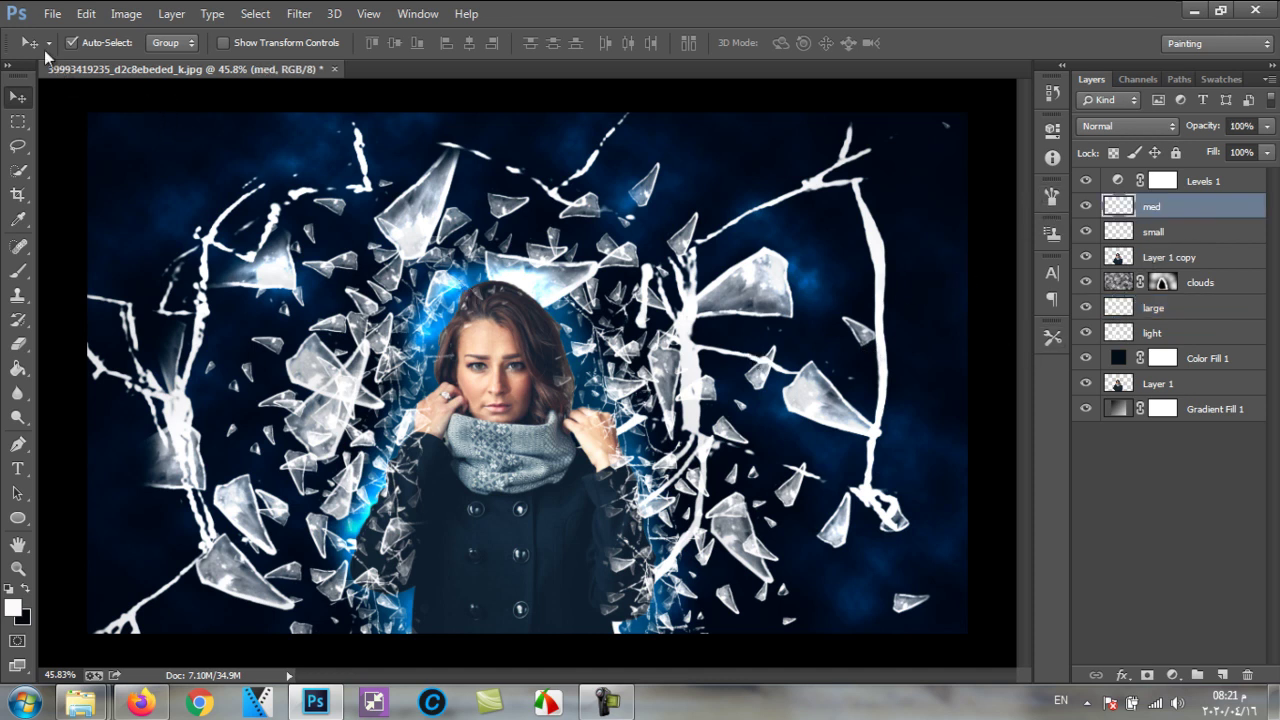
click(52, 14)
click(60, 48)
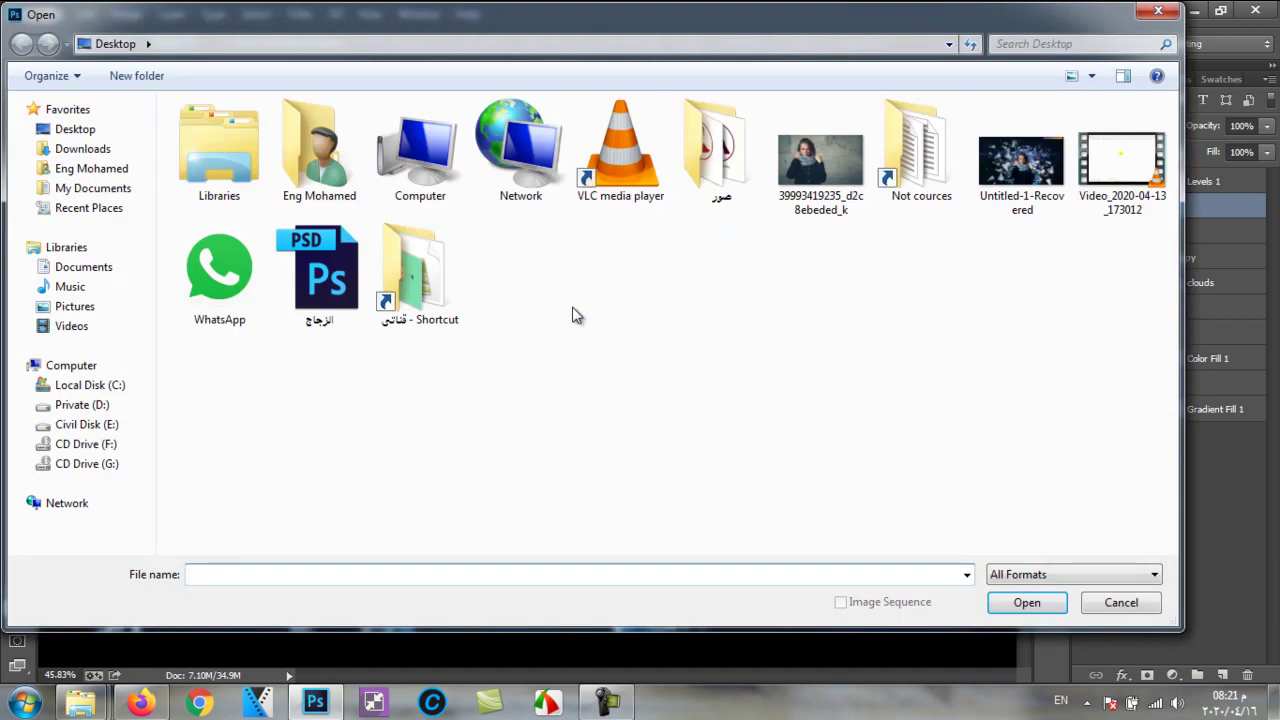
click(82, 149)
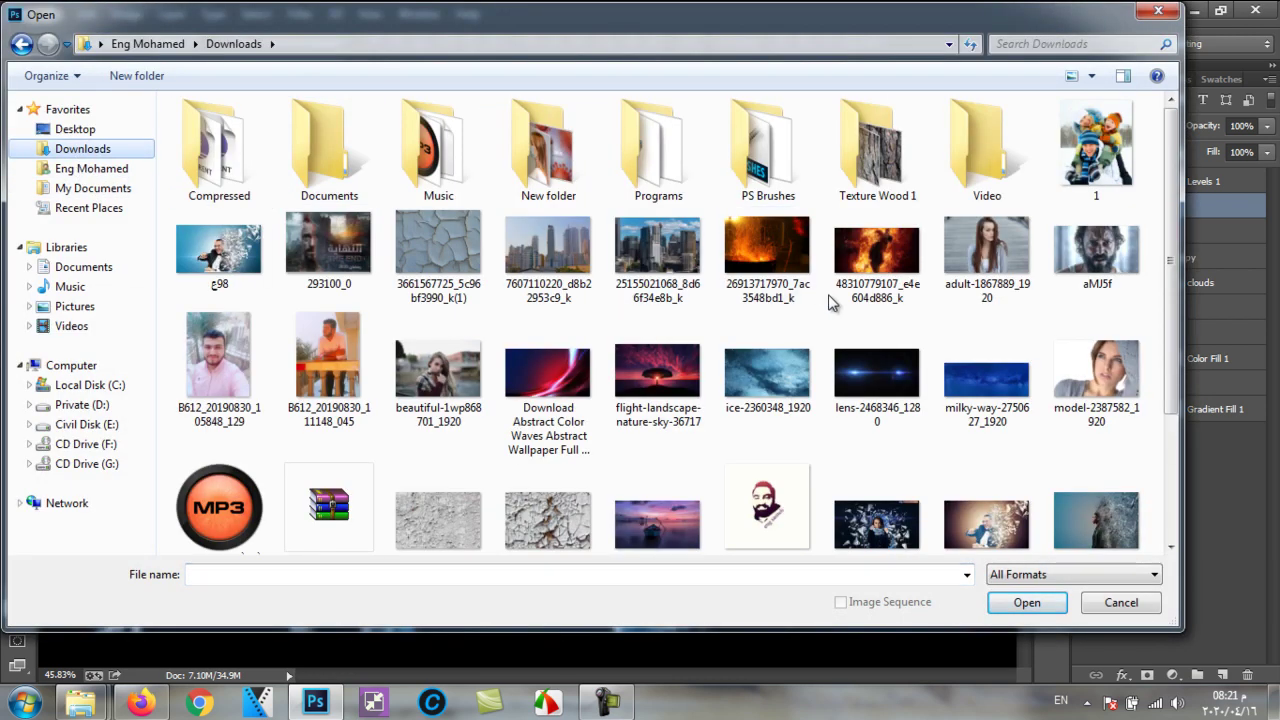
click(858, 388)
click(1022, 598)
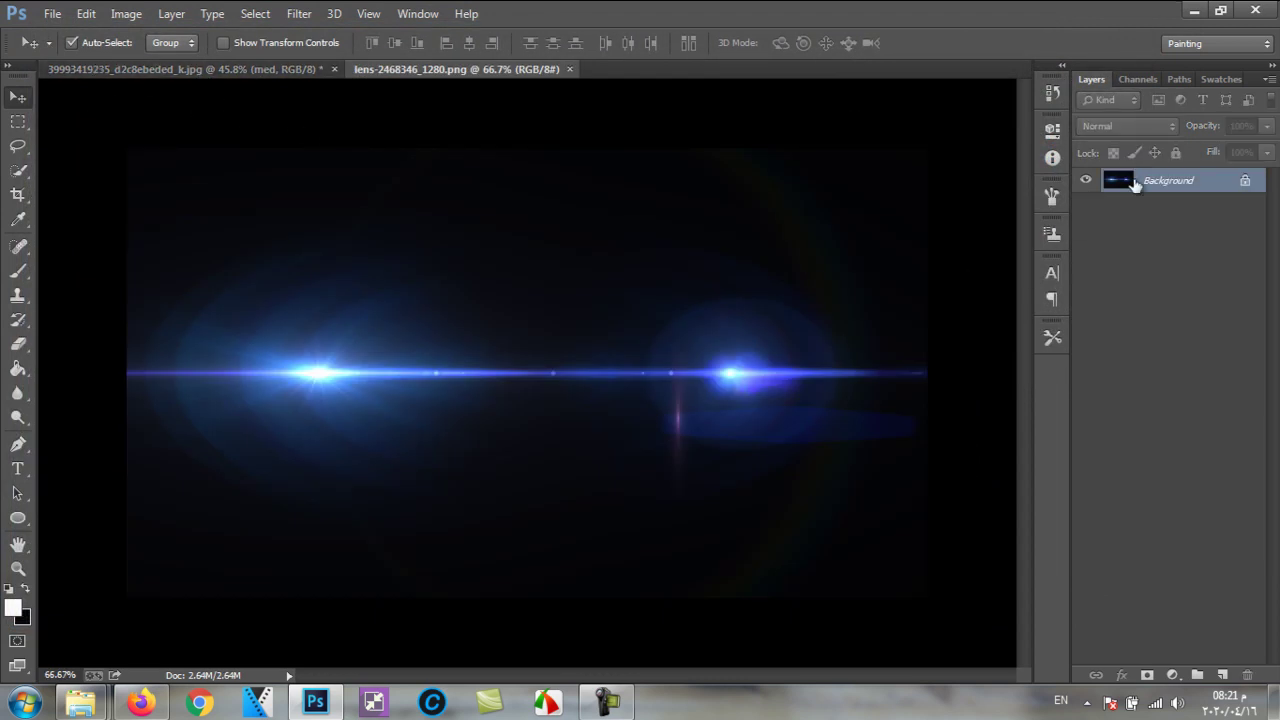
Step: Convert the lens image's locked background to a regular layer and bring it into the woman composite above the med layer
double_click(1135, 185)
key(Return)
drag(420, 344, 351, 345)
scroll(597, 397, down, 2)
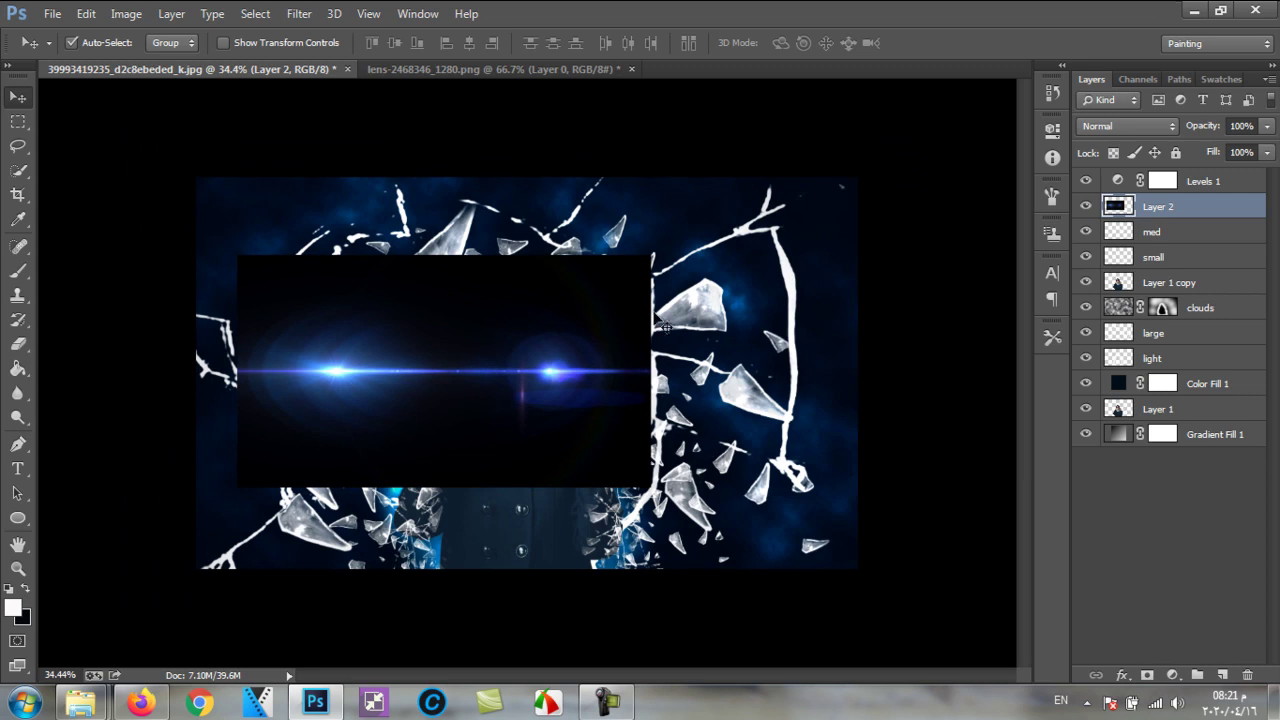
Step: Scale the lens flare layer to 238.28% width and 216.25% height so it covers the whole canvas, and apply the transformation
key(ctrl+t)
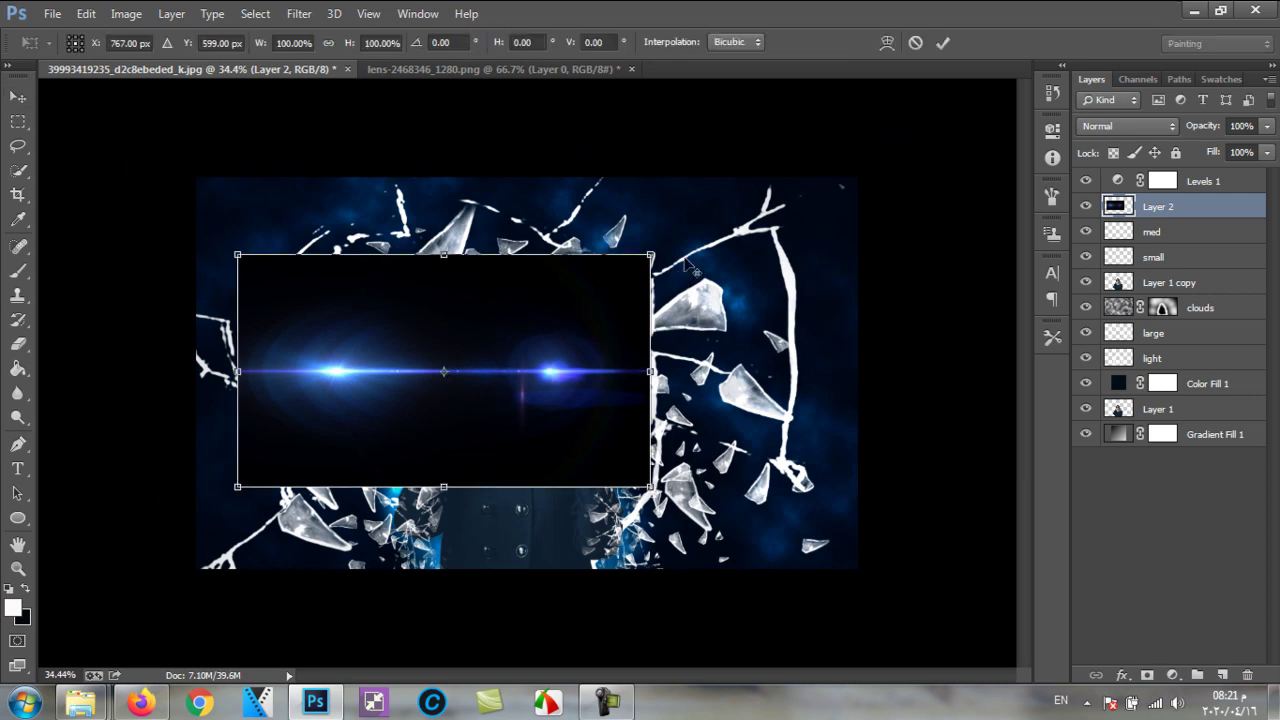
drag(651, 256, 937, 178)
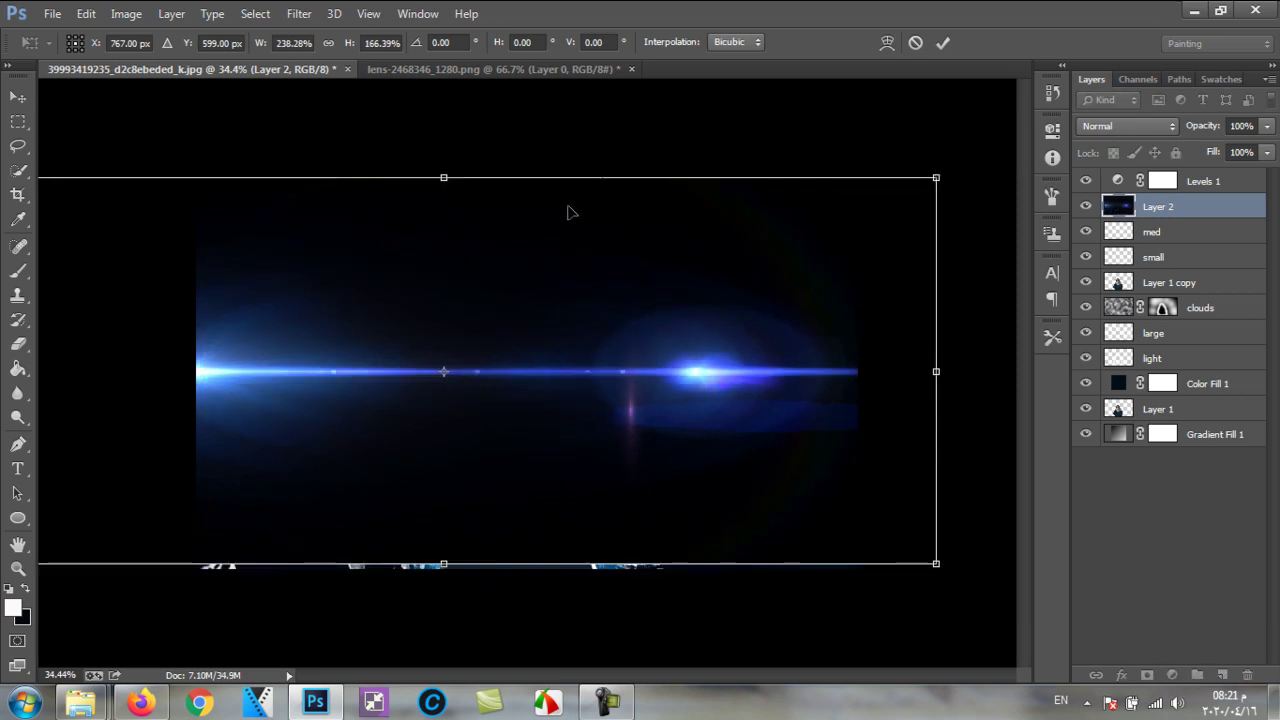
drag(445, 179, 417, 125)
drag(443, 566, 443, 628)
click(18, 96)
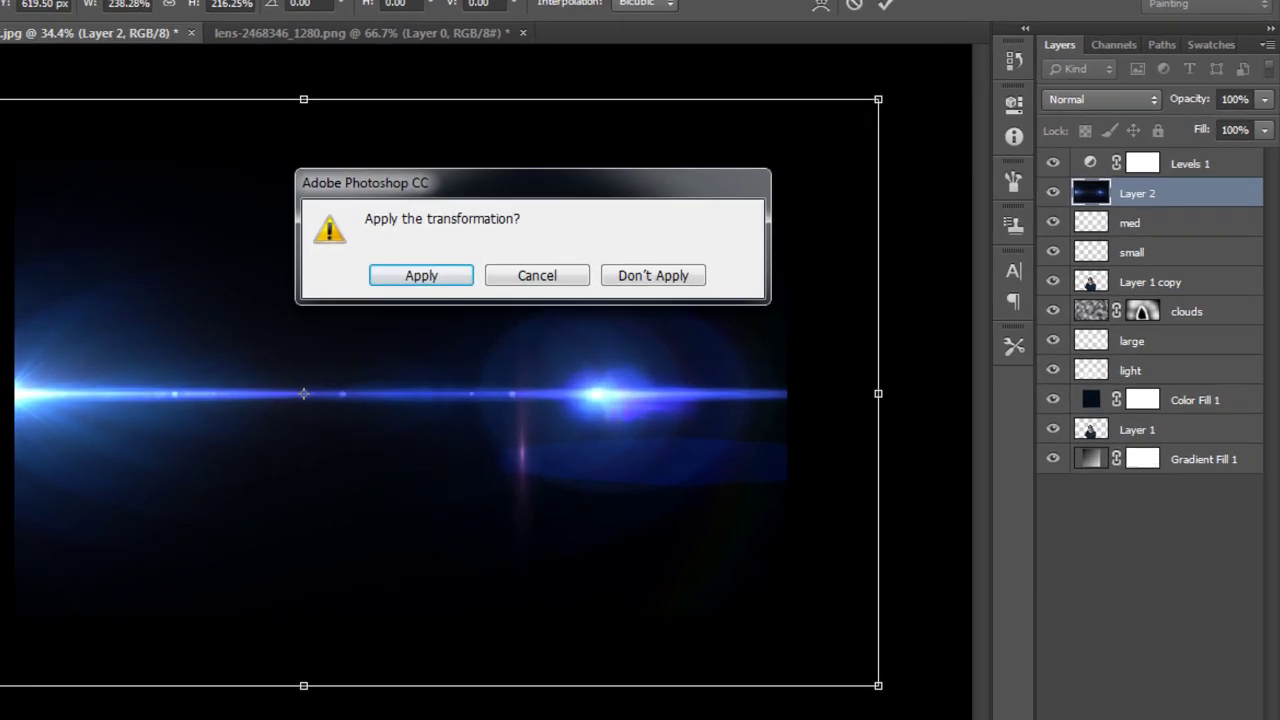
key(Return)
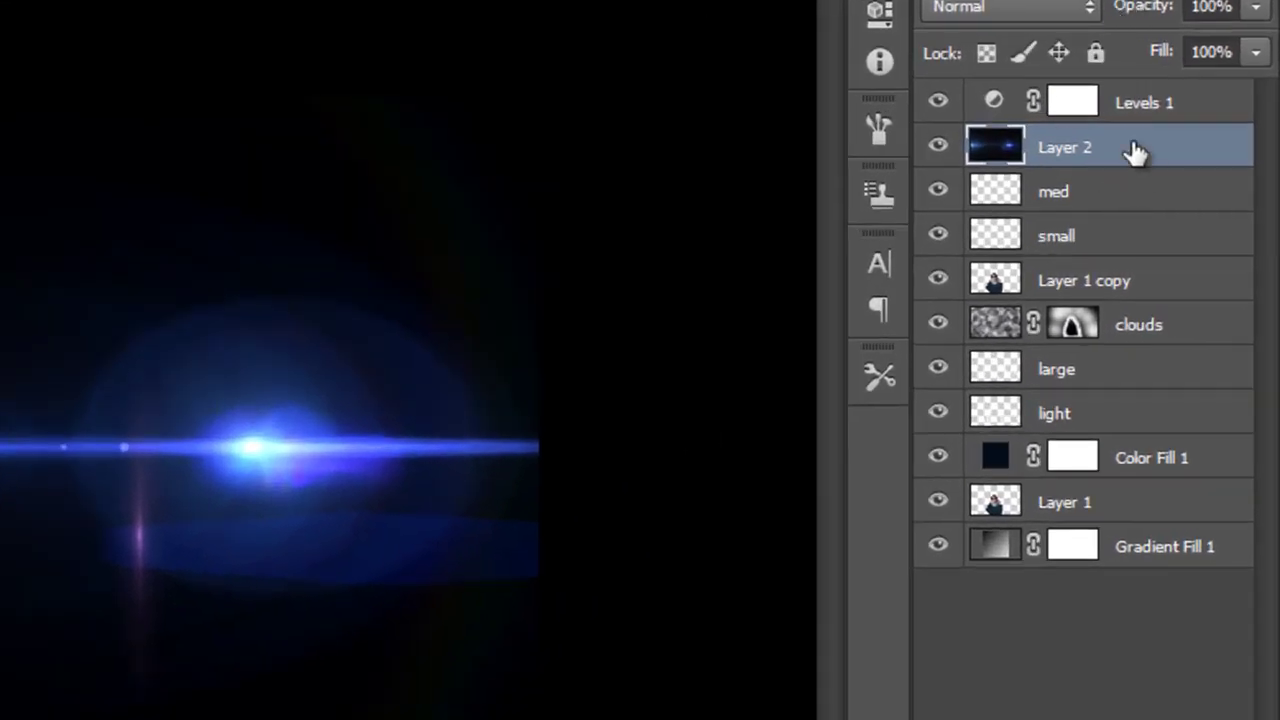
Step: Place Layer 2 directly below Layer 1 copy and shift its bright flare behind the woman's shoulder
drag(1137, 150, 1157, 320)
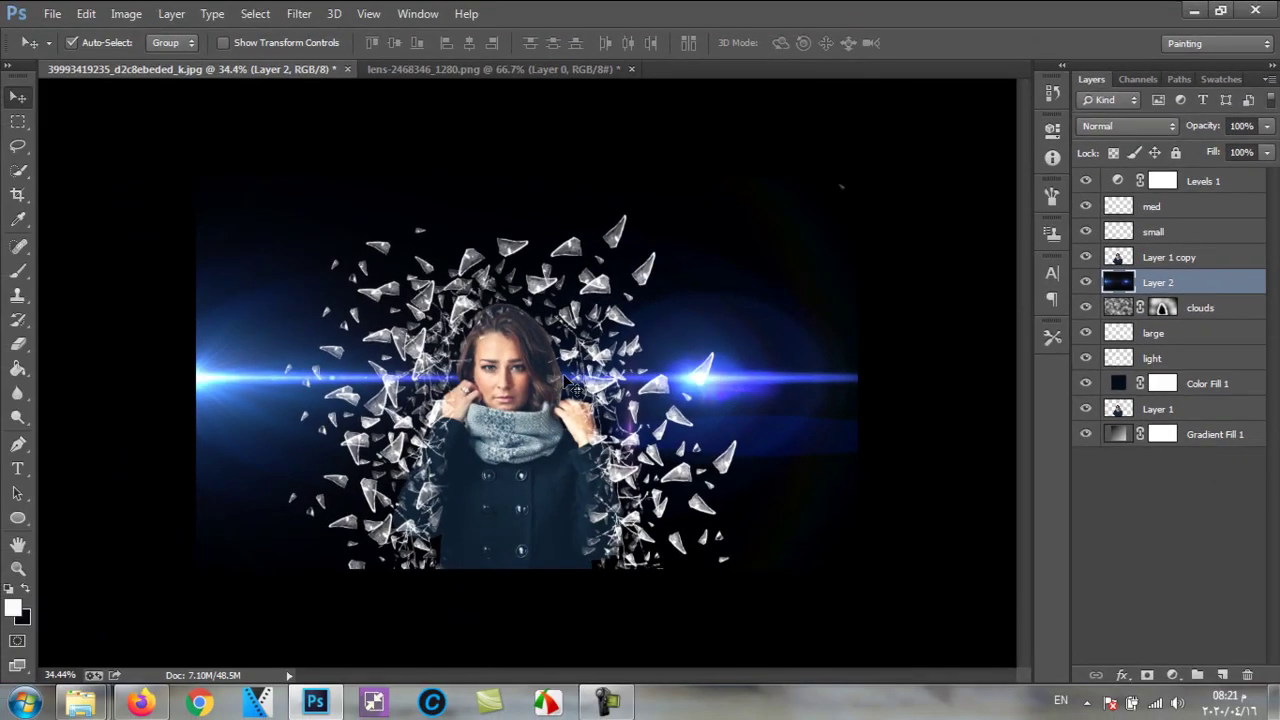
scroll(501, 390, up, 1)
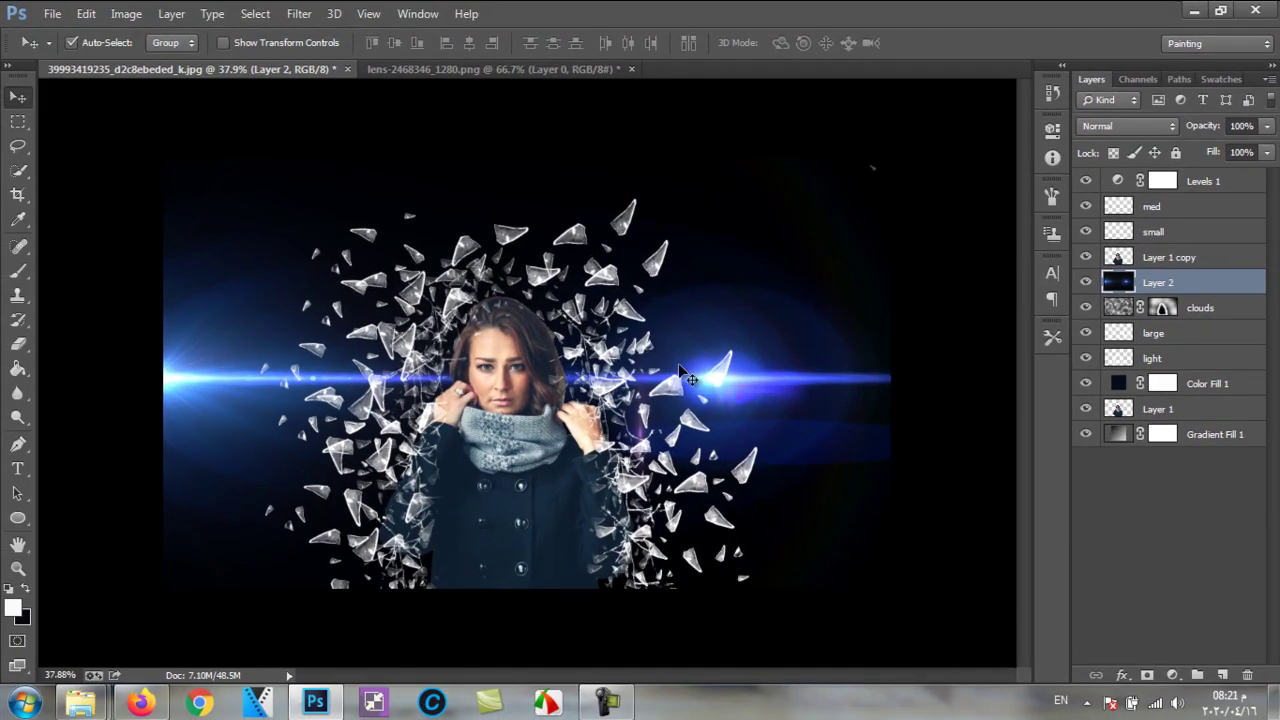
drag(688, 381, 568, 400)
Step: Stretch the lens flare layer to 110.66% width and reposition it so the bright spot sits beside the woman
key(ctrl+t)
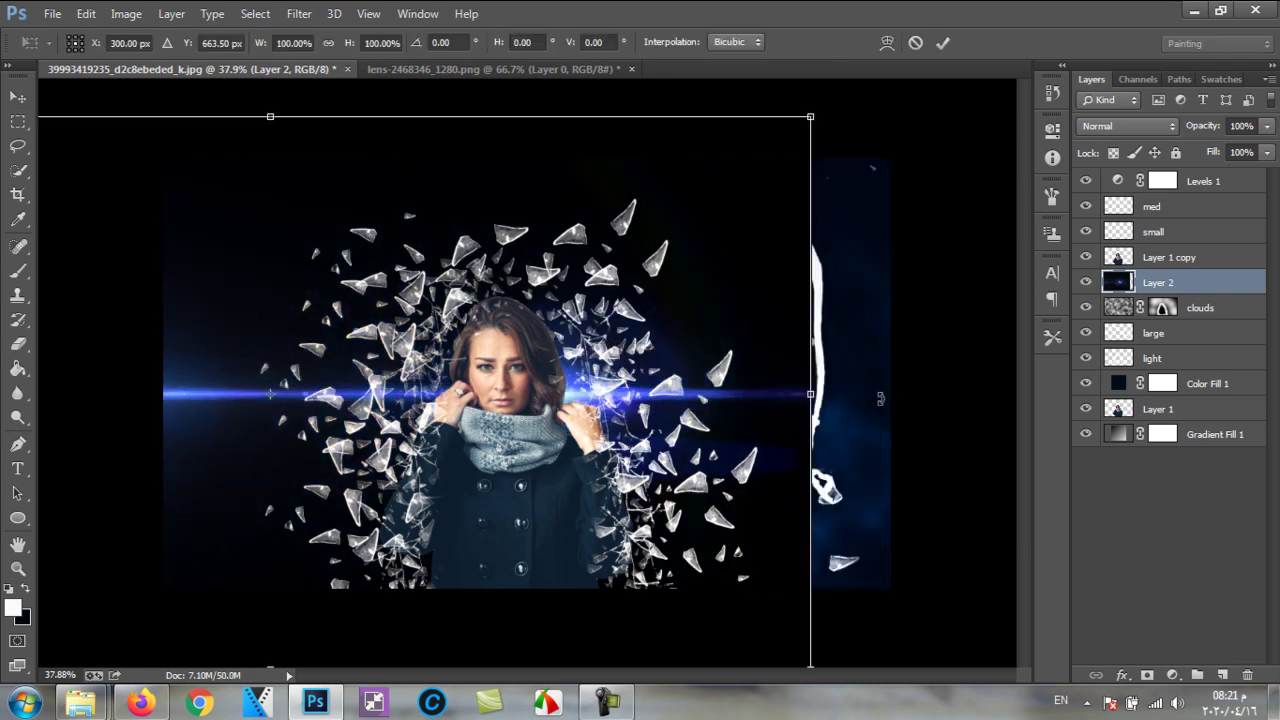
drag(813, 394, 926, 394)
drag(652, 394, 687, 389)
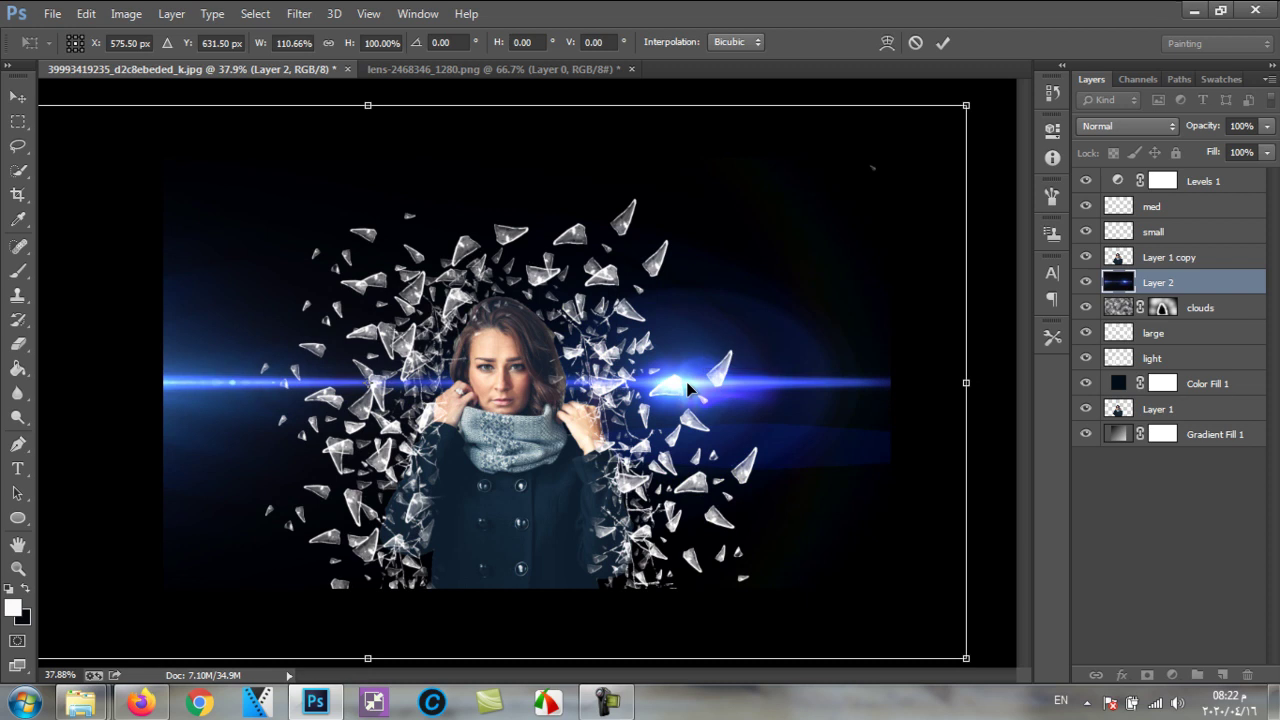
click(22, 100)
click(545, 277)
key(ctrl+plus)
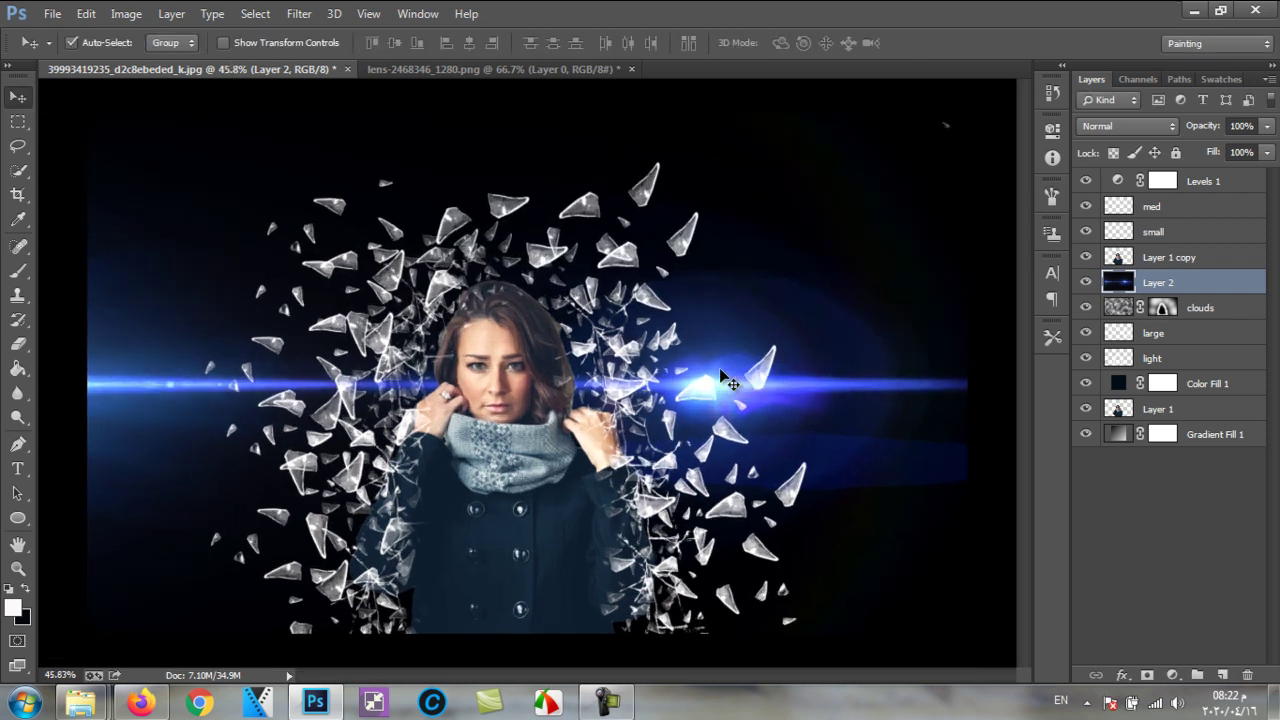
scroll(563, 313, up, 1)
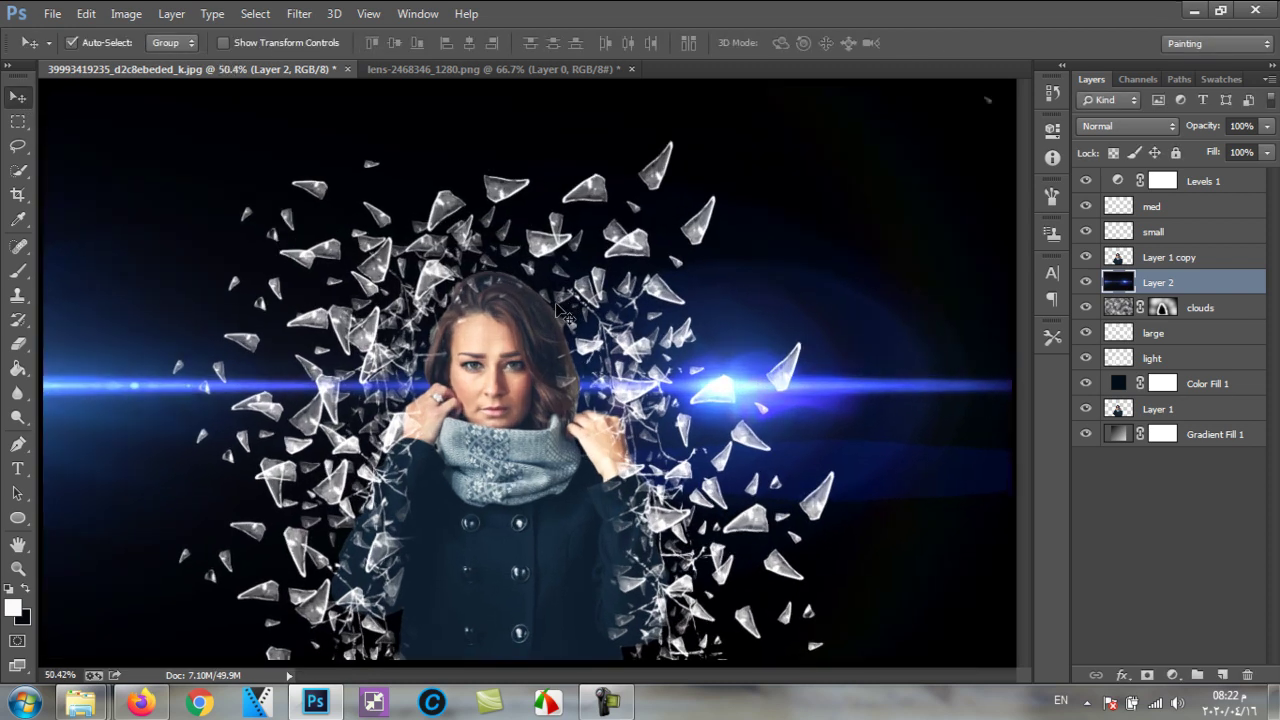
Step: Add a Color Lookup adjustment directly above Layer 1 copy, using the 2Strip.look 3DLUT file
click(1187, 258)
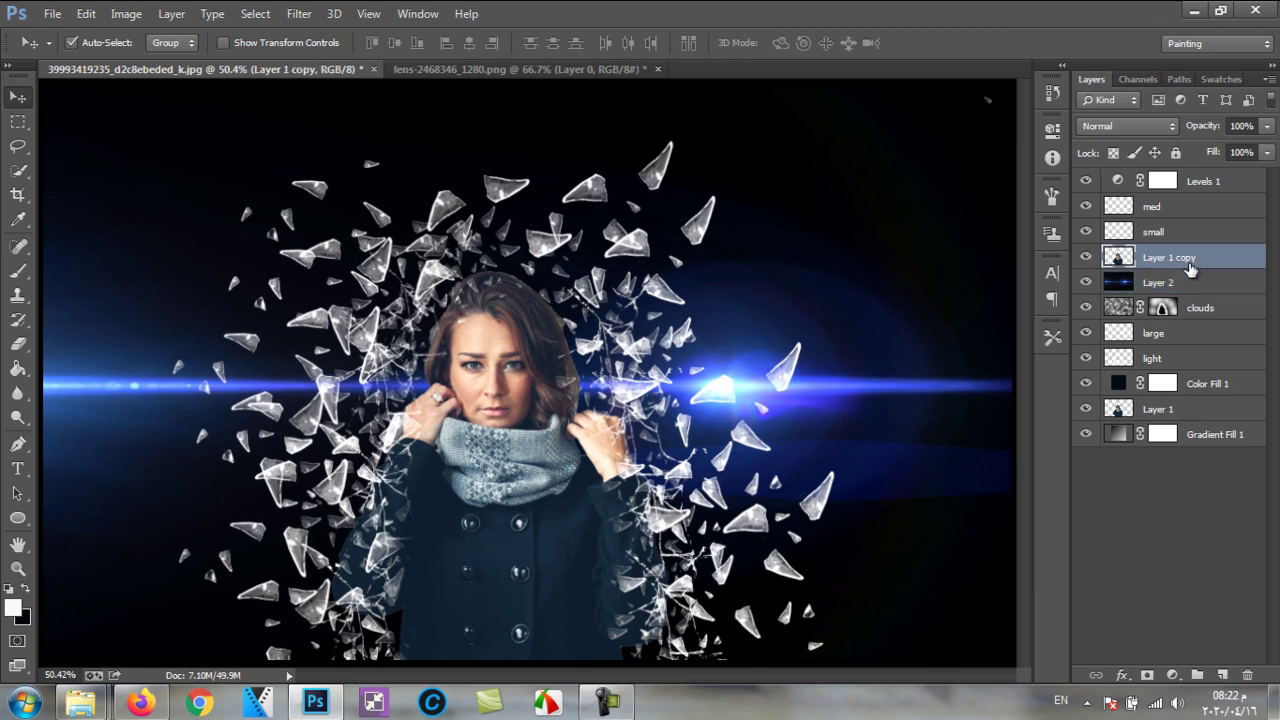
click(1174, 680)
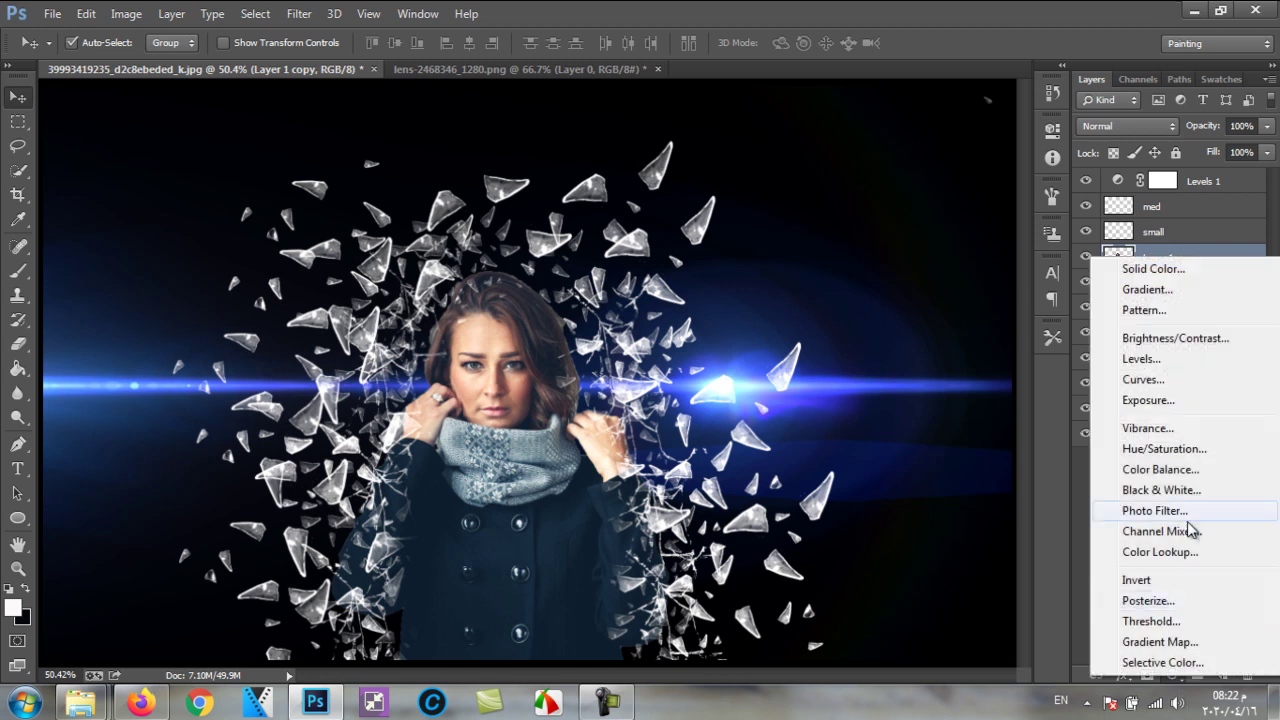
key(Escape)
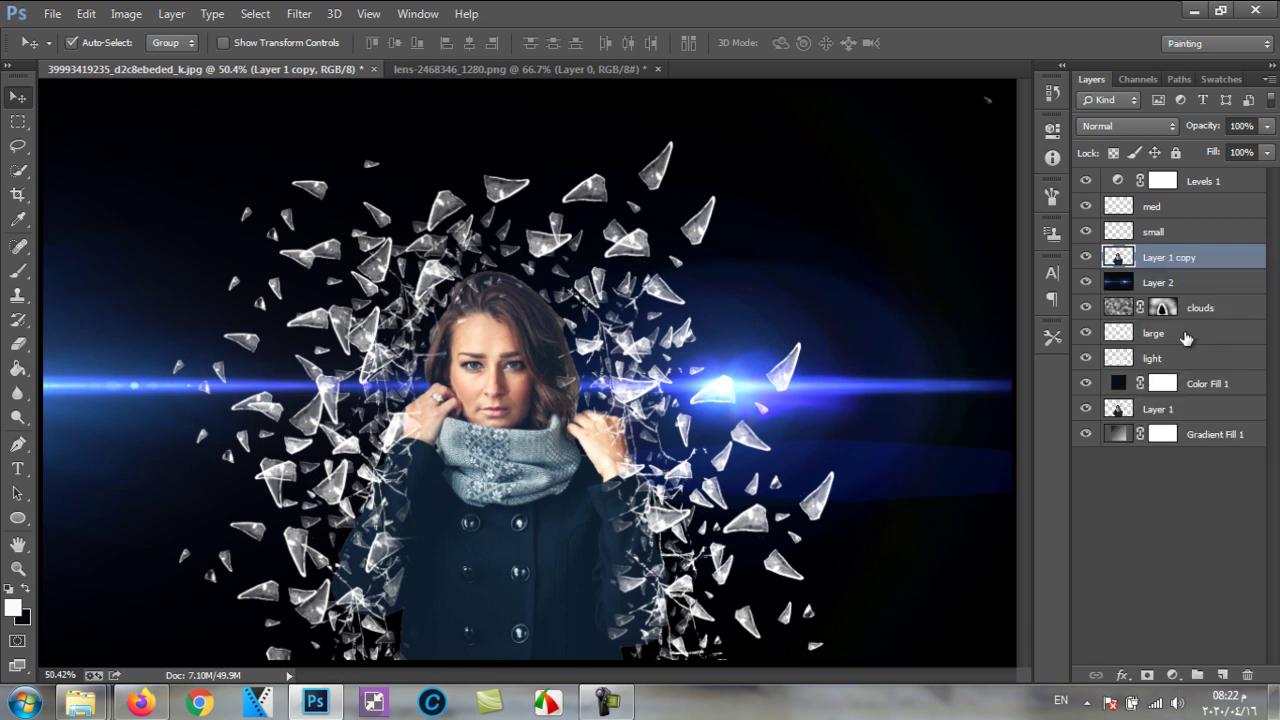
click(1176, 675)
click(1176, 548)
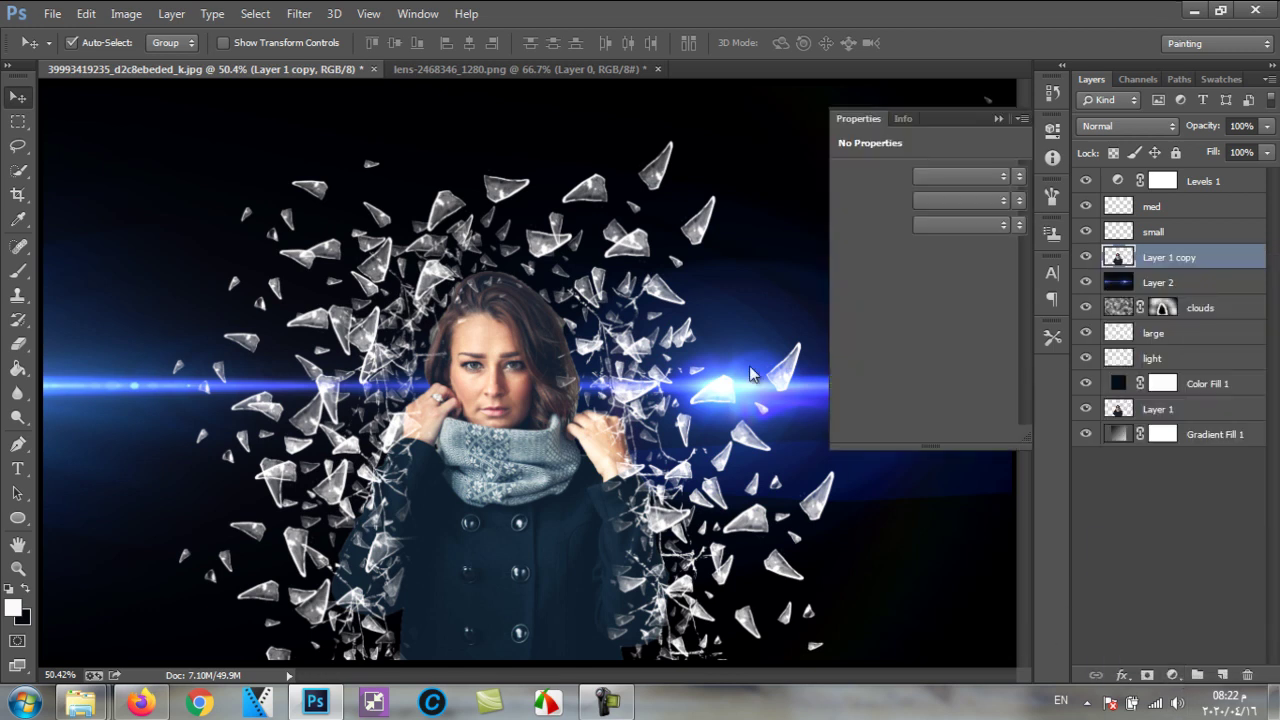
click(971, 179)
click(970, 250)
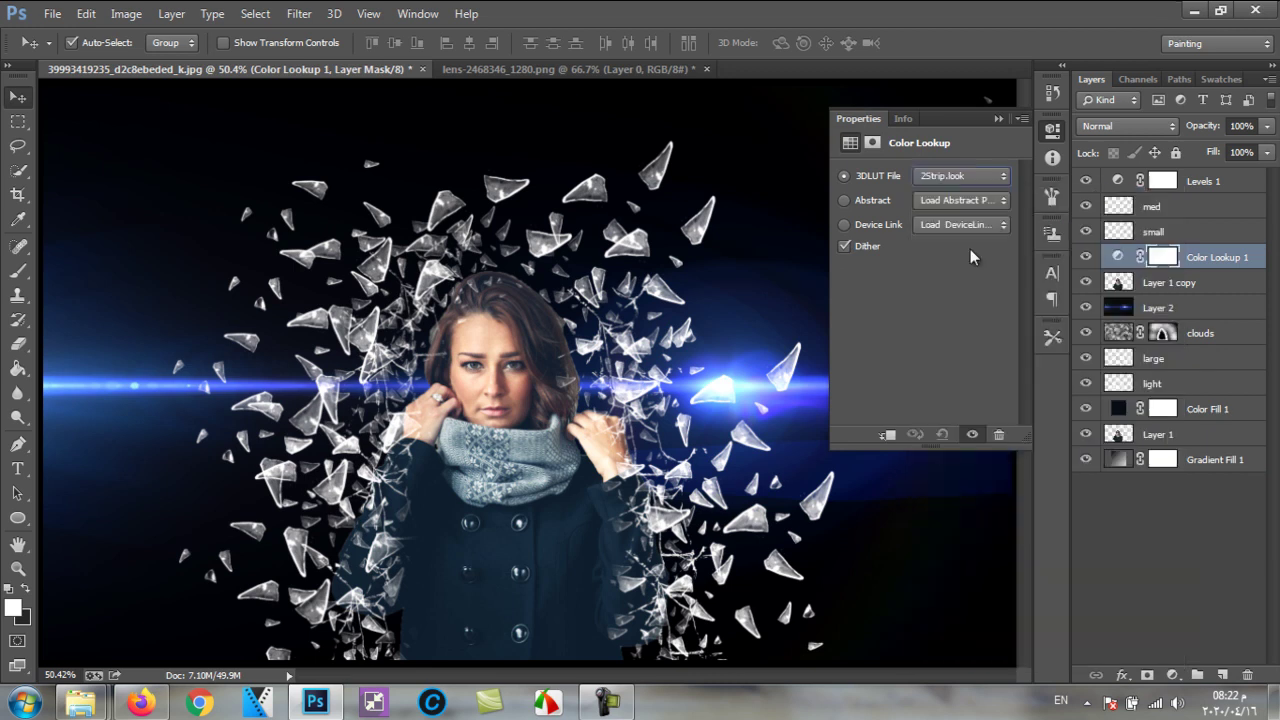
Step: Try further 3DLUT looks on the Color Lookup adjustment, including 3Strip.look and Crisp_Warm.look
key(Down)
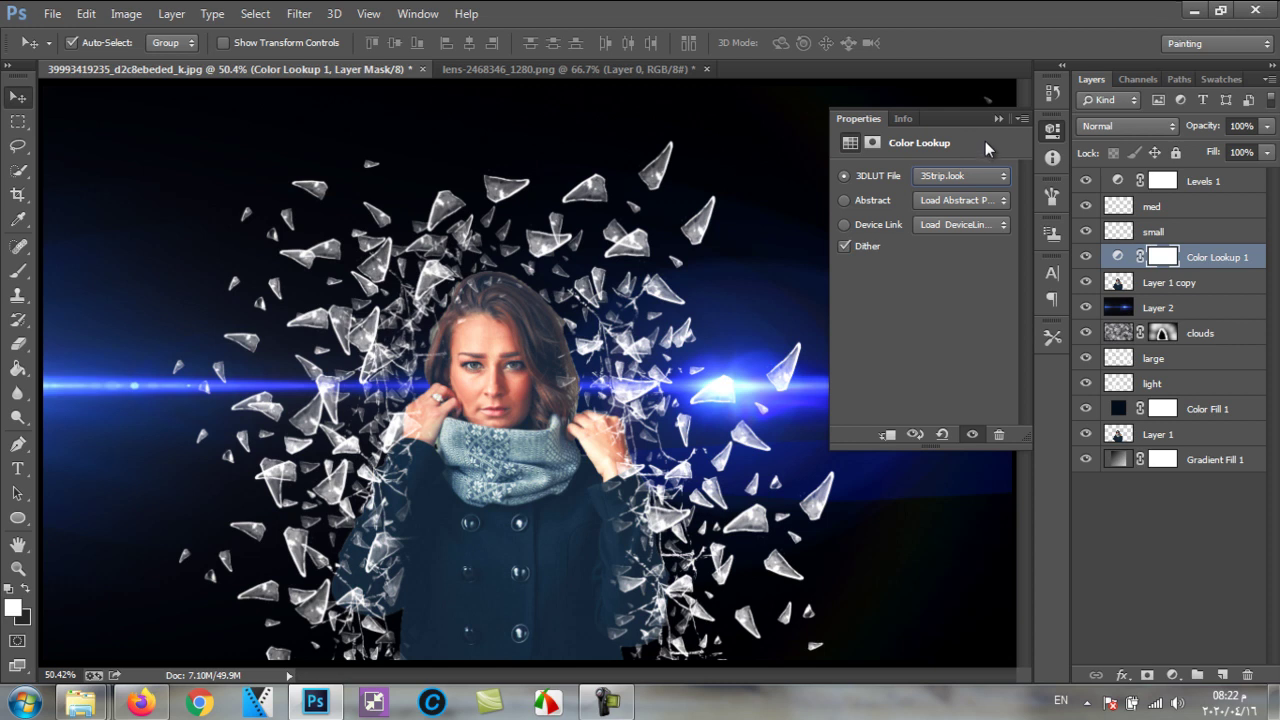
key(Down)
key(Down)
key(Down)
key(Down)
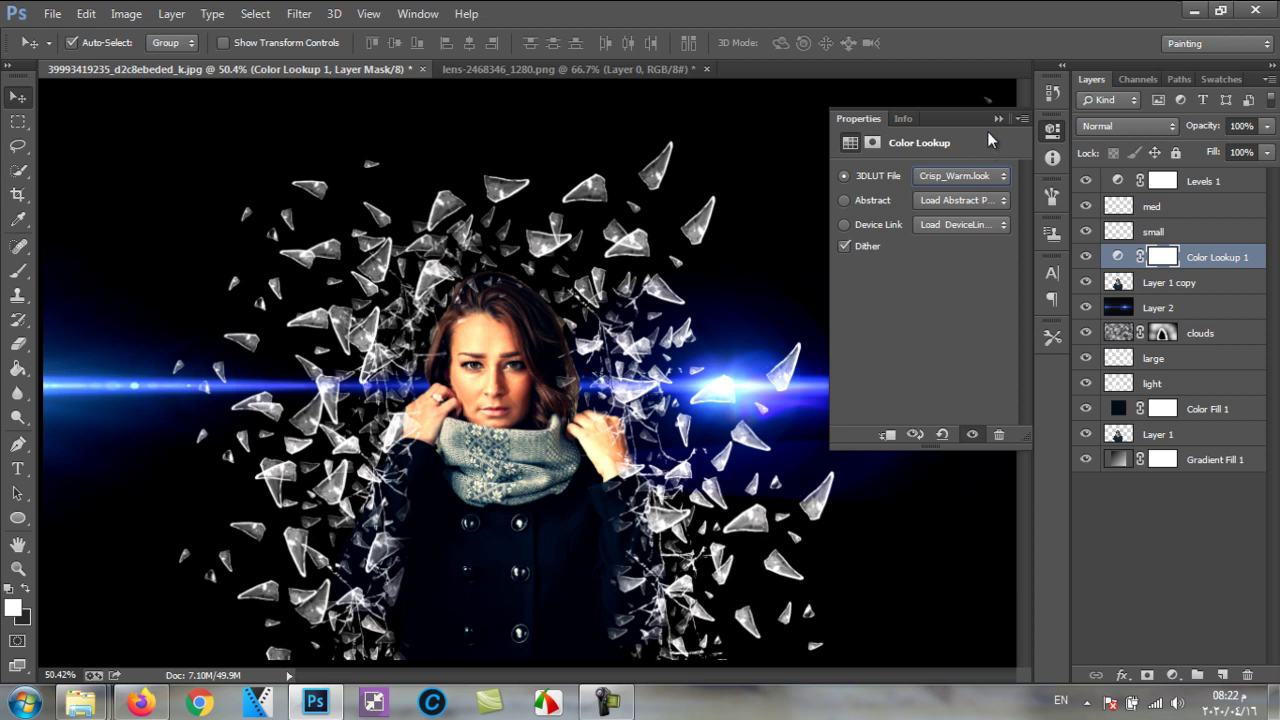
click(997, 118)
scroll(760, 372, down, 2)
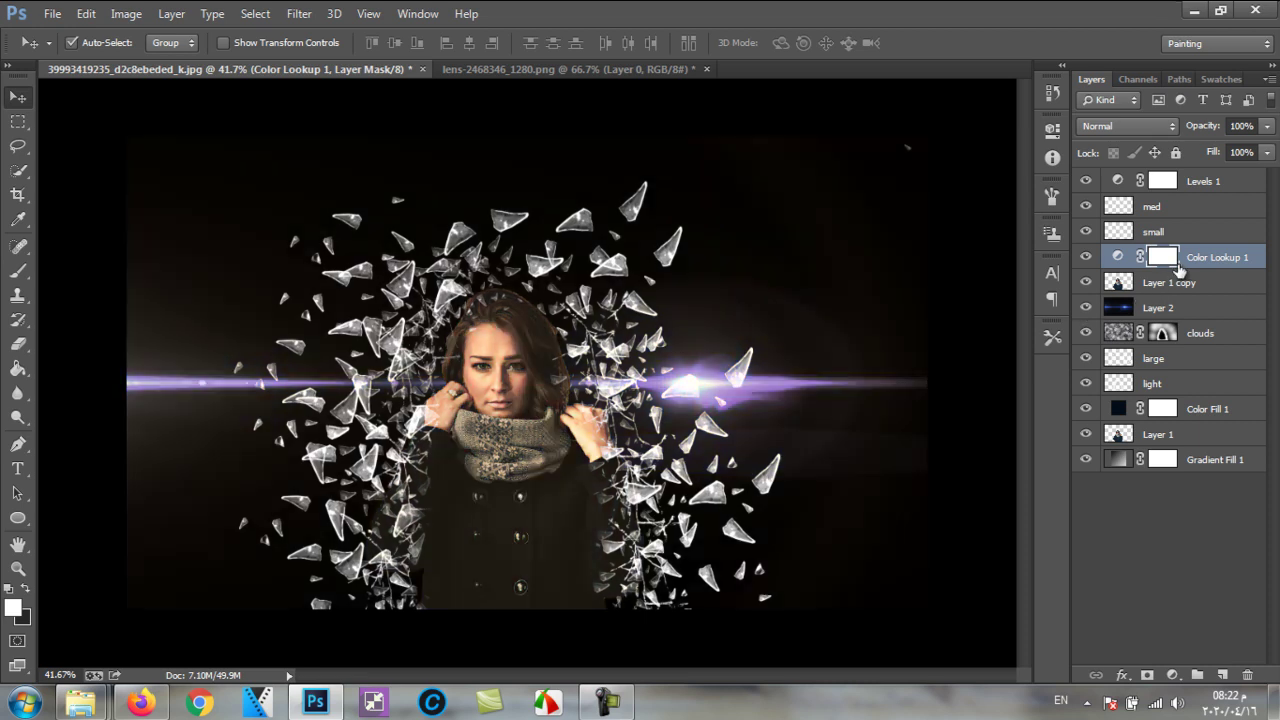
Step: Undo the Color Lookup adjustment and the flare stretch, and reposition Layer 2 so the flare spans the full canvas width
key(ctrl+alt+z)
key(ctrl+alt+z)
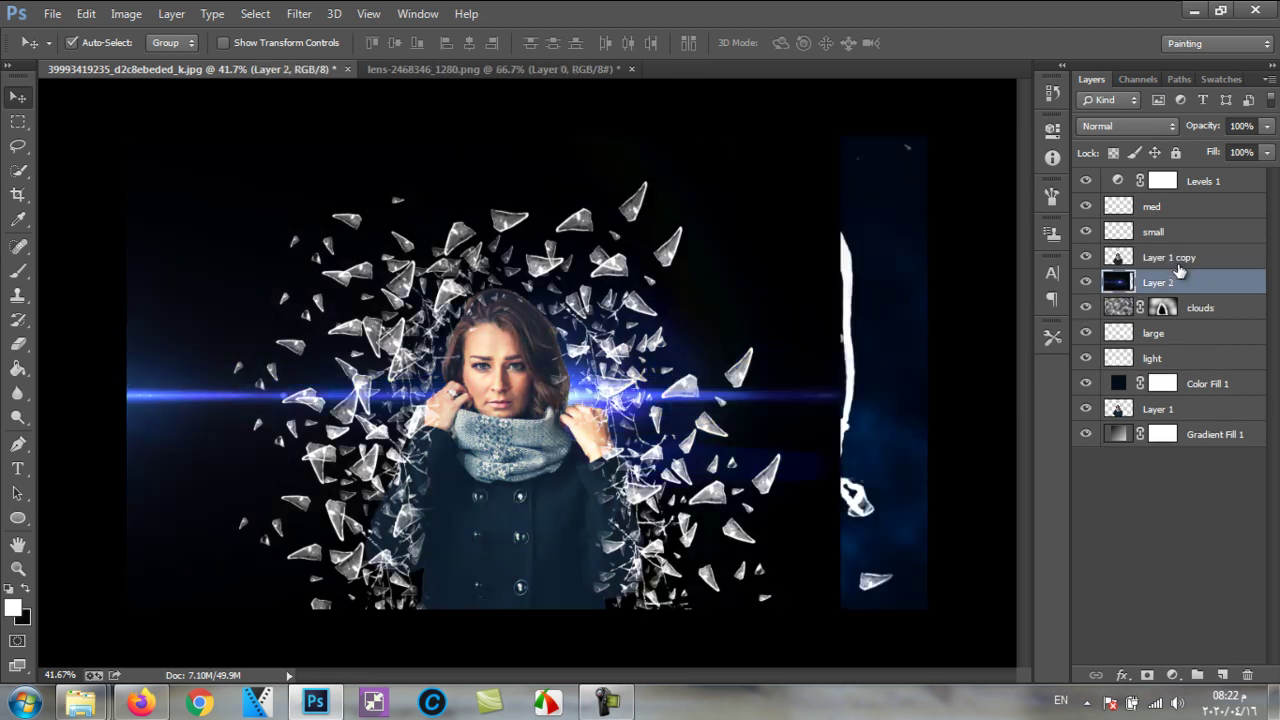
drag(772, 374, 898, 393)
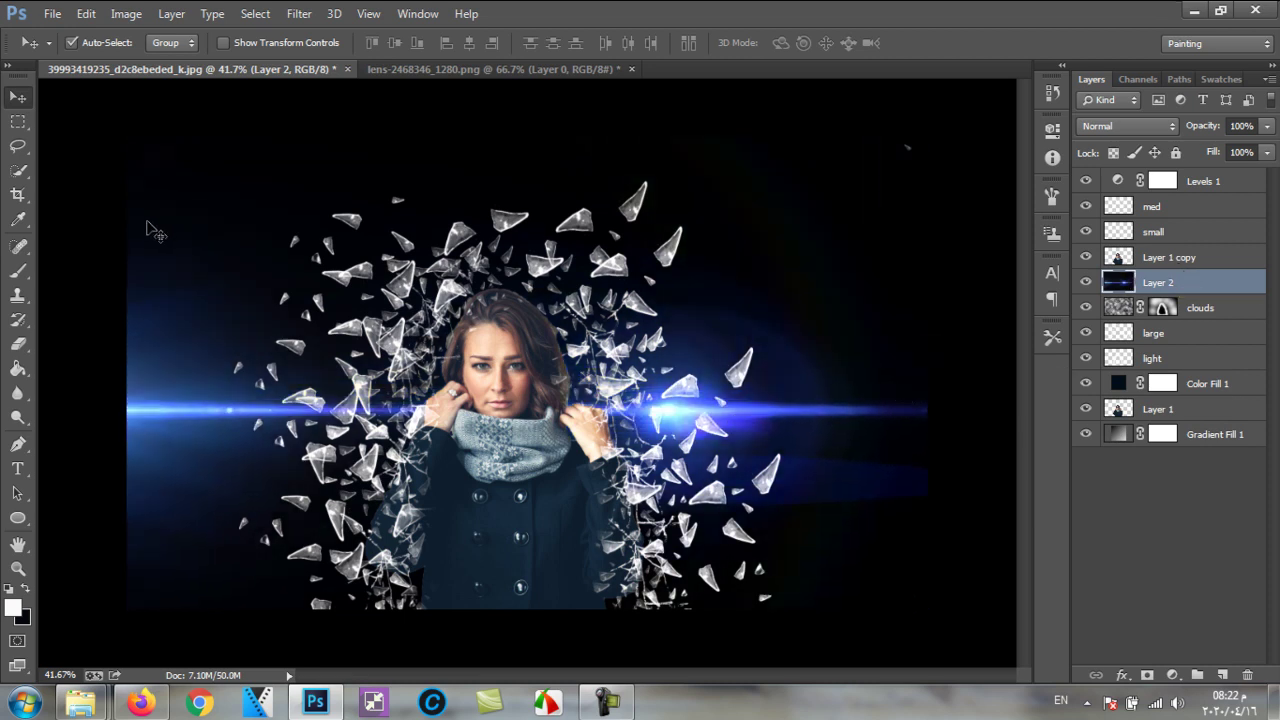
Step: Add a Gradient Map adjustment above all layers using the violet-to-orange preset
click(1170, 521)
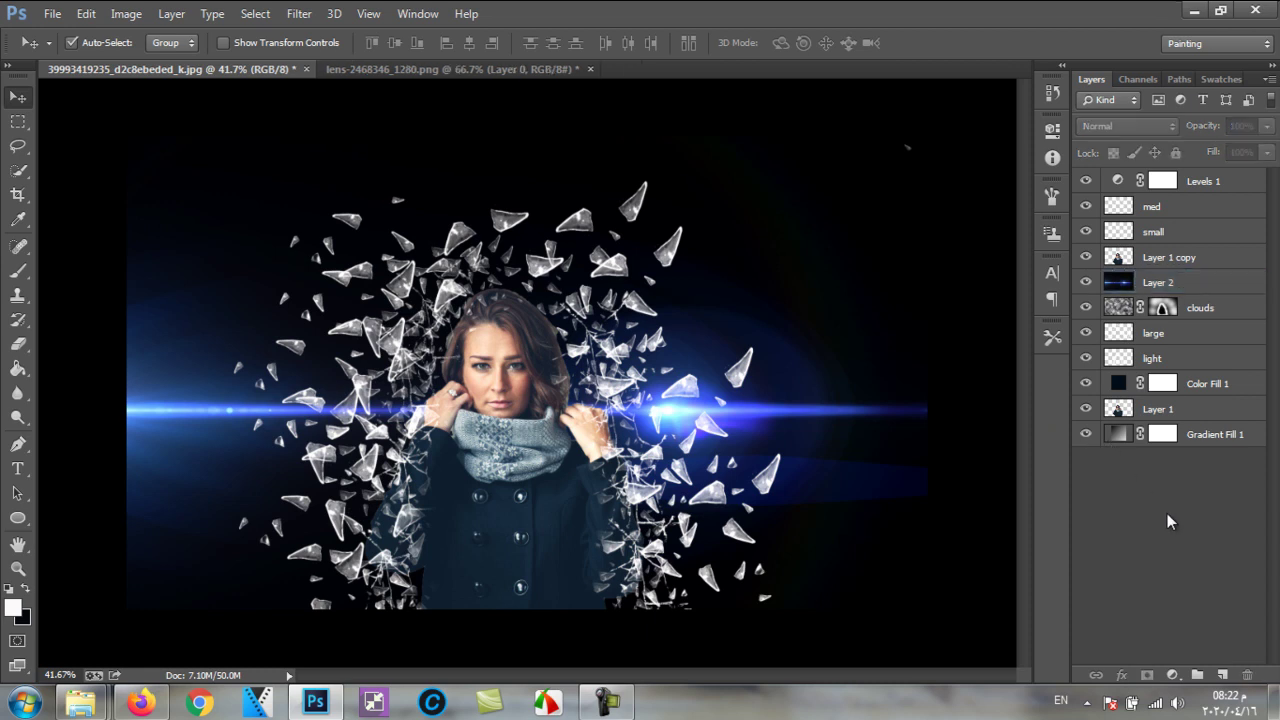
click(1195, 291)
click(1180, 520)
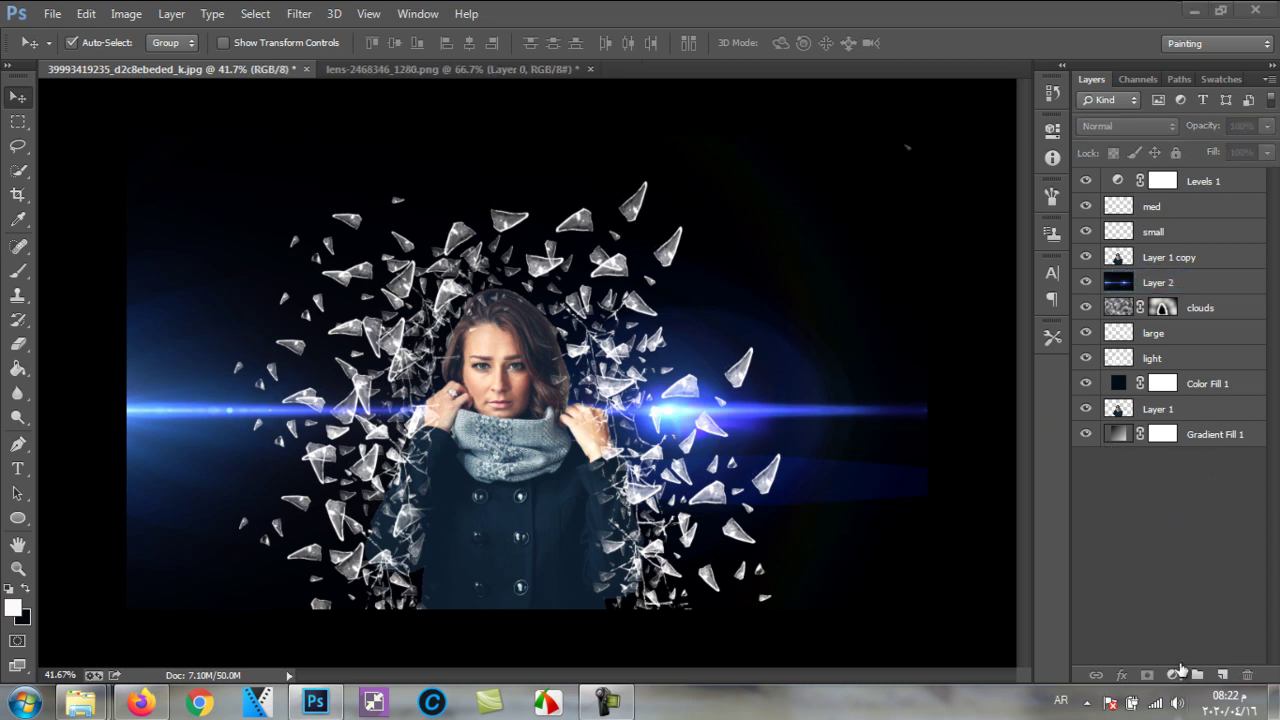
click(1173, 676)
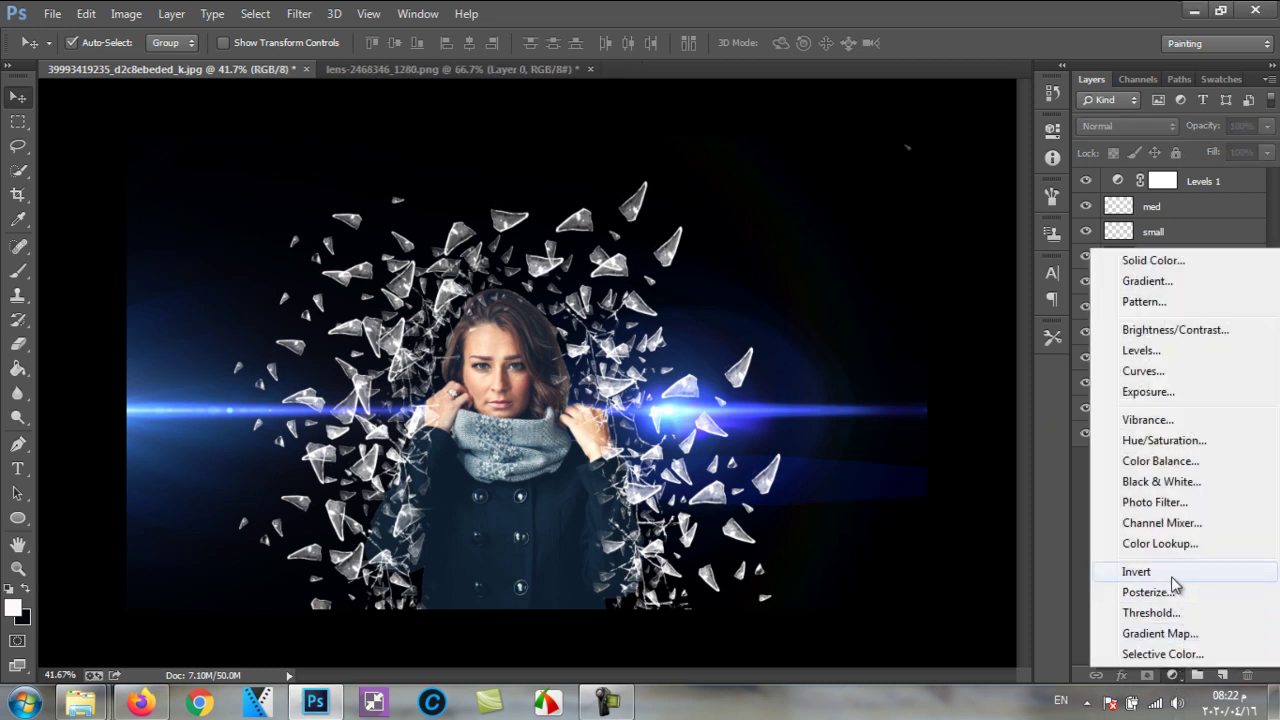
click(1160, 633)
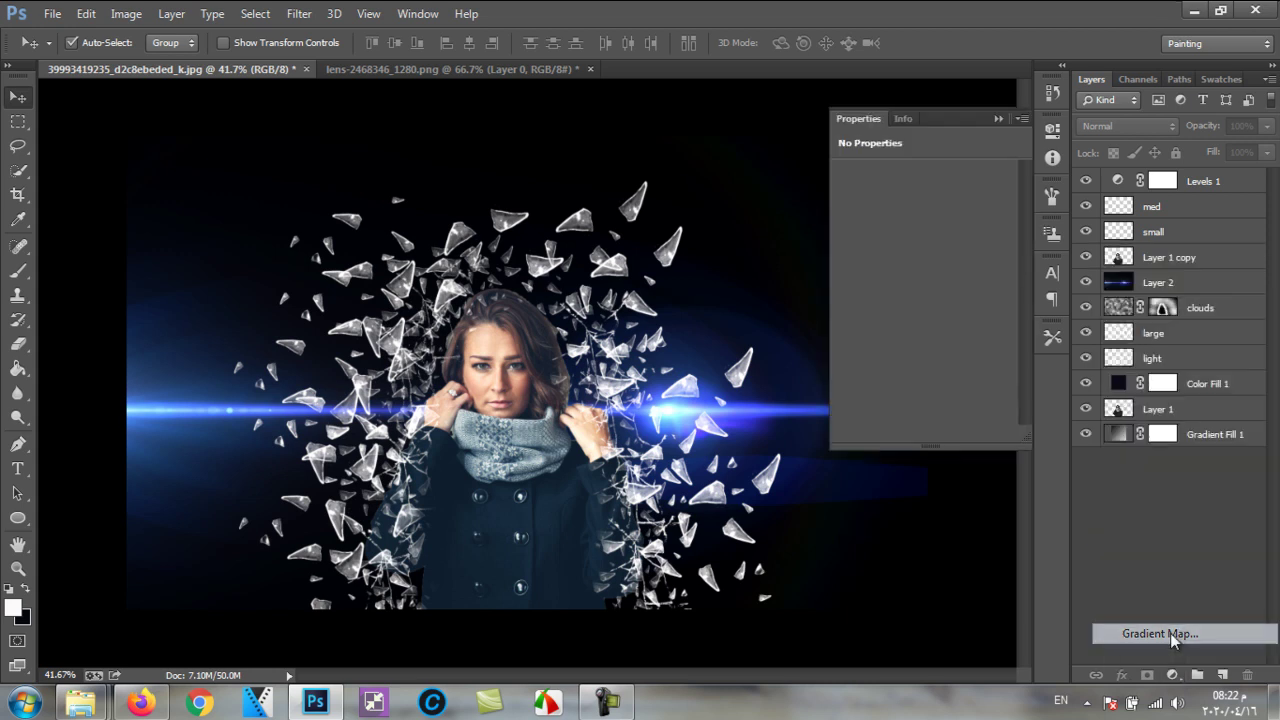
click(930, 176)
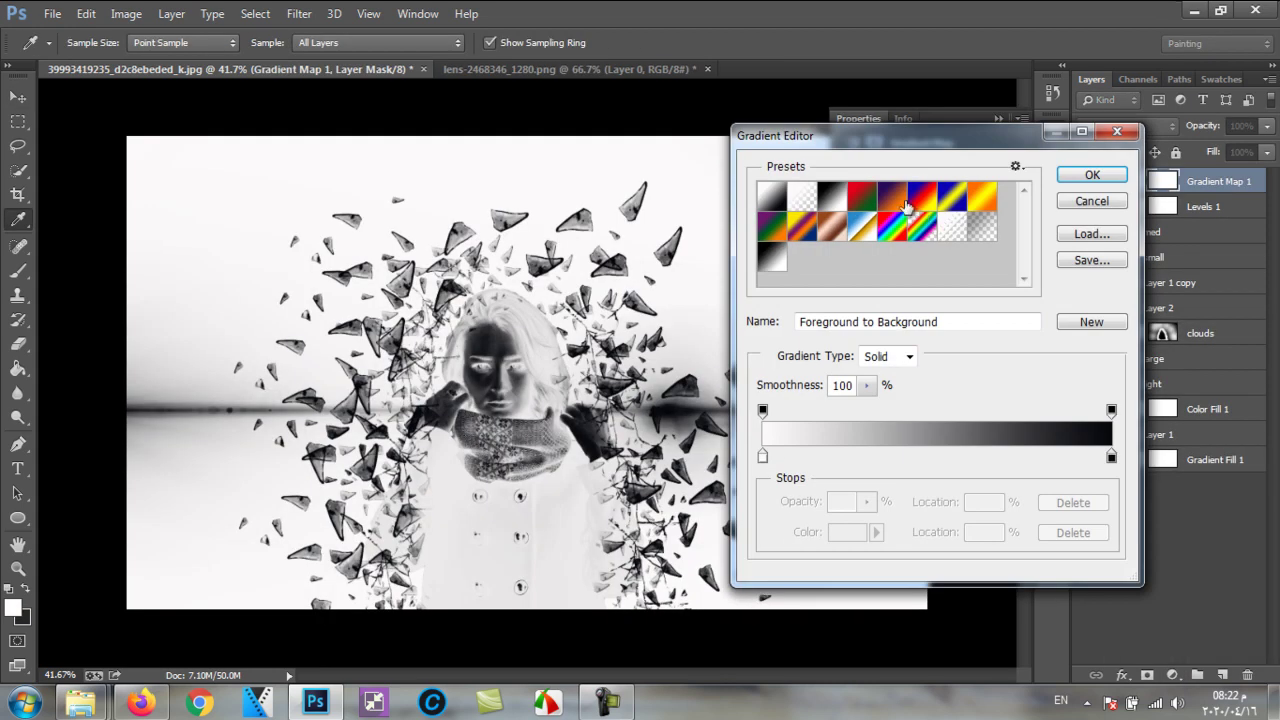
click(893, 198)
click(1076, 180)
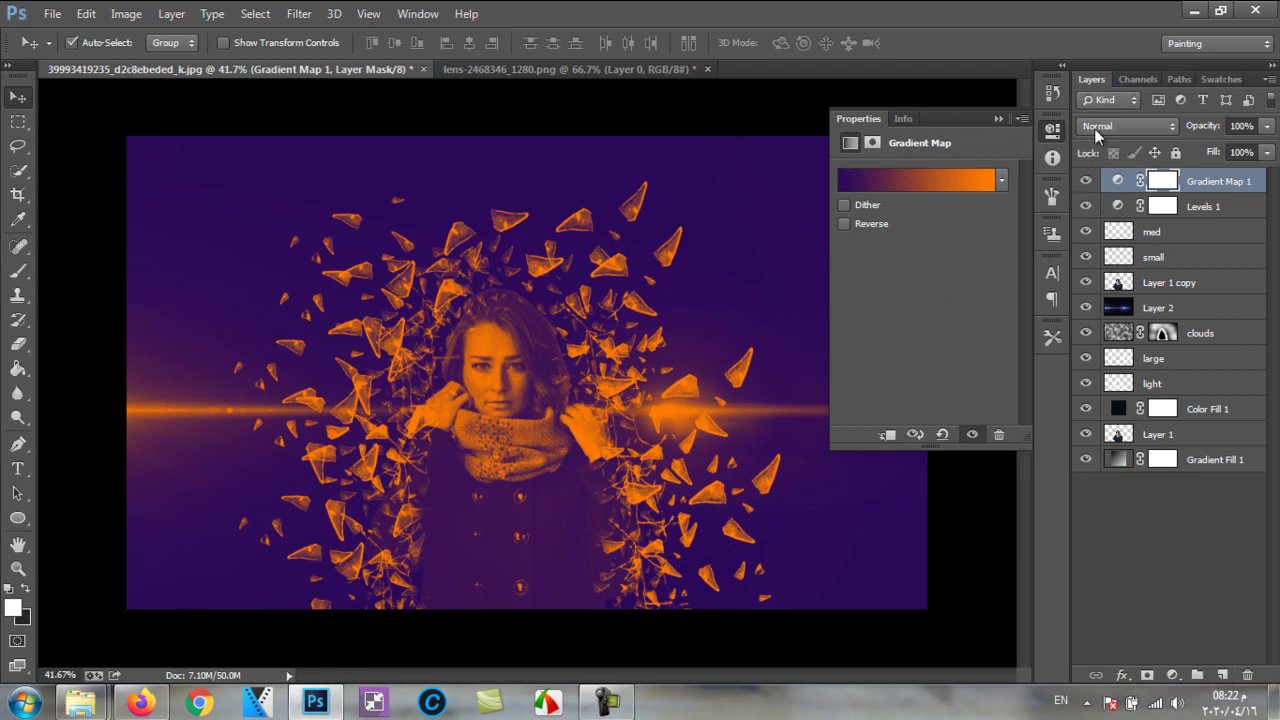
Step: Set the Gradient Map layer's blend mode to Screen
click(1102, 128)
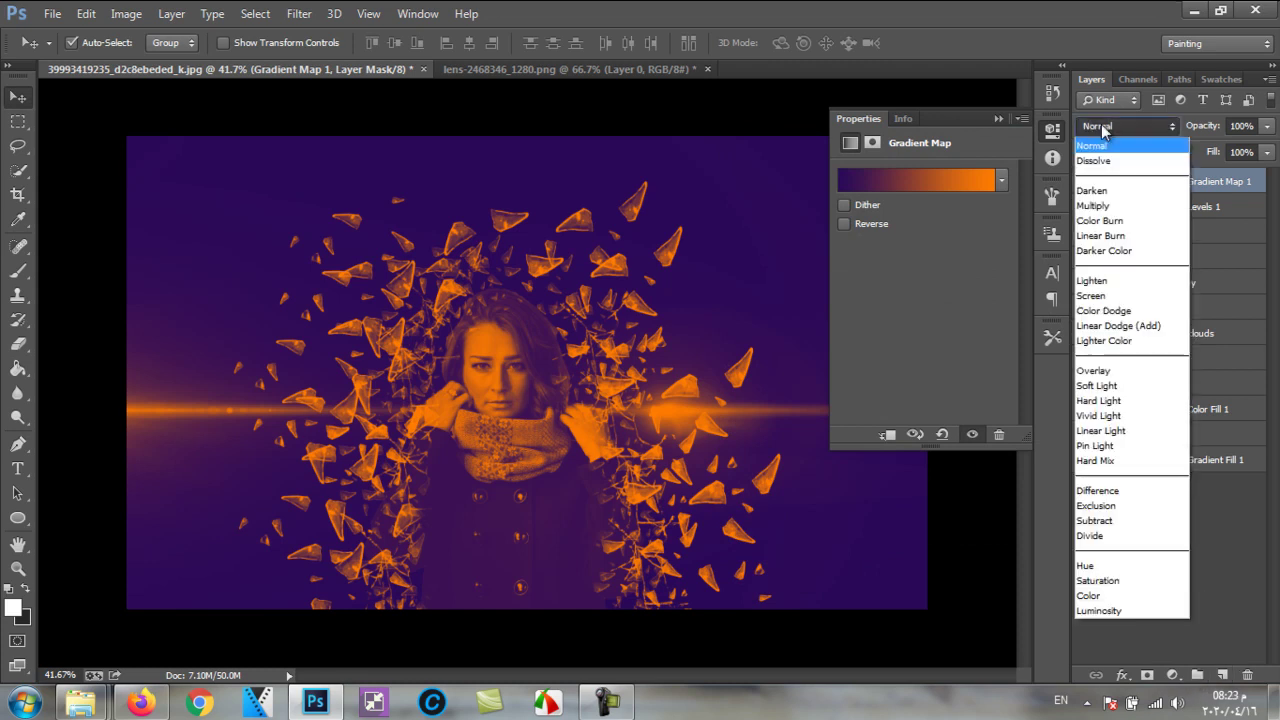
click(1100, 281)
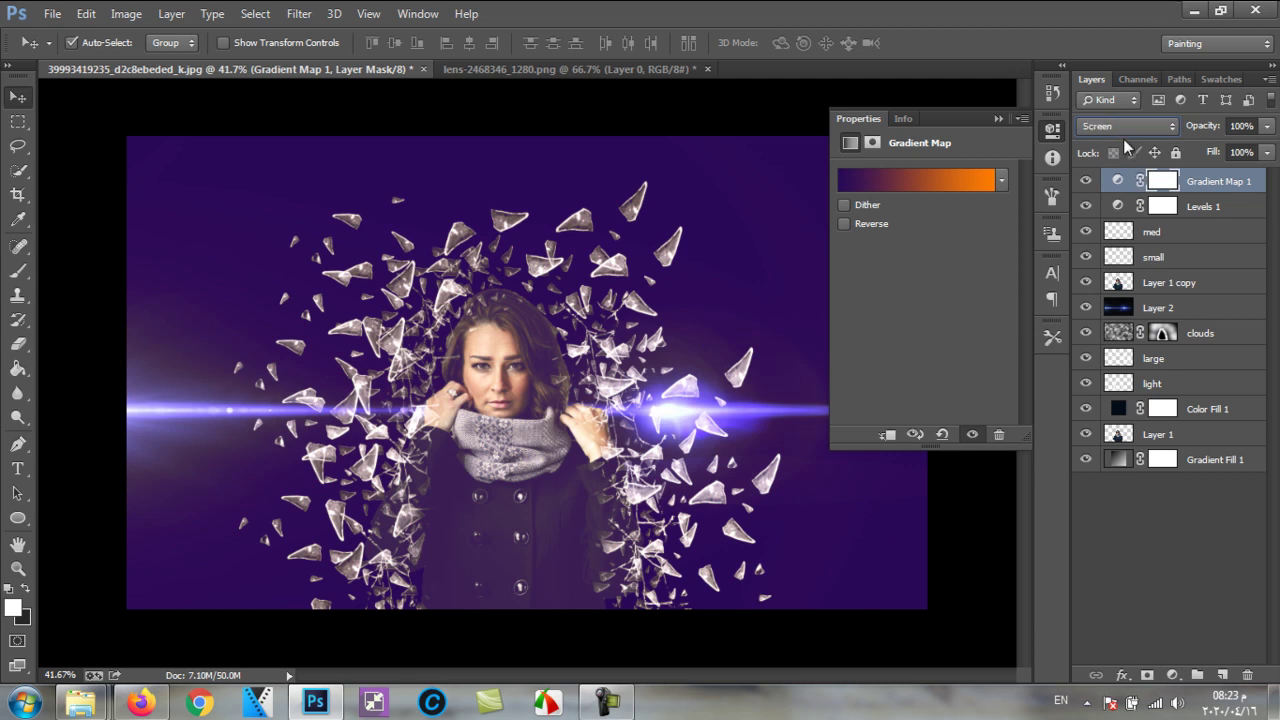
Step: Try other blend modes on the Gradient Map layer, including Linear Dodge and Overlay
key(Down)
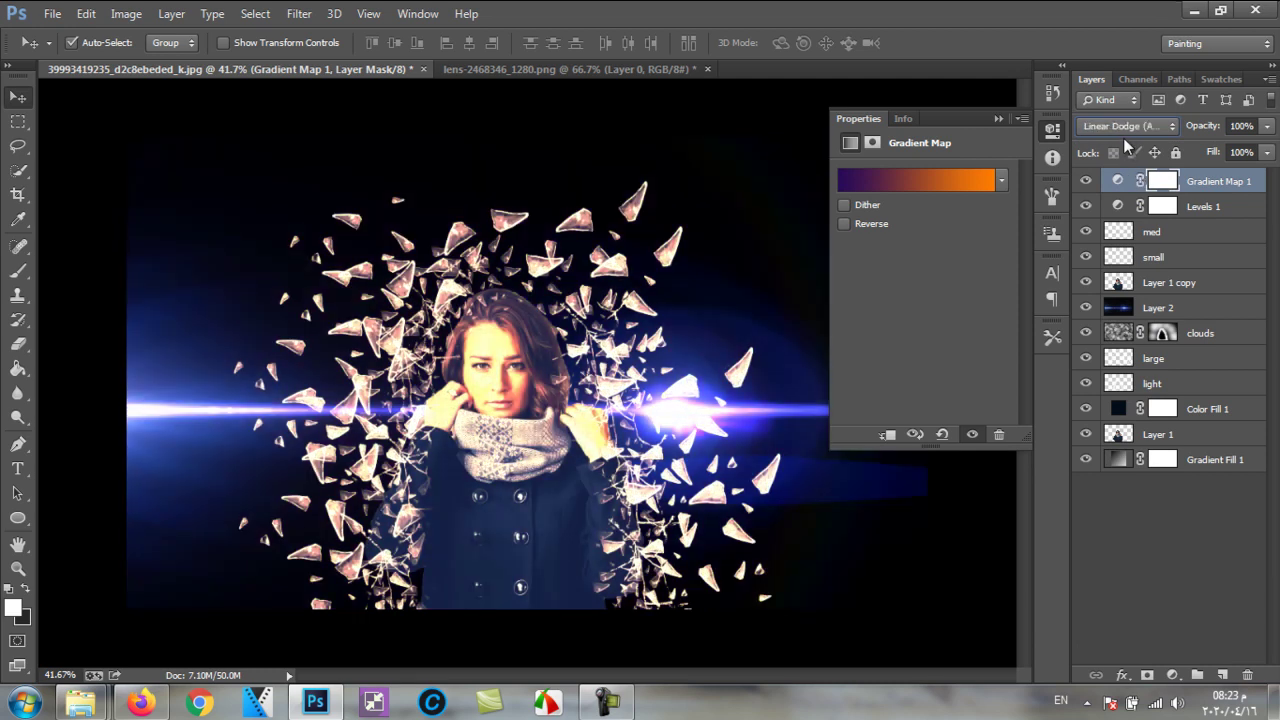
key(Down)
key(Down)
key(Down)
key(Down)
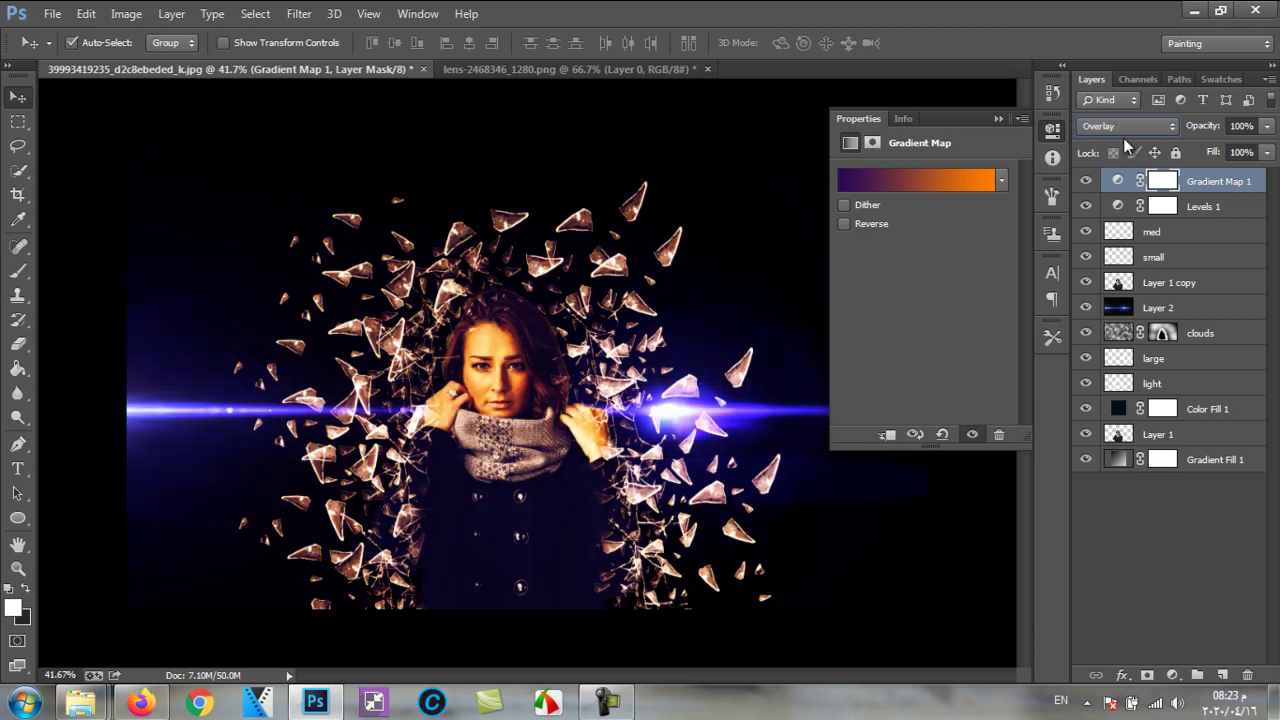
Step: Undo the flare shift, compare Linear Dodge and Color Dodge on the Gradient Map layer, and delete that adjustment
click(999, 118)
mouse_move(733, 420)
mouse_down()
mouse_move(714, 432)
mouse_move(682, 355)
mouse_move(727, 355)
mouse_move(720, 405)
mouse_up()
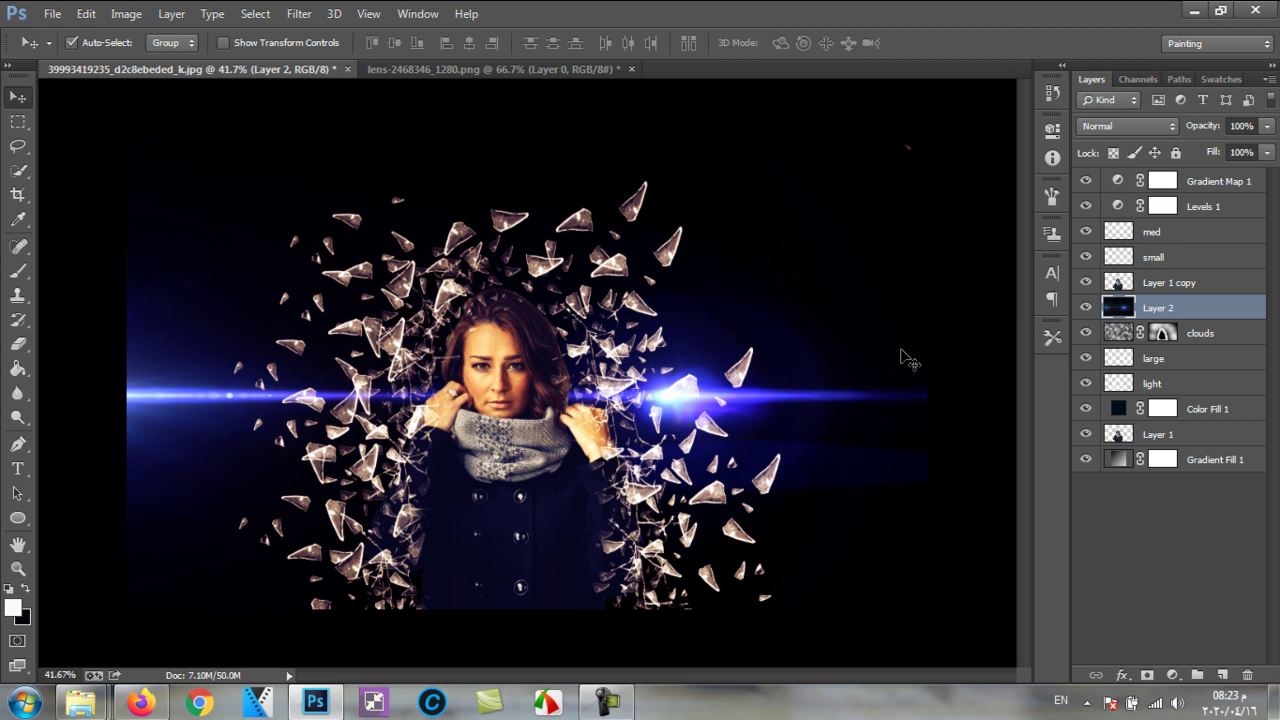
key(ctrl+z)
key(shift+alt+a)
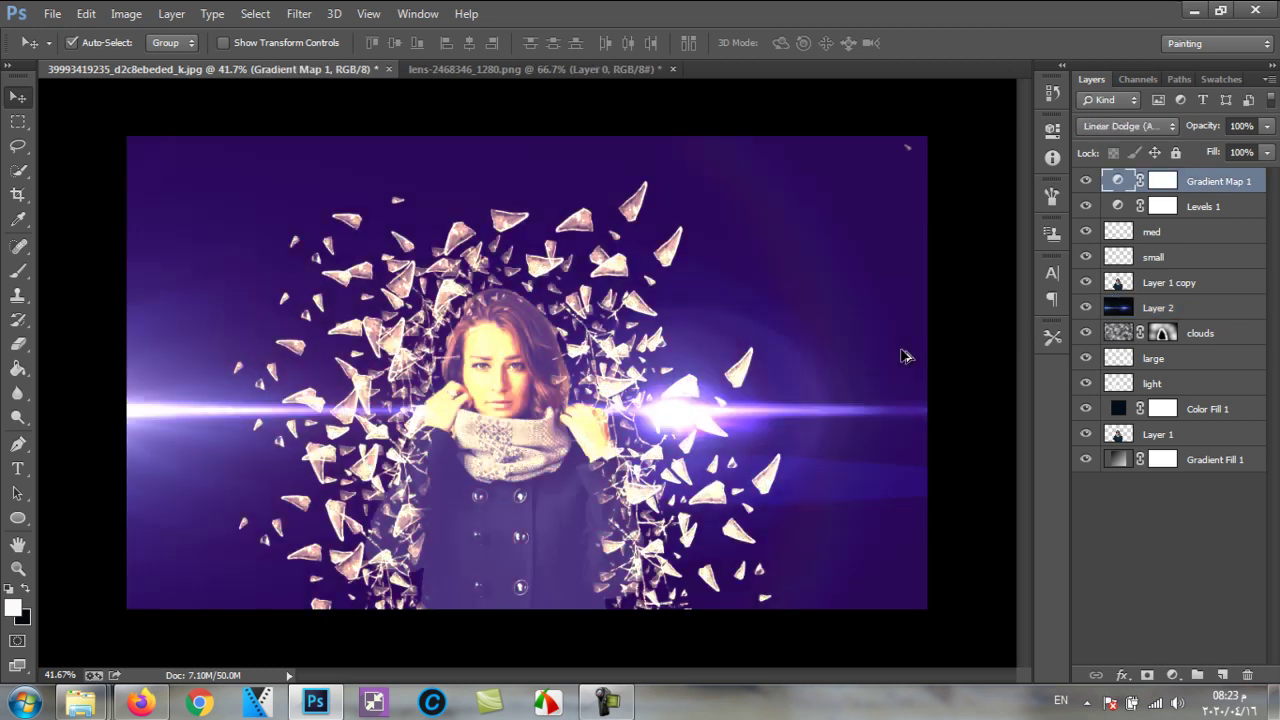
key(shift+minus)
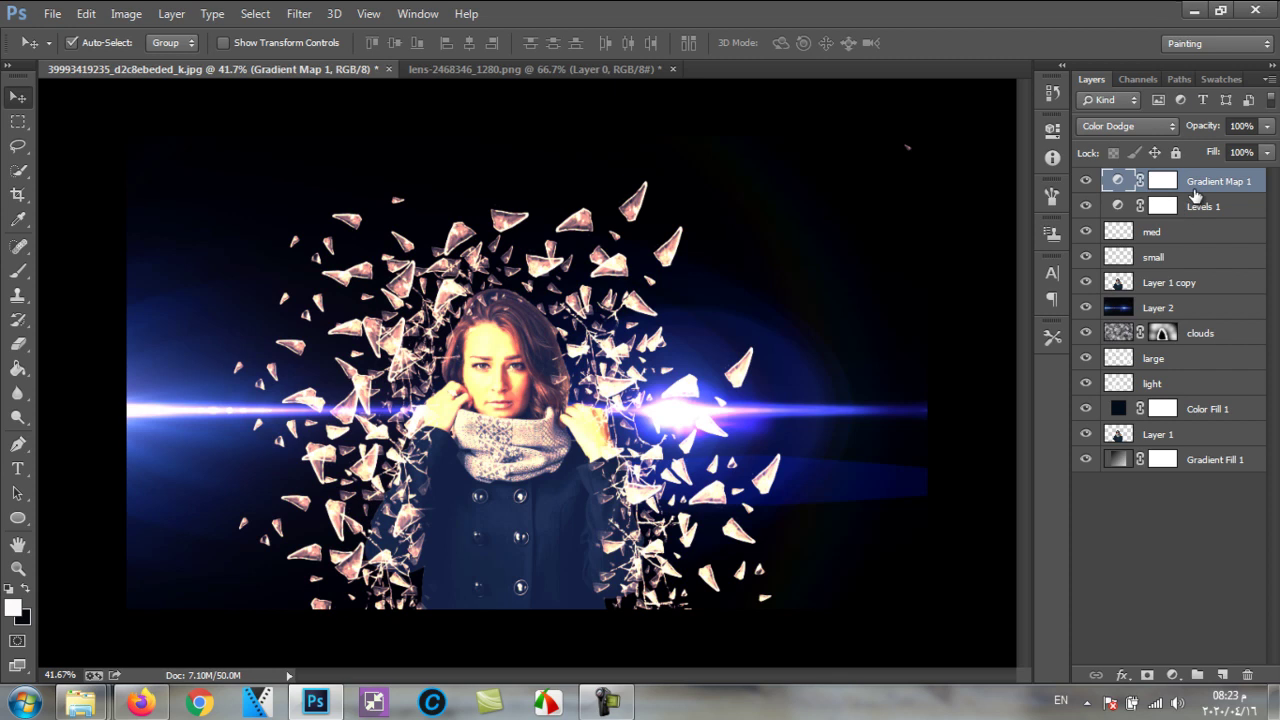
key(Delete)
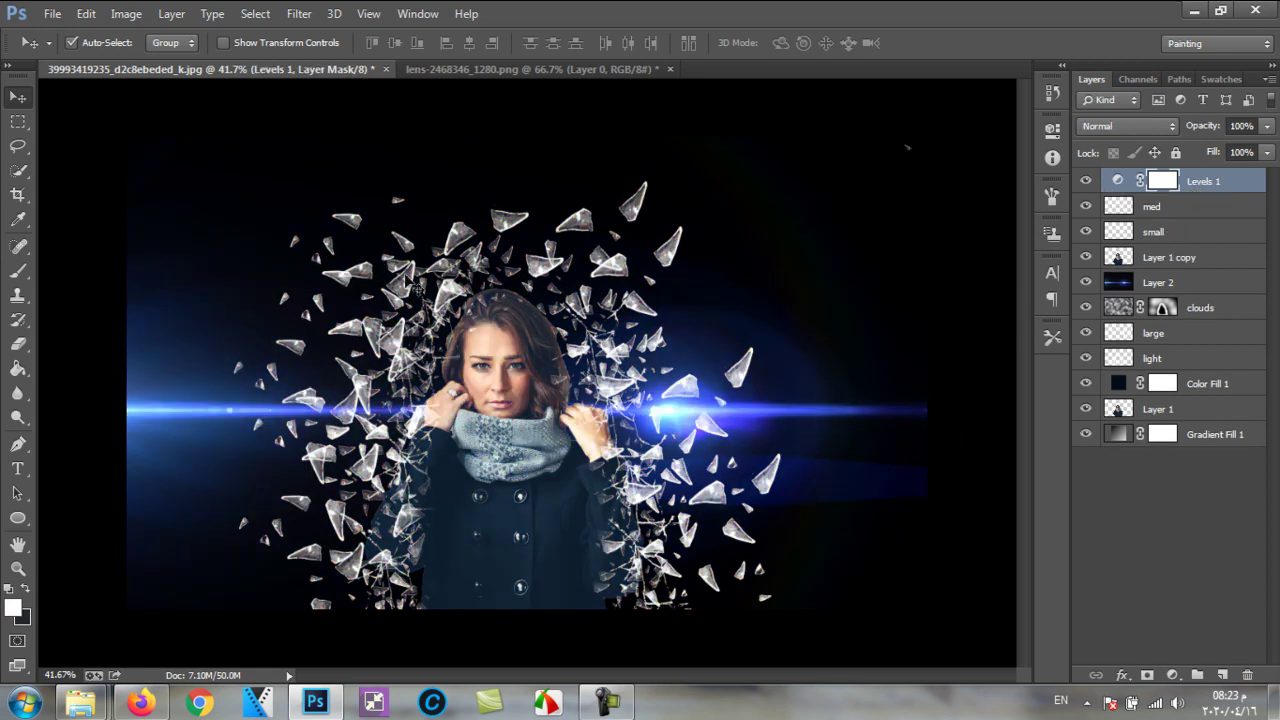
Step: Reposition the flare on Layer 2 so its bright spot sits behind the large shard to the right of the woman
mouse_move(538, 287)
mouse_down()
mouse_move(485, 205)
mouse_move(432, 200)
mouse_move(583, 257)
mouse_up()
mouse_move(653, 330)
mouse_down()
mouse_move(683, 323)
mouse_move(398, 318)
mouse_move(540, 360)
mouse_up()
drag(524, 410, 805, 365)
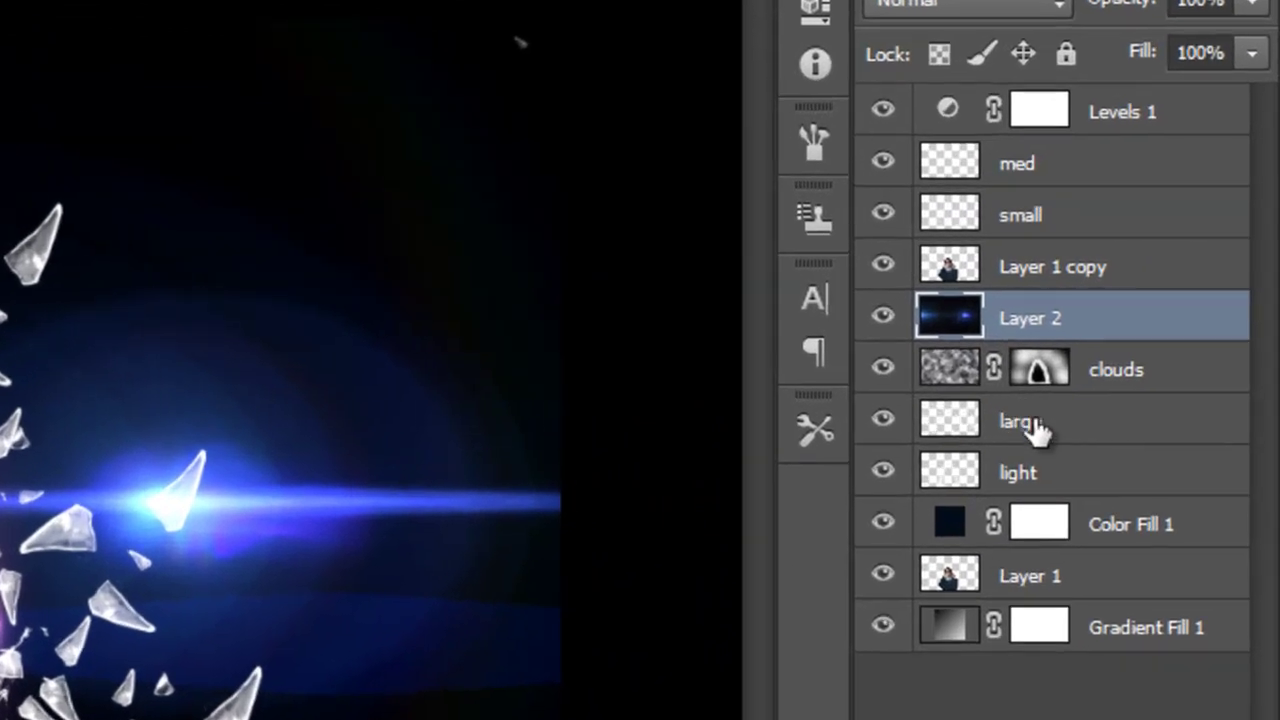
click(1010, 399)
click(242, 442)
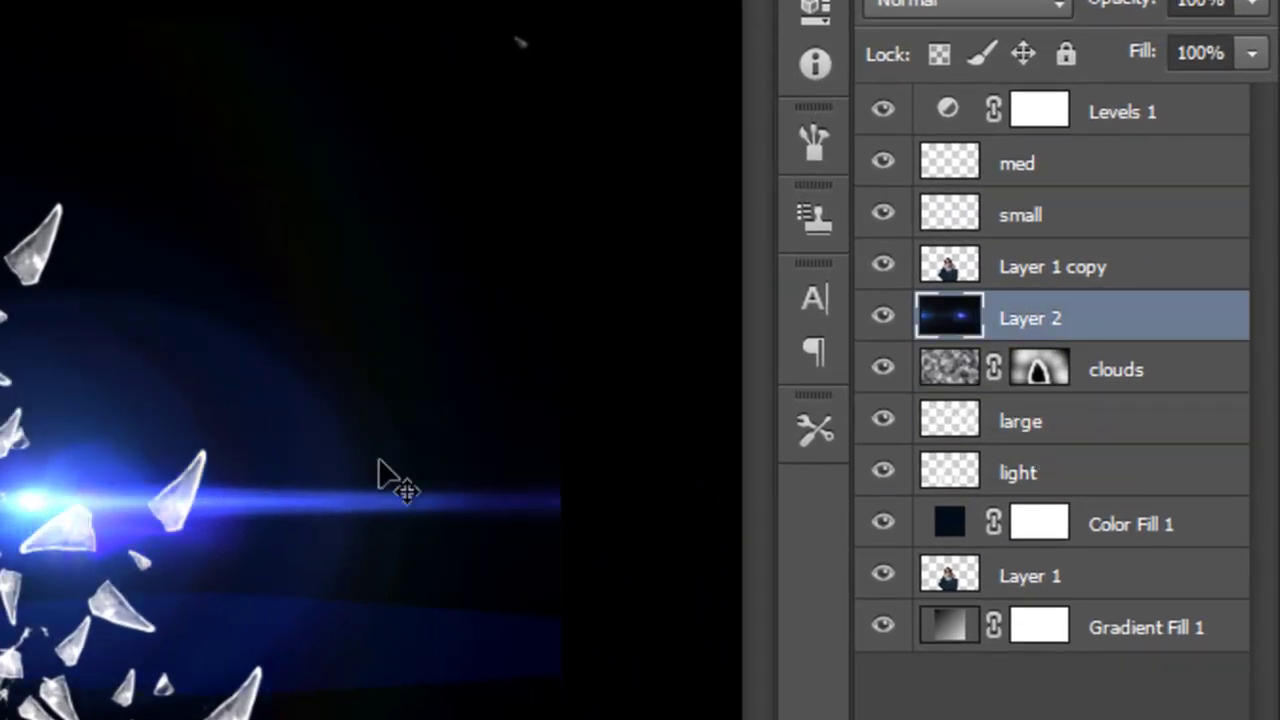
click(1086, 437)
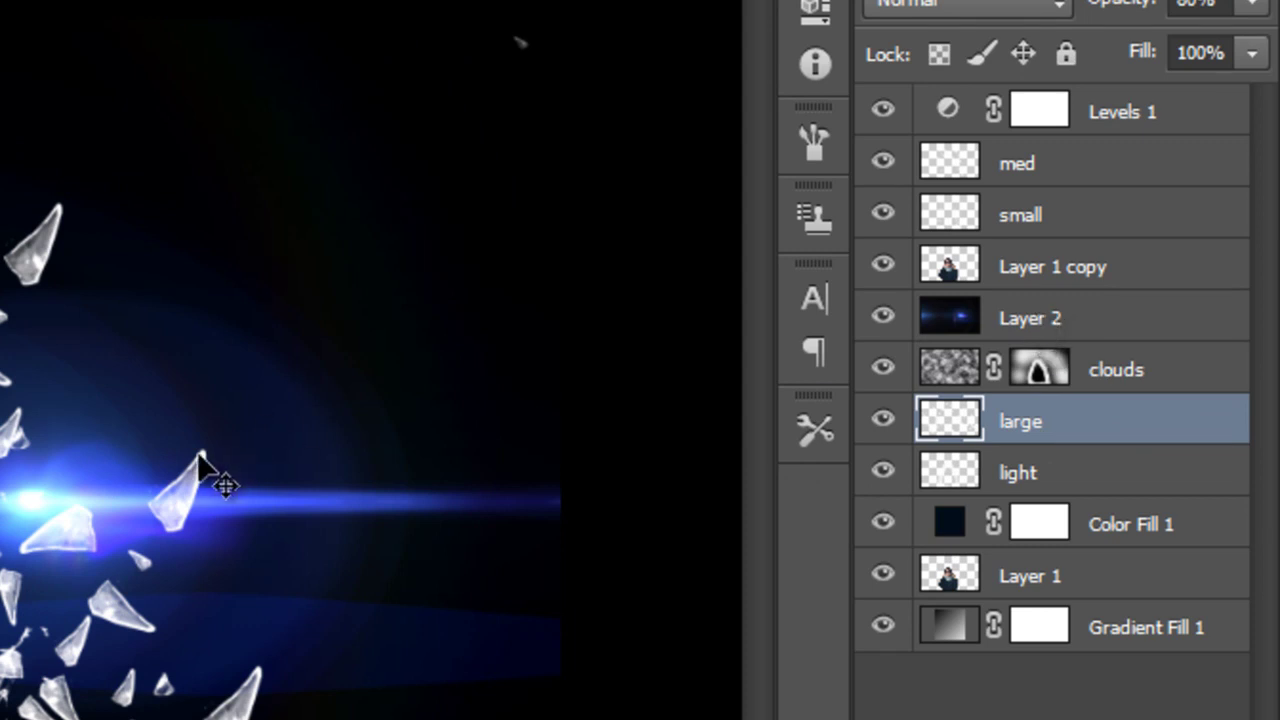
mouse_move(223, 480)
mouse_down()
mouse_move(151, 457)
mouse_move(214, 466)
mouse_up()
key(Right)
key(Right)
key(Right)
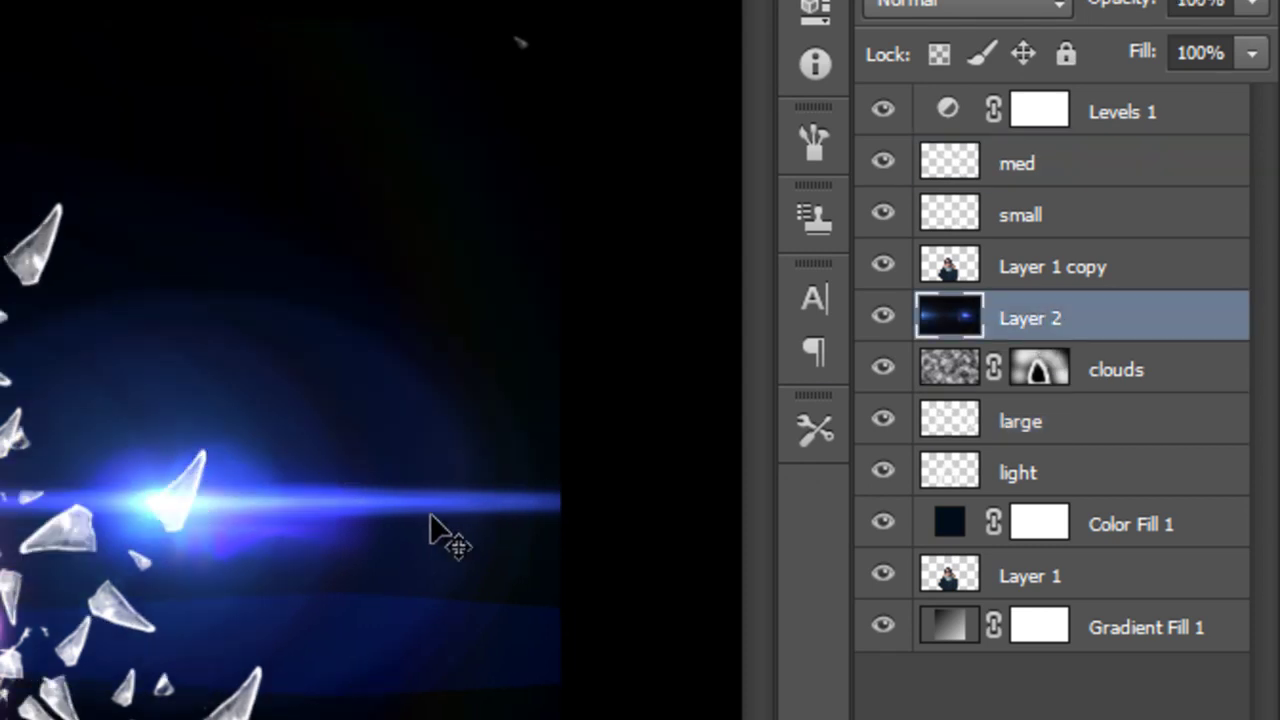
Step: Move the large layer directly above Layer 1 copy and choose the 815 px glass-shard brush
click(1112, 443)
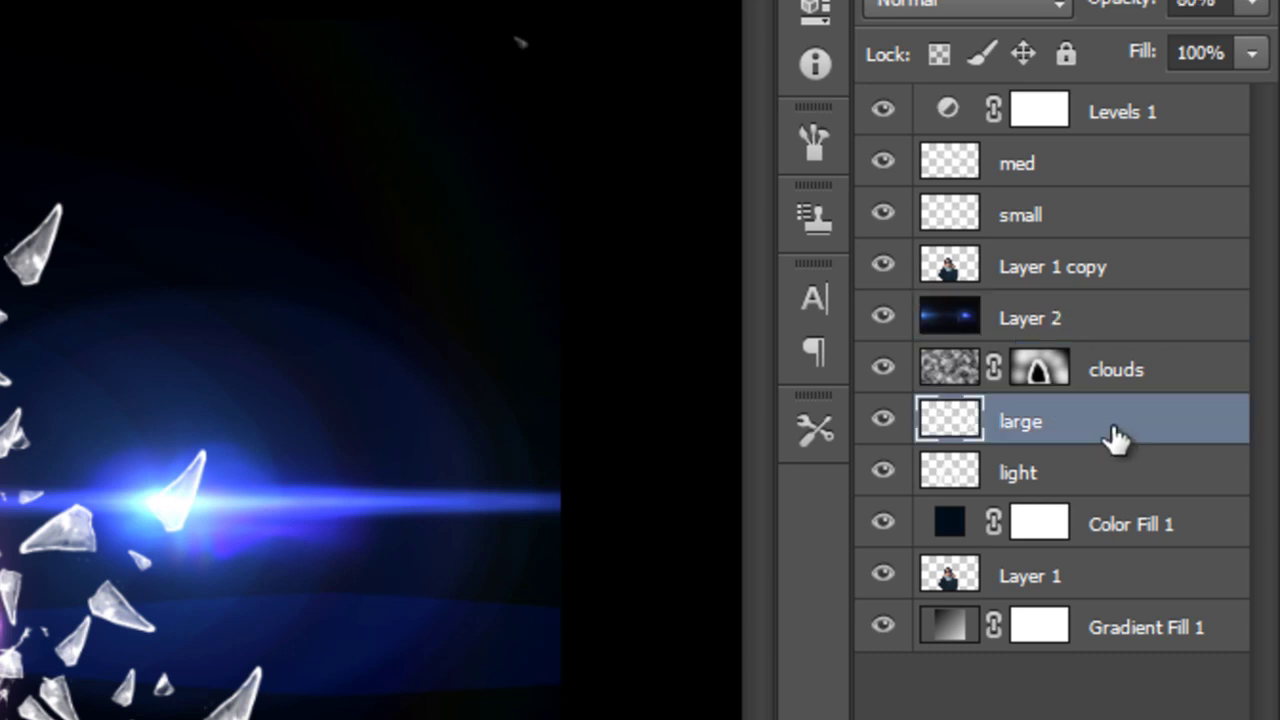
drag(1115, 440, 1109, 243)
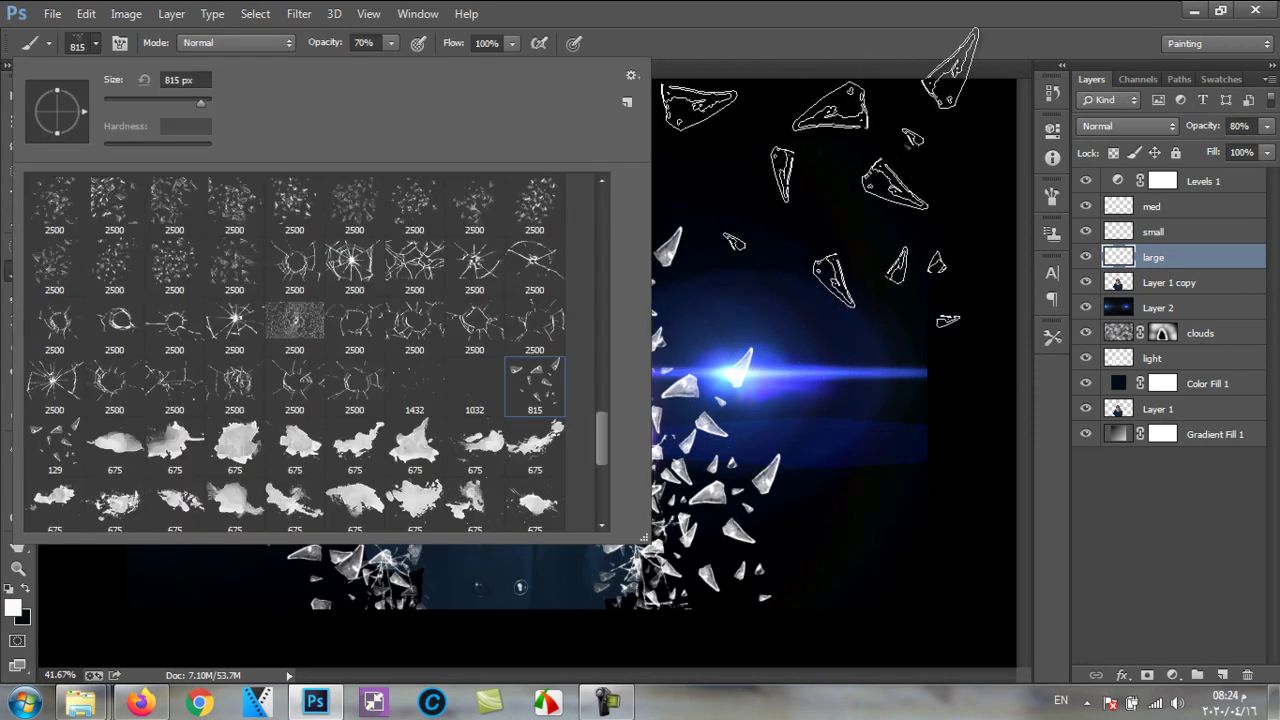
right_click(956, 150)
click(1020, 84)
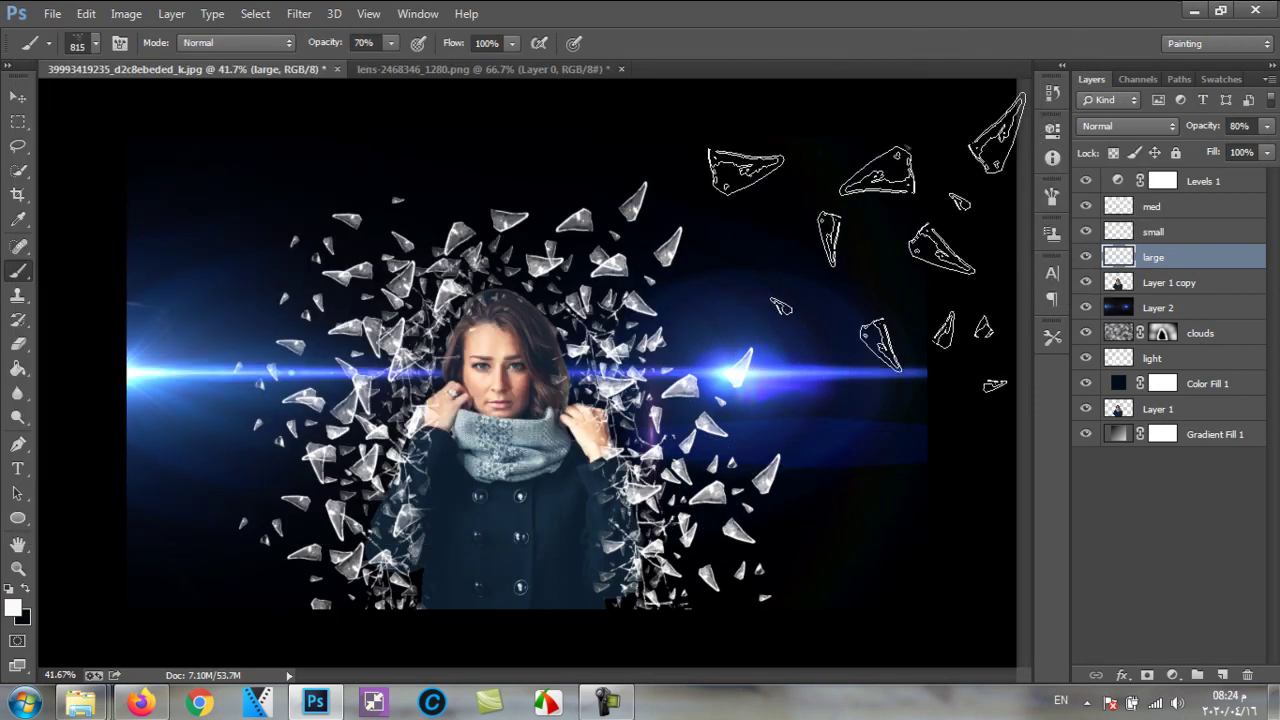
Step: Enlarge the shard brush to 1100 px and stamp big glass shards on both sides of the woman
key(bracketright)
key(bracketright)
key(bracketright)
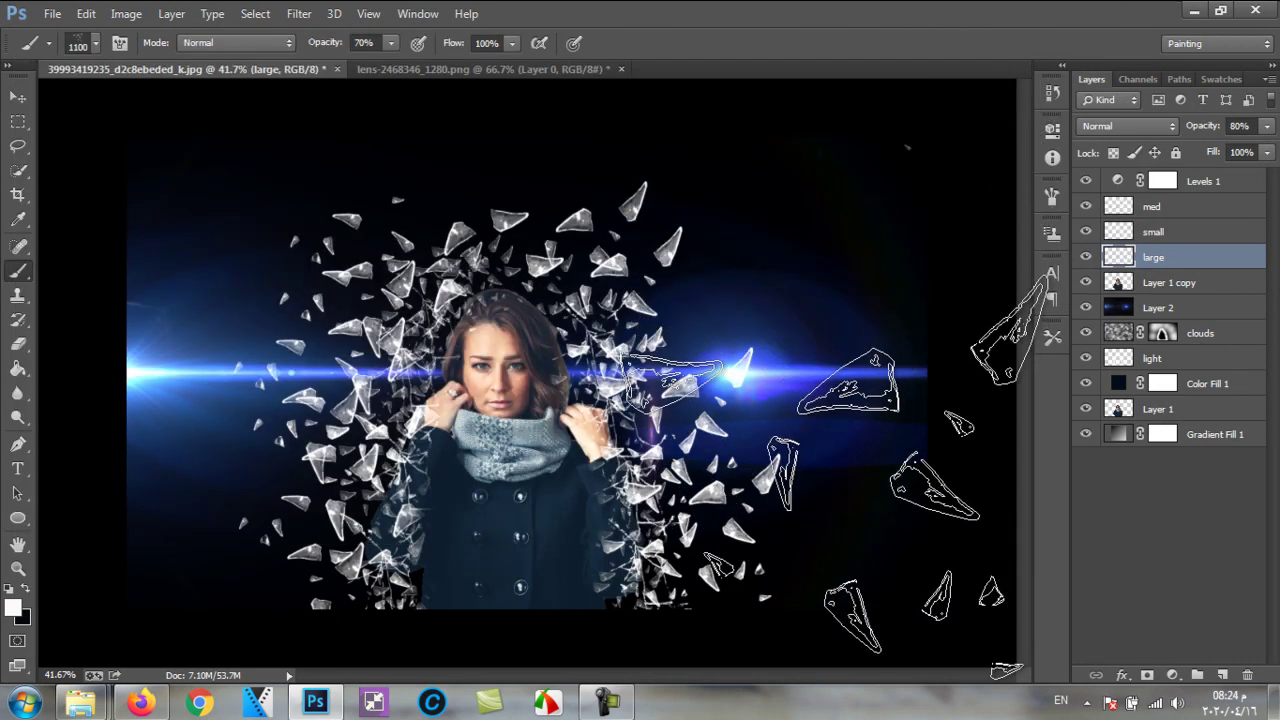
click(899, 436)
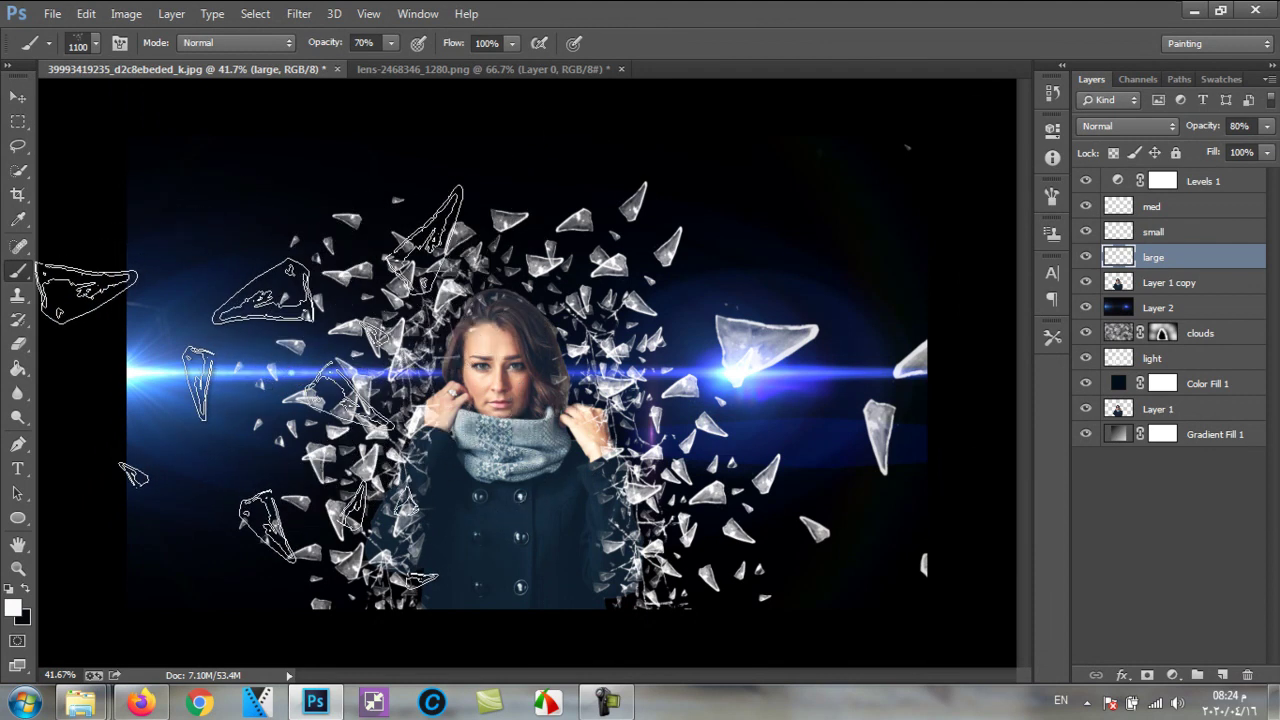
click(205, 397)
click(205, 397)
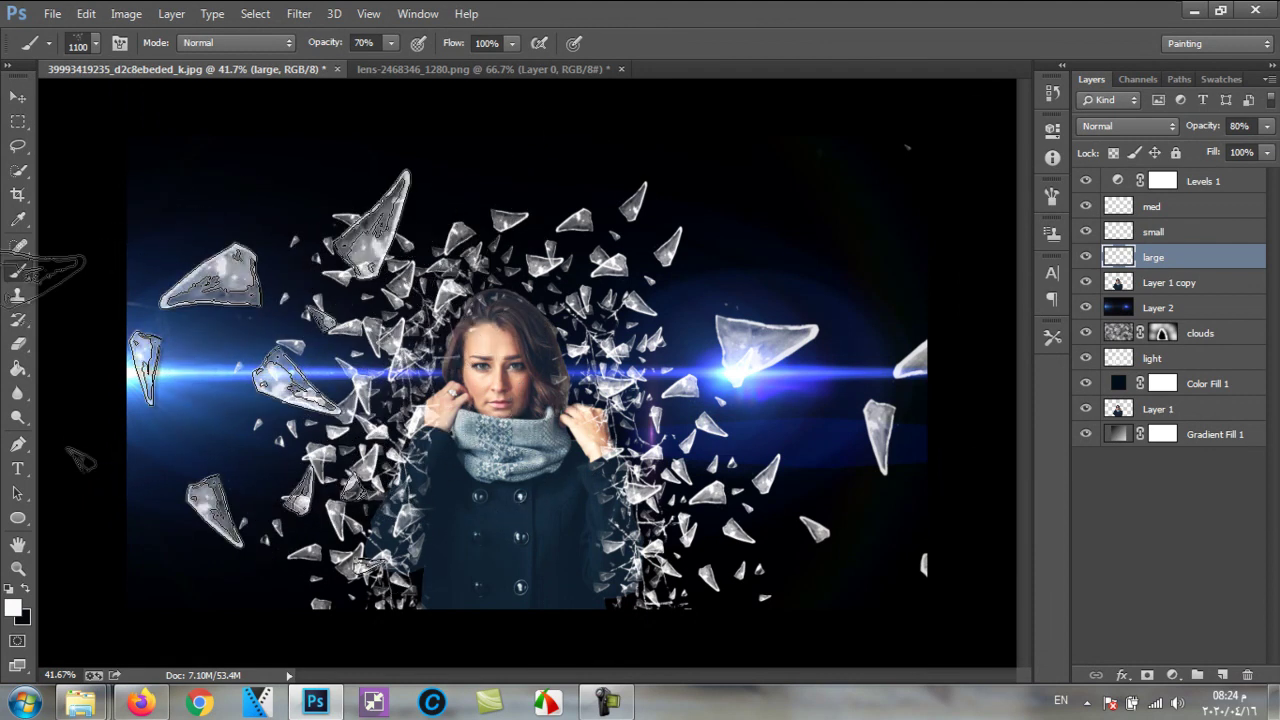
click(205, 397)
click(205, 397)
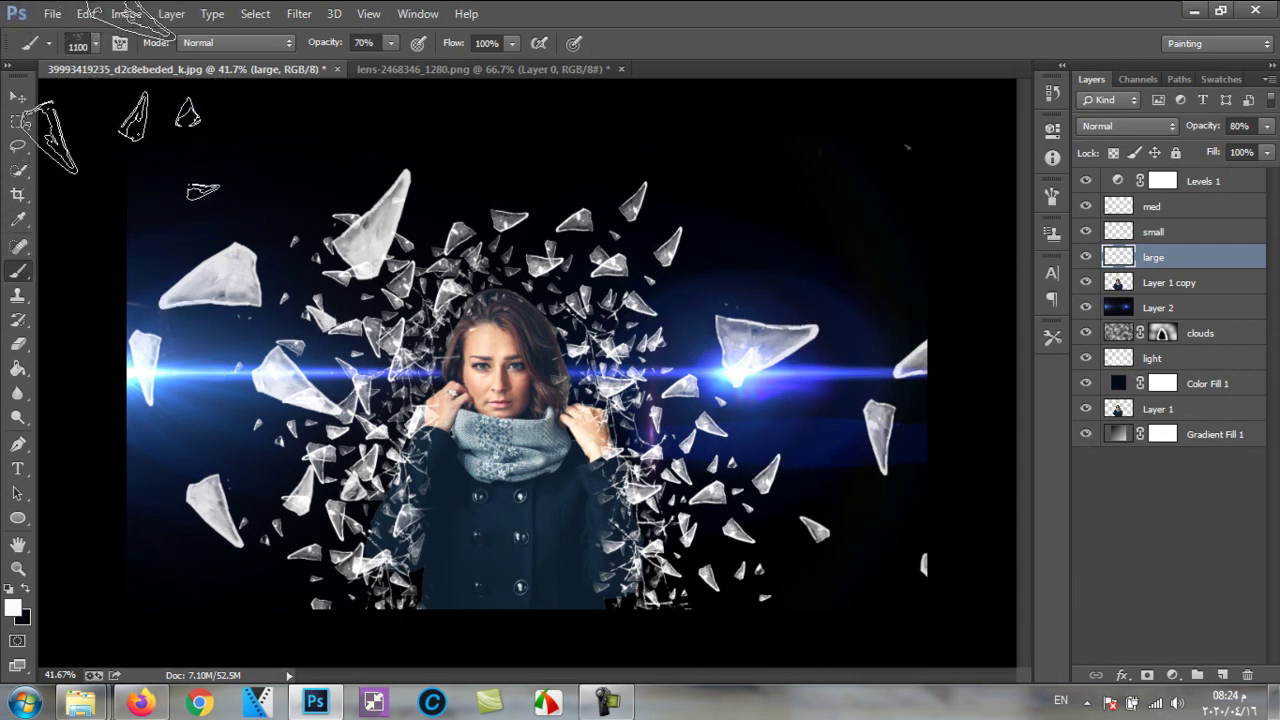
Step: Reduce the eraser to 500 px and soften the large layer's shards along the right and left canvas edges
click(16, 98)
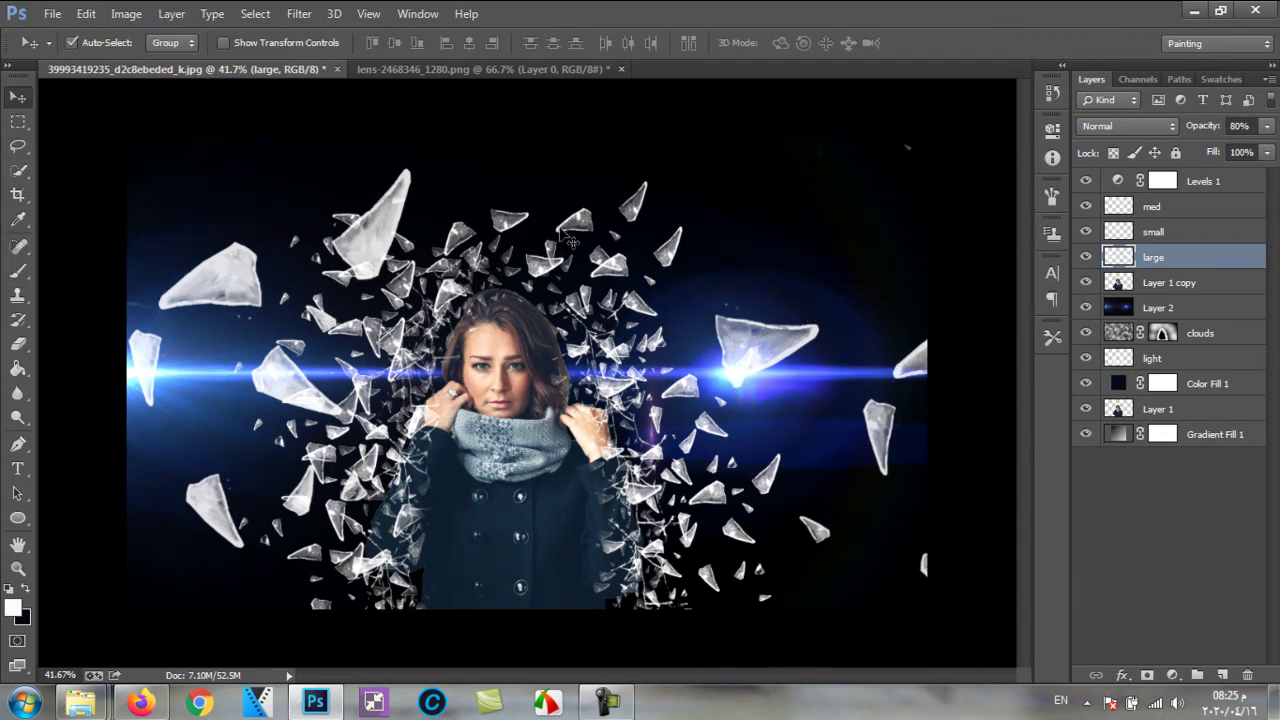
click(18, 341)
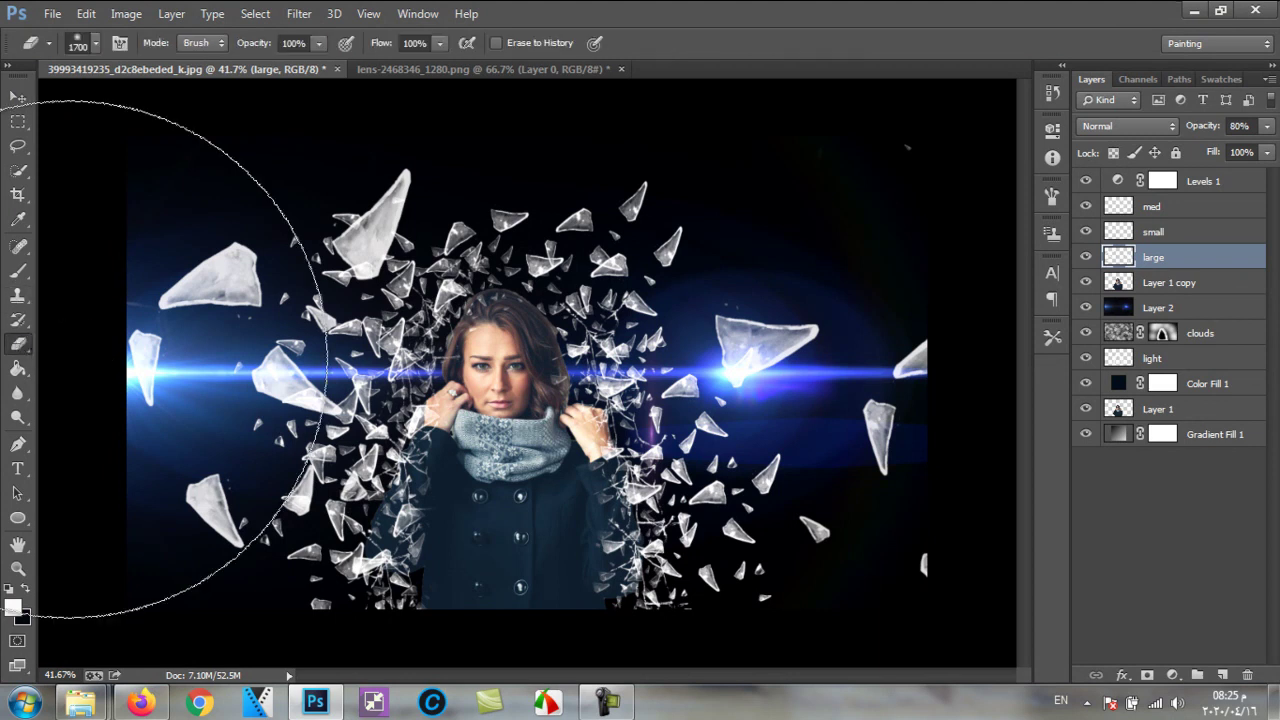
key(bracketleft)
key(bracketleft)
key(bracketleft)
key(bracketleft)
key(bracketleft)
key(bracketleft)
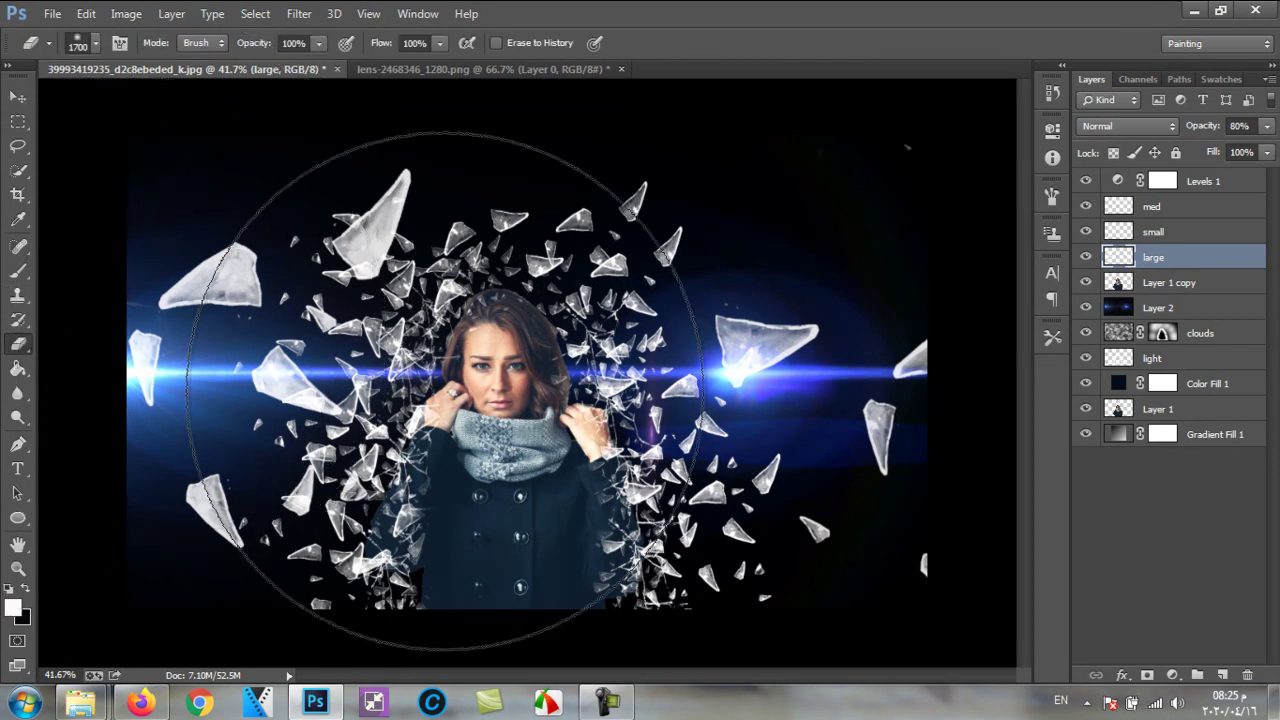
key(bracketleft)
key(bracketleft)
key(bracketleft)
key(bracketleft)
key(bracketleft)
key(bracketleft)
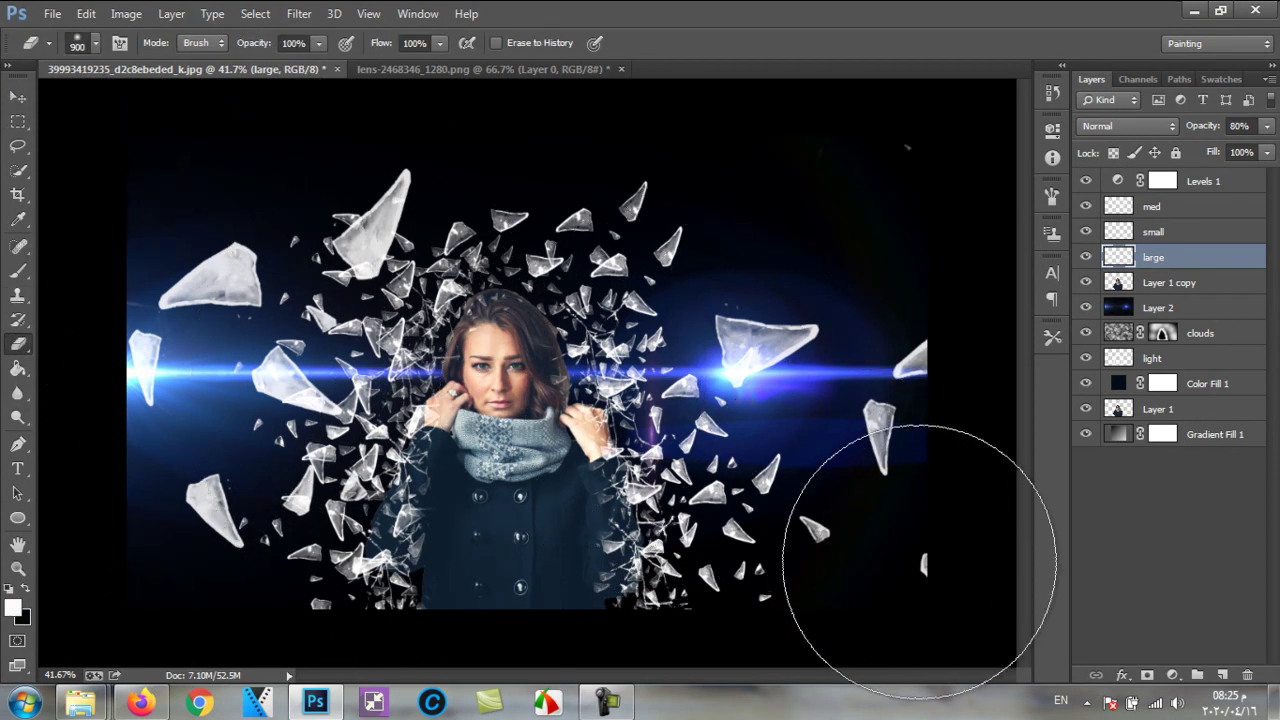
click(921, 592)
click(949, 364)
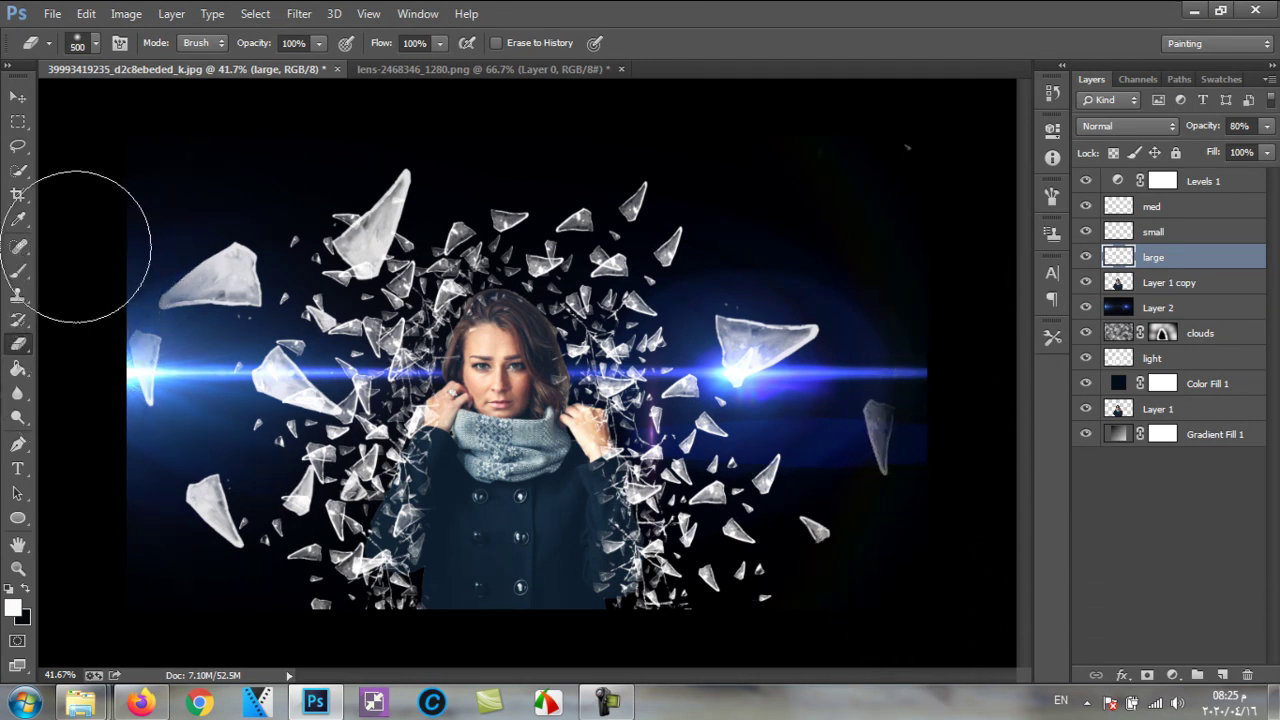
click(957, 495)
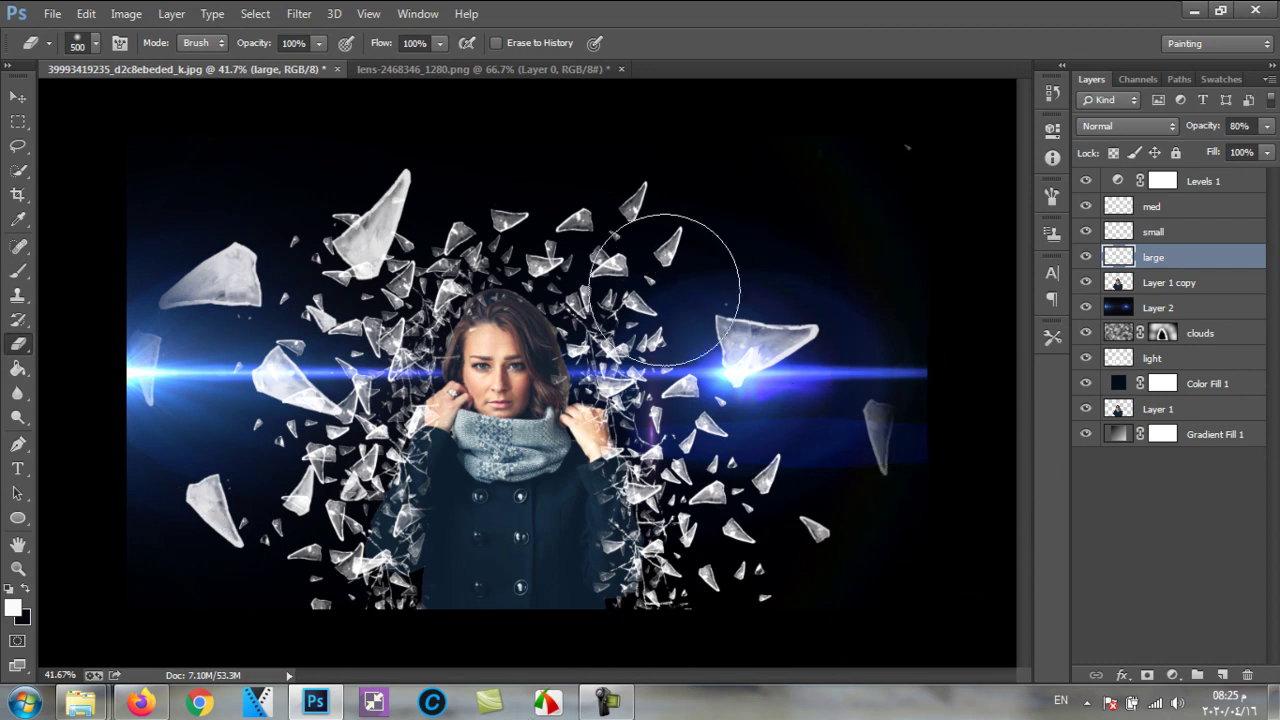
Step: Stamp more 1100 px glass shards in the canvas's upper right and partly erase the ones at the right edge
click(18, 266)
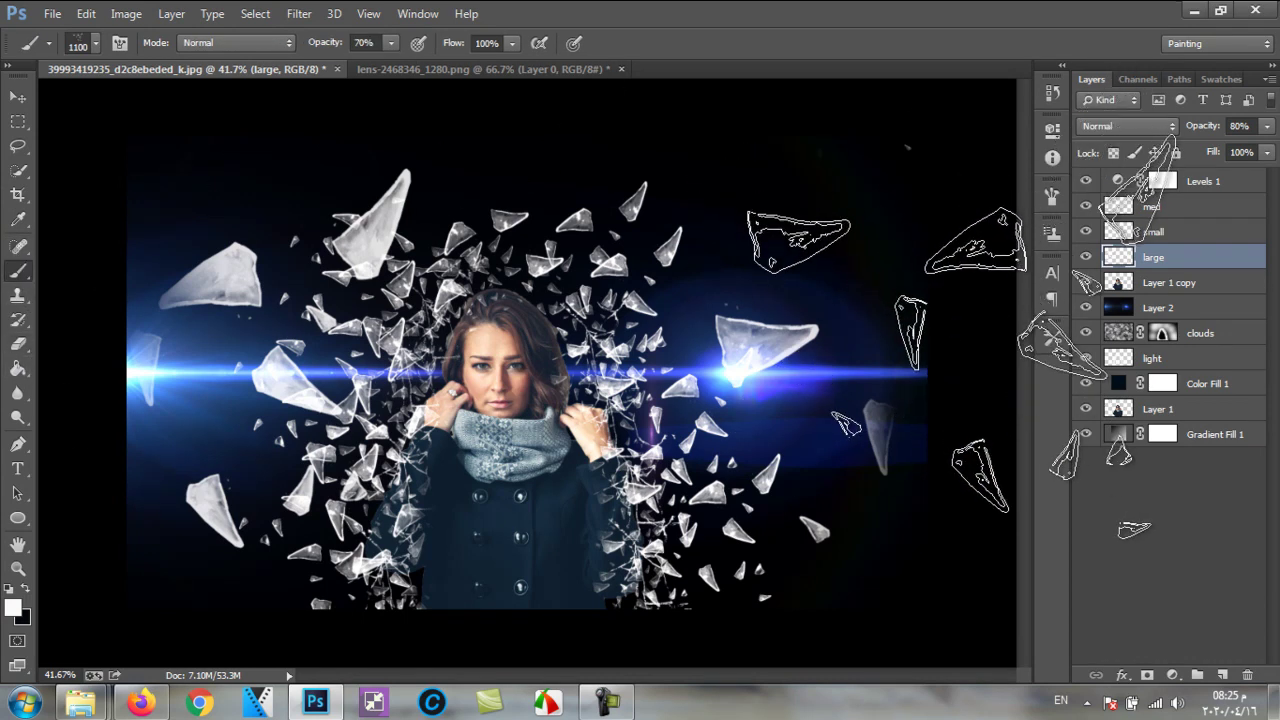
click(957, 342)
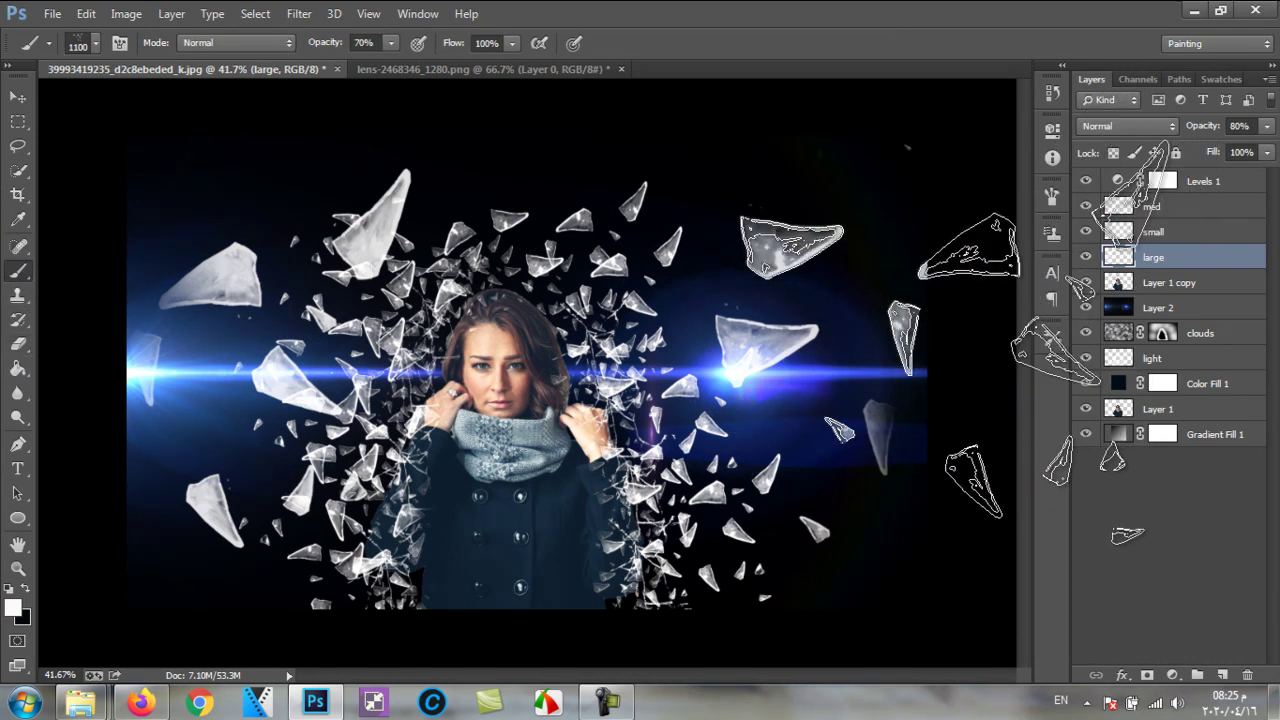
click(957, 342)
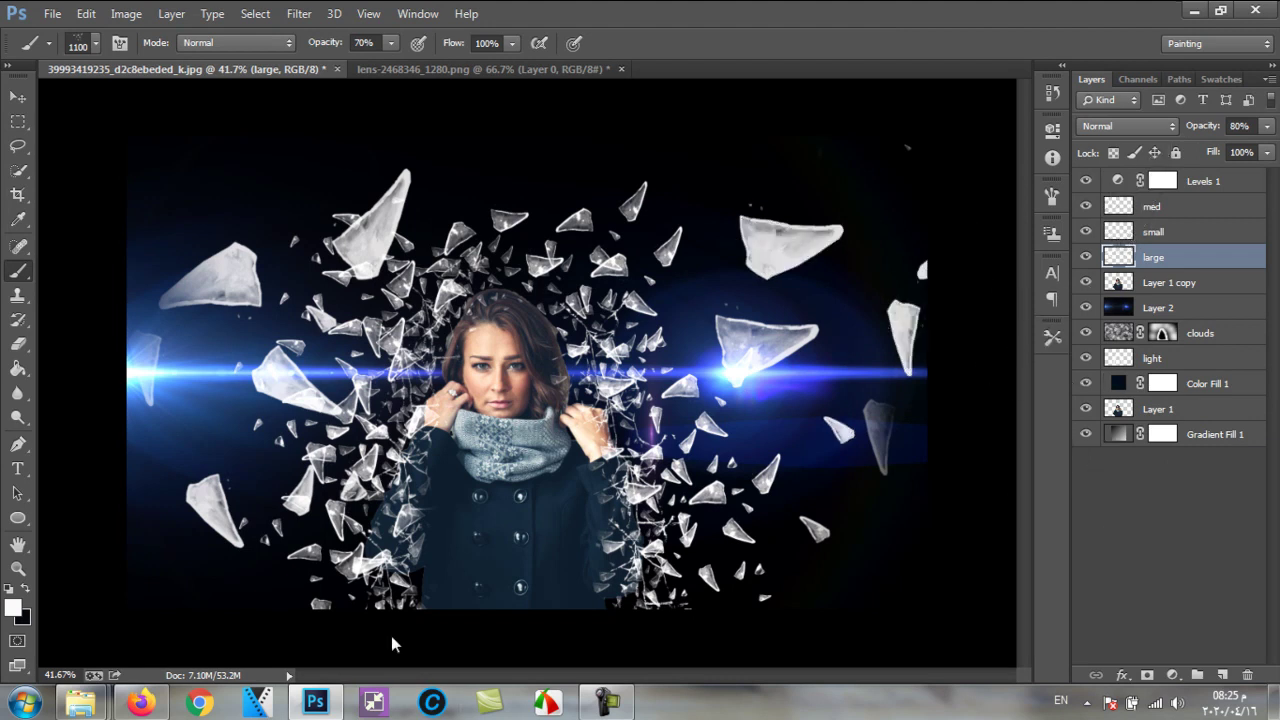
click(18, 343)
mouse_move(936, 290)
mouse_down()
mouse_move(963, 232)
mouse_move(992, 294)
mouse_move(906, 162)
mouse_move(868, 135)
mouse_move(1007, 298)
mouse_move(1010, 342)
mouse_move(885, 181)
mouse_up()
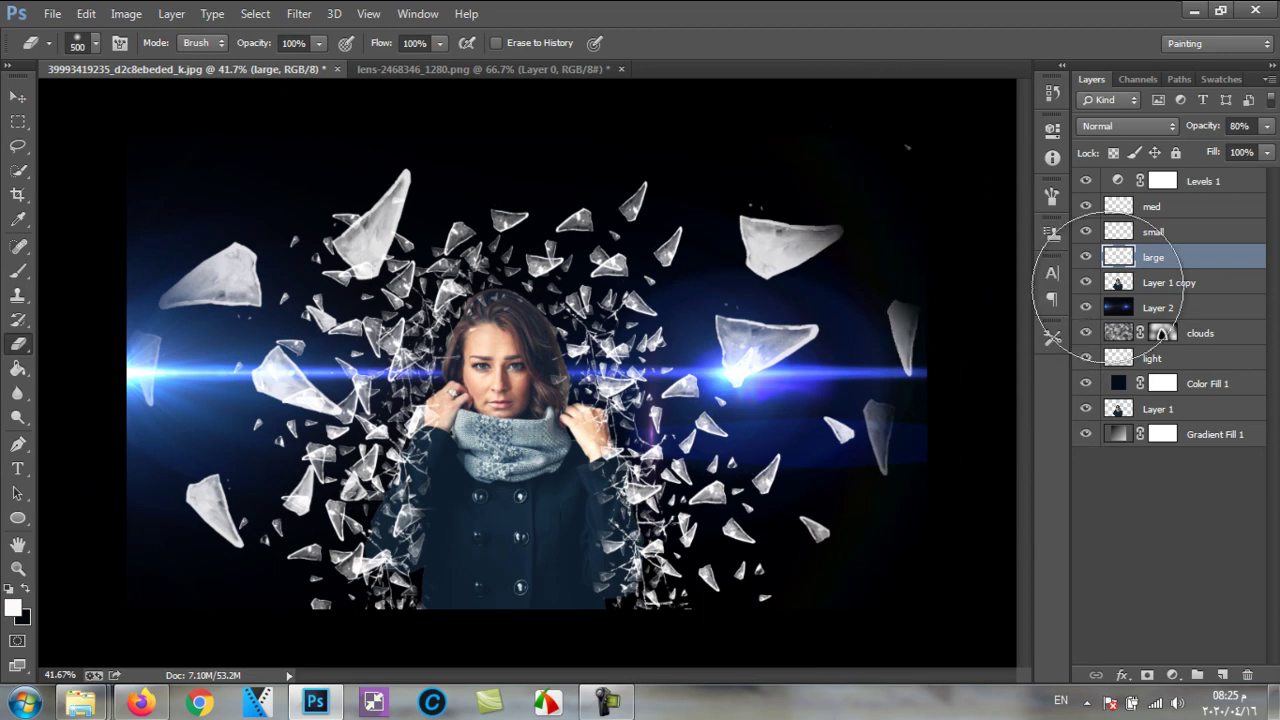
Step: Select Layer 2 and open the Download Abstract Color Waves Abstract Wallpaper image from the Downloads folder
click(1193, 283)
click(1180, 310)
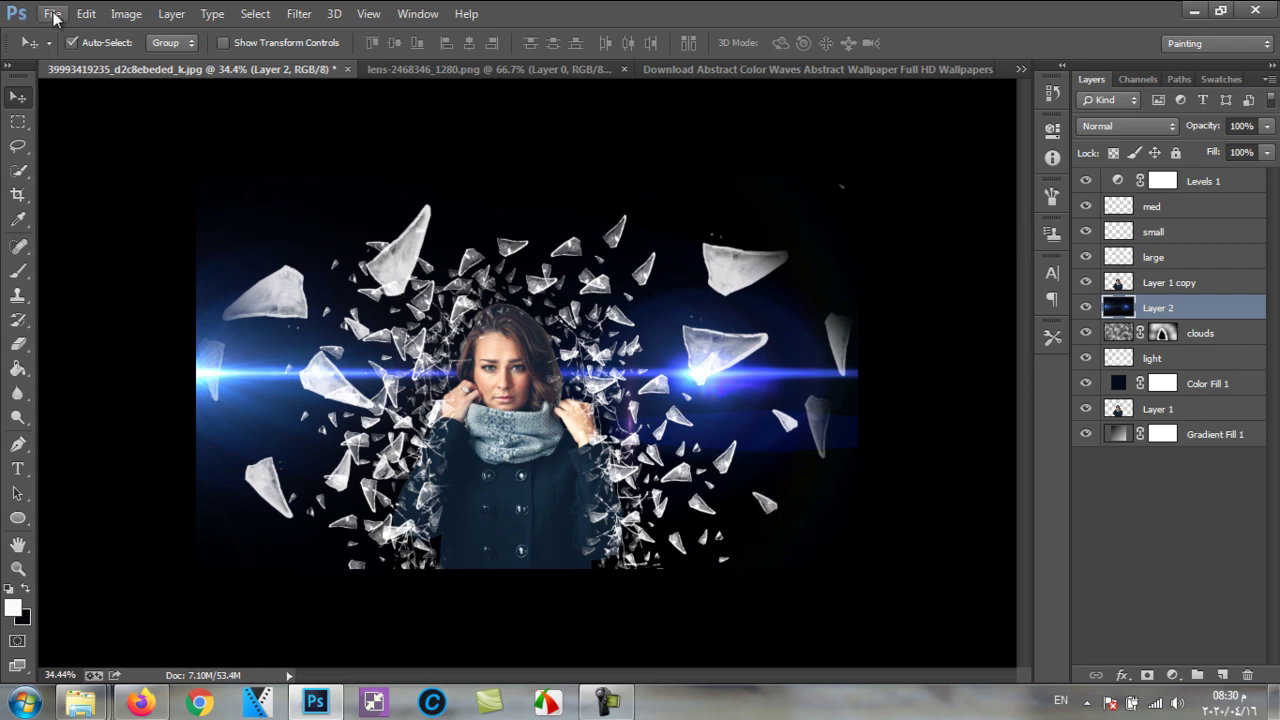
click(53, 14)
click(123, 49)
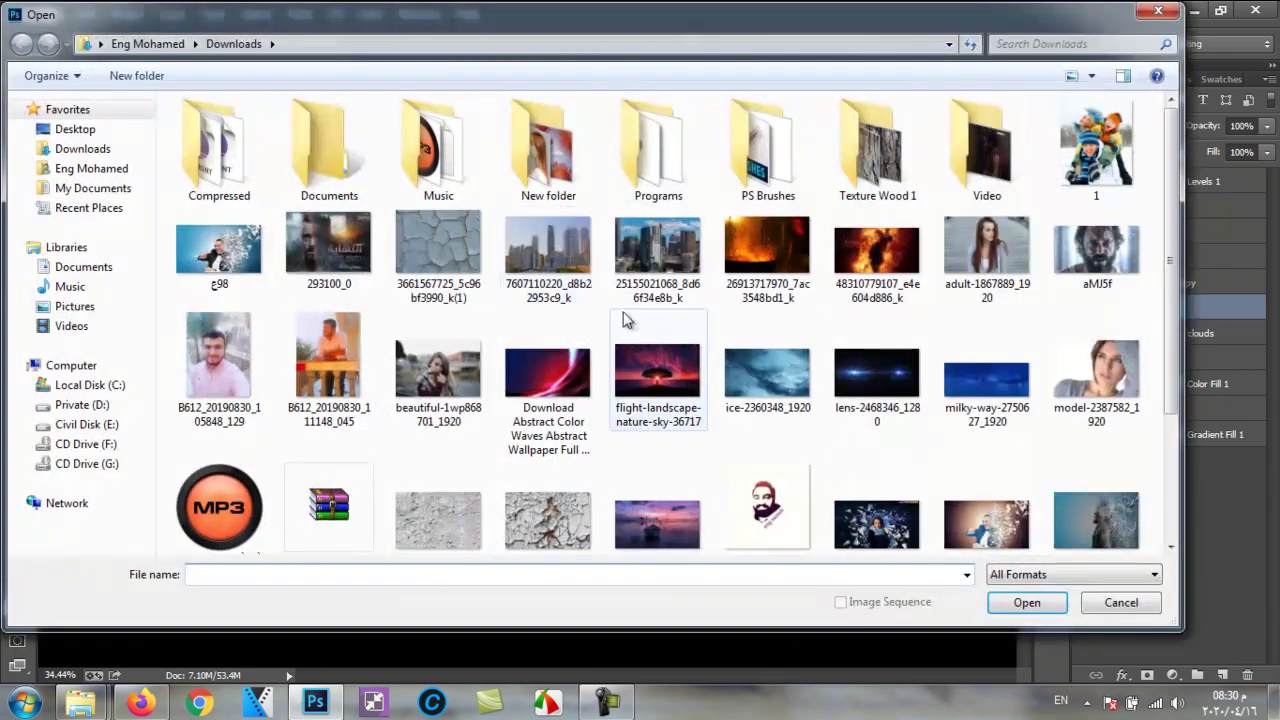
click(918, 400)
click(960, 402)
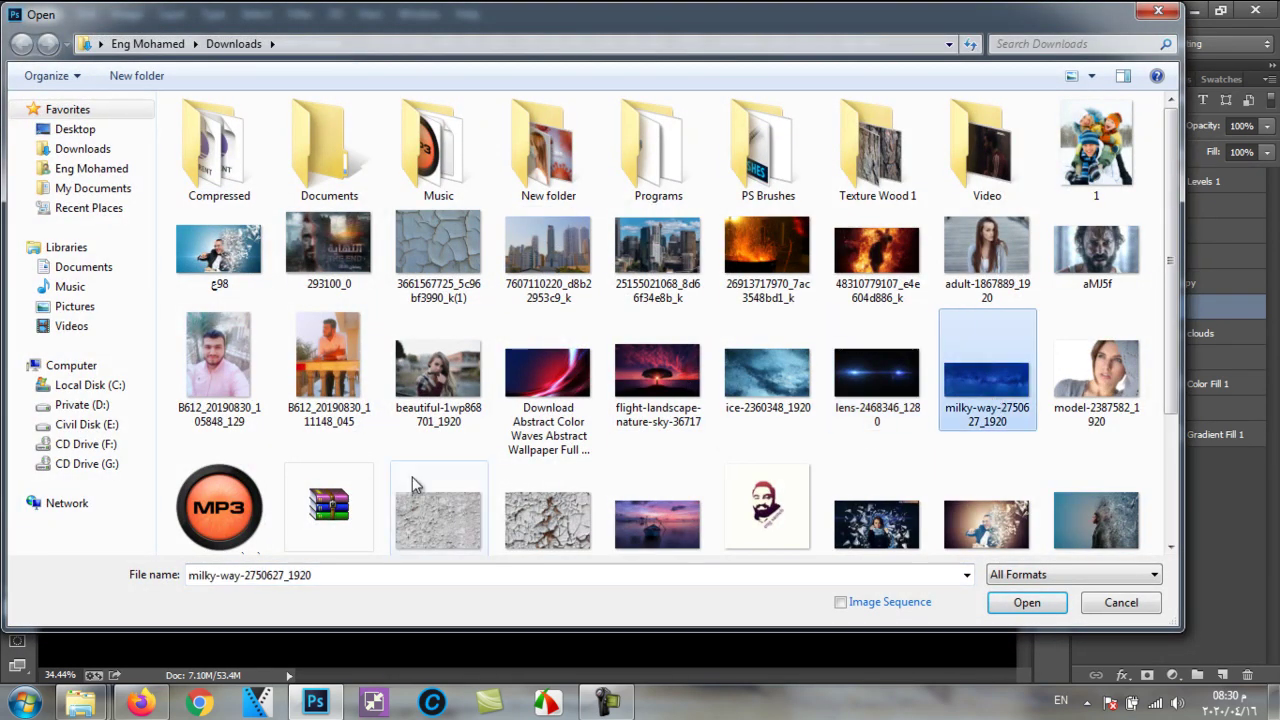
click(656, 524)
click(545, 340)
click(1027, 602)
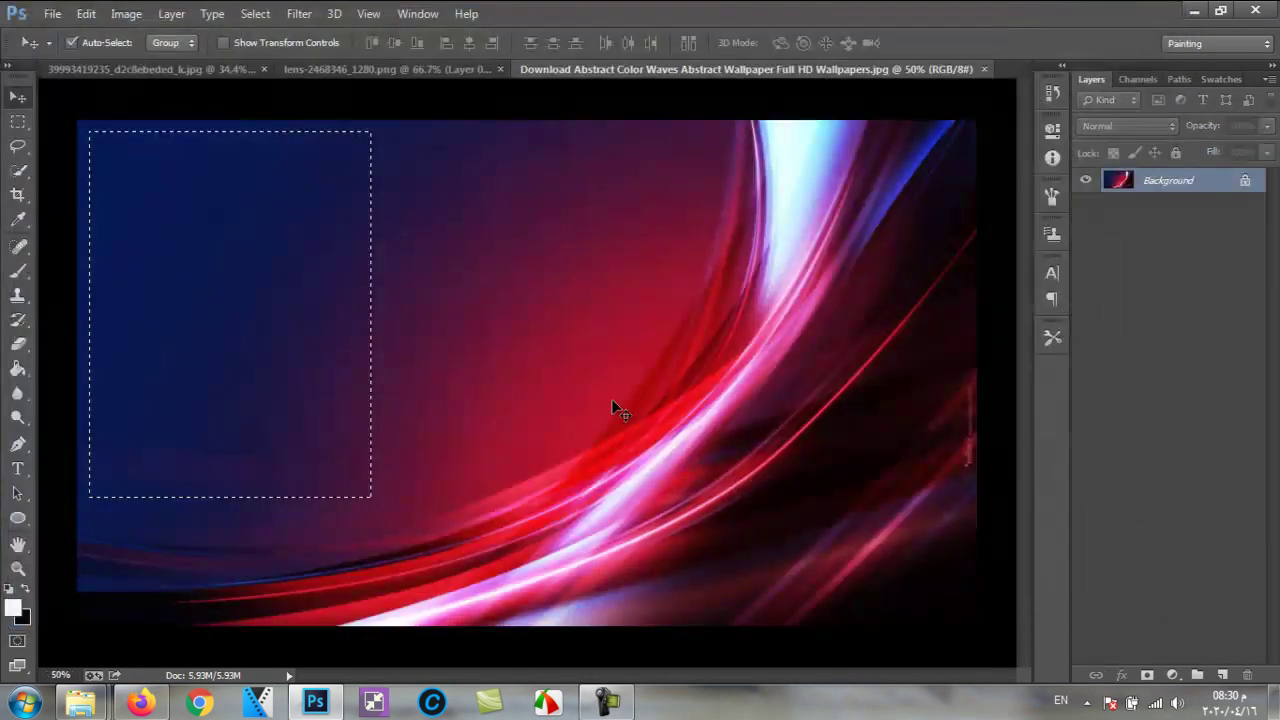
Step: Clear the existing selection on the wallpaper and marquee a wide rectangle over its blue-to-red area
click(18, 121)
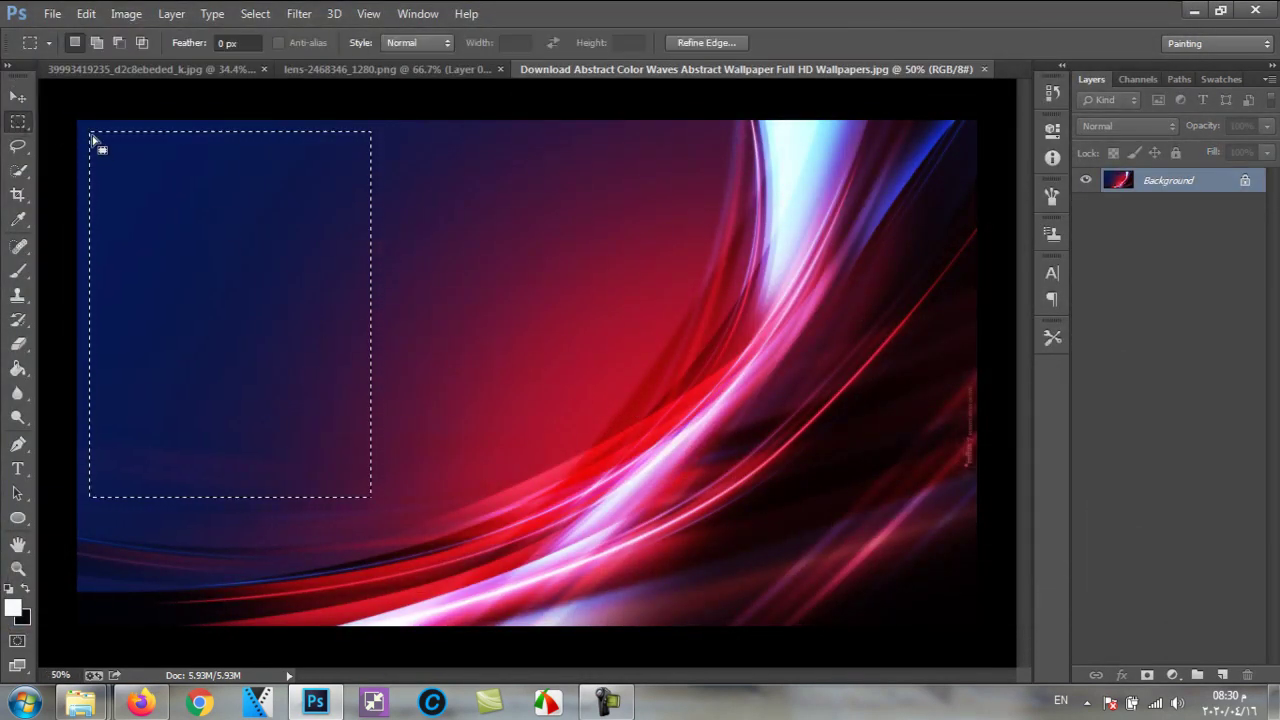
drag(92, 136, 152, 171)
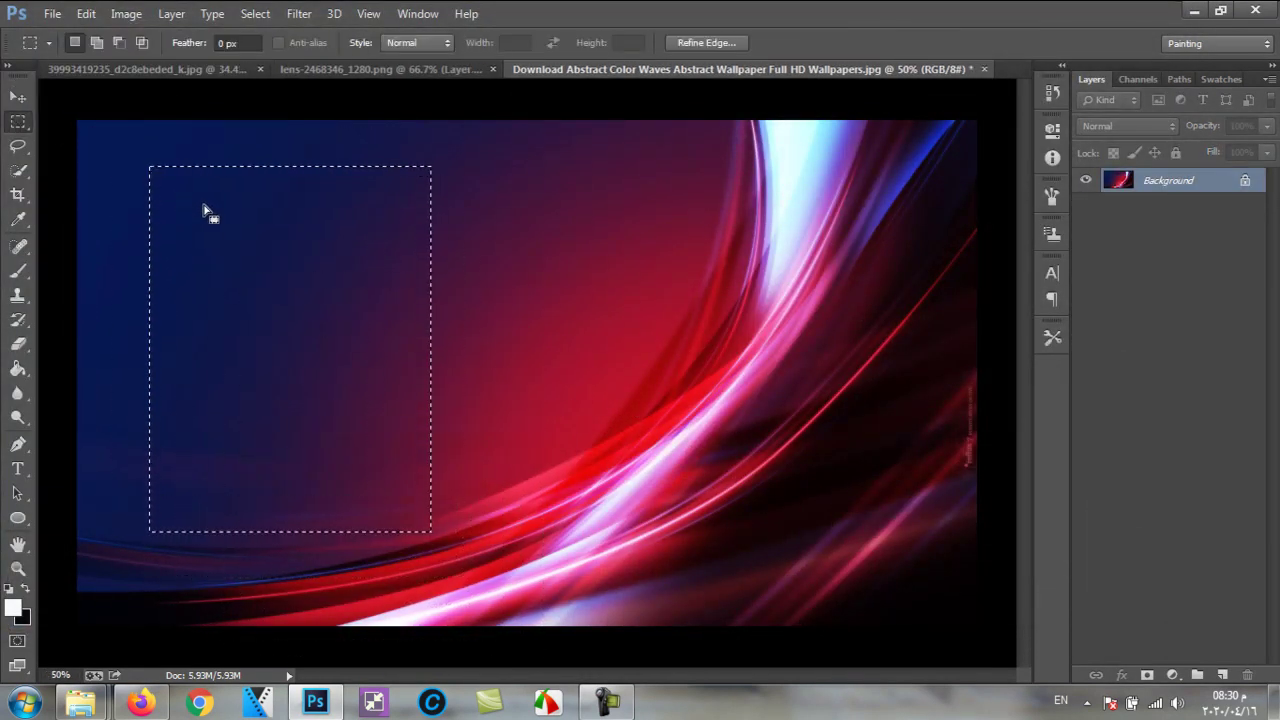
right_click(203, 211)
click(245, 214)
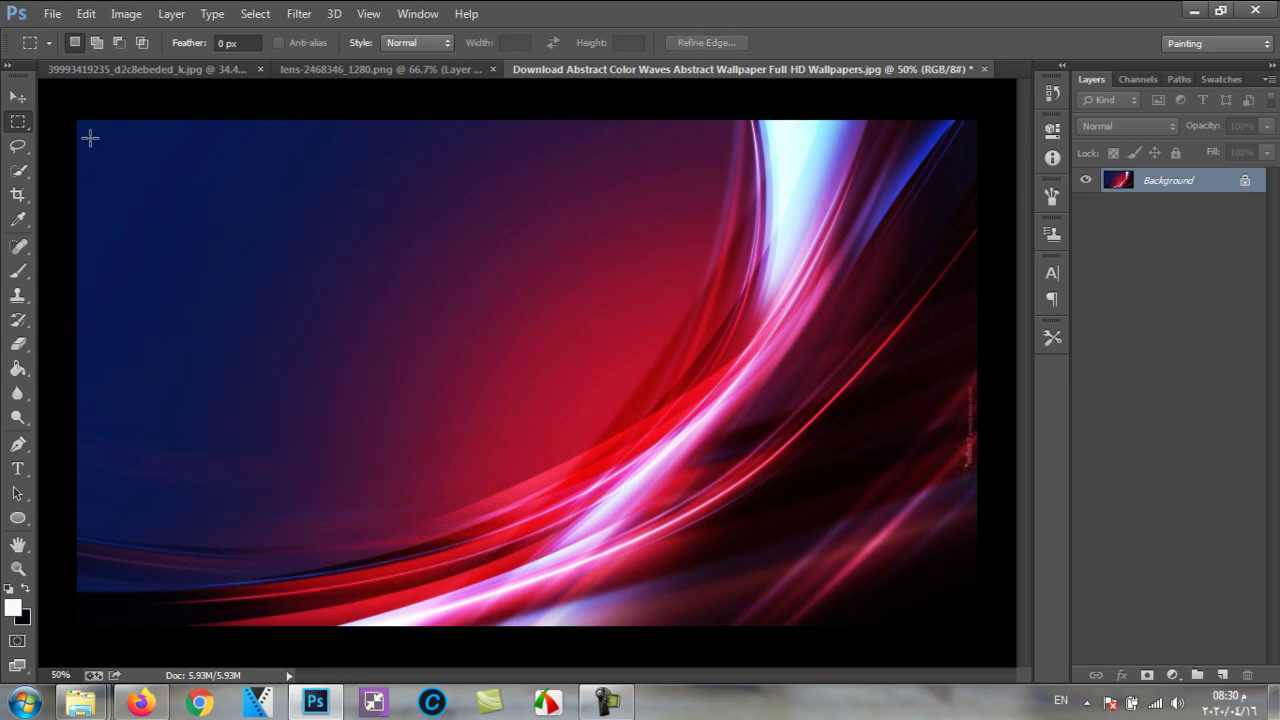
drag(90, 138, 589, 460)
right_click(155, 188)
click(192, 201)
right_click(391, 340)
click(30, 124)
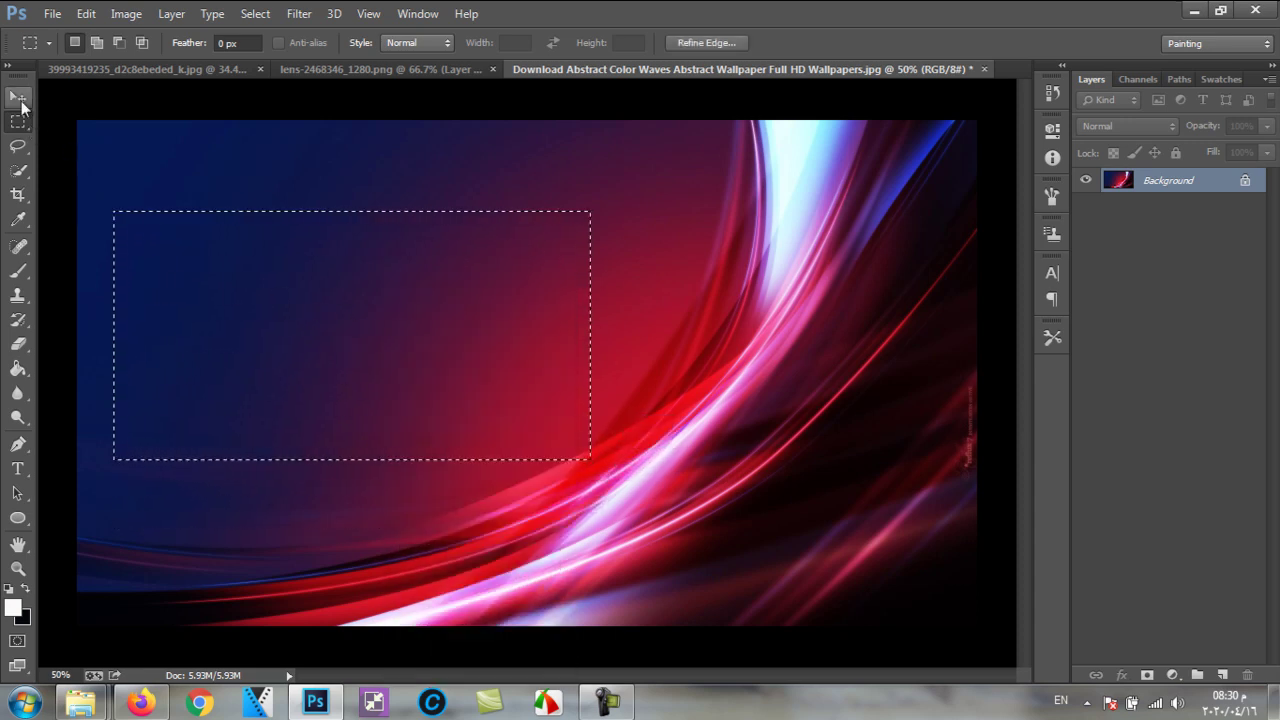
Step: Move the selected wallpaper area into the shattered-glass composite and stretch it to cover the whole canvas
click(18, 96)
drag(257, 277, 420, 378)
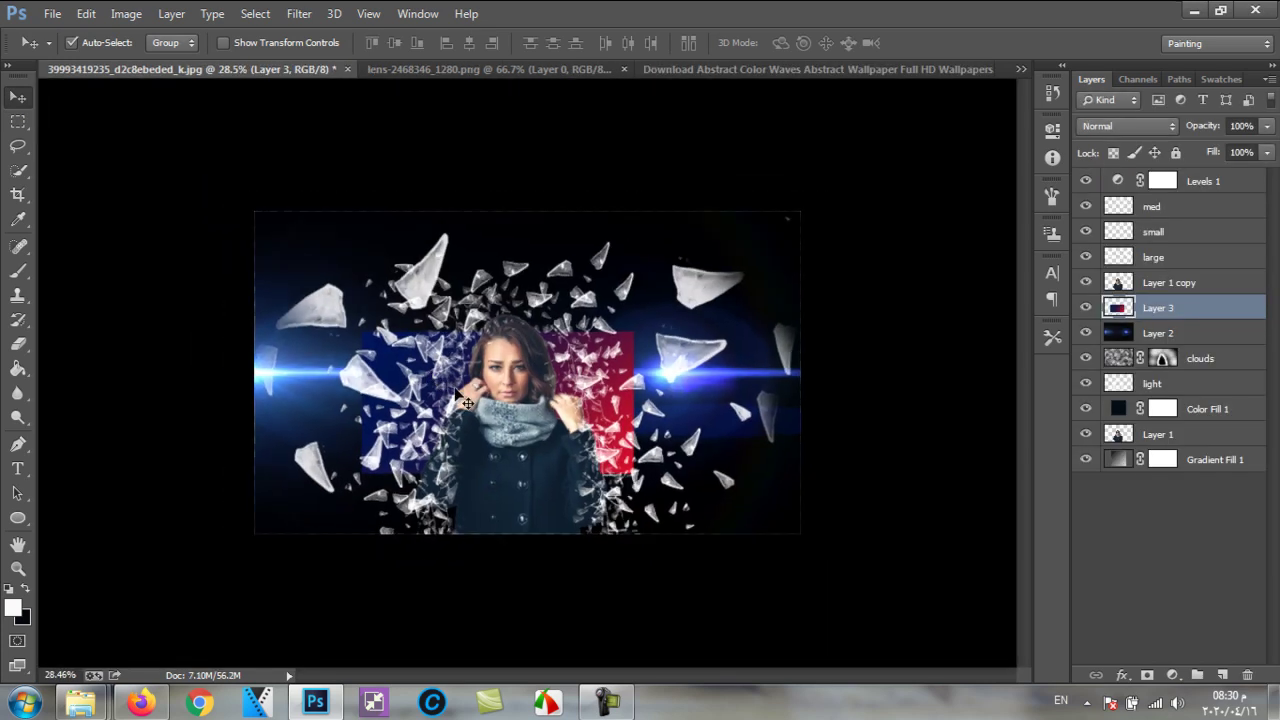
key(ctrl+t)
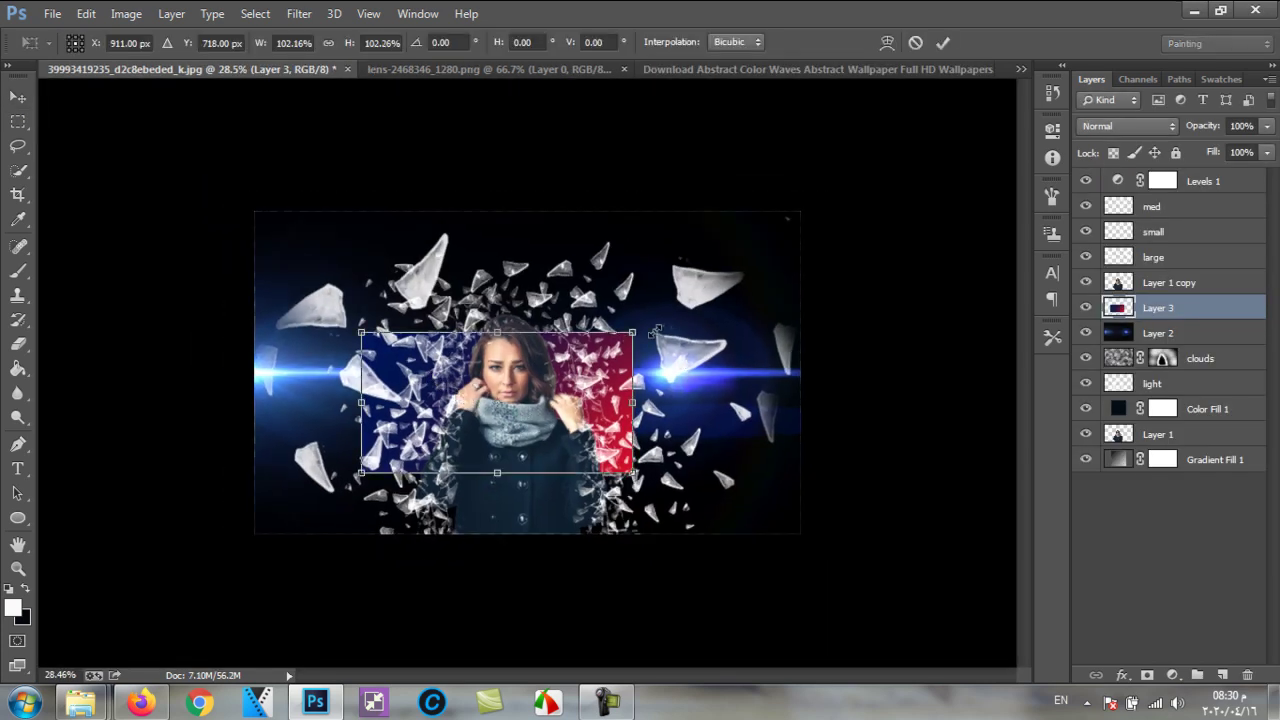
drag(631, 332, 800, 211)
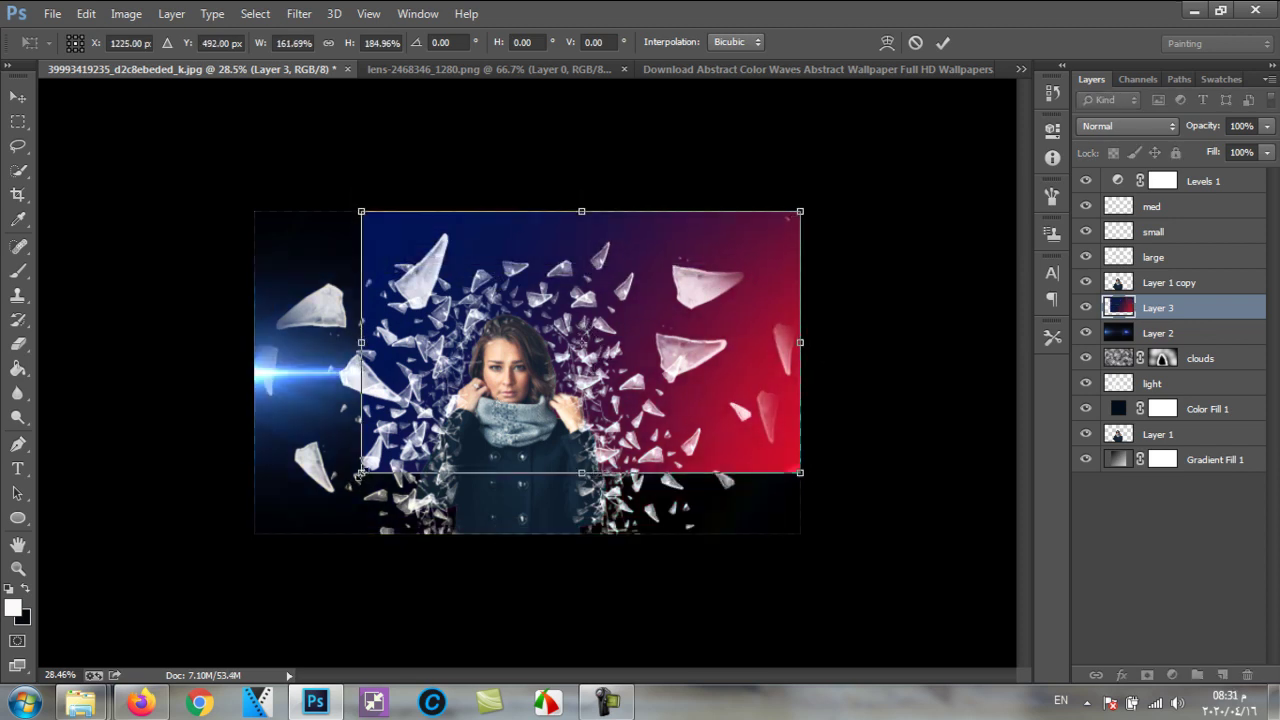
drag(360, 474, 254, 533)
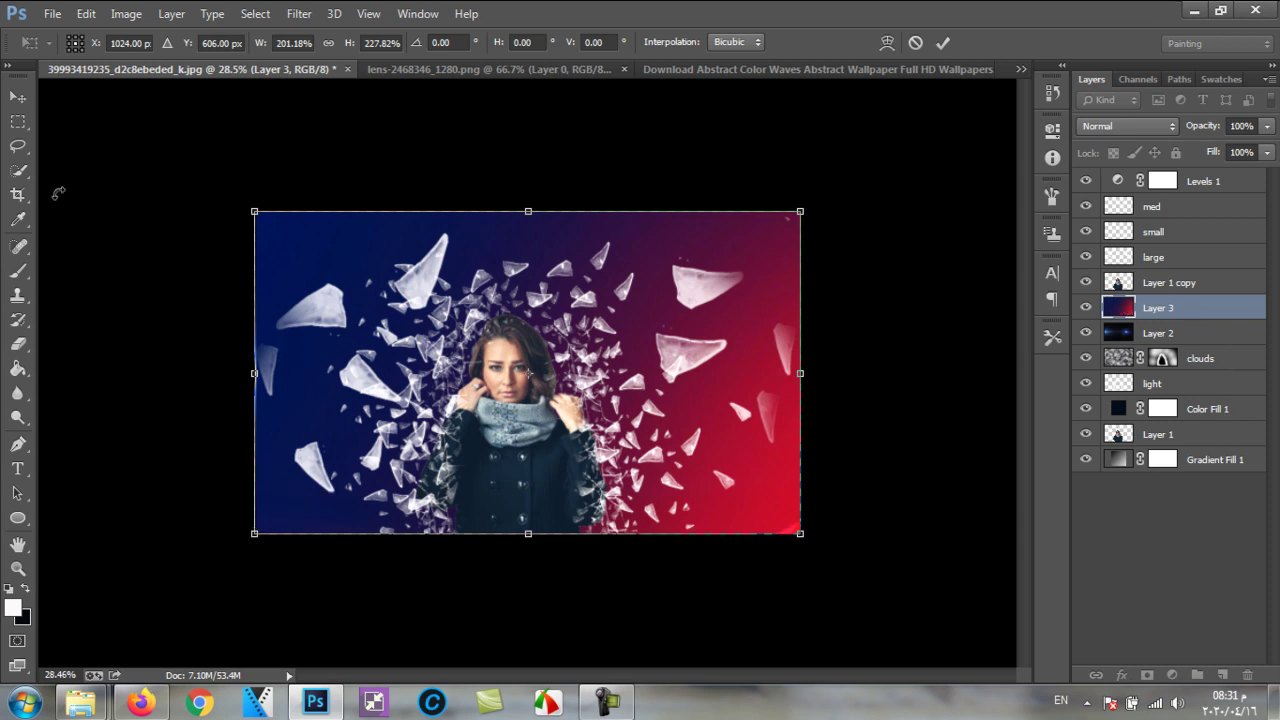
click(18, 96)
click(543, 277)
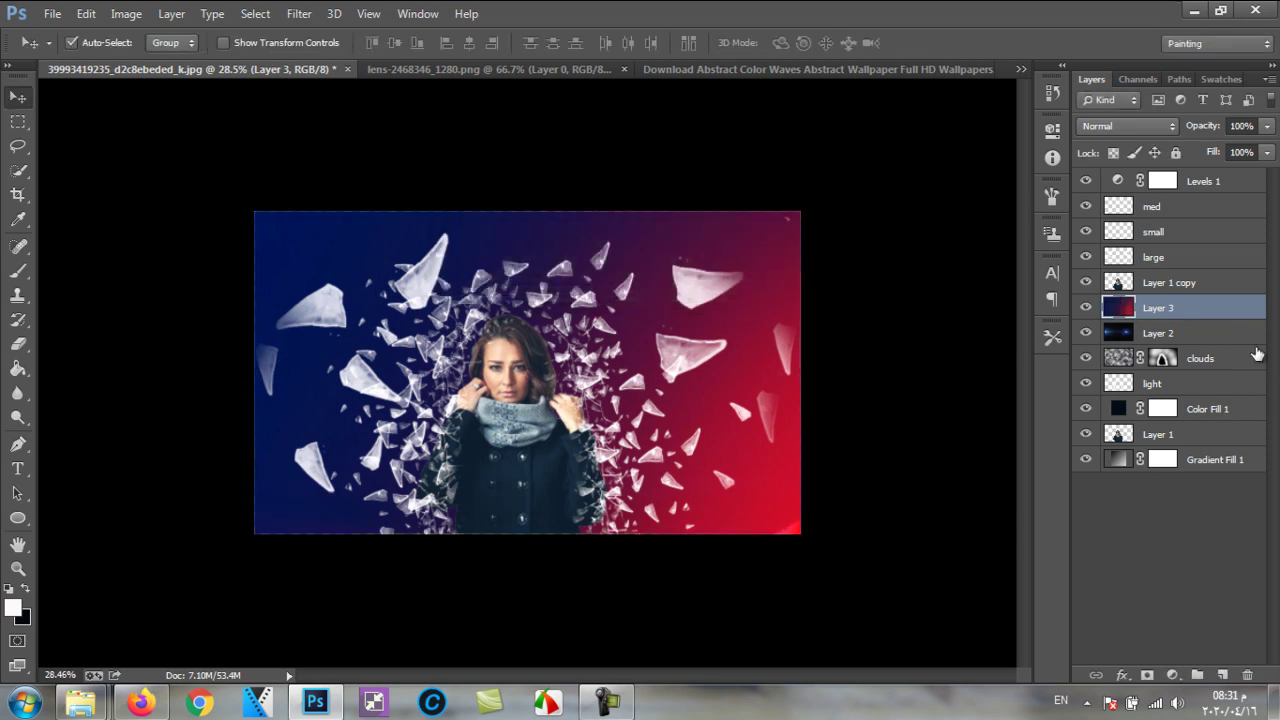
Step: Try several blending modes on the blue-to-red wallpaper layer and set it to Lighten
drag(1205, 297, 1170, 318)
mouse_move(1173, 313)
mouse_down()
mouse_move(1178, 335)
mouse_move(1178, 307)
mouse_up()
click(1128, 126)
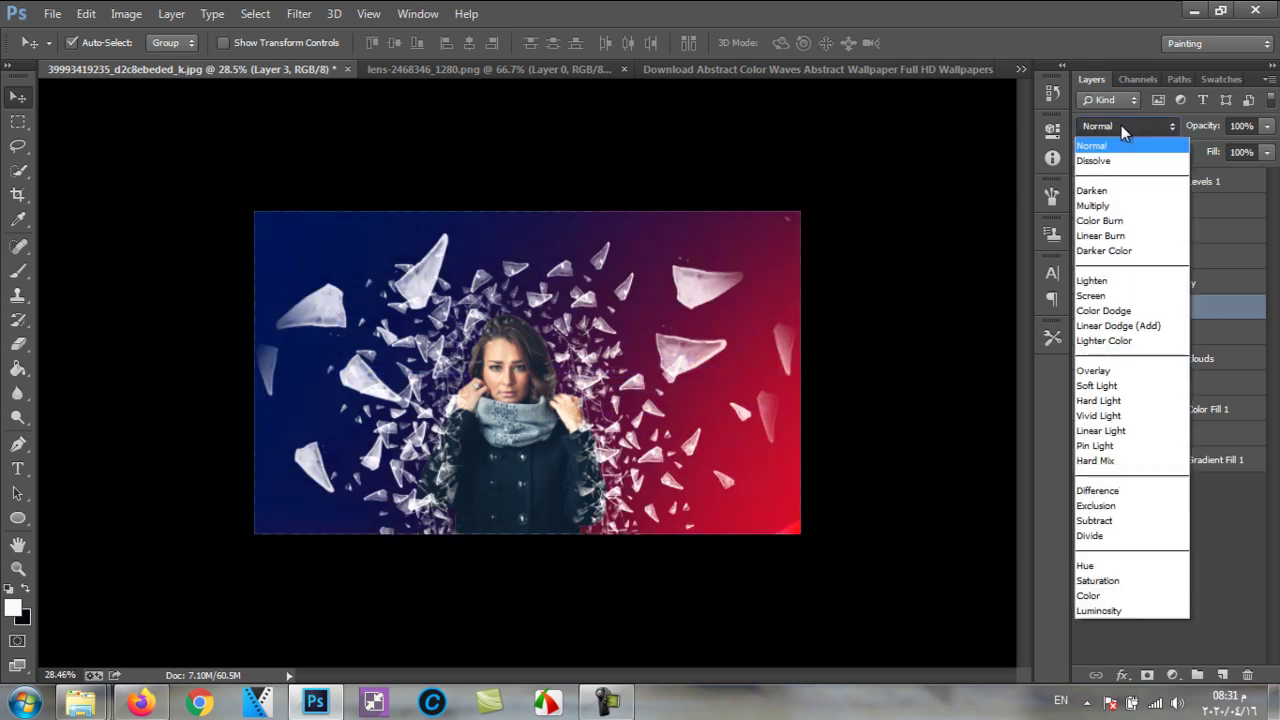
click(1104, 191)
key(Down)
key(Down)
key(Down)
key(Down)
key(Down)
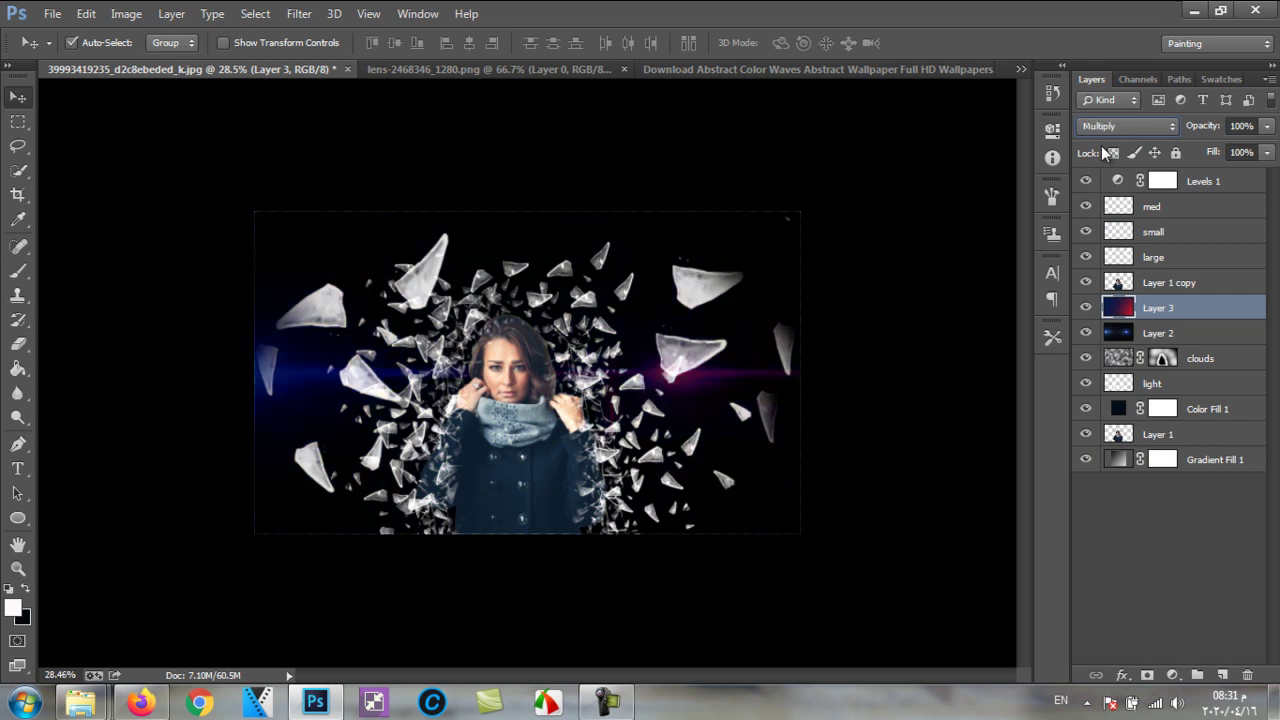
key(Down)
key(Down)
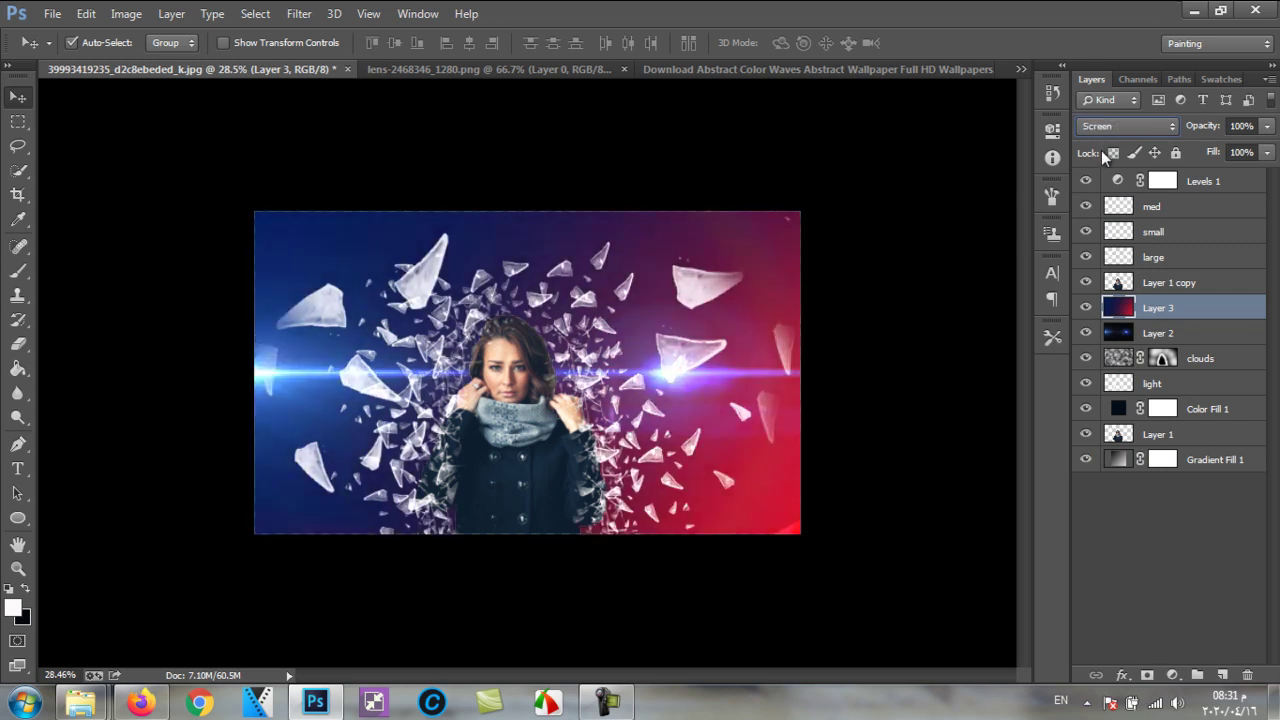
key(Up)
key(Up)
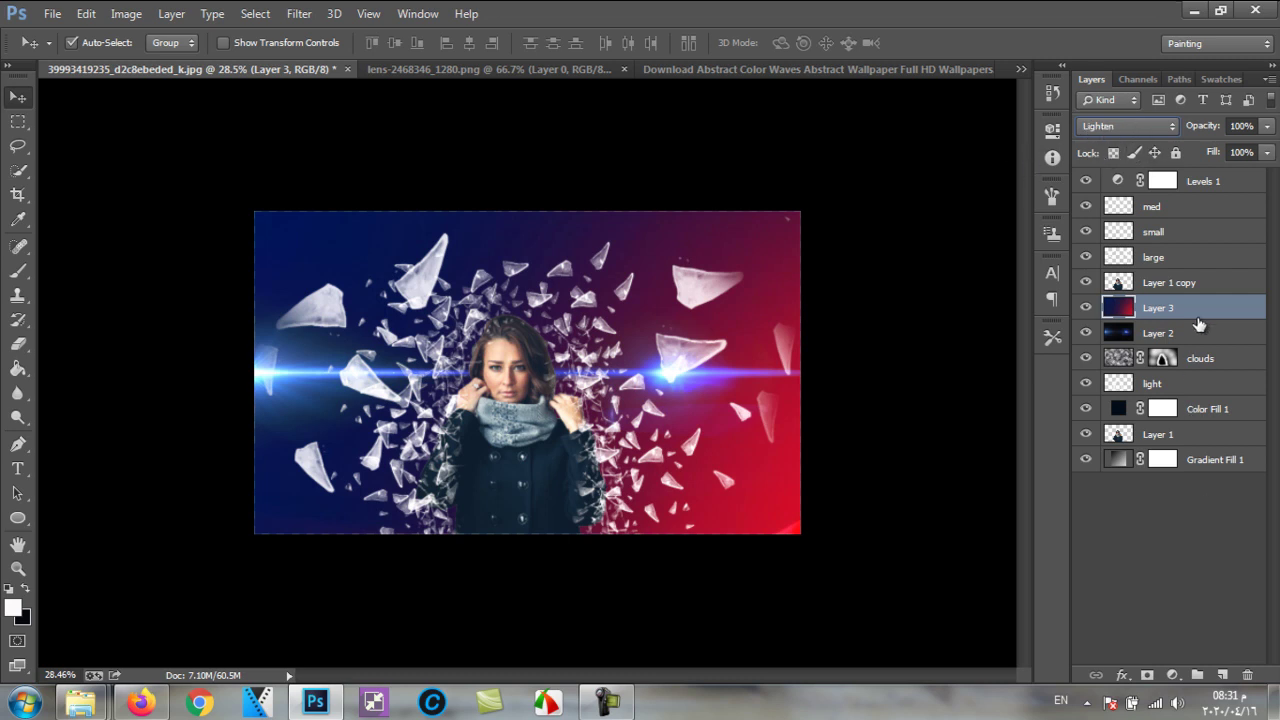
Step: Add a Color Lookup adjustment above Layer 1 copy using the Crisp_Warm.look 3DLUT file
click(1188, 284)
click(1172, 675)
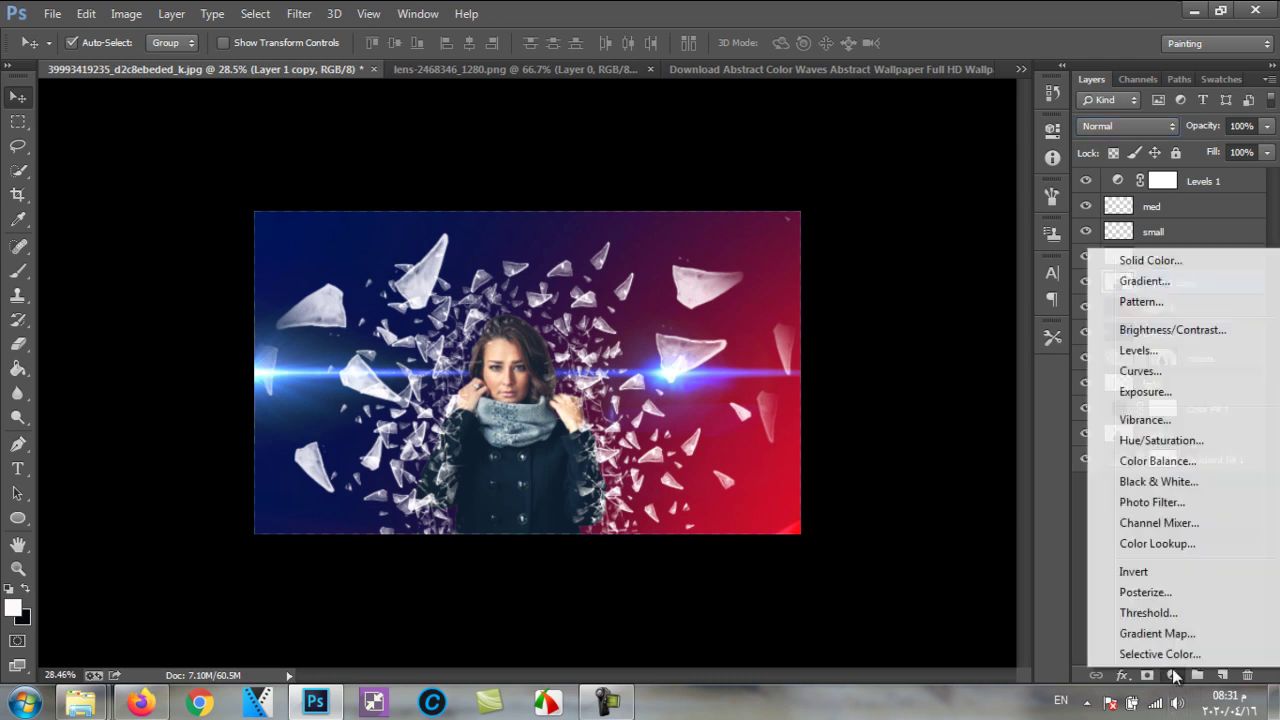
click(1135, 542)
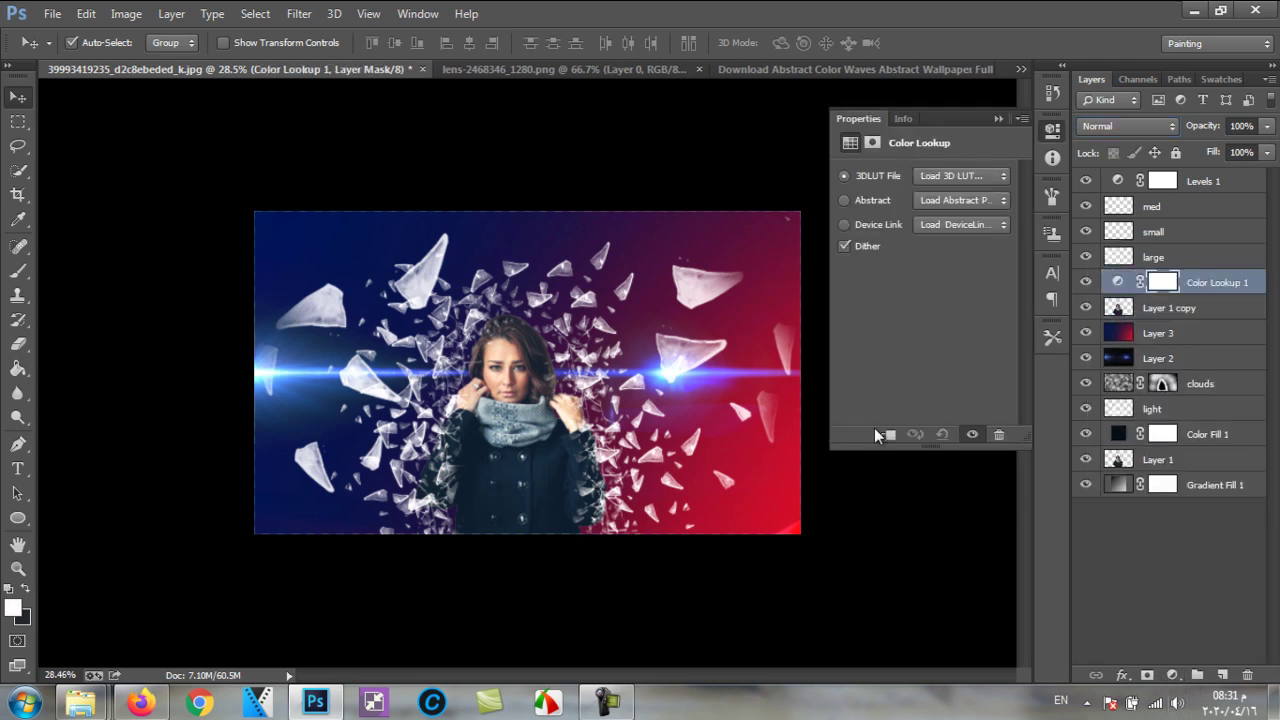
click(946, 178)
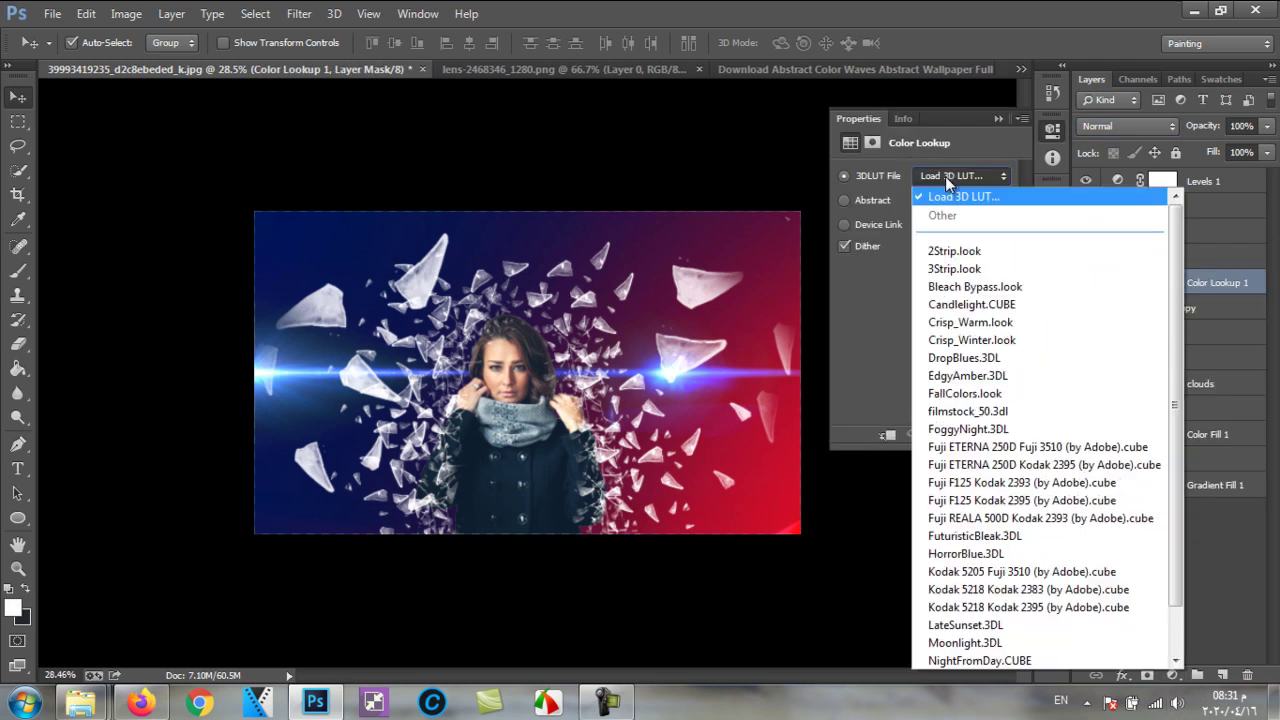
click(966, 325)
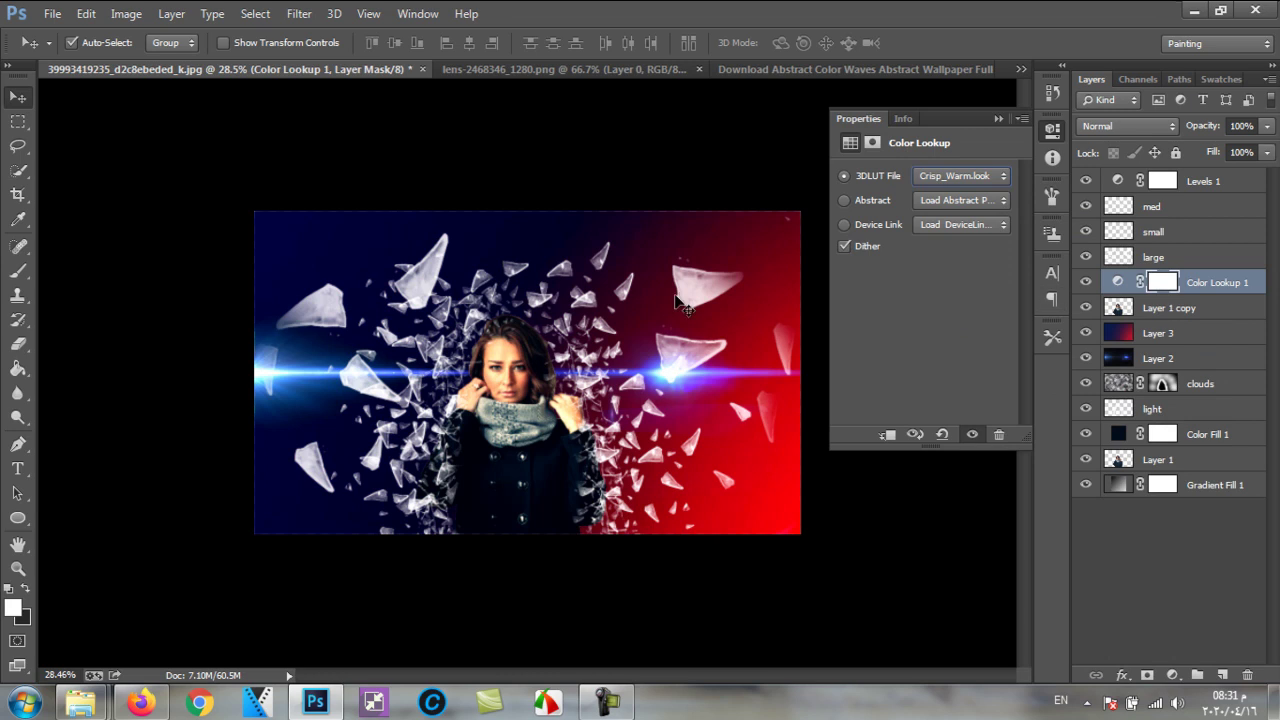
click(998, 120)
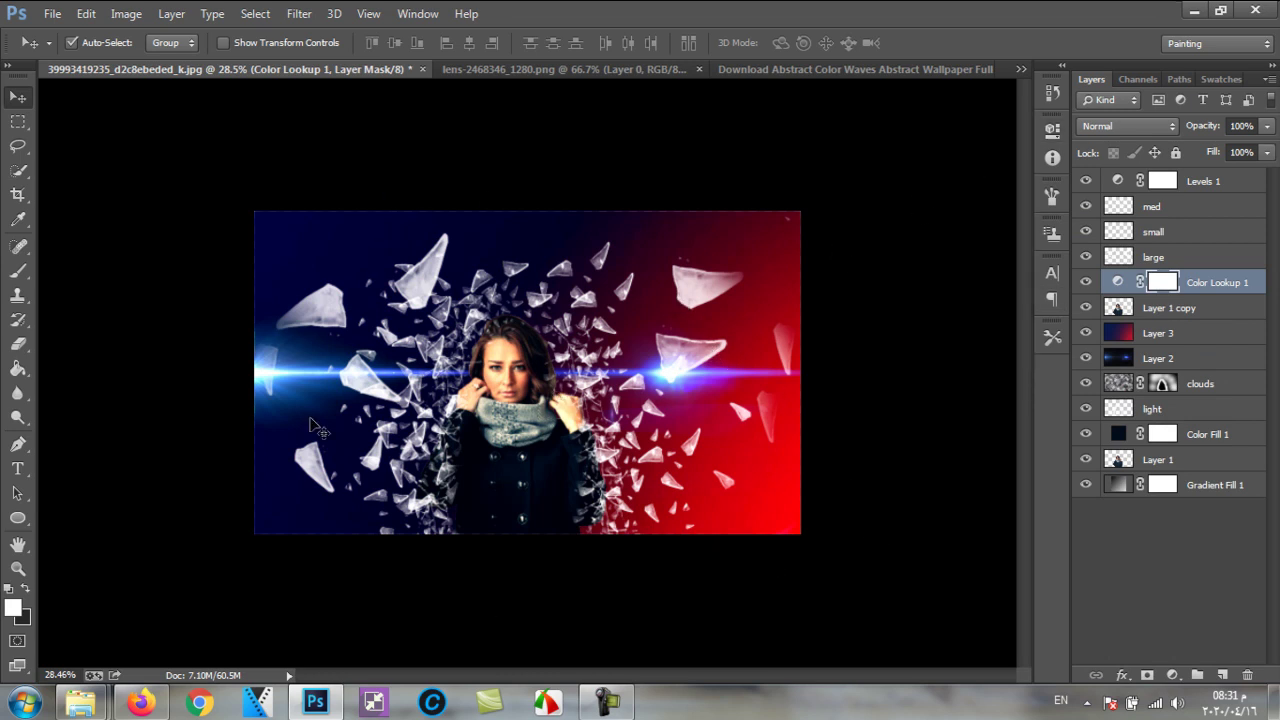
scroll(618, 314, up, 2)
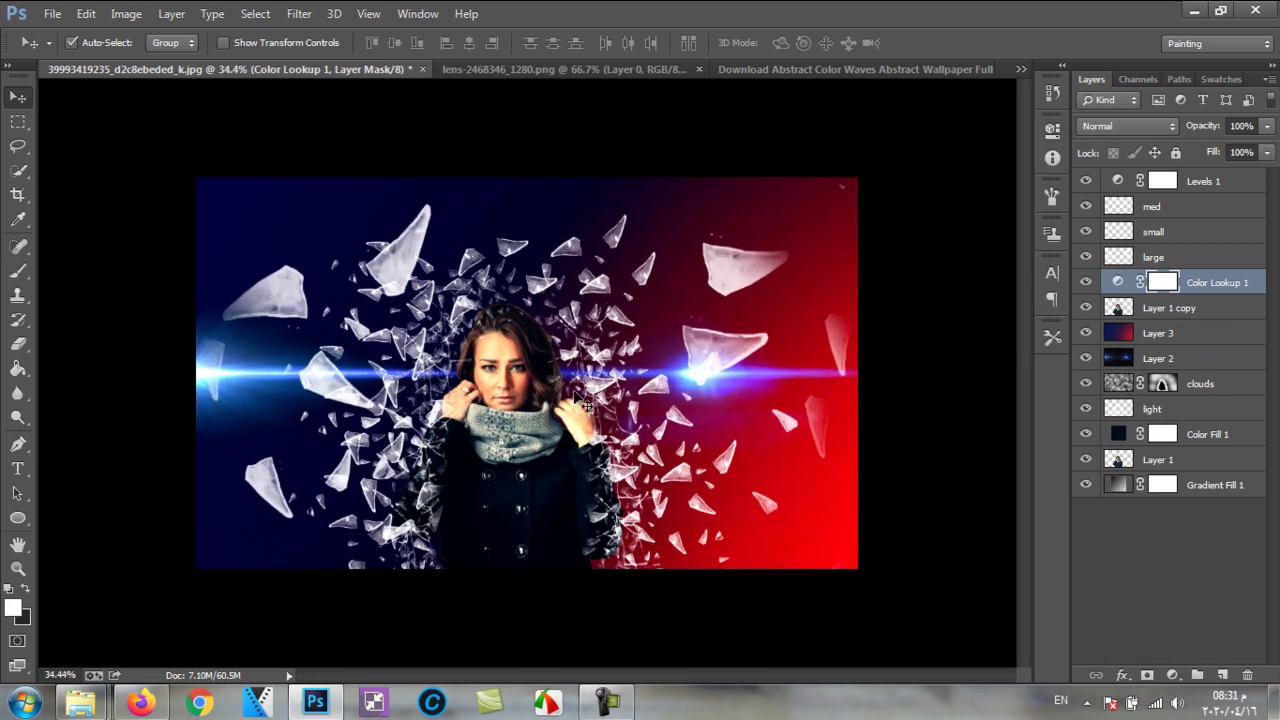
scroll(579, 402, up, 2)
right_click(580, 391)
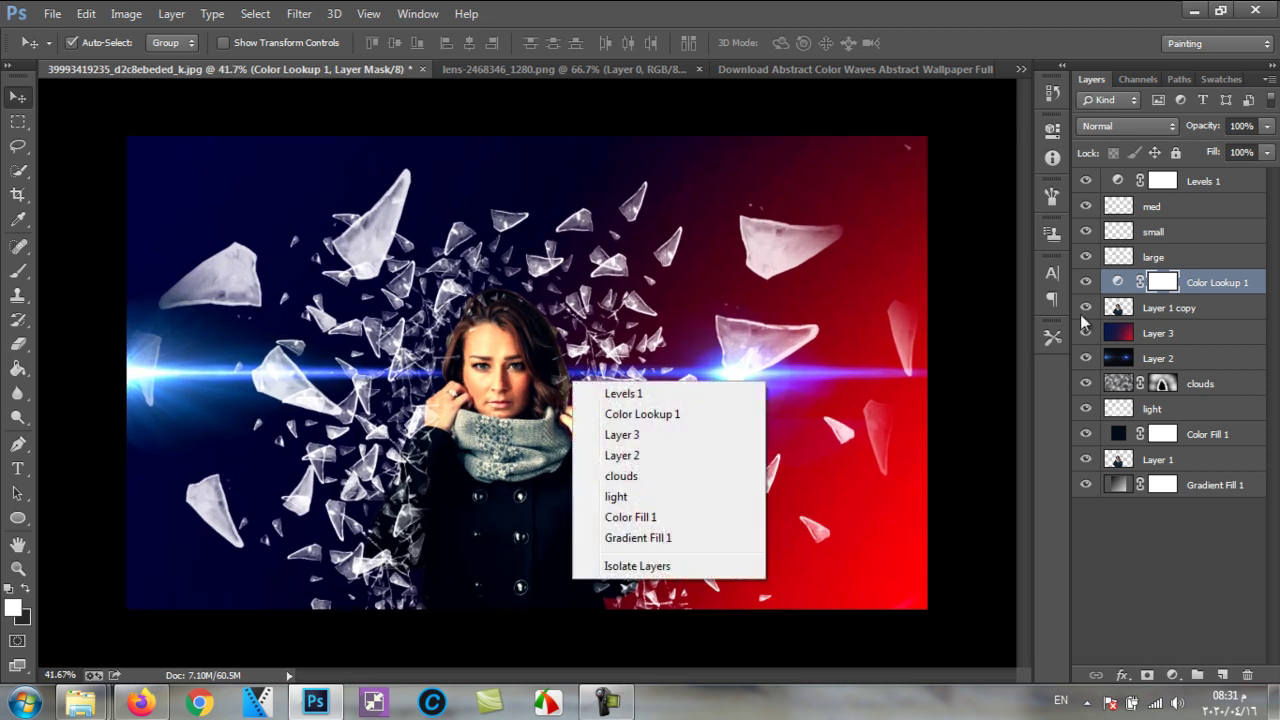
click(1008, 372)
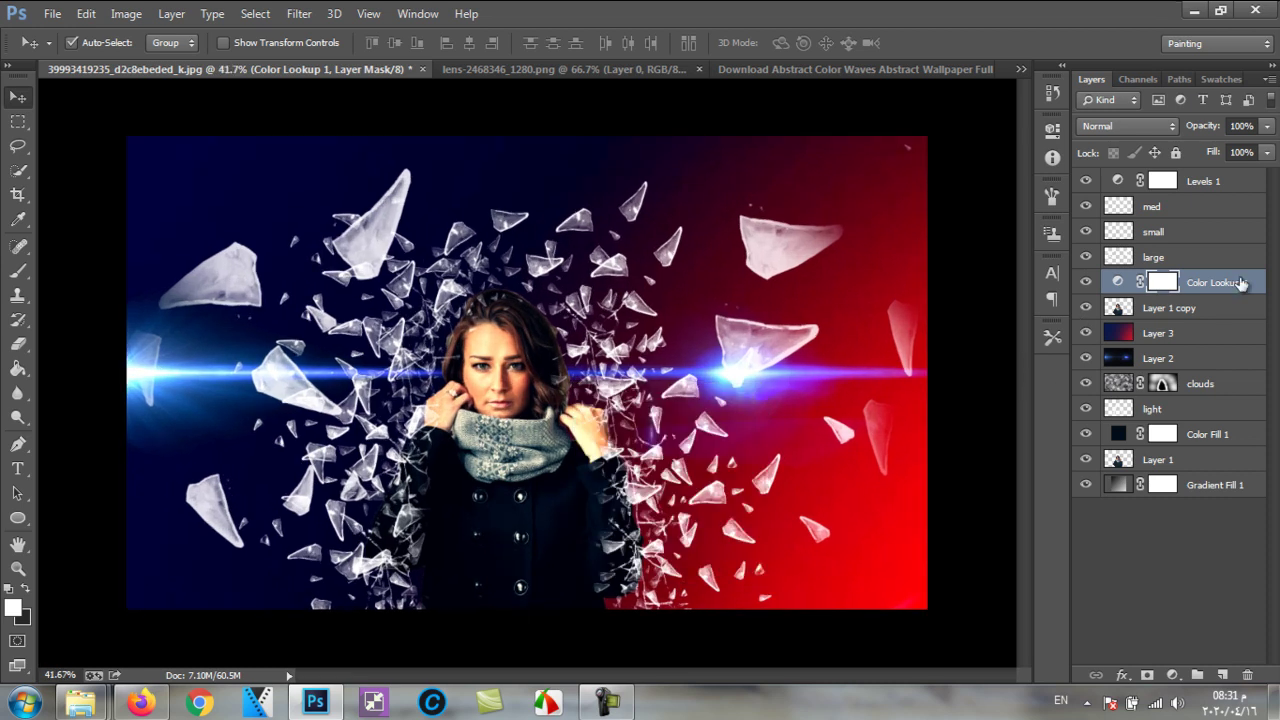
click(1172, 675)
click(1003, 468)
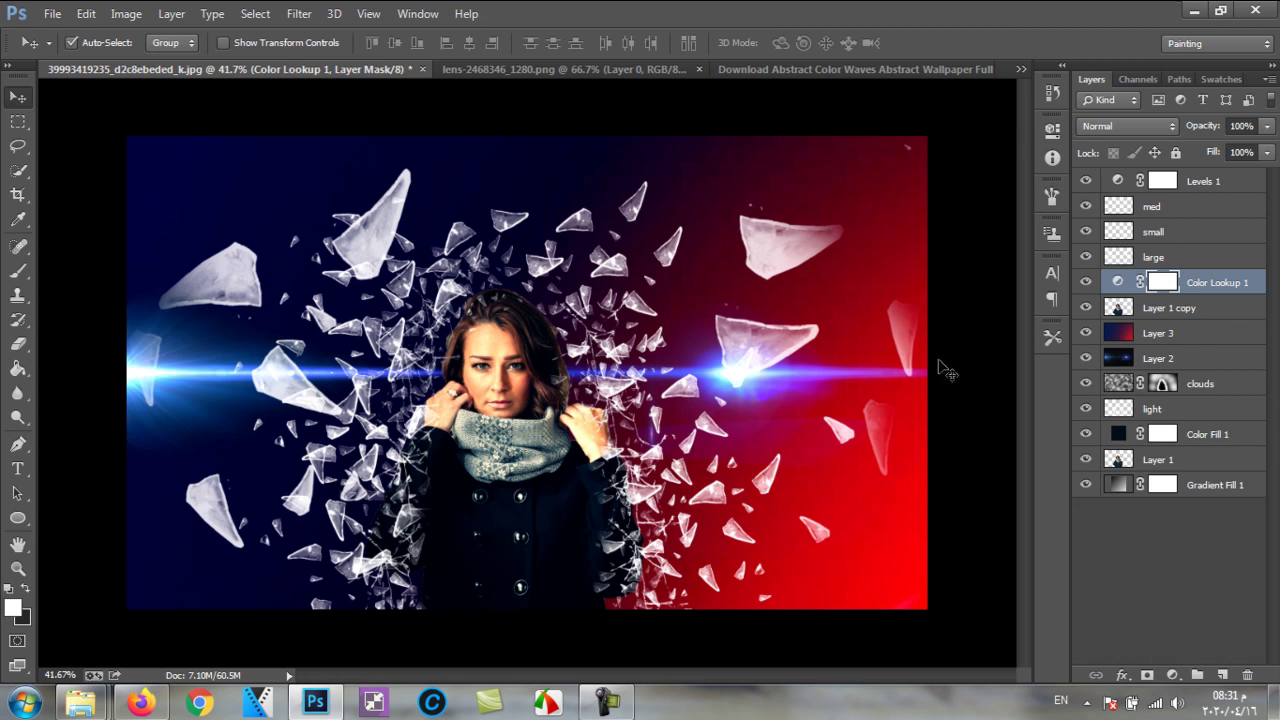